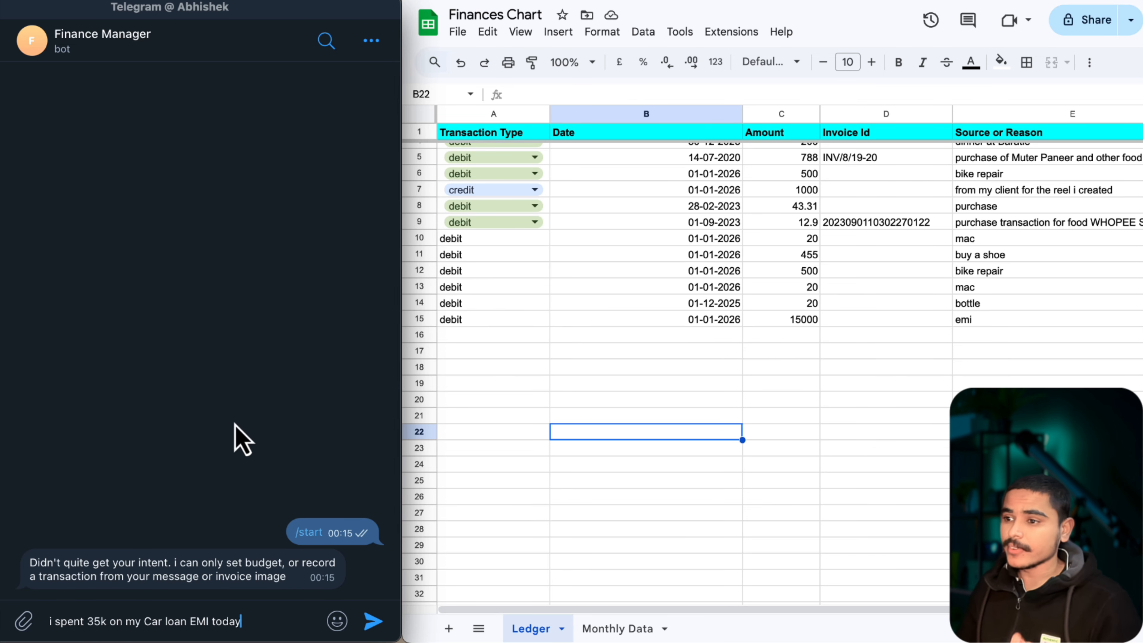
Send the 35000 car loan EMI expense to the bot and check the new credit row's amount, date and type.
key("Return")
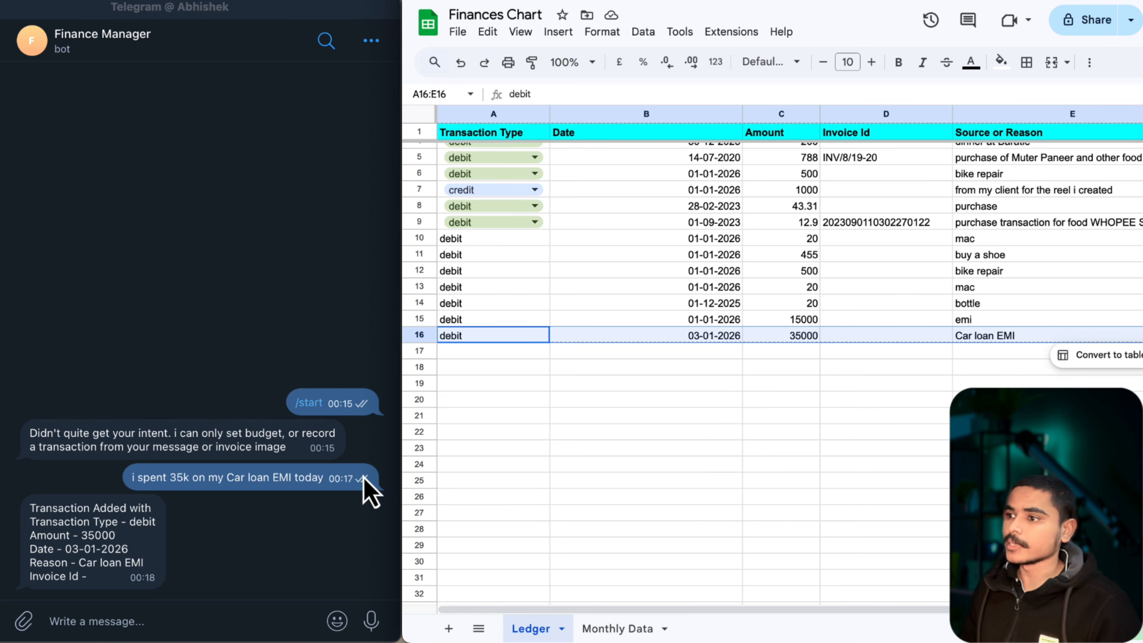
left_click_drag(77, 508, 153, 597)
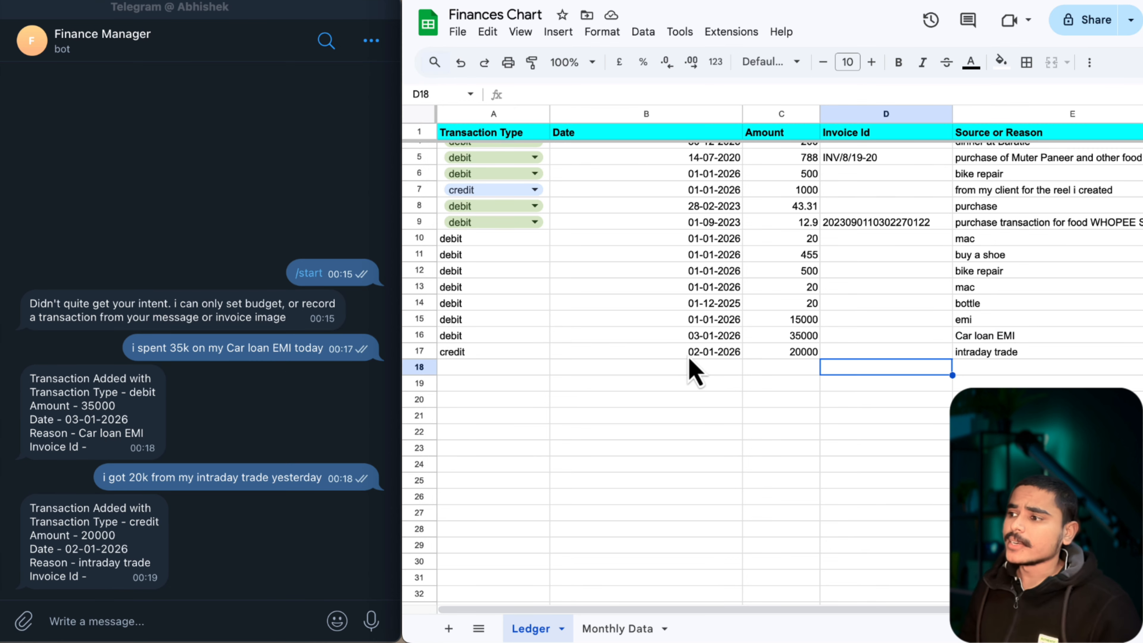
left_click(781, 353)
left_click(643, 355)
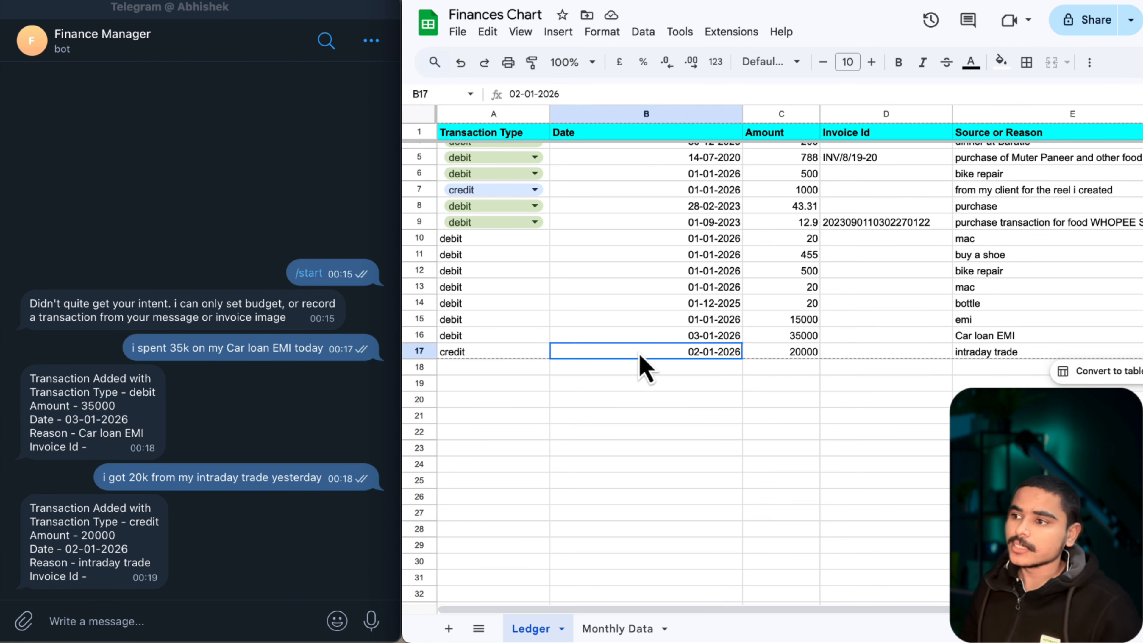
left_click(513, 355)
Select the new 20000 intraday trade row, read the bot's credit confirmation, and review the Oral-B row.
left_click_drag(564, 355, 980, 352)
left_click(981, 383)
left_click(100, 581)
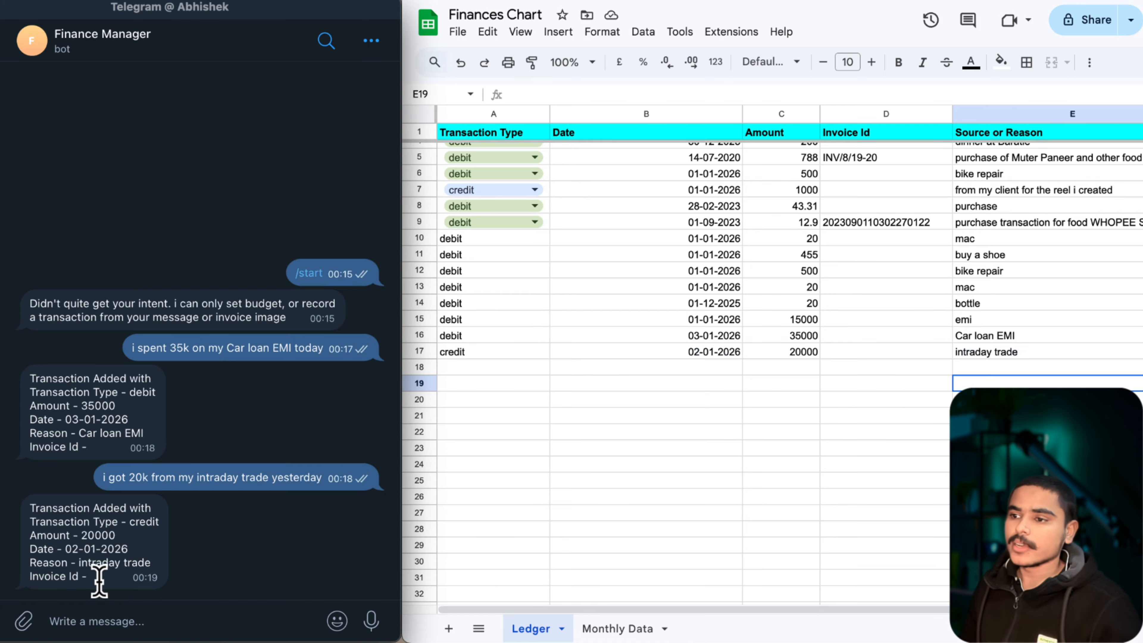
left_click_drag(100, 583, 60, 529)
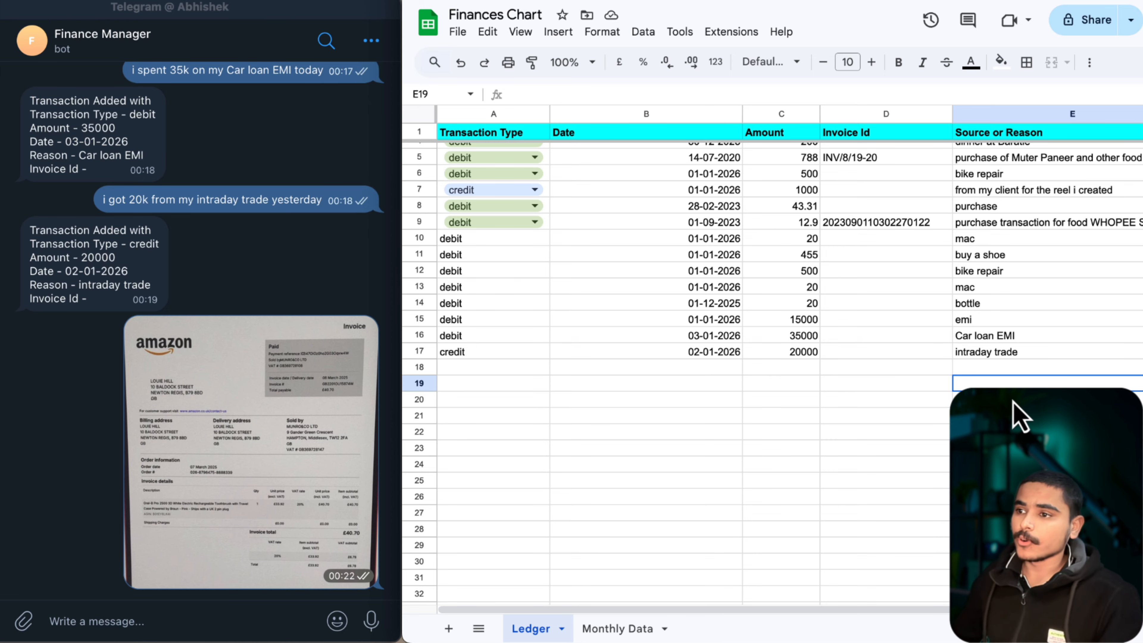
left_click(500, 393)
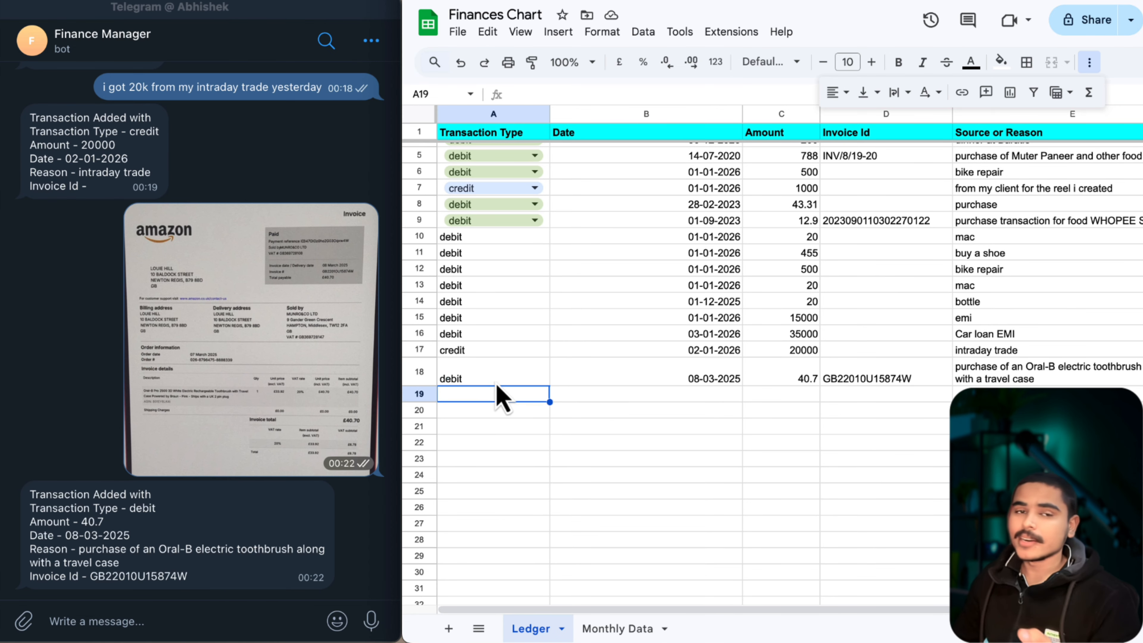
Verify the Oral-B row's 40.7 amount, invoice ID, date and reason, then preview the uploaded invoice file.
left_click(803, 383)
left_click(877, 380)
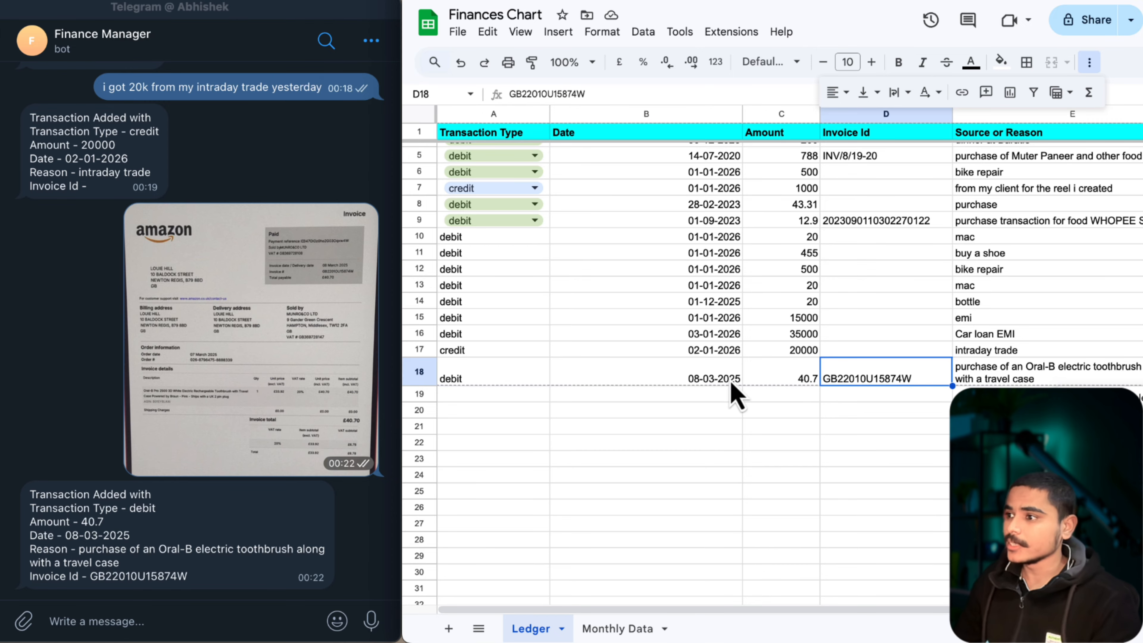
left_click(712, 381)
left_click(1012, 383)
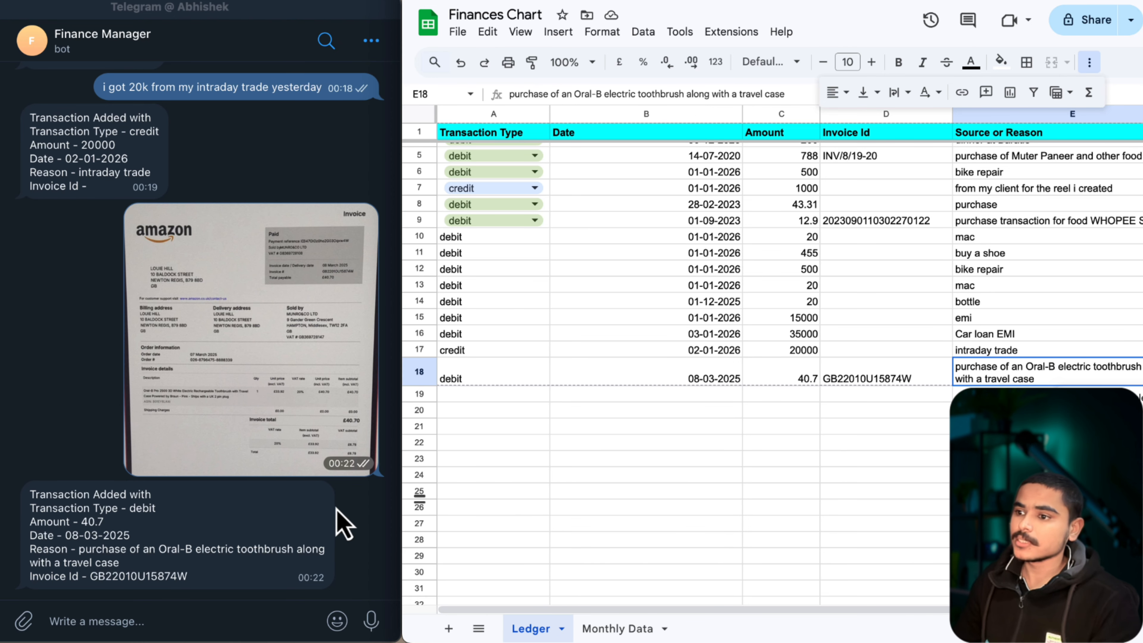
left_click_drag(189, 577, 17, 488)
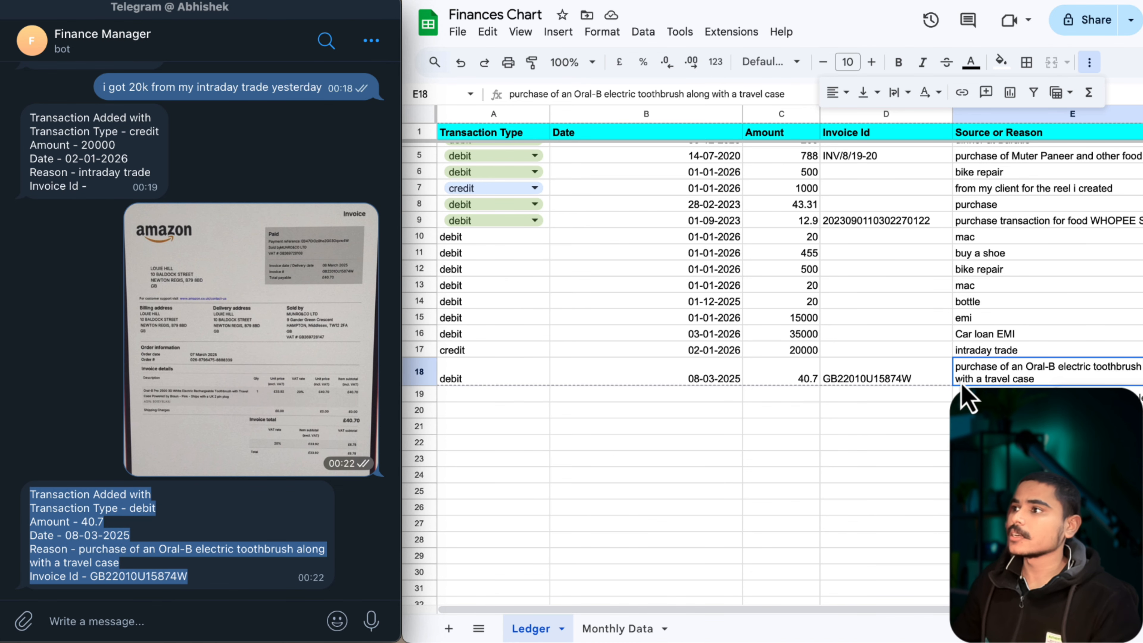
key("ctrl+Tab")
double_click(876, 413)
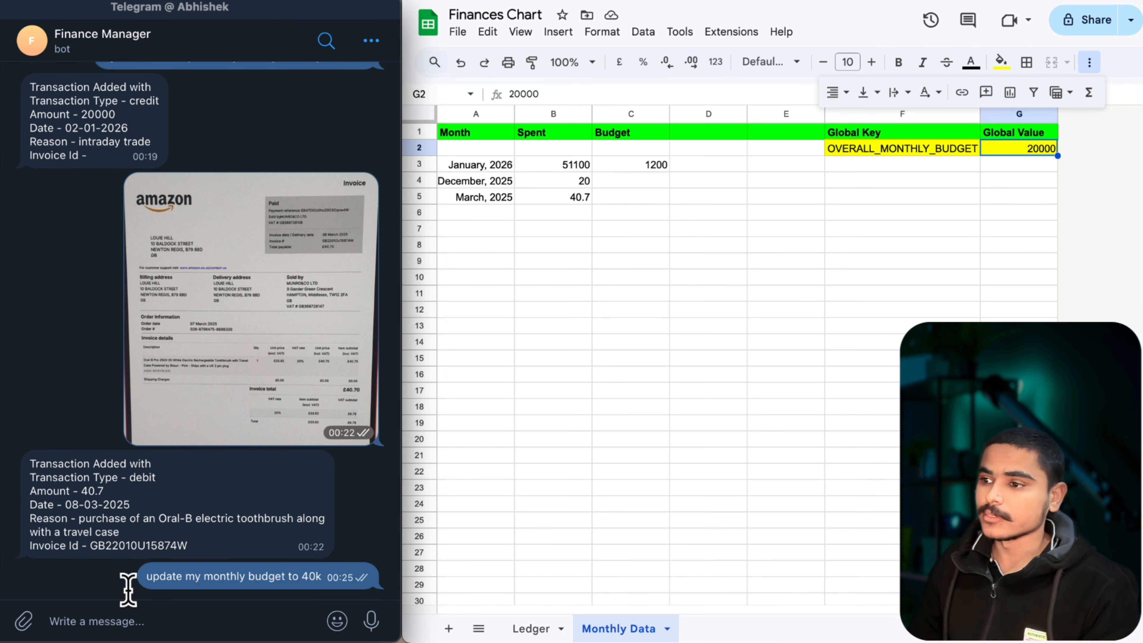
Confirm the bot's budget reply and that the overall monthly budget now reads 40000.
left_click_drag(60, 576, 270, 581)
left_click(1044, 173)
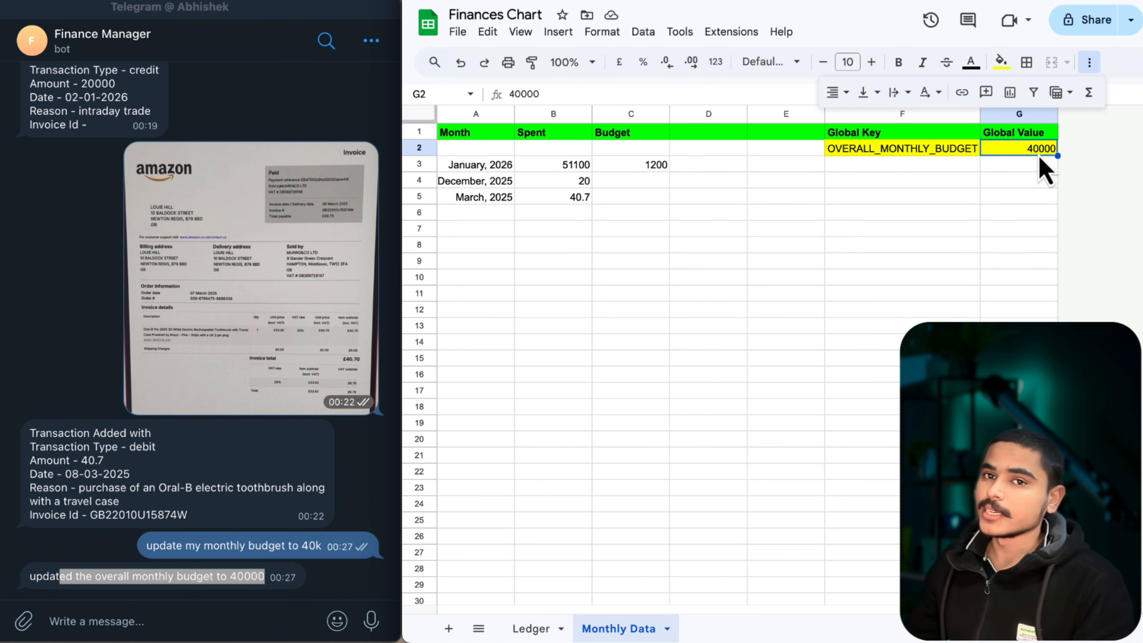
left_click(231, 621)
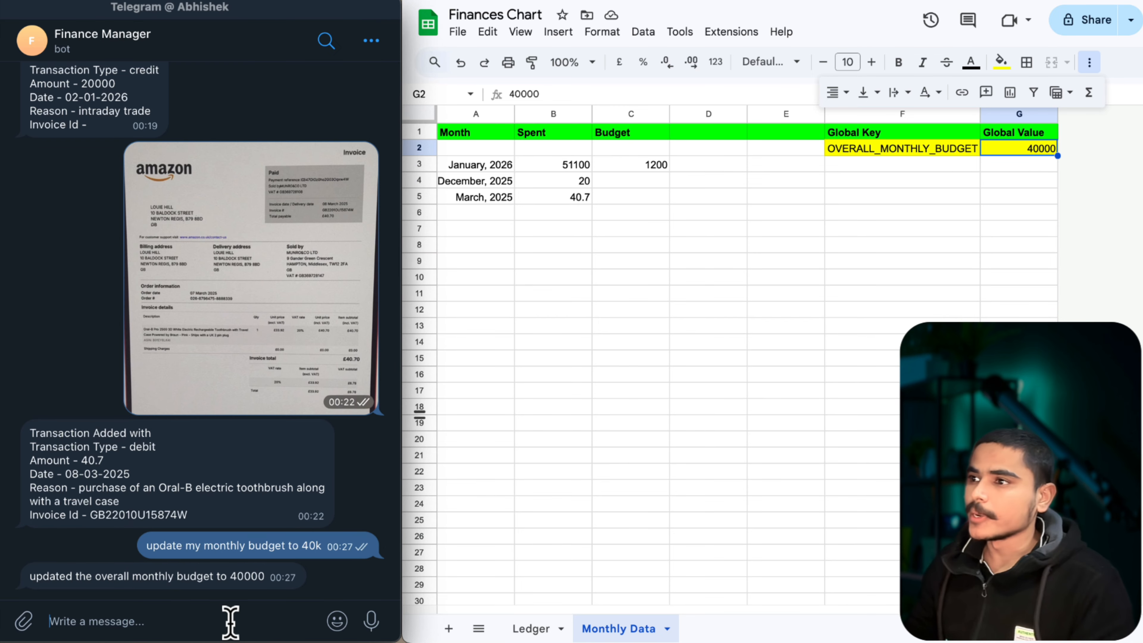
Have the bot set January 2026's budget to 12000 and verify the updated cell.
left_click(522, 167)
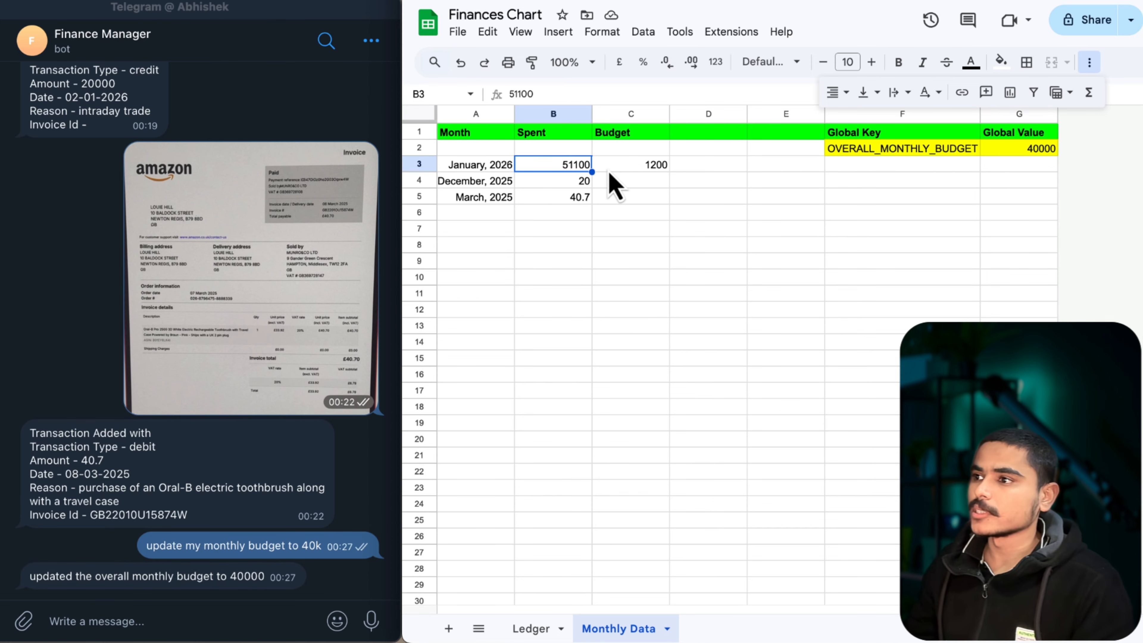
left_click(623, 168)
left_click(203, 622)
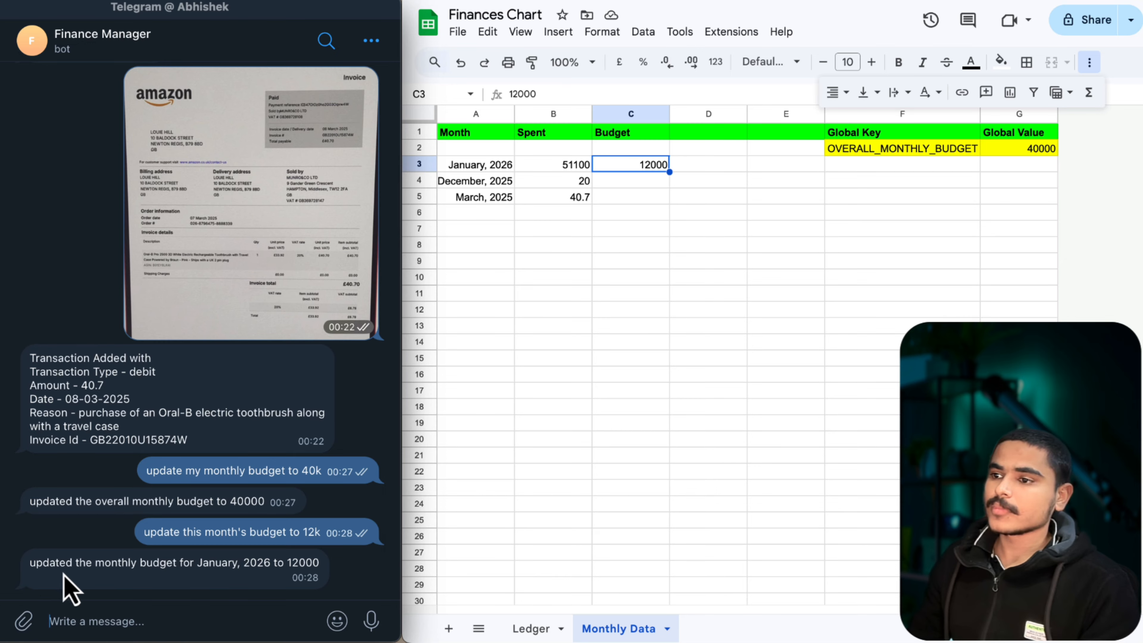
left_click(648, 167)
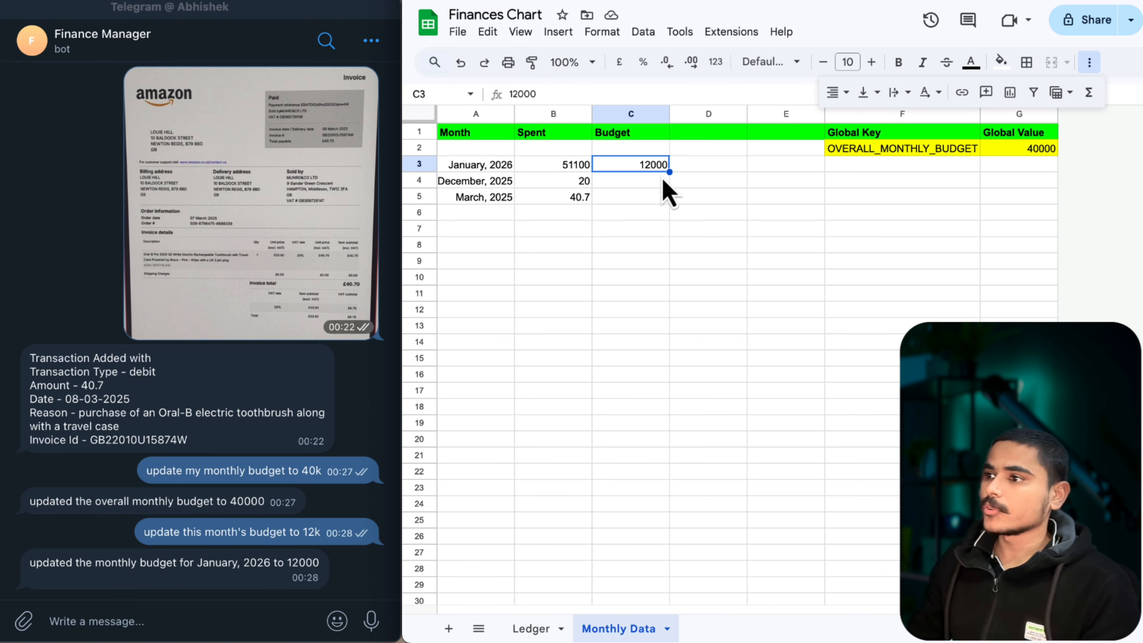
Send the March 2025 budget of 23000 and recheck the overall budget key and January's 12000.
key("Down")
key("Down")
left_click(164, 623)
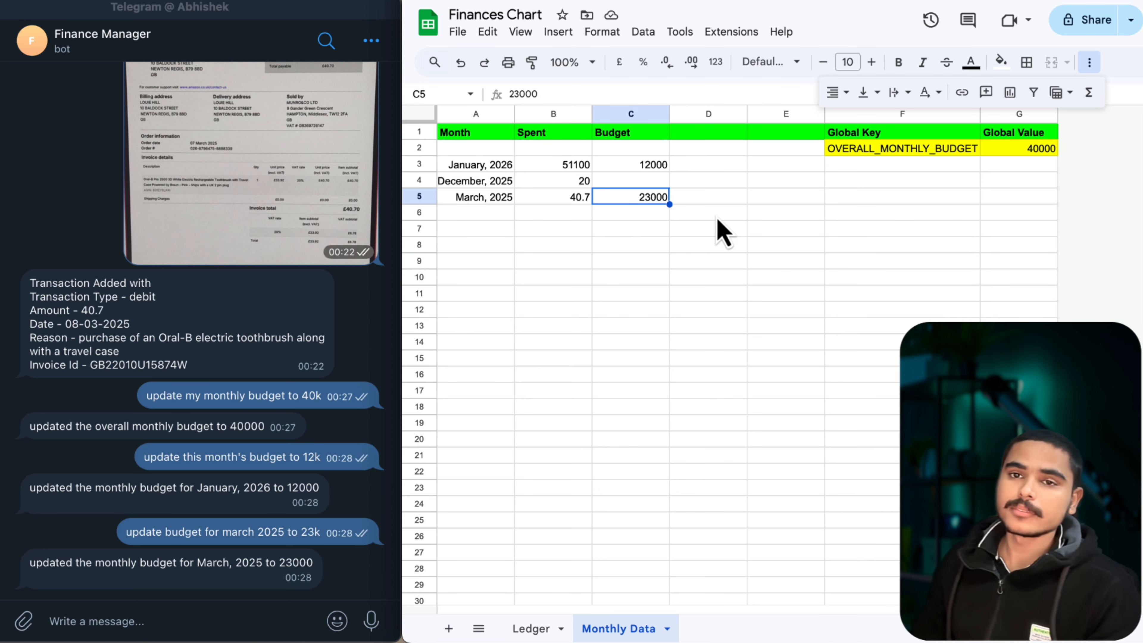
left_click(954, 155)
left_click_drag(954, 155, 1031, 158)
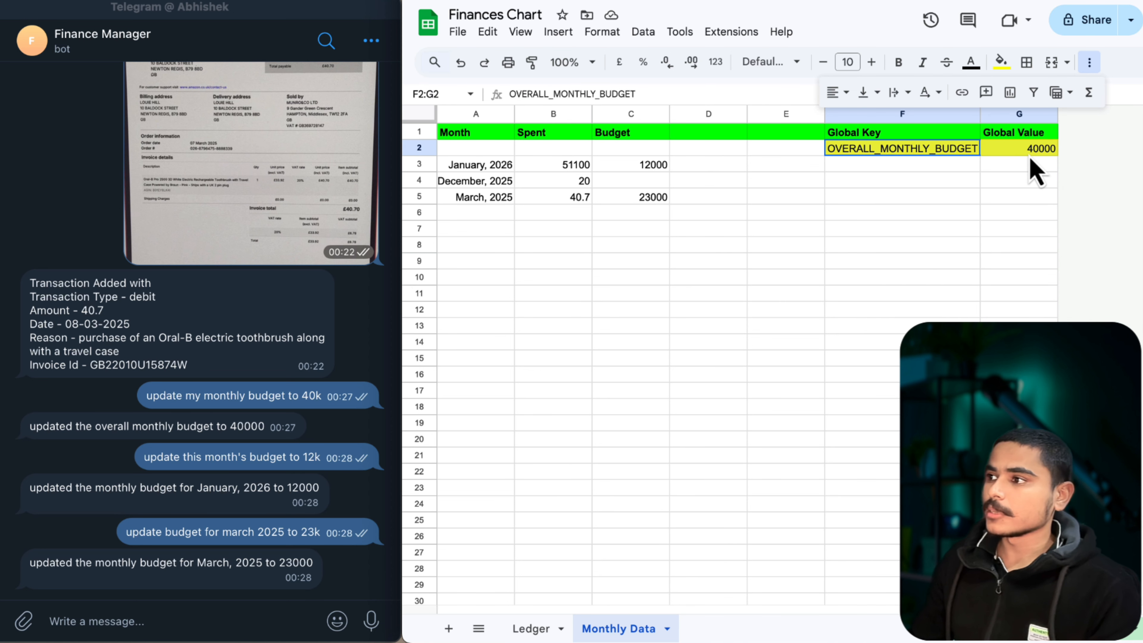
left_click(914, 182)
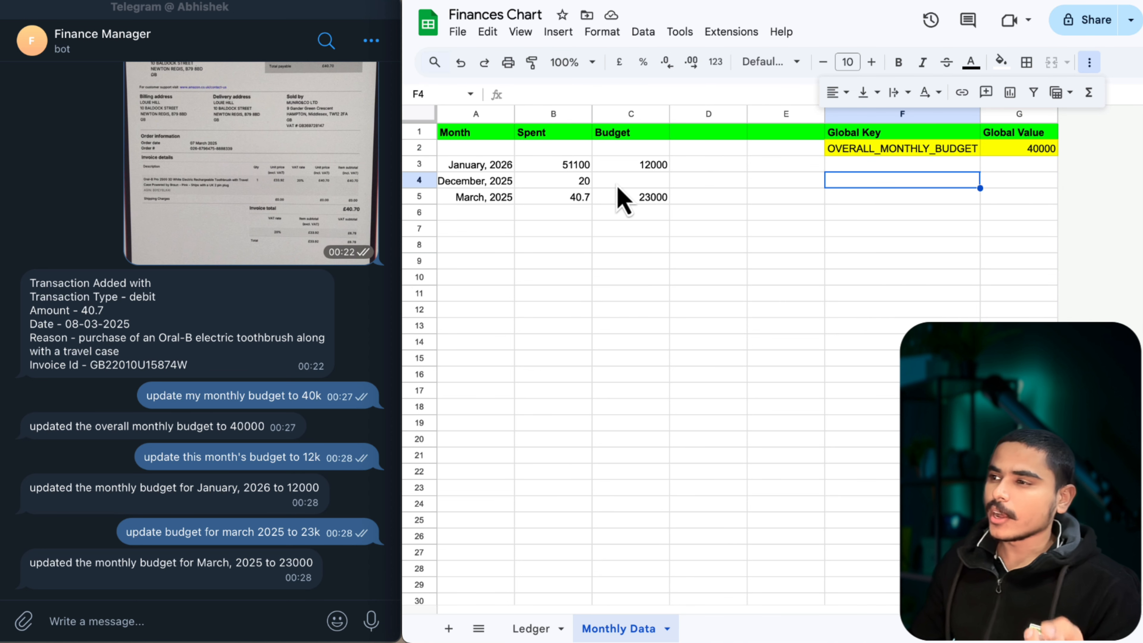
left_click(631, 171)
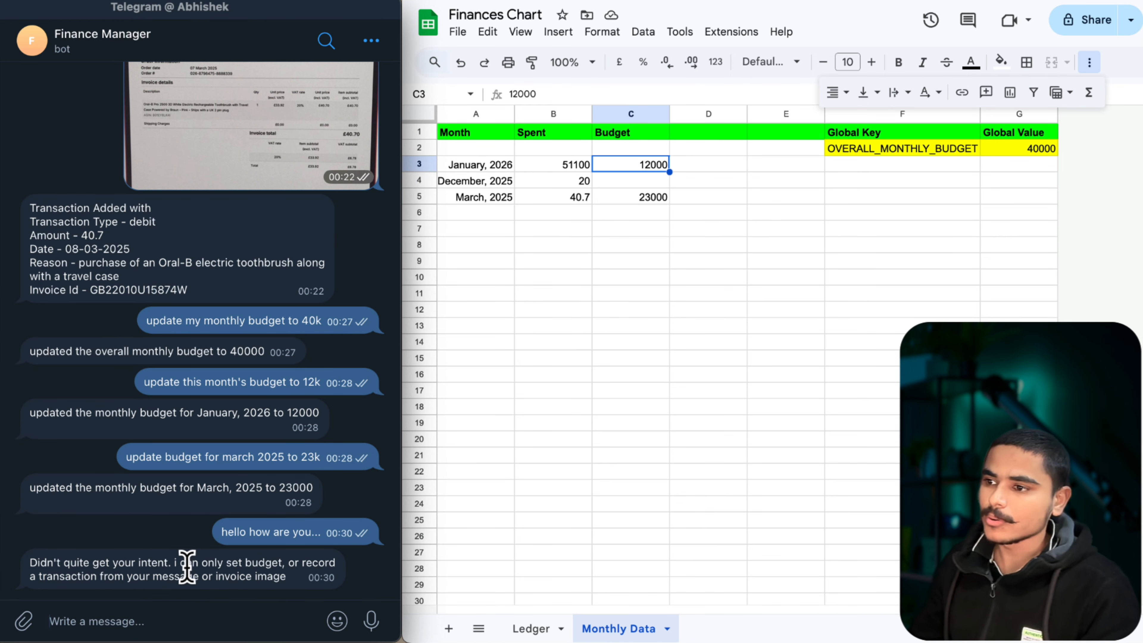
Highlight the bot's 'Didn't quite get your intent' fallback reply to the greeting.
left_click_drag(26, 563, 290, 583)
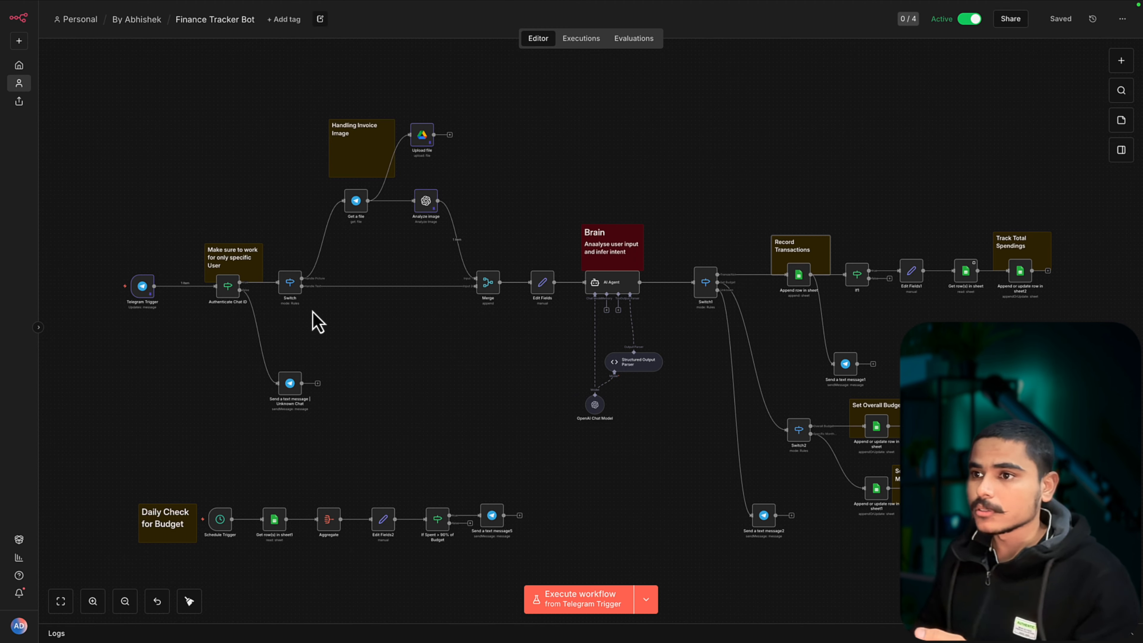
double_click(143, 293)
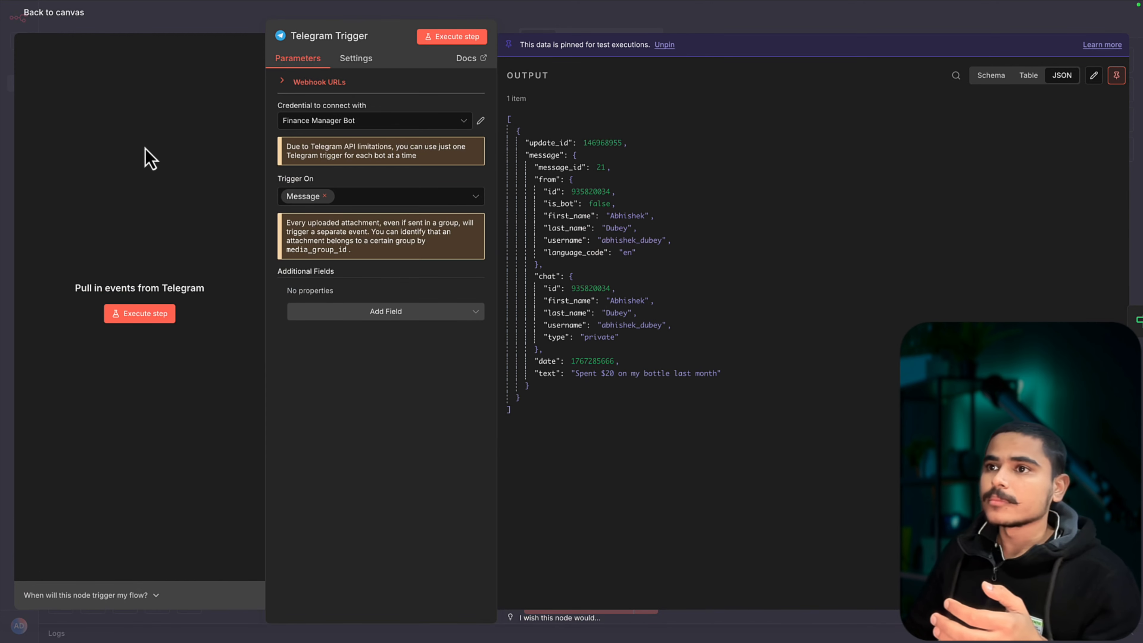
key("Escape")
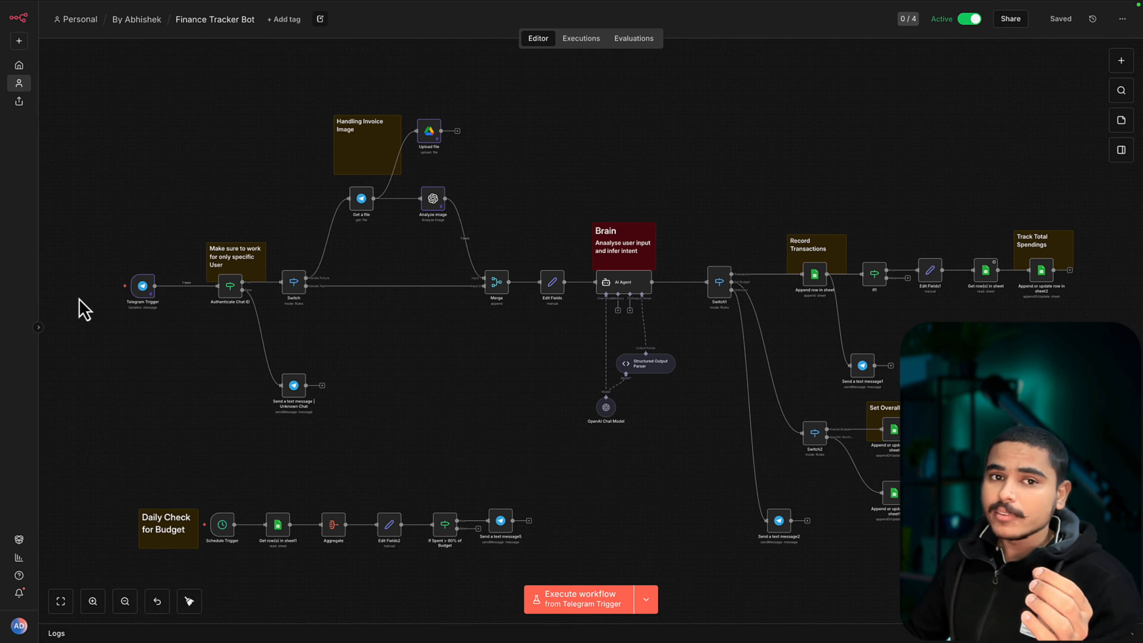
left_click_drag(86, 297, 853, 270)
left_click(391, 330)
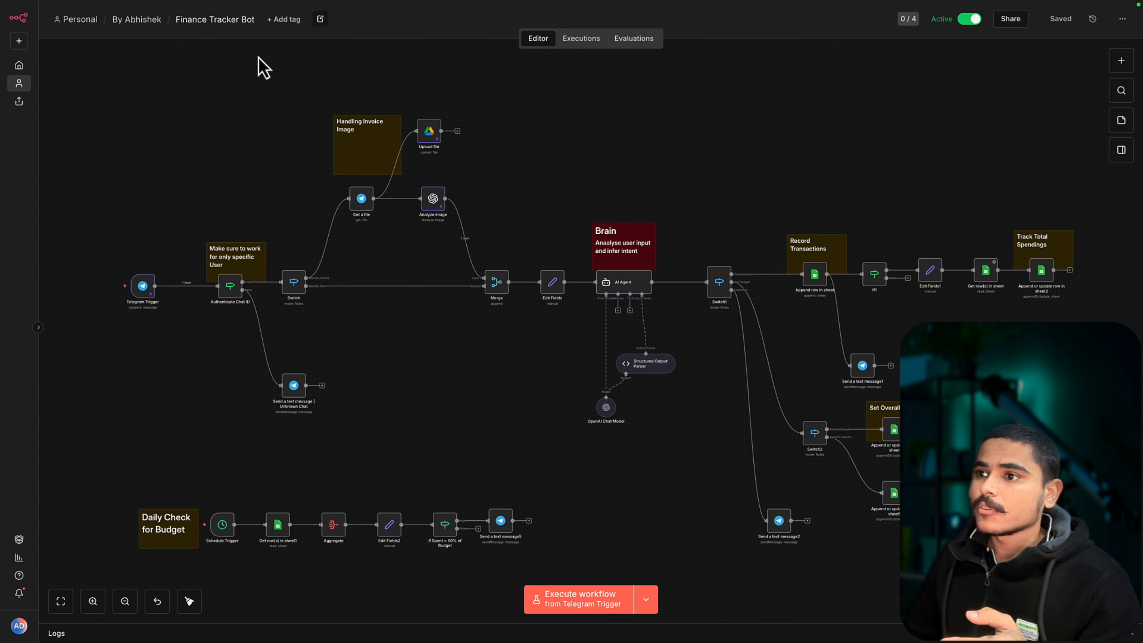
mouse_move(320, 270)
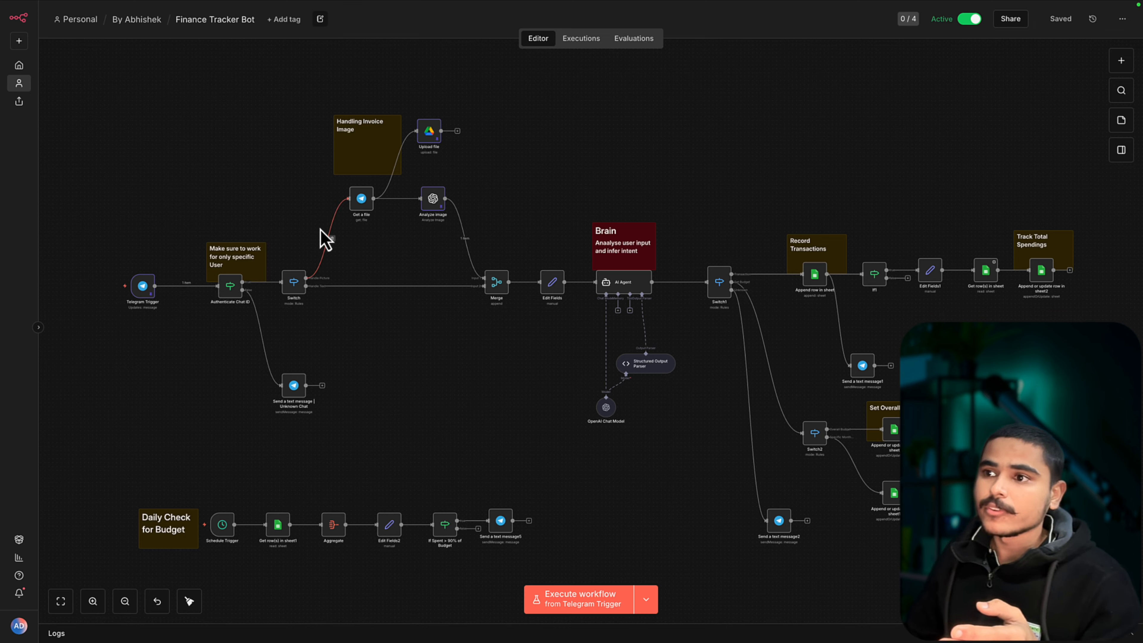
mouse_move(302, 101)
left_mouse_down()
mouse_move(465, 221)
mouse_move(517, 219)
left_mouse_up()
left_click(516, 198)
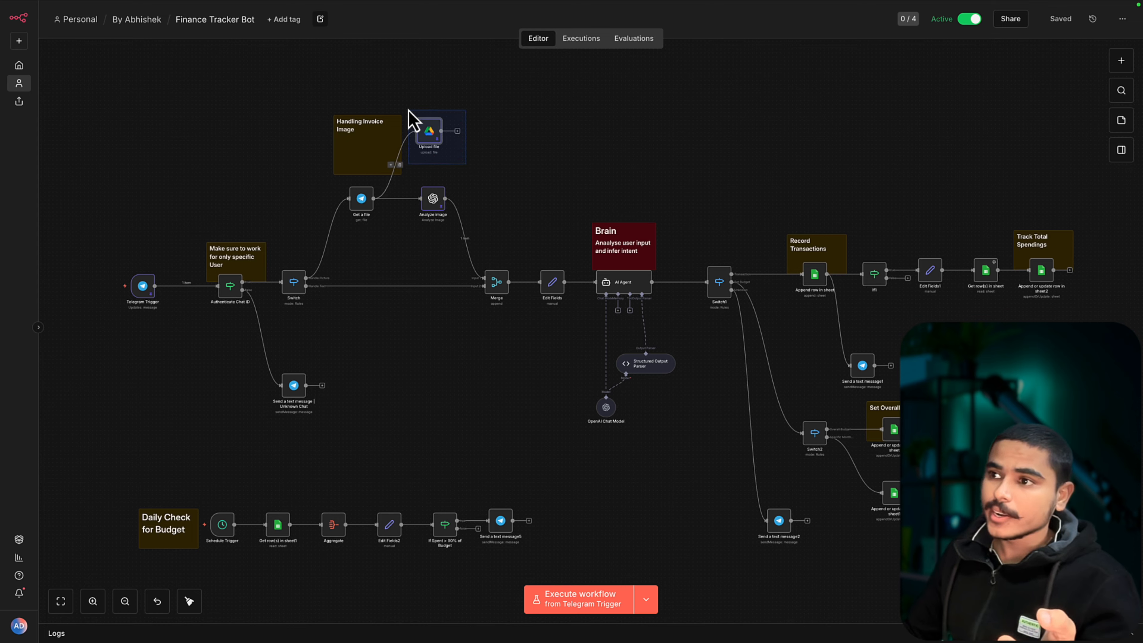
left_click_drag(411, 174, 477, 228)
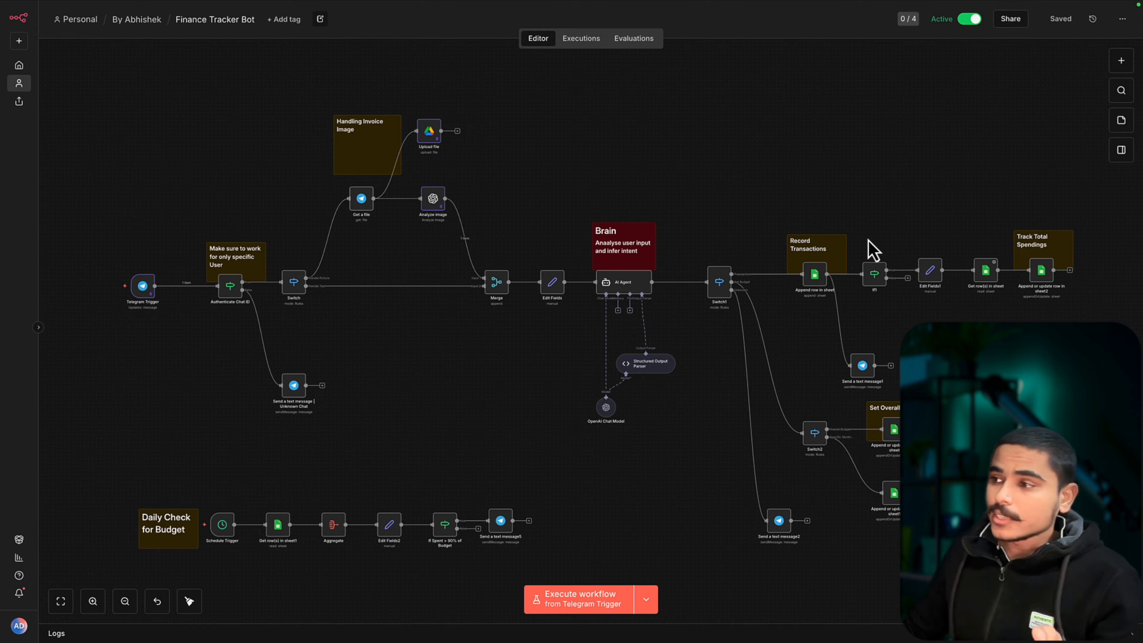
left_click_drag(866, 238, 1072, 304)
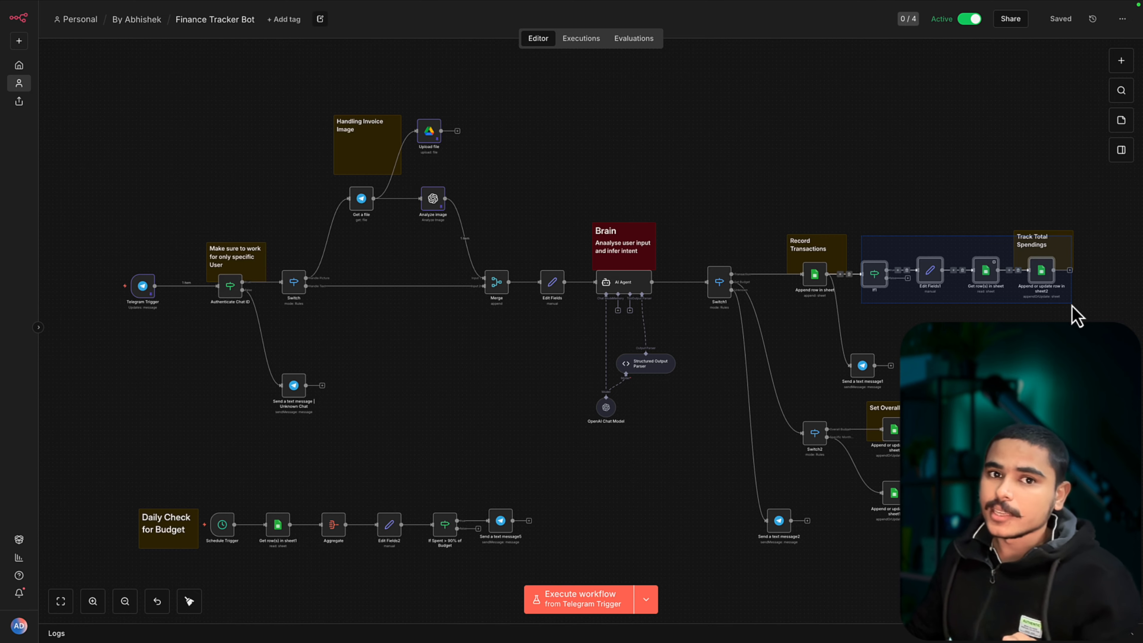
left_click_drag(1072, 304, 1072, 306)
left_click(1081, 384)
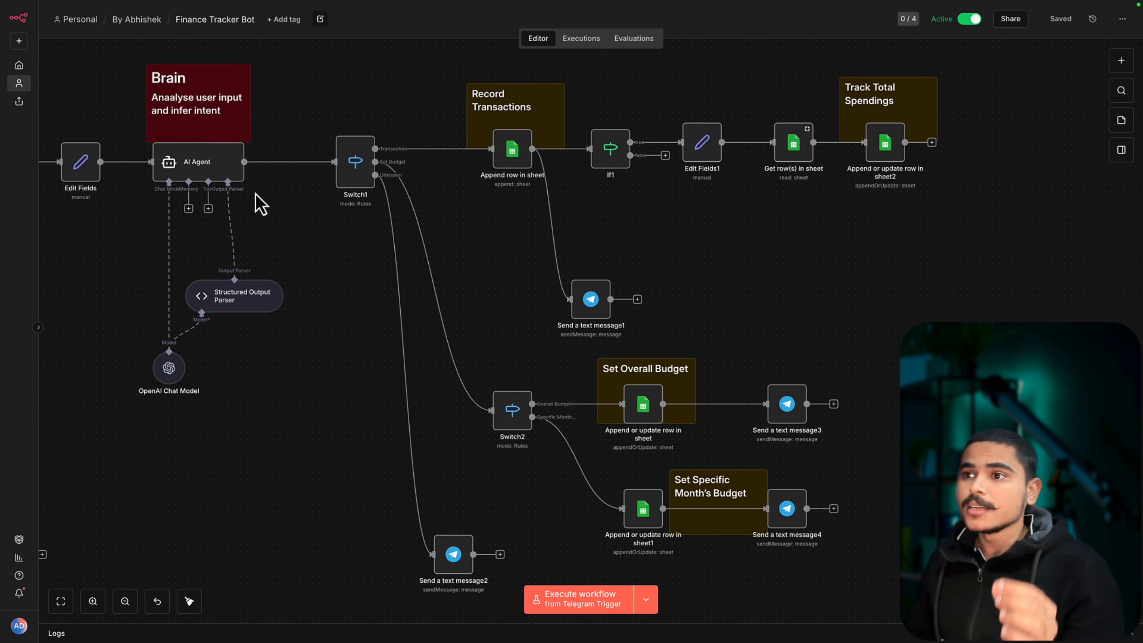
mouse_move(214, 161)
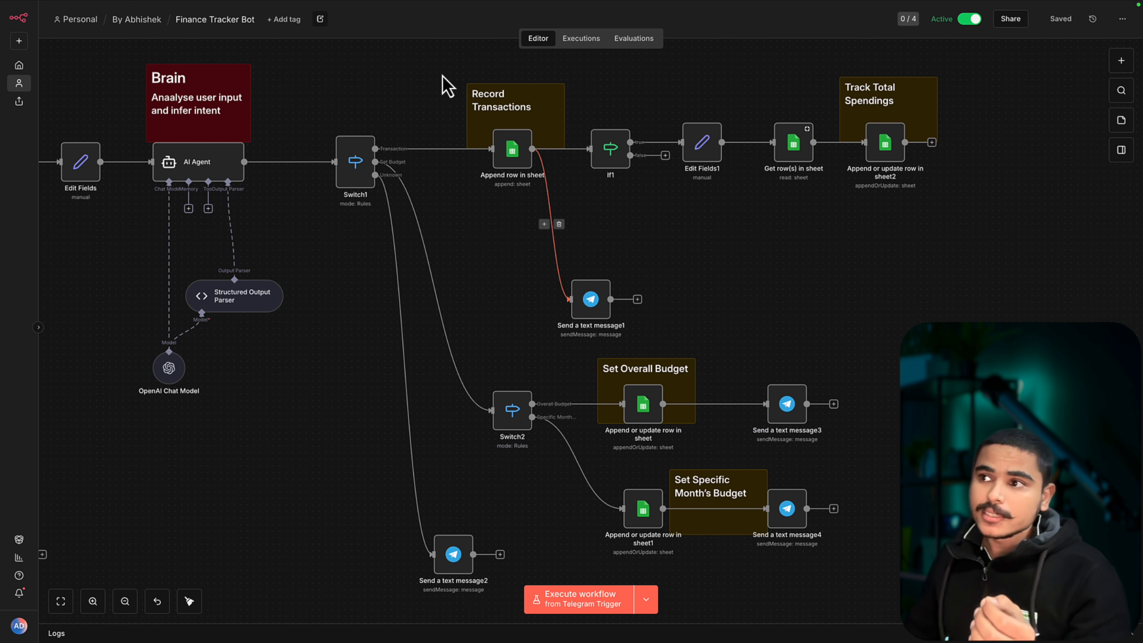
left_click_drag(431, 58, 996, 353)
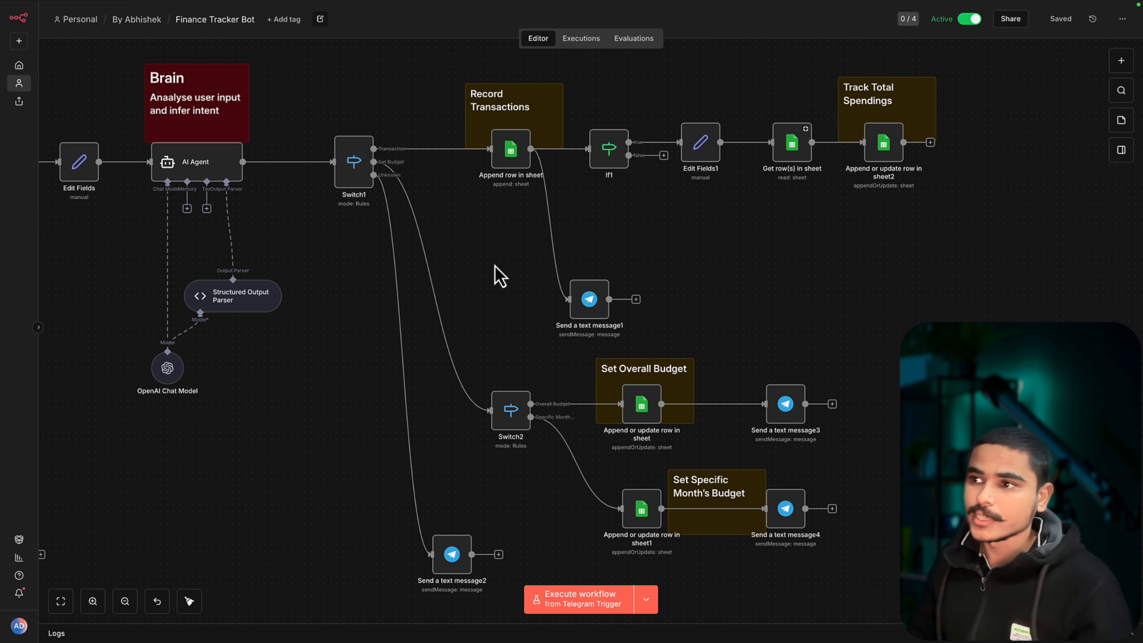
key("1")
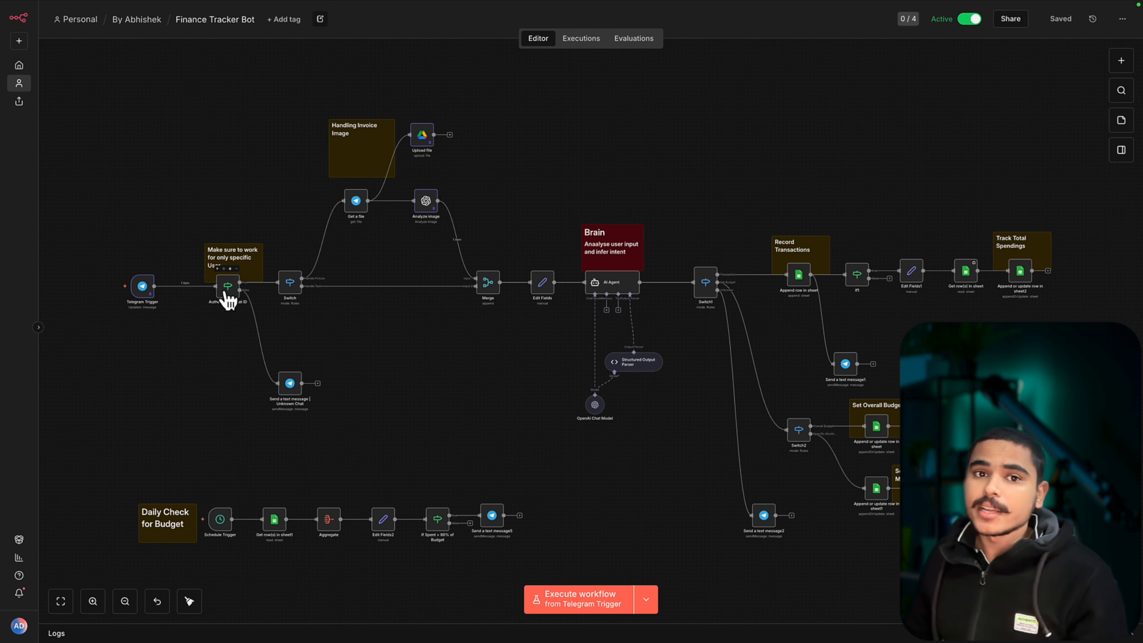
scroll(228, 300, "up", 5)
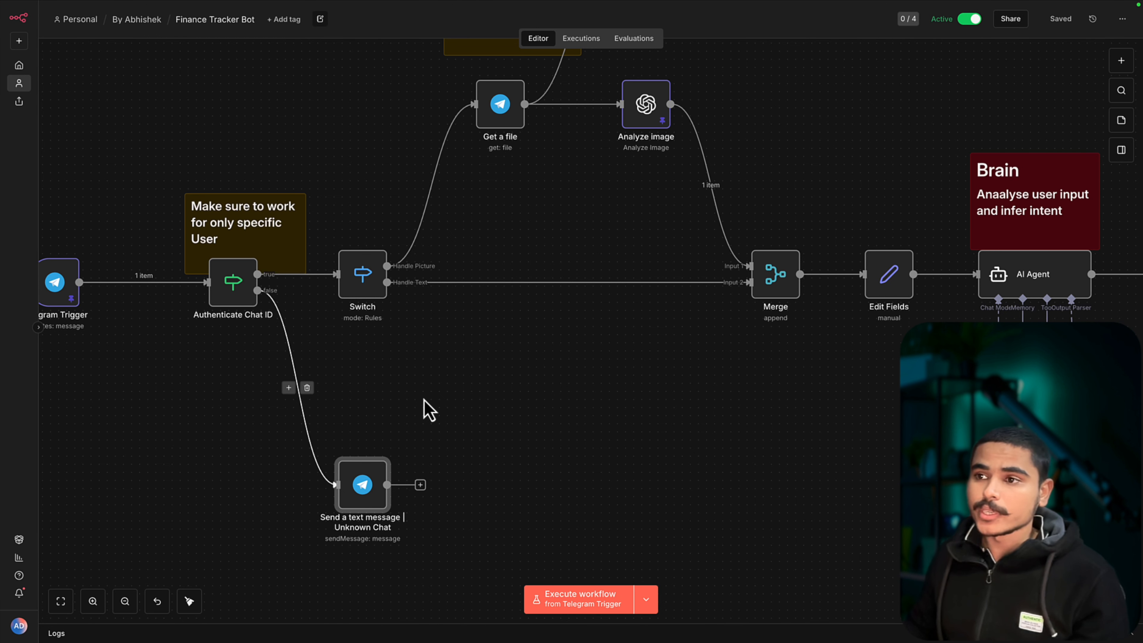
key("1")
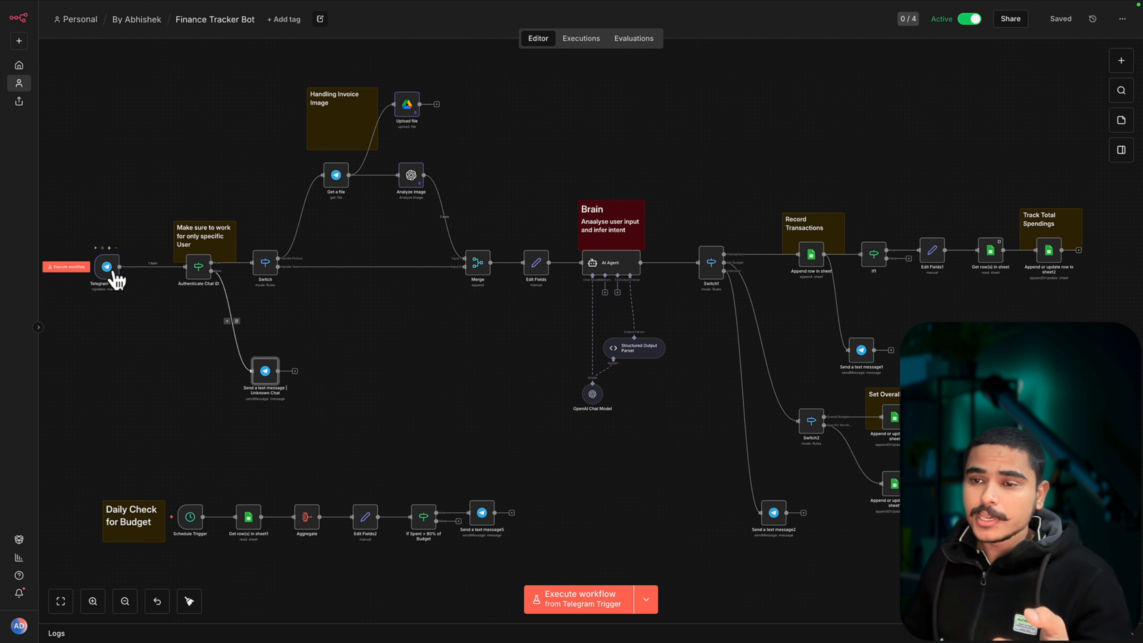
left_click_drag(105, 270, 588, 267)
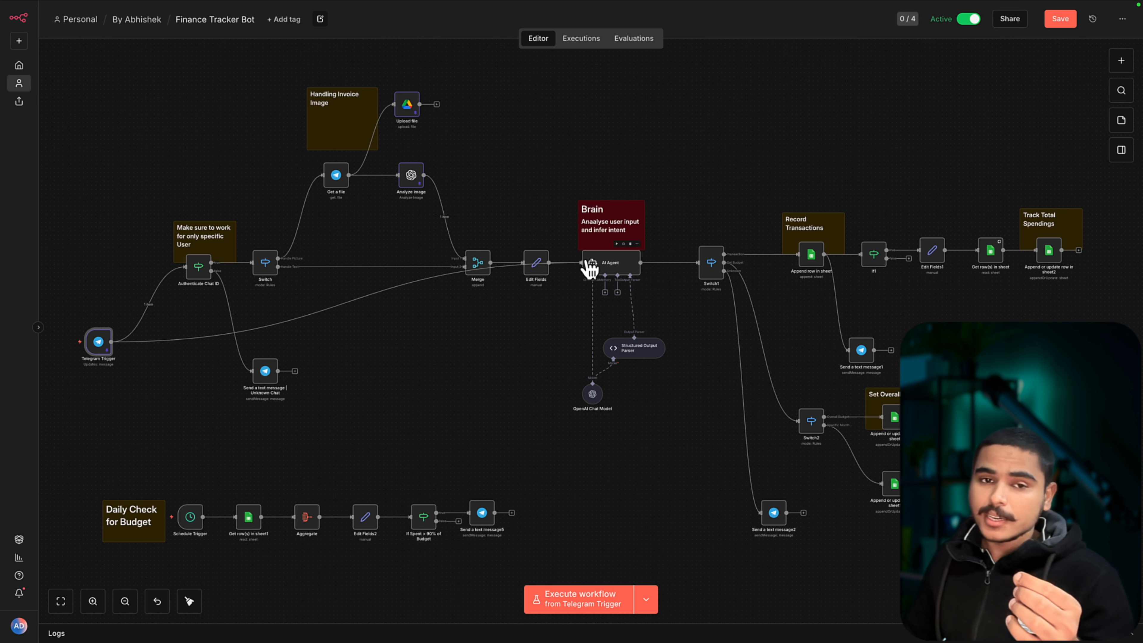
left_click_drag(640, 263, 804, 269)
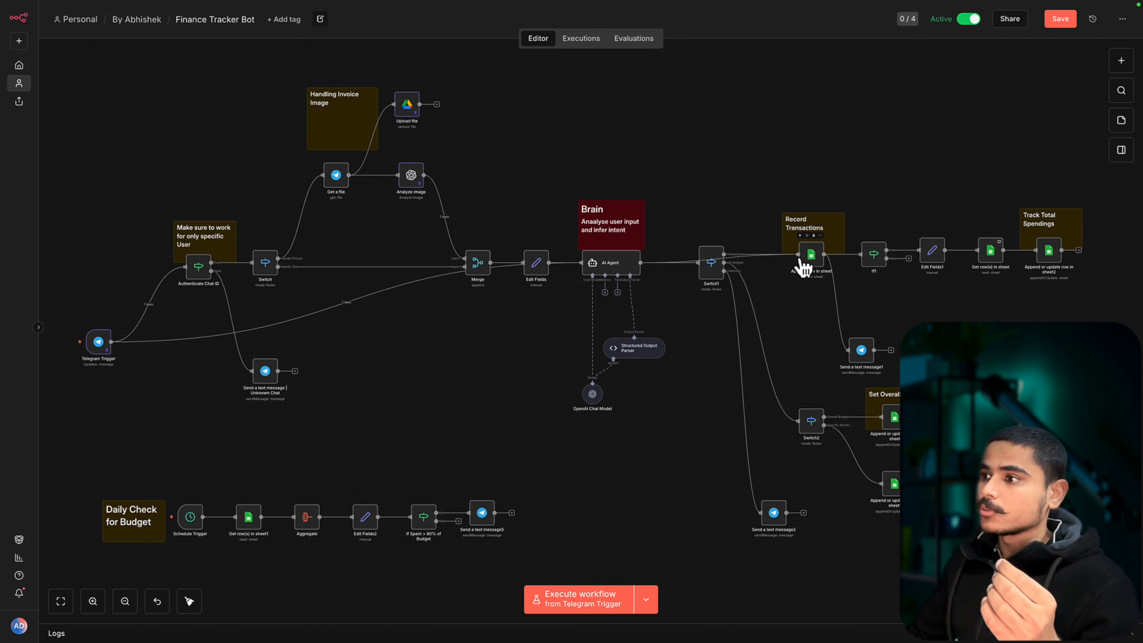
left_click_drag(824, 254, 857, 353)
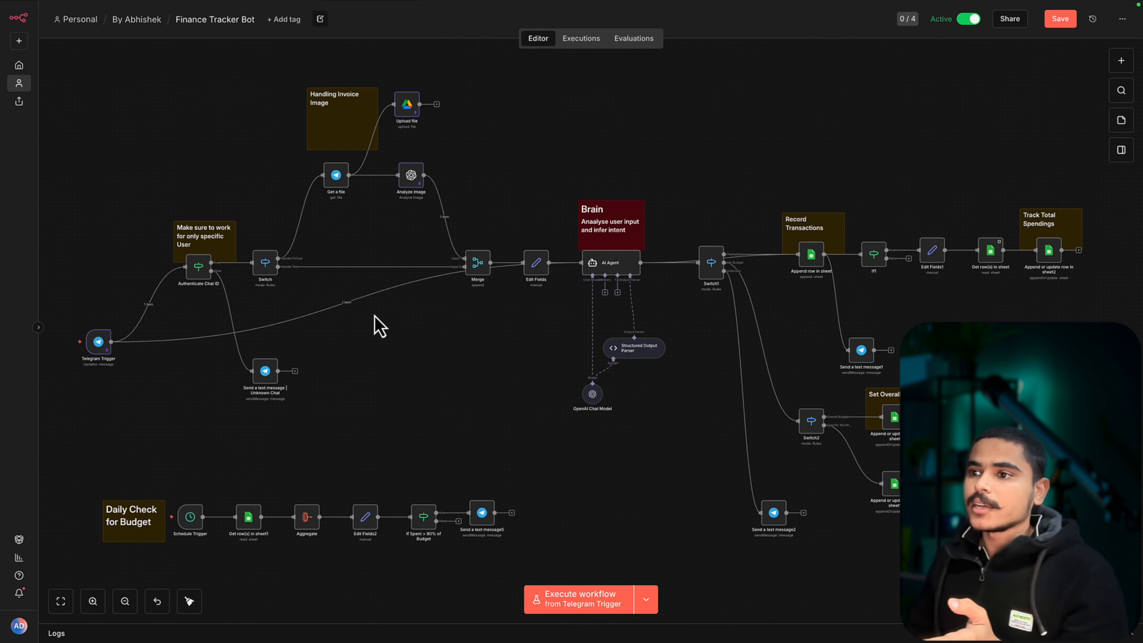
key("super+z")
key("super+z")
key("super+z")
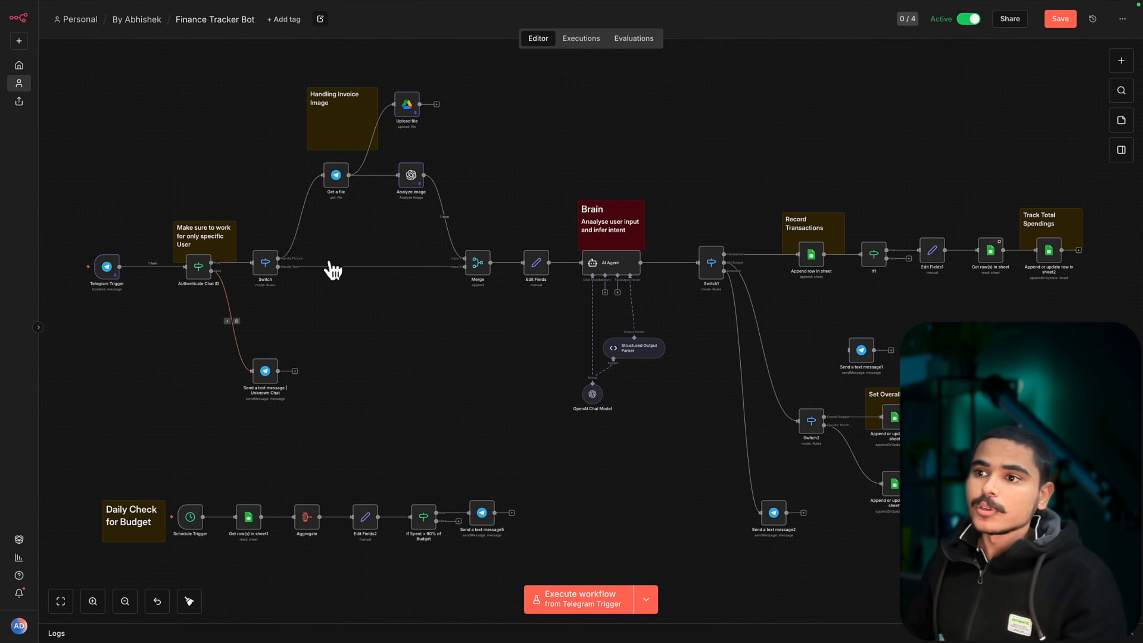
scroll(318, 271, "up", 10)
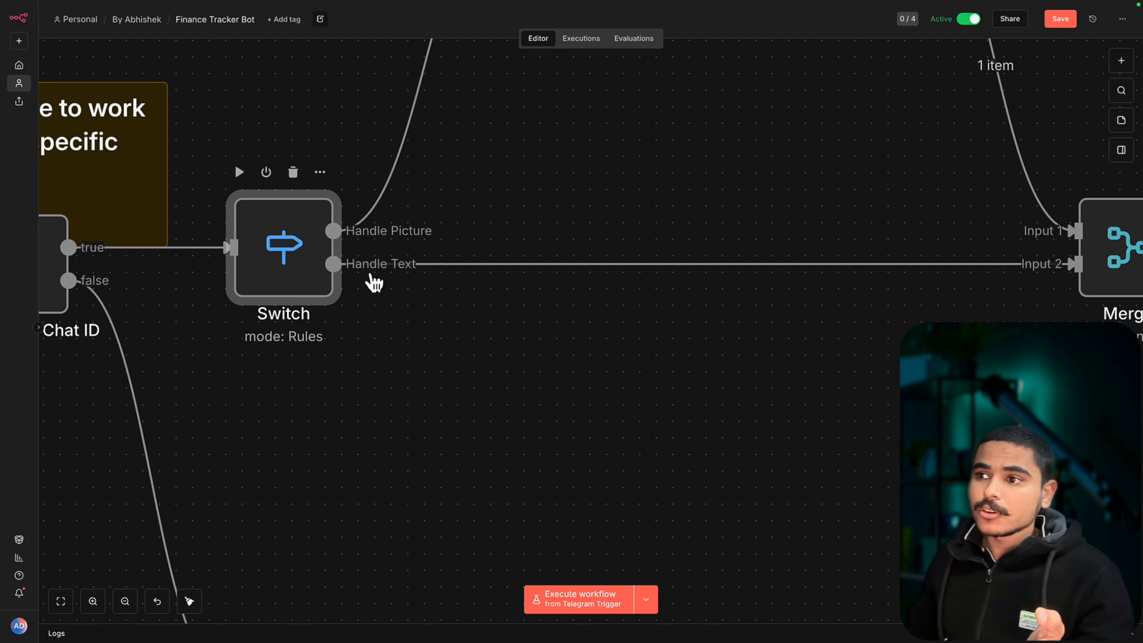
scroll(408, 281, "down", 10)
scroll(408, 284, "up", 5)
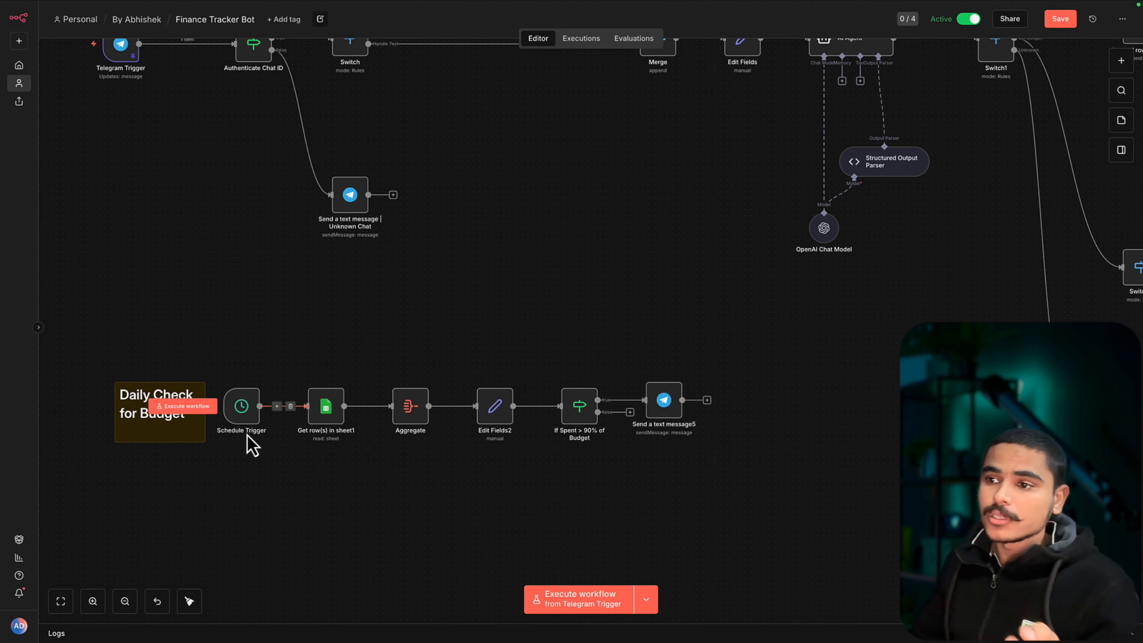
Inspect the daily Schedule Trigger, the If Spent > 90% of Budget condition and the alert text.
double_click(242, 413)
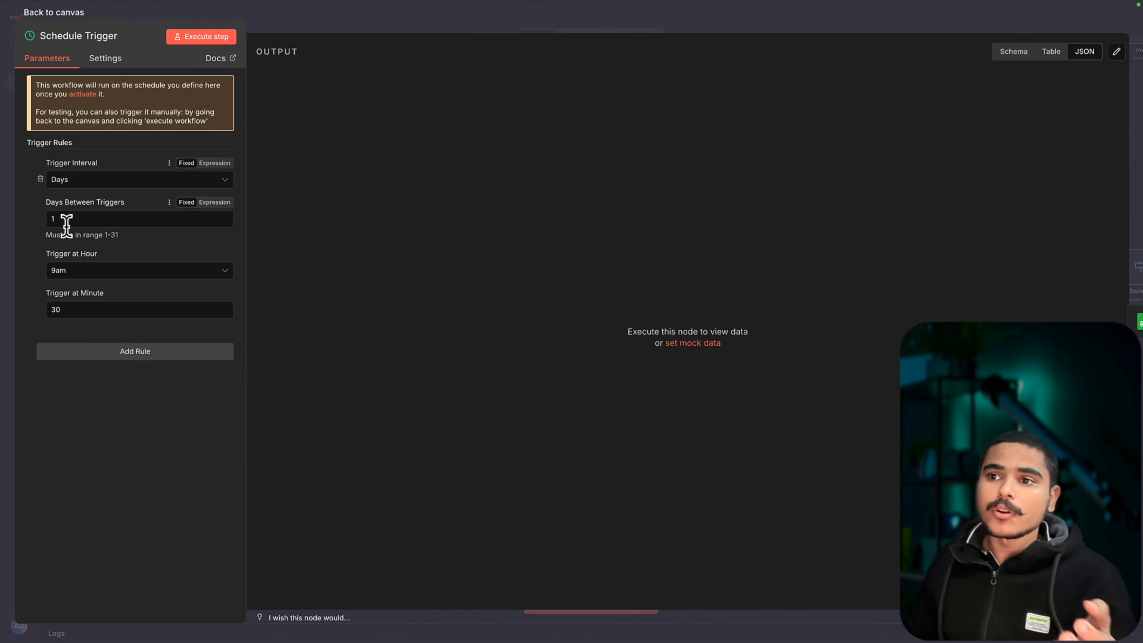
left_click(301, 32)
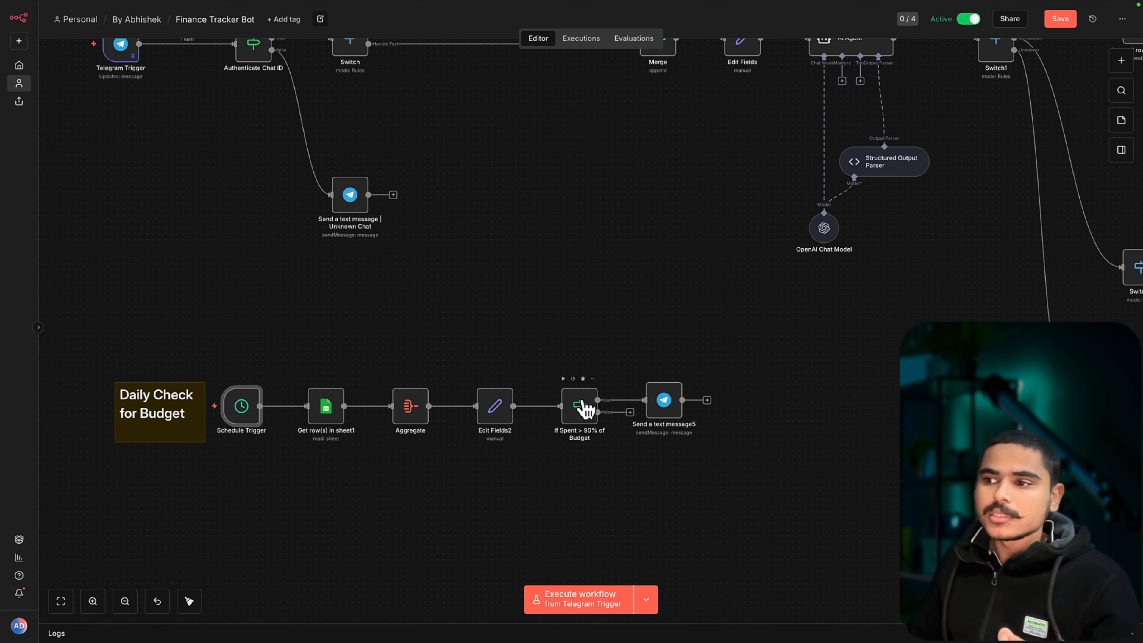
double_click(579, 417)
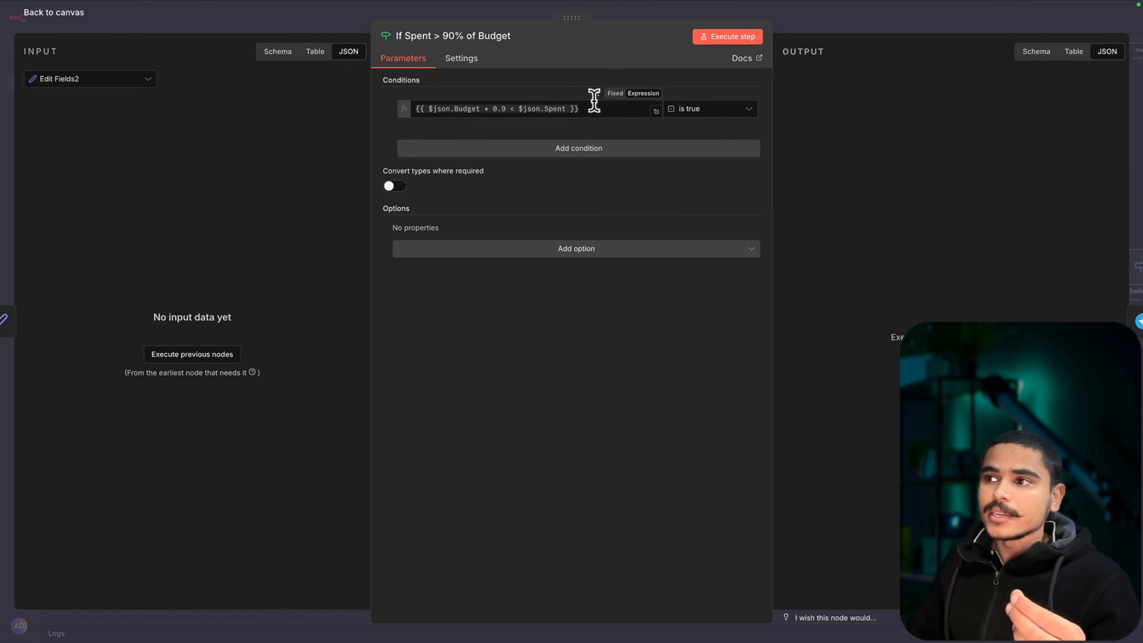
left_click(570, 108)
left_click_drag(569, 108, 403, 111)
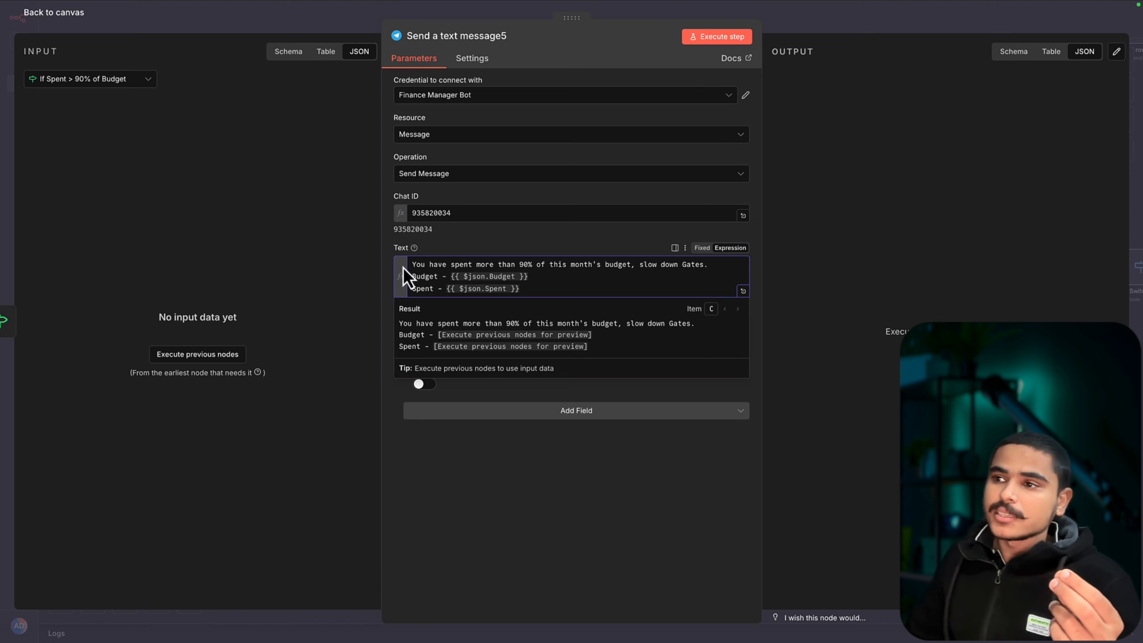
left_click_drag(408, 263, 609, 265)
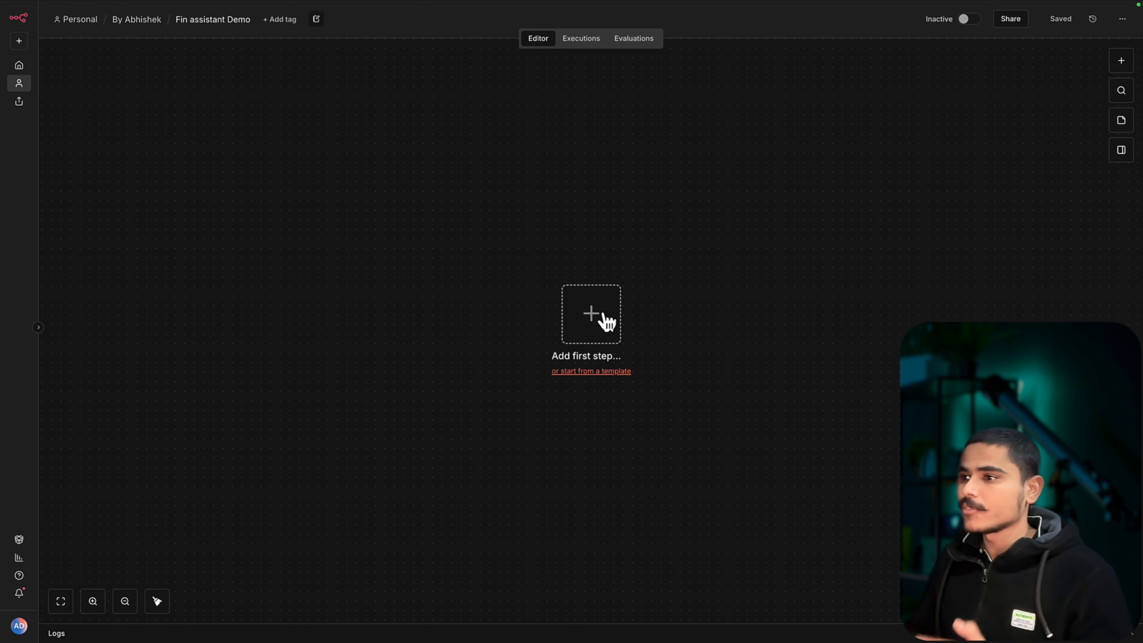
Add a Telegram On message trigger as the first step and start a new Telegram credential.
left_click(607, 321)
type("tele")
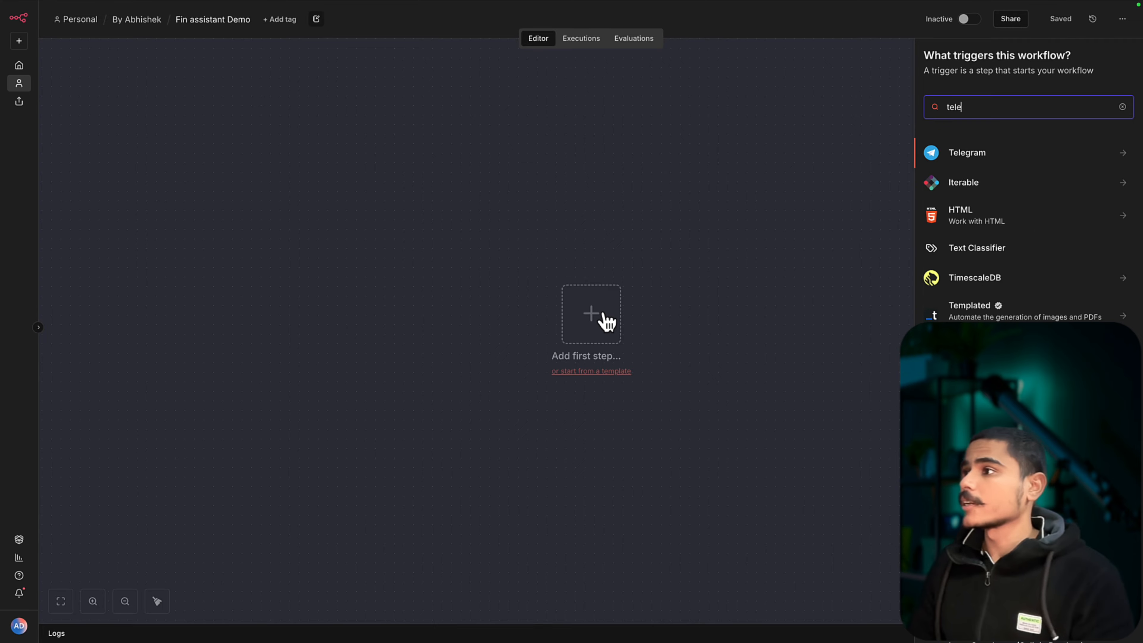
key("Return")
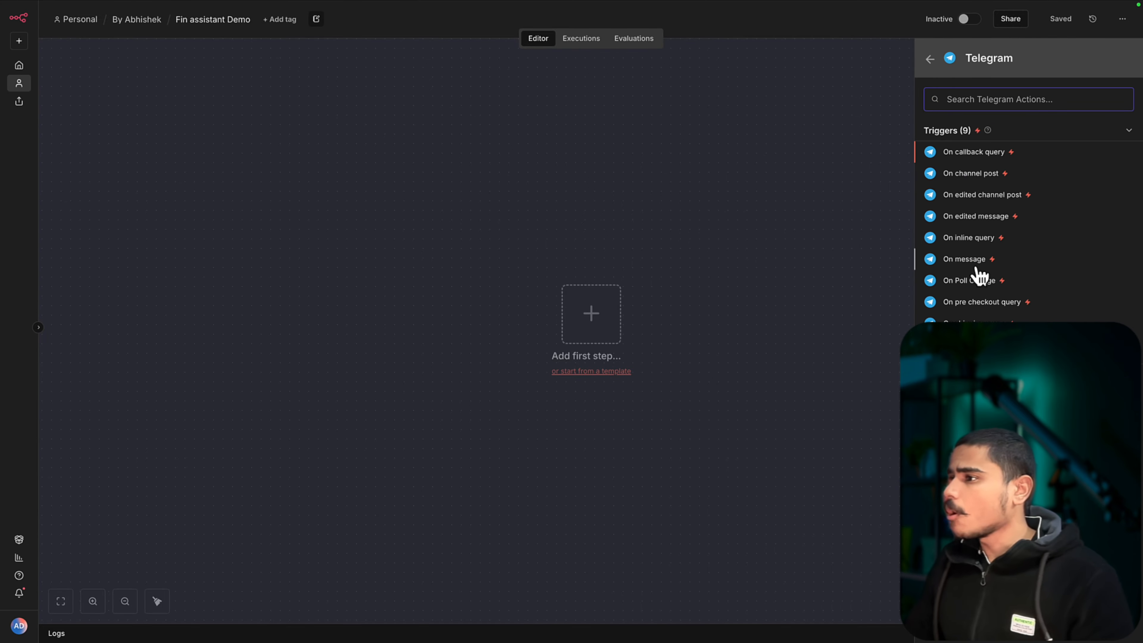
left_click(975, 263)
left_click(461, 120)
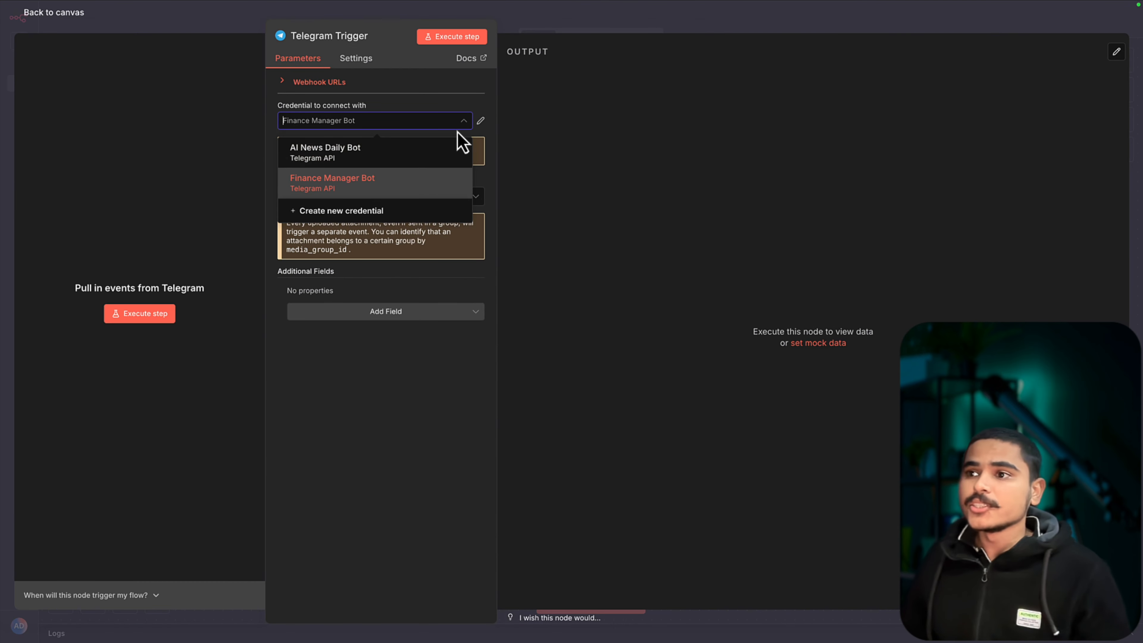
left_click(395, 217)
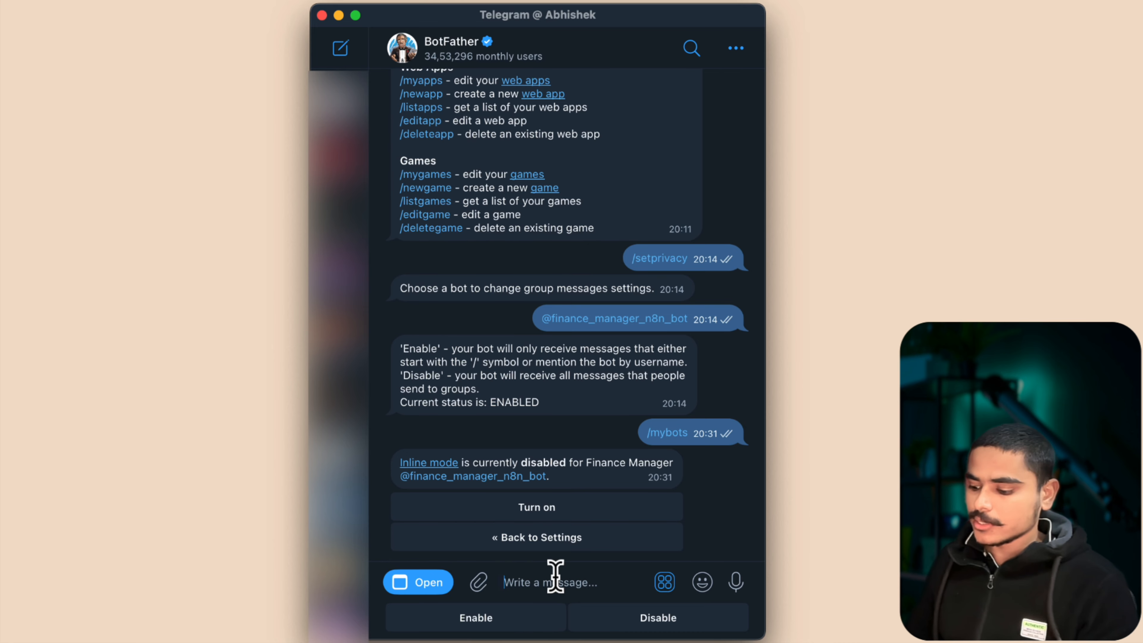
Create the 'n8n Finance Assistant Demo' bot via BotFather's /newbot and copy its access token.
type("/")
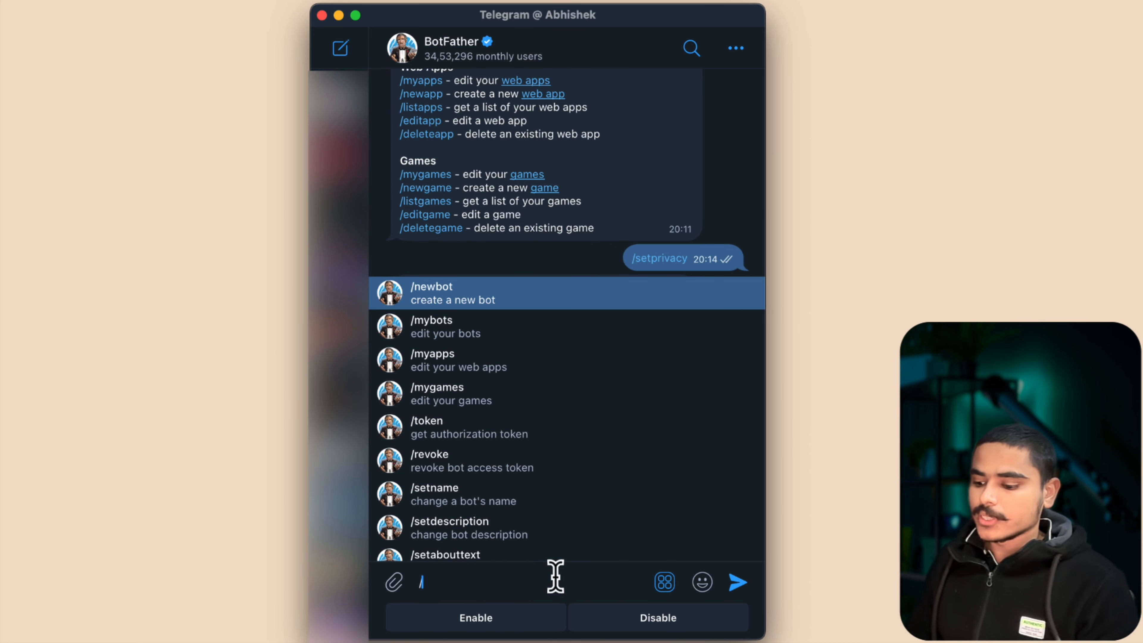
type("sd")
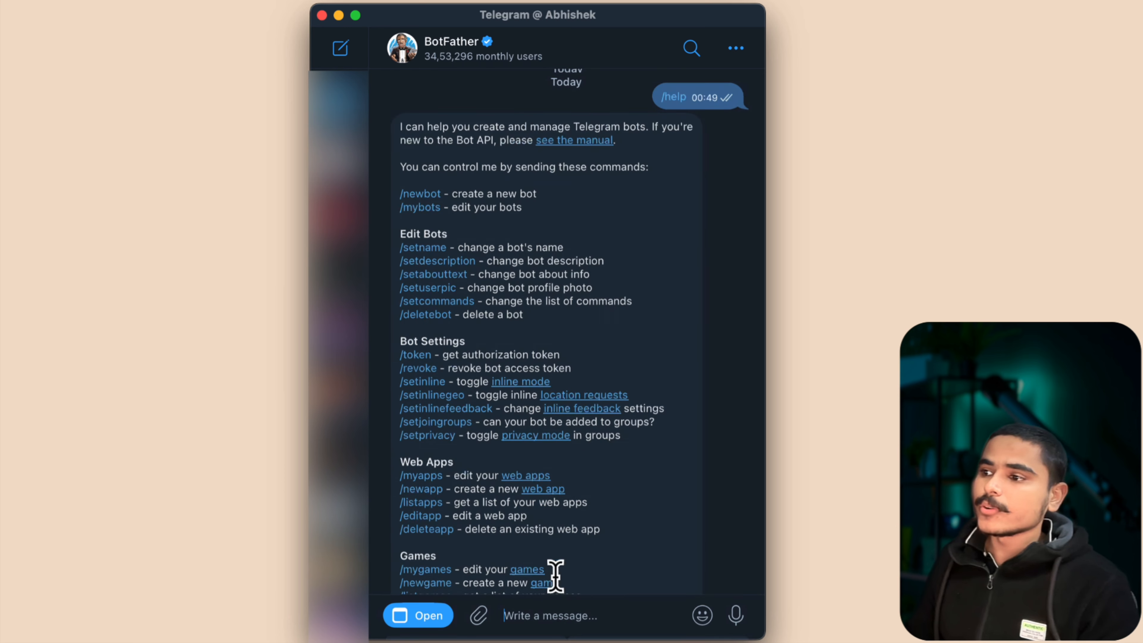
scroll(566, 209, "up", 2)
scroll(567, 210, "down", 2)
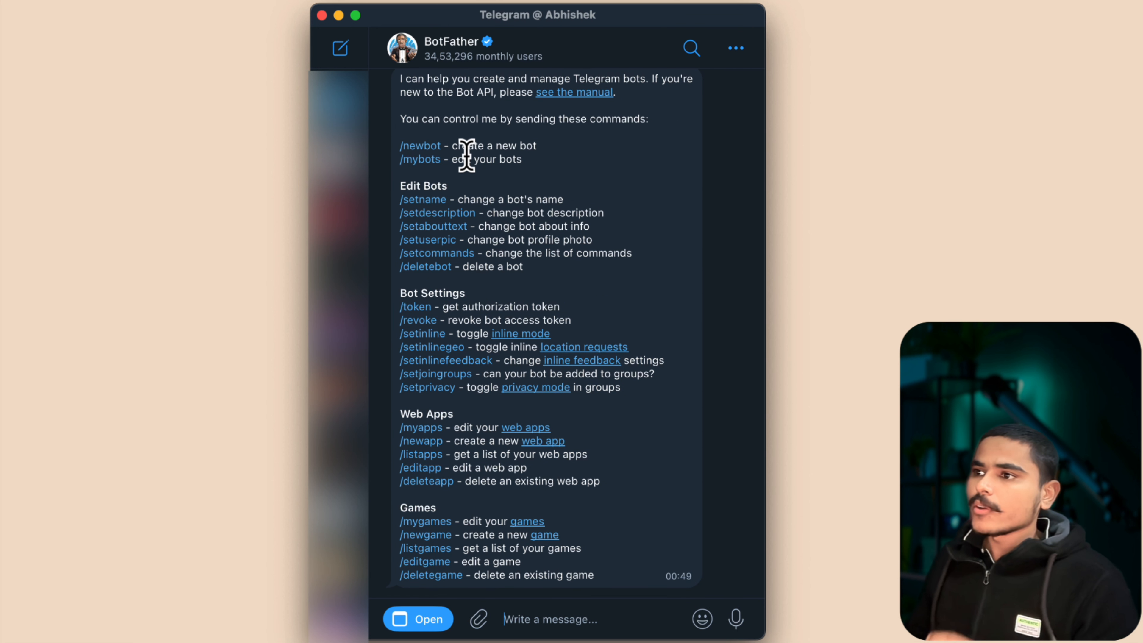
left_click(422, 146)
type("n8n Finance Assistant Demo")
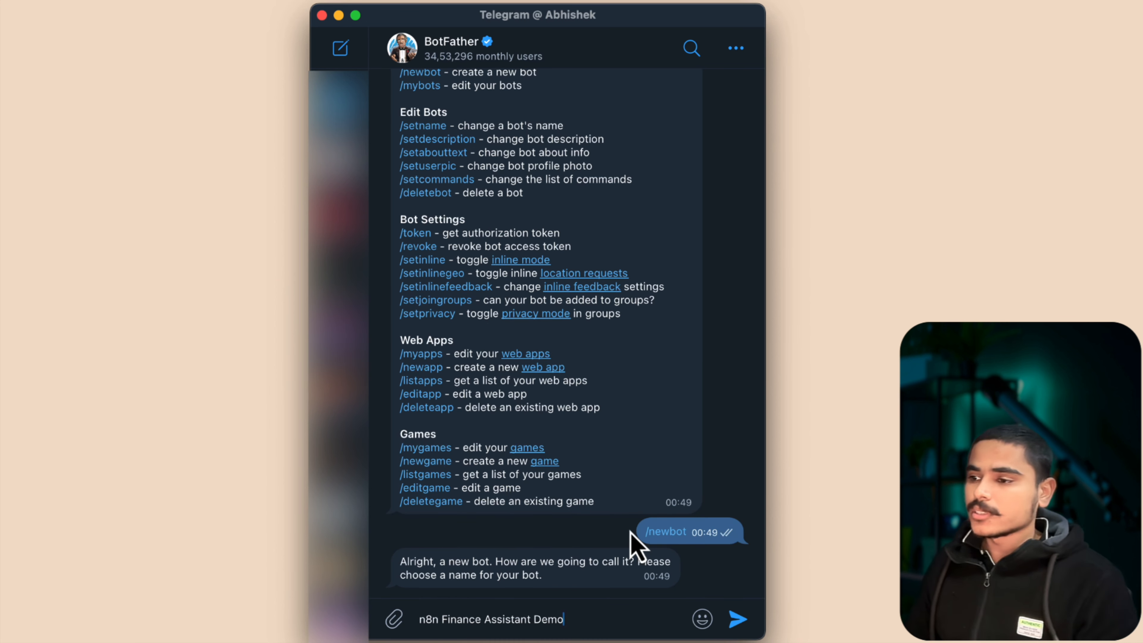
key("Return")
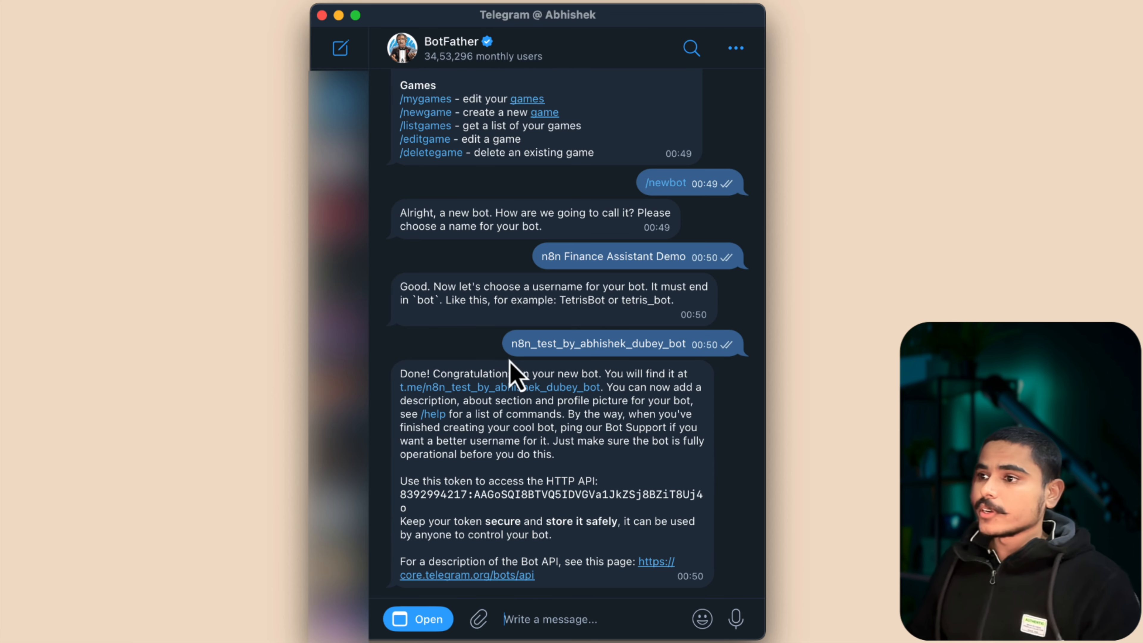
left_click_drag(514, 344, 685, 343)
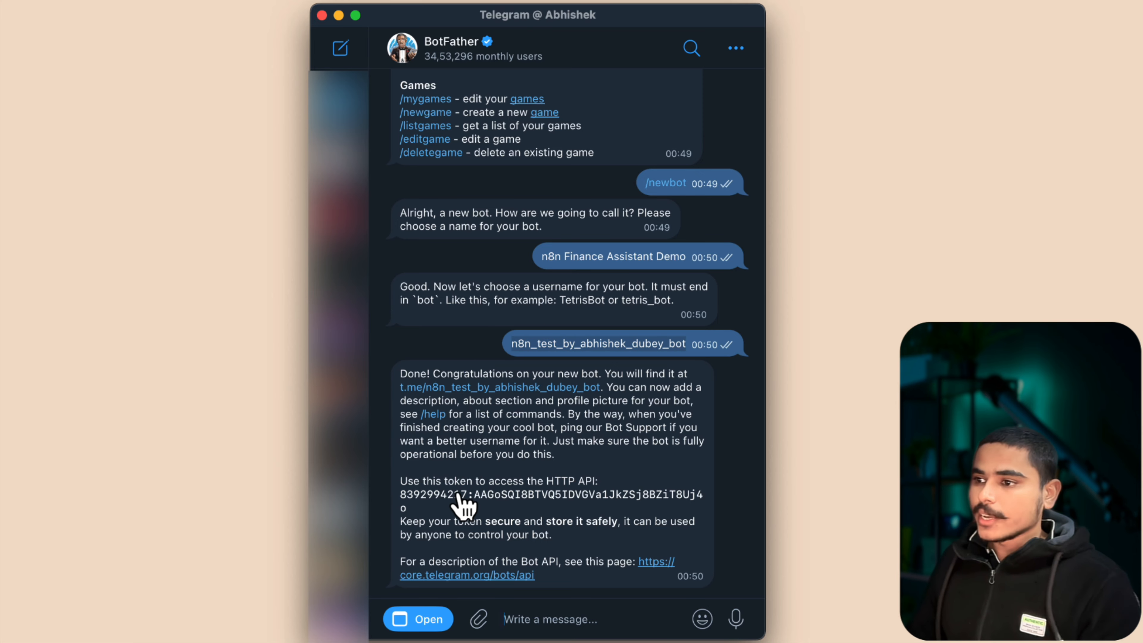
left_click_drag(404, 507, 394, 494)
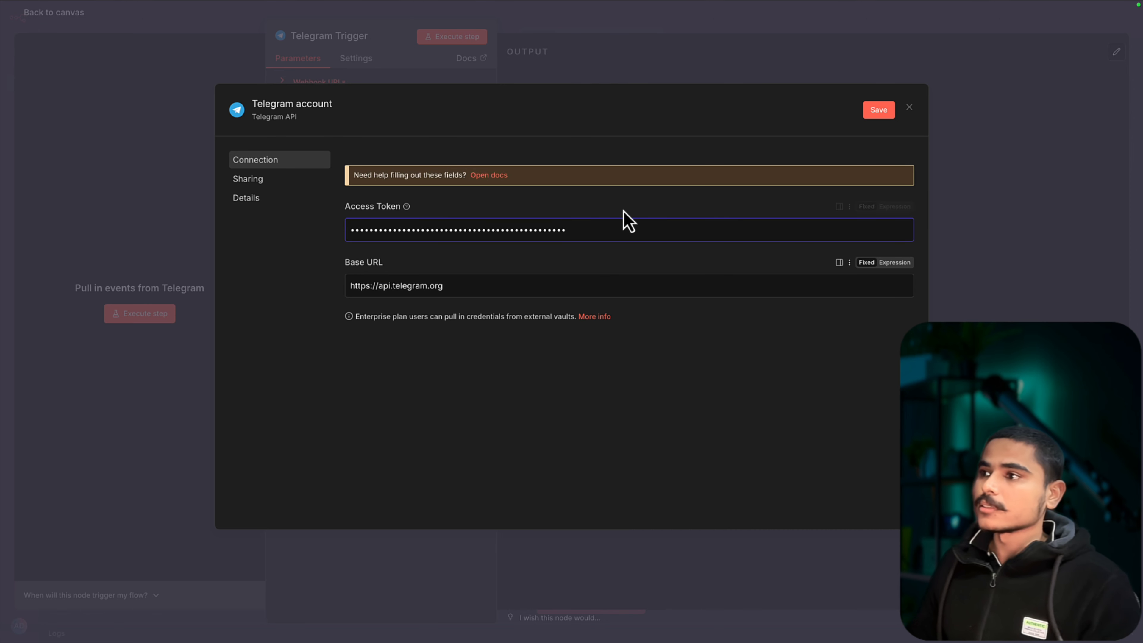
Save and test the credential, rename it 'Test Telegram account', and close its settings.
left_click(878, 112)
left_click(301, 103)
type("Test")
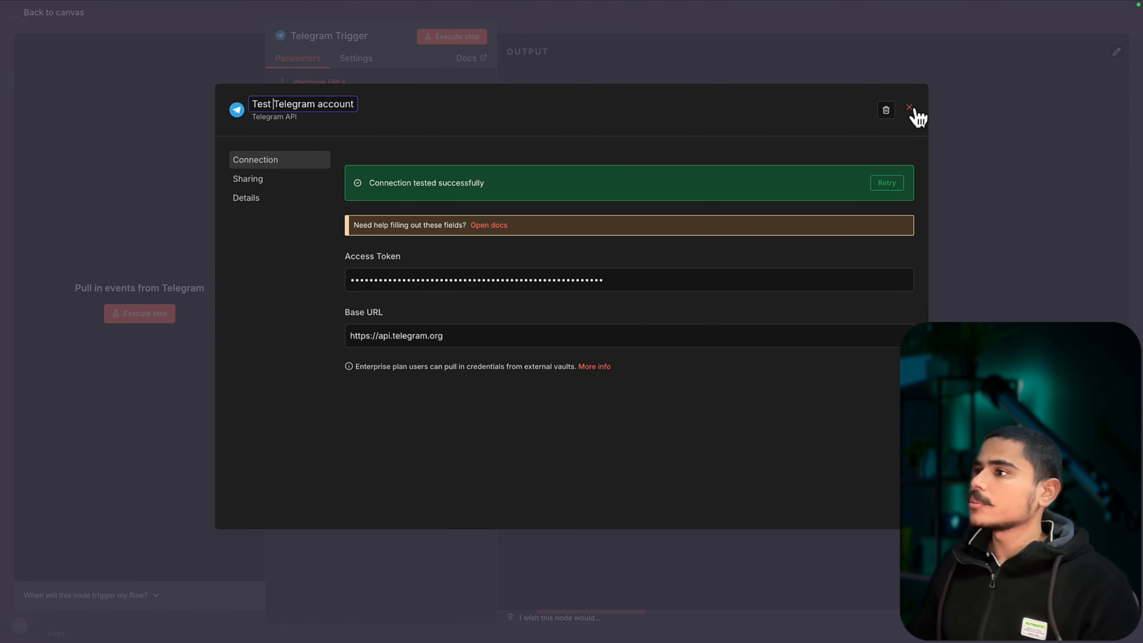
key("Return")
left_click(877, 111)
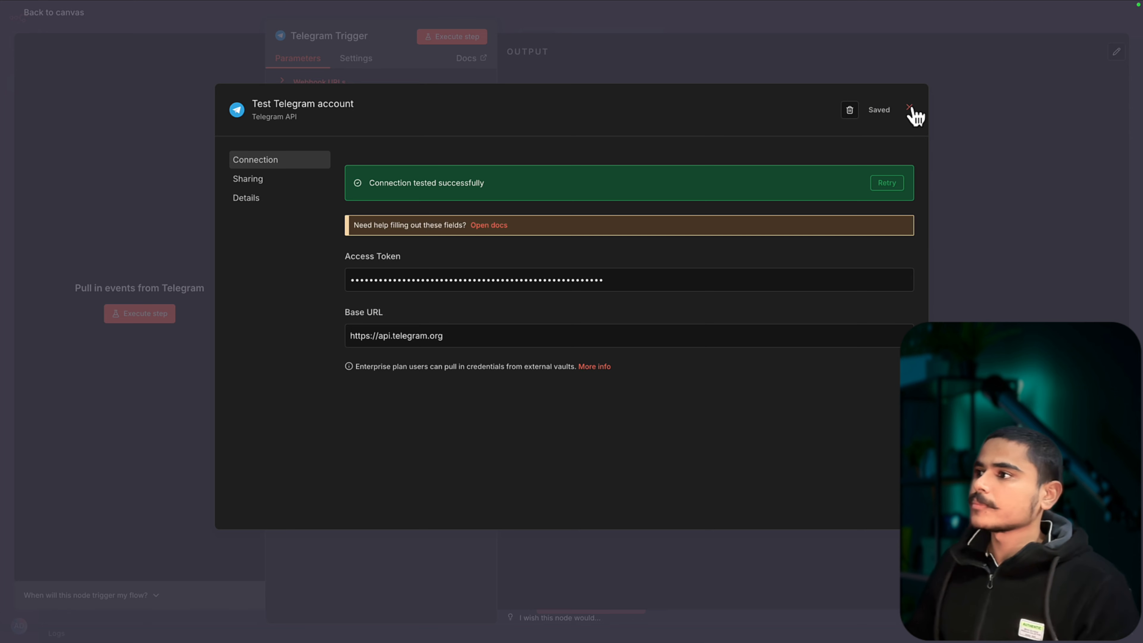
left_click(909, 108)
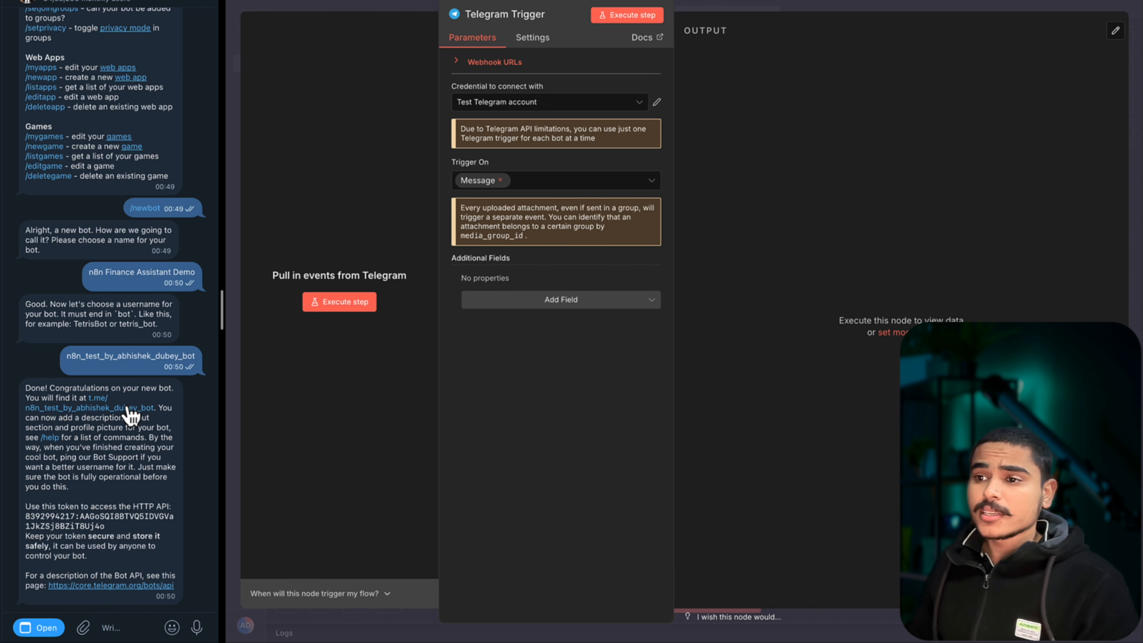
left_click(127, 408)
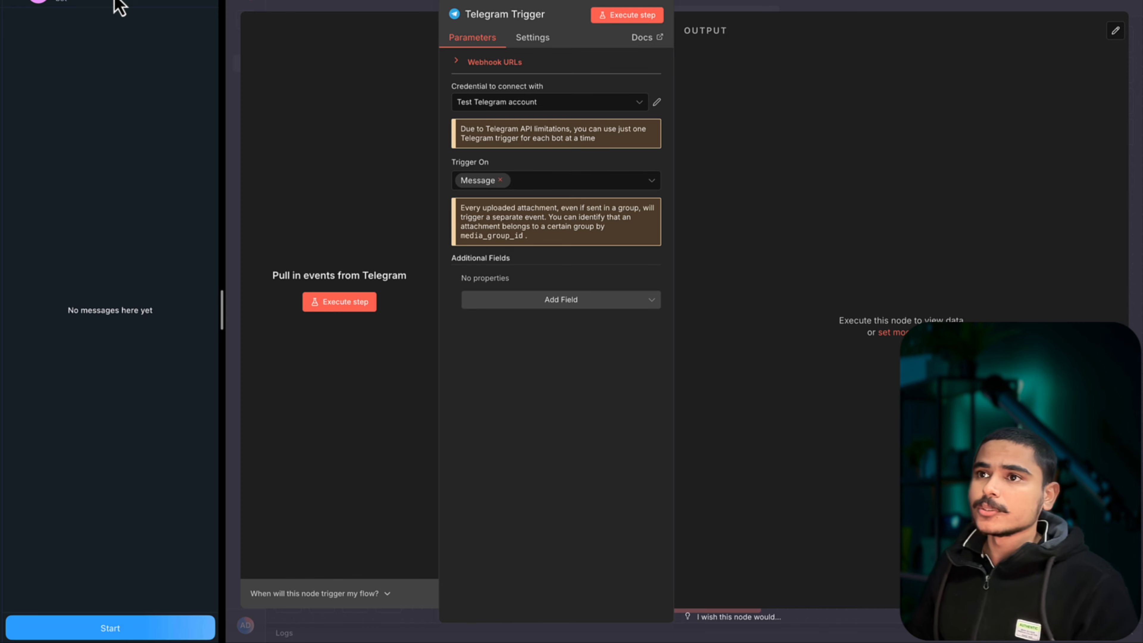
Capture a /start message from the new bot in the Telegram Trigger and pin that output.
left_click(347, 311)
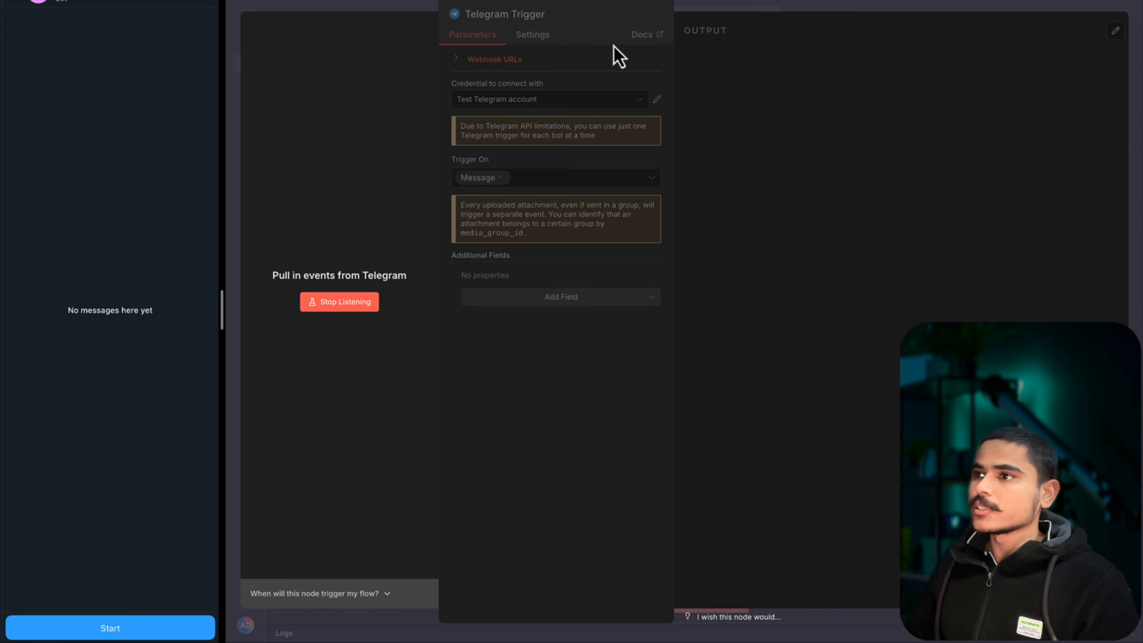
left_click(139, 627)
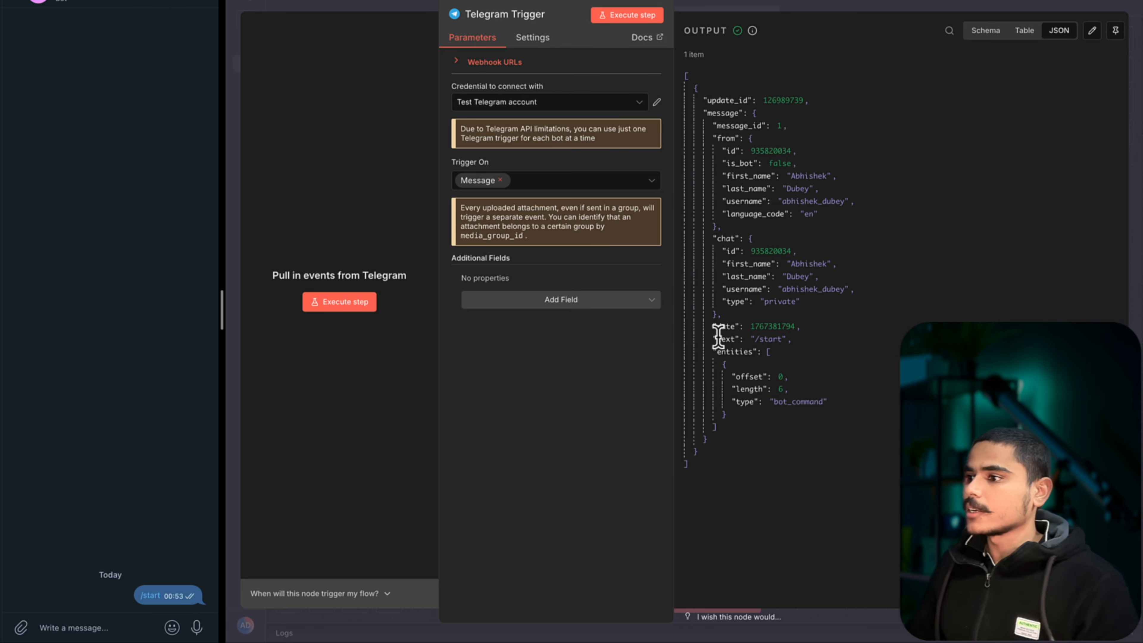
left_click(823, 349)
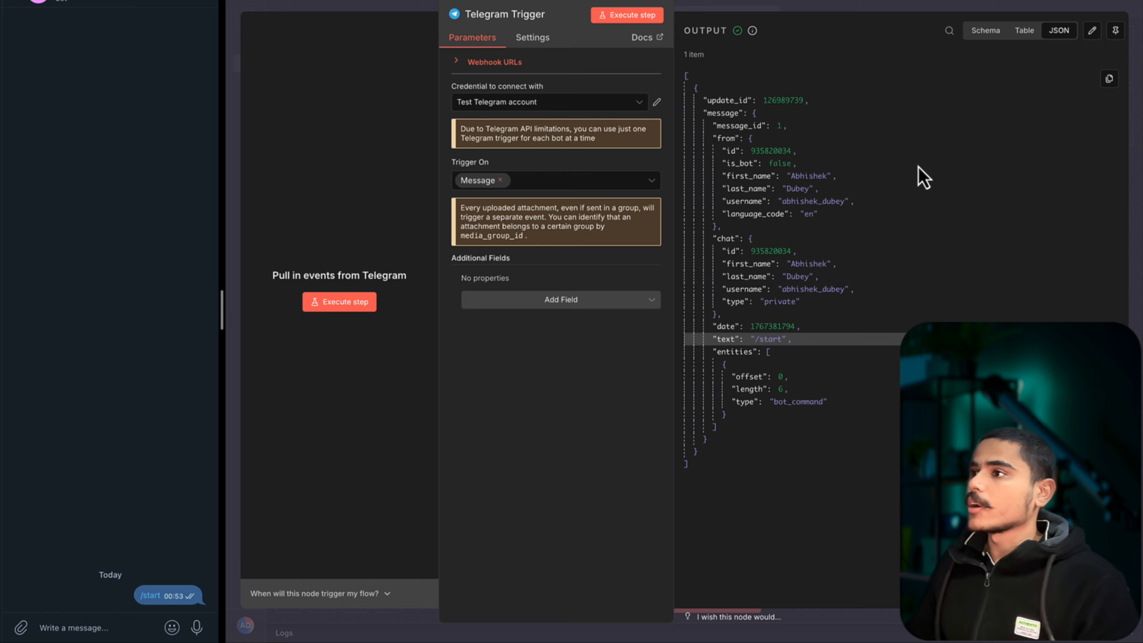
left_click(1115, 30)
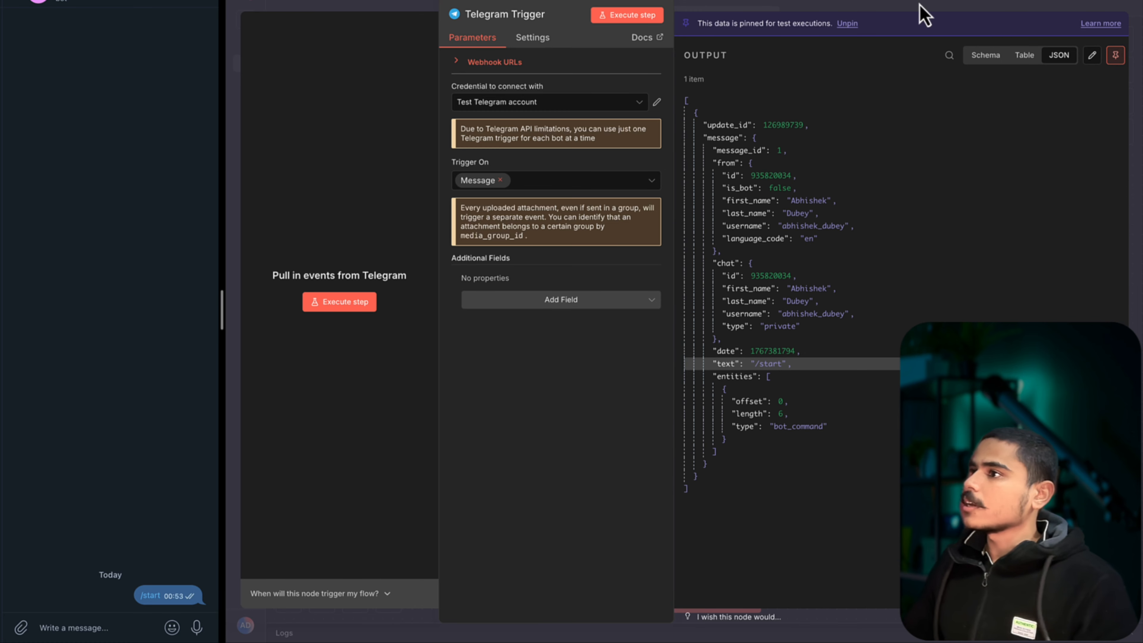
left_click(918, 4)
left_click(578, 200)
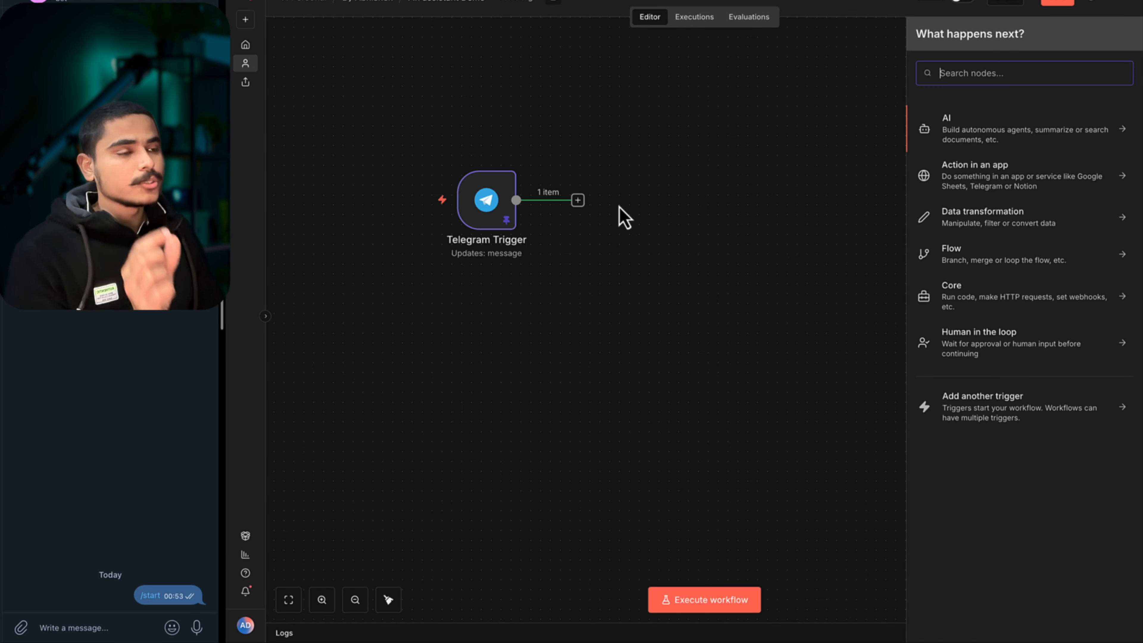
Add an If node comparing the sender's from.id to the user's Telegram ID, test it, and branch from false.
type("if")
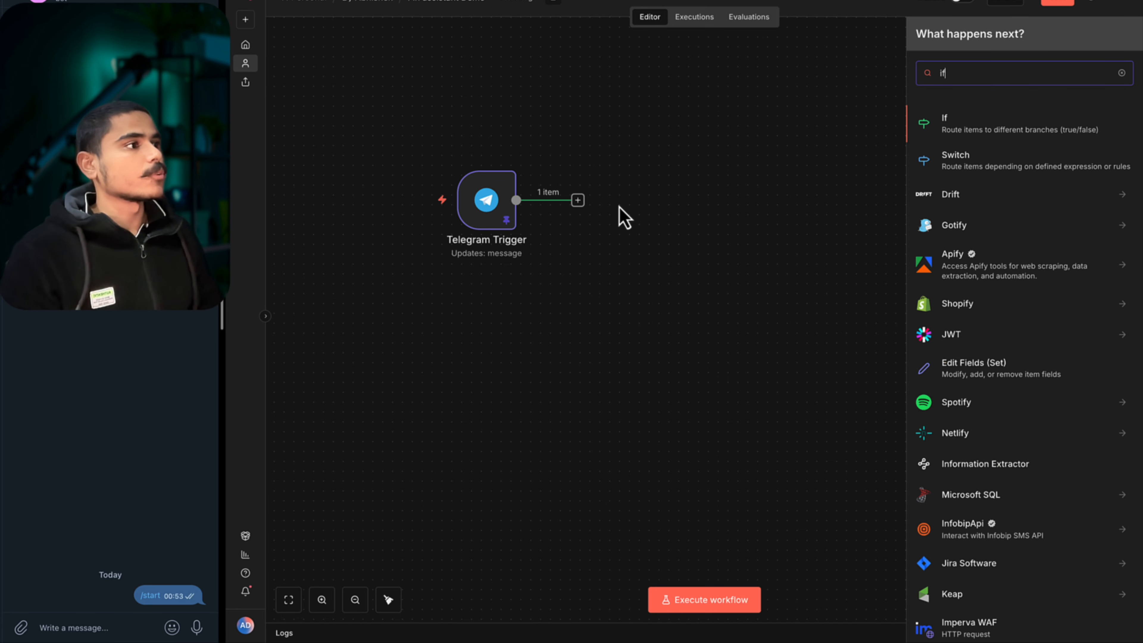
left_click(1019, 128)
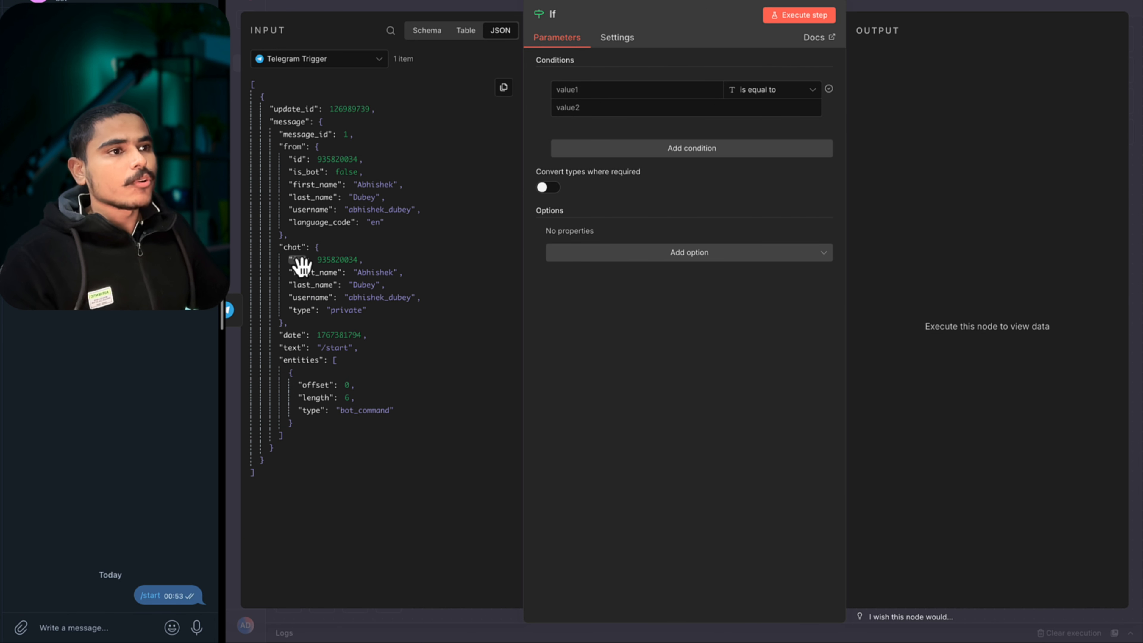
left_click_drag(304, 171, 589, 92)
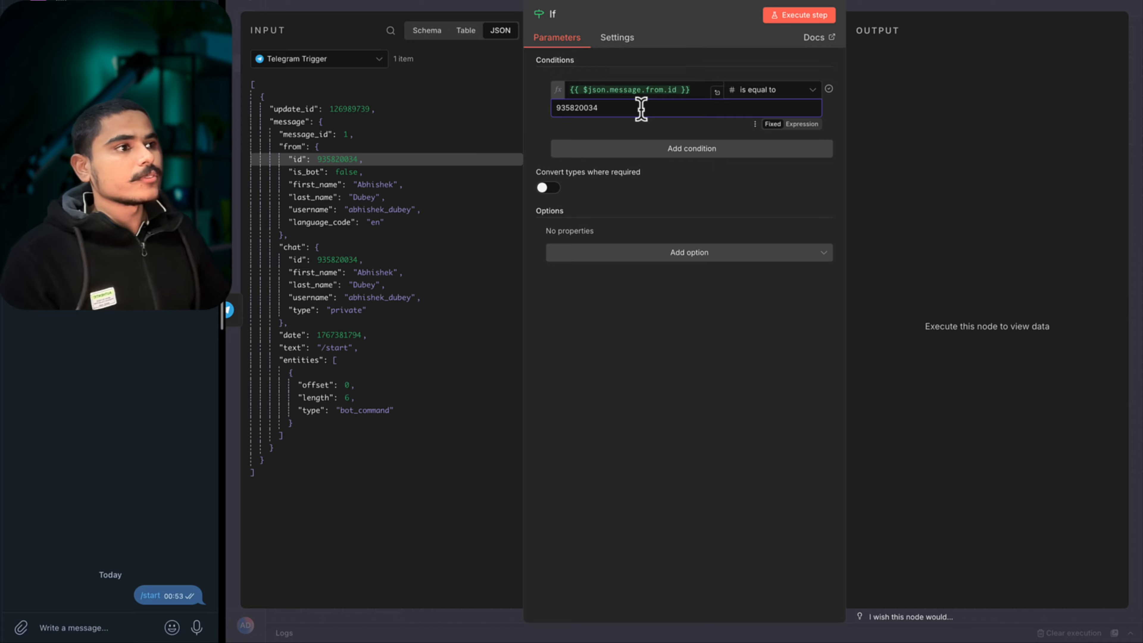
type("935820034")
left_click(814, 17)
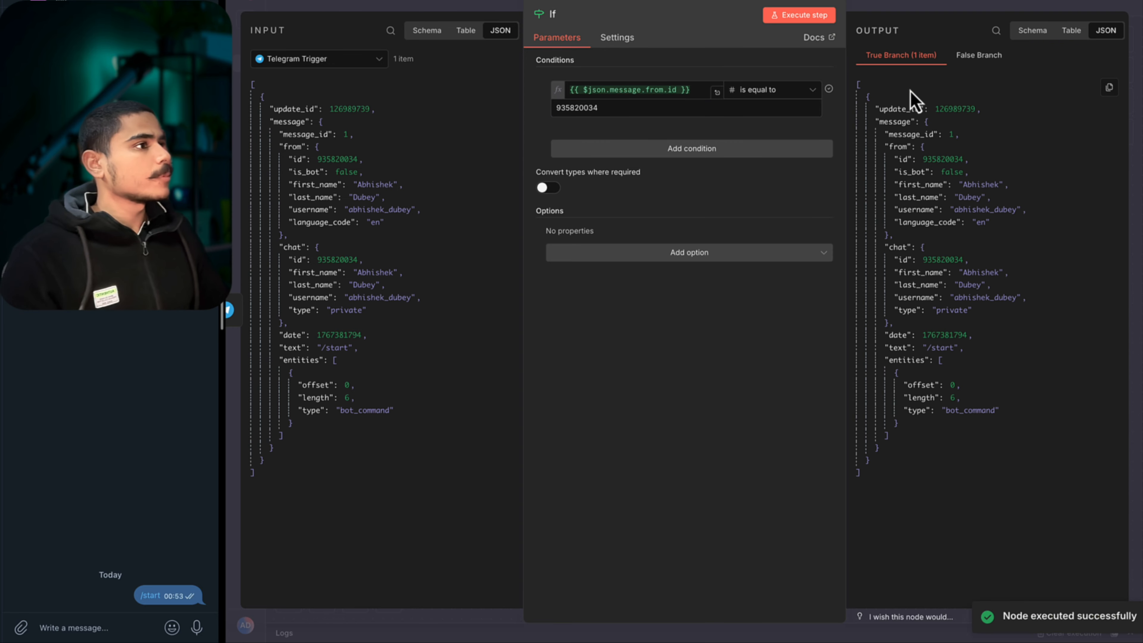
left_click(885, 5)
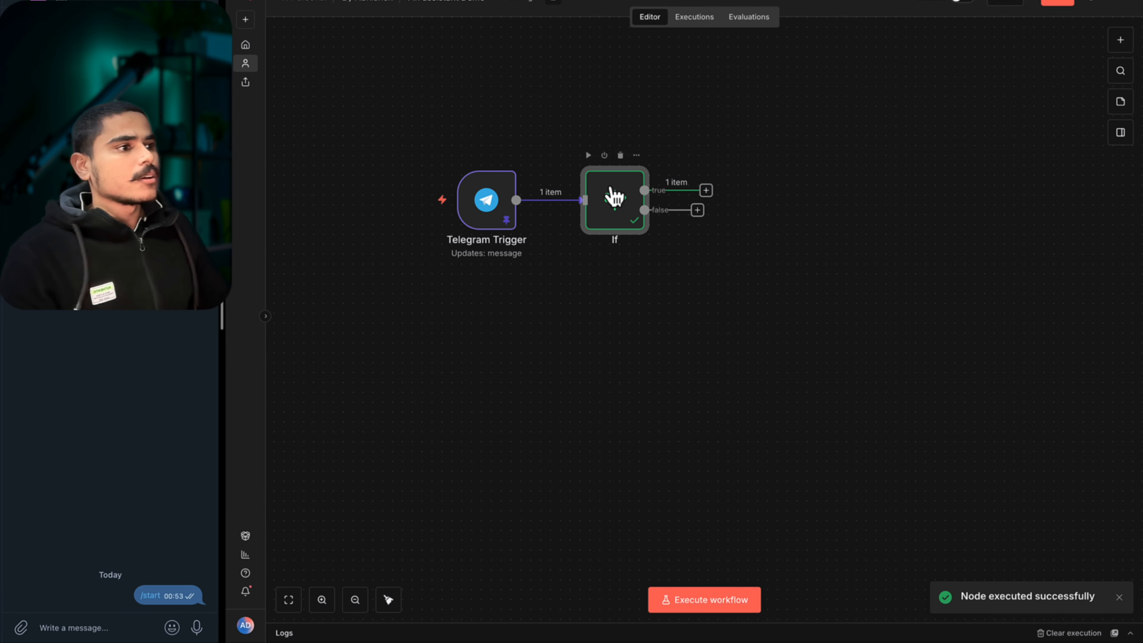
left_click_drag(698, 217, 781, 352)
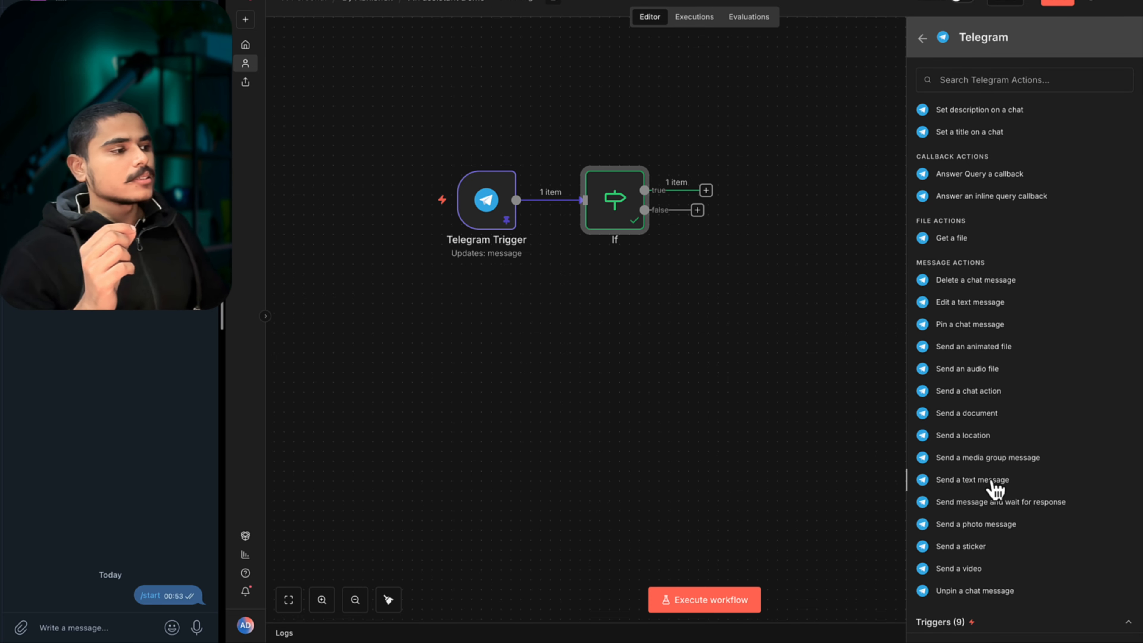
Add a Telegram 'Send a text message' node with Chat ID from the trigger's chat.id and text 'not my type'.
left_click(994, 481)
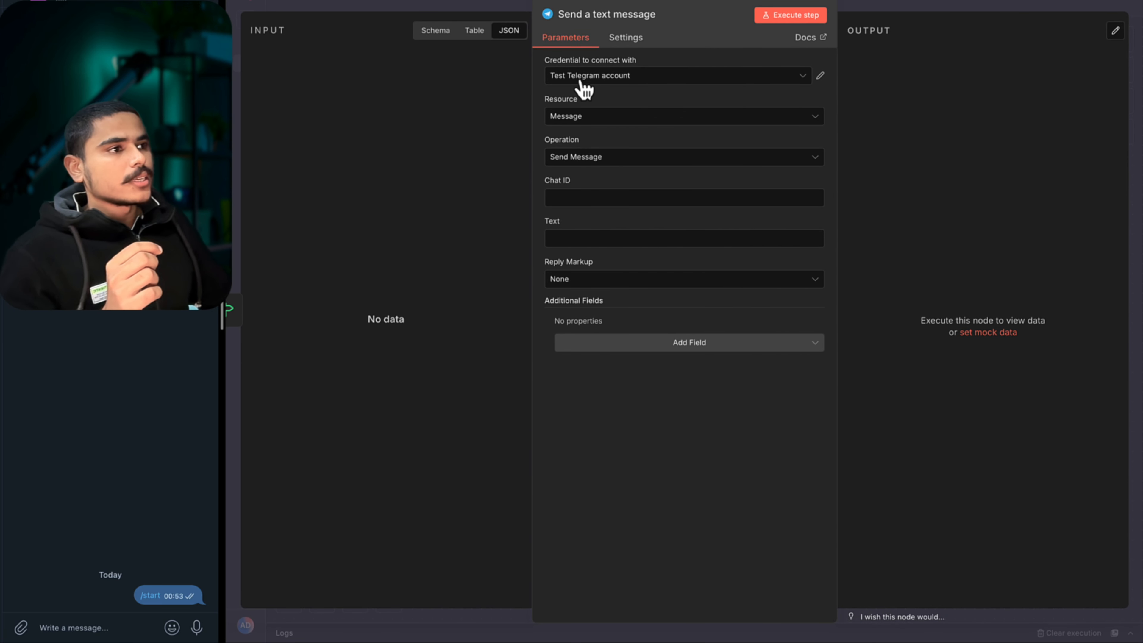
left_click(615, 197)
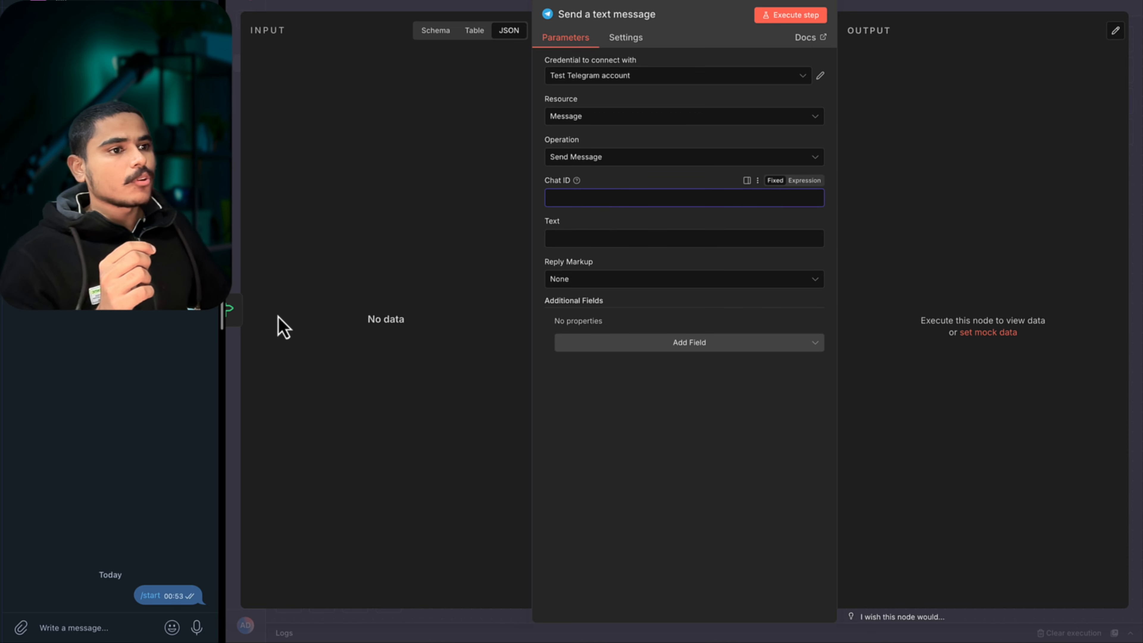
left_click(436, 40)
left_click(256, 99)
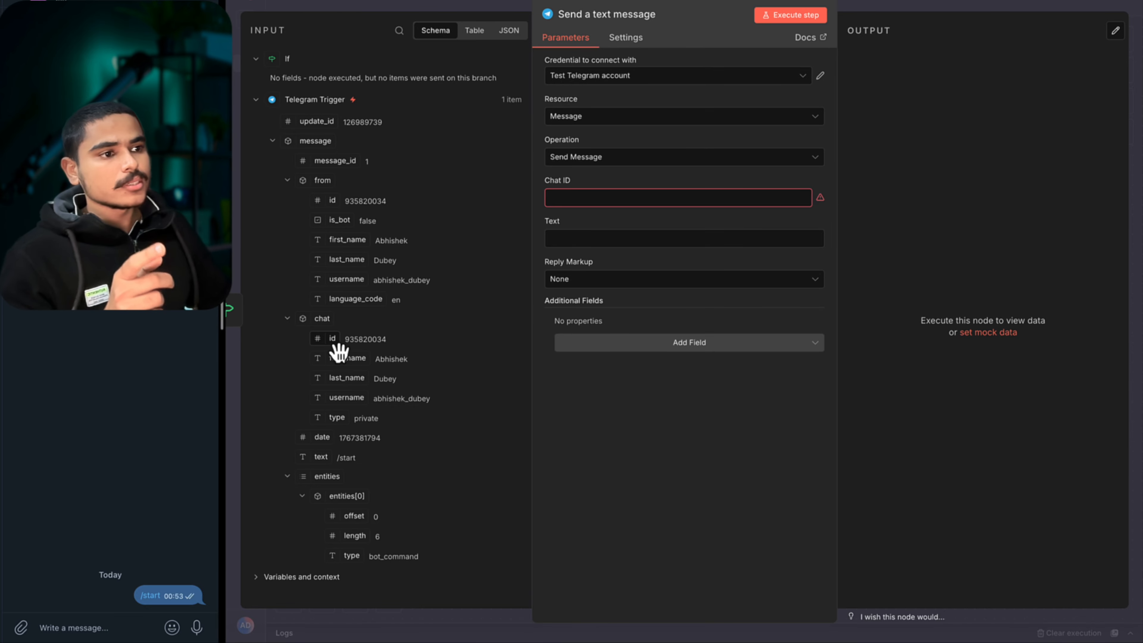
left_click_drag(337, 348, 599, 206)
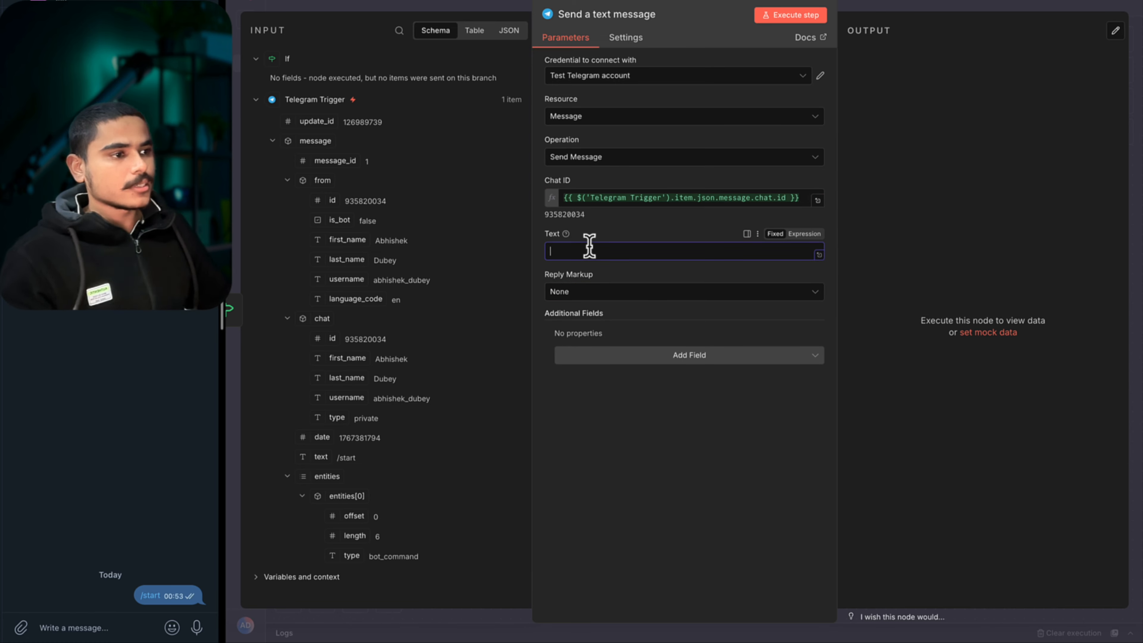
left_click(589, 247)
type("not my type")
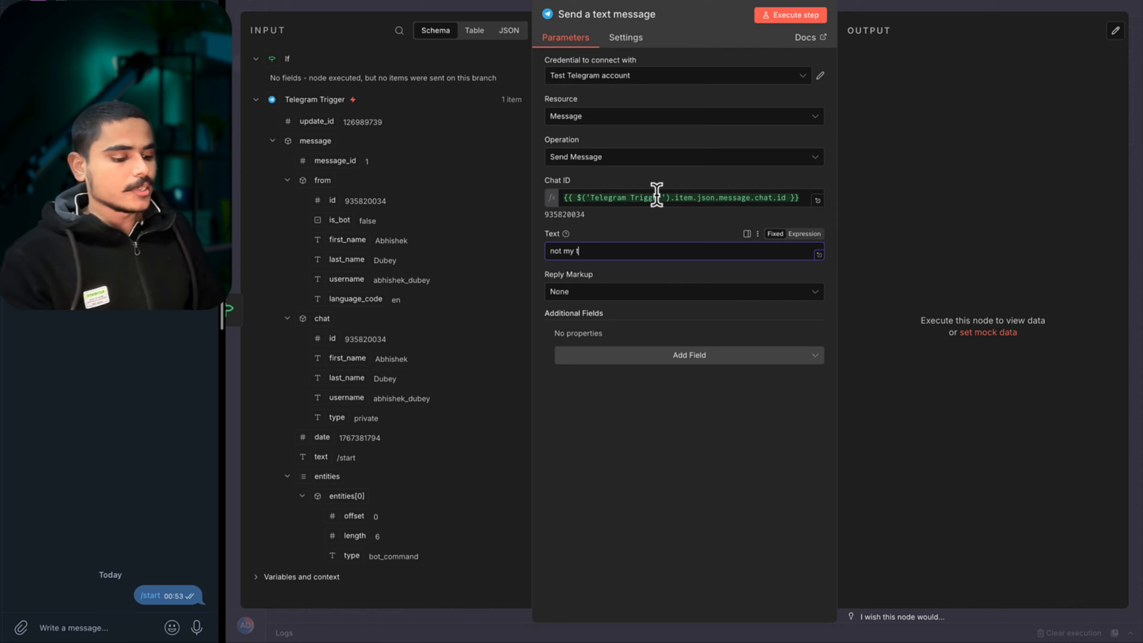
left_click(785, 15)
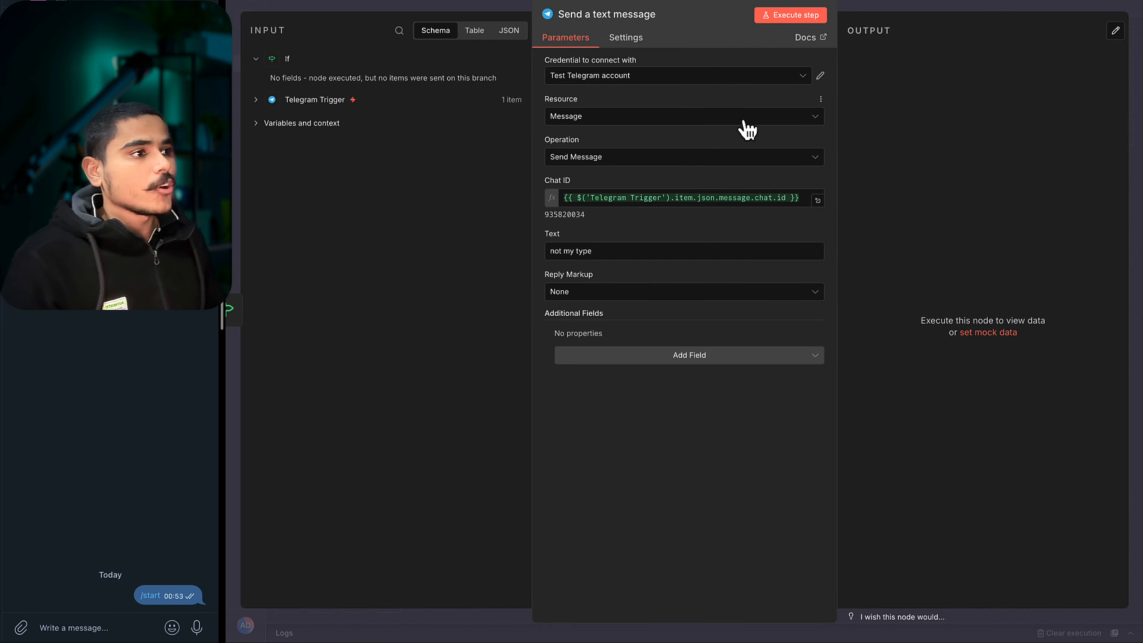
left_click(594, 2)
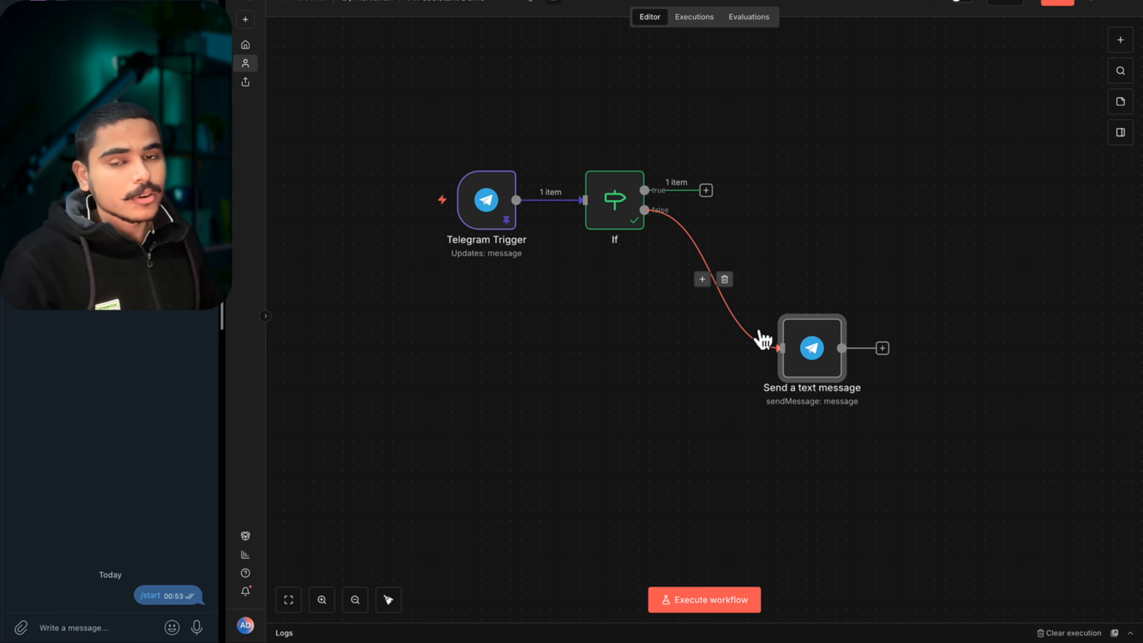
Change the If node's compared id to a mismatched value and rerun the check.
left_click(791, 303)
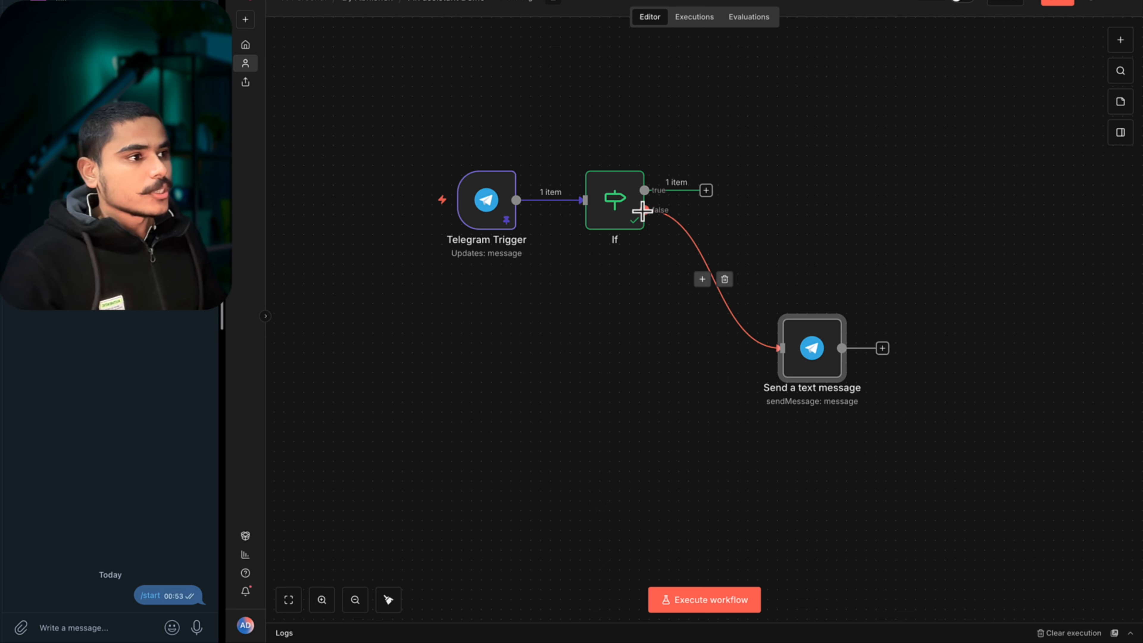
double_click(615, 208)
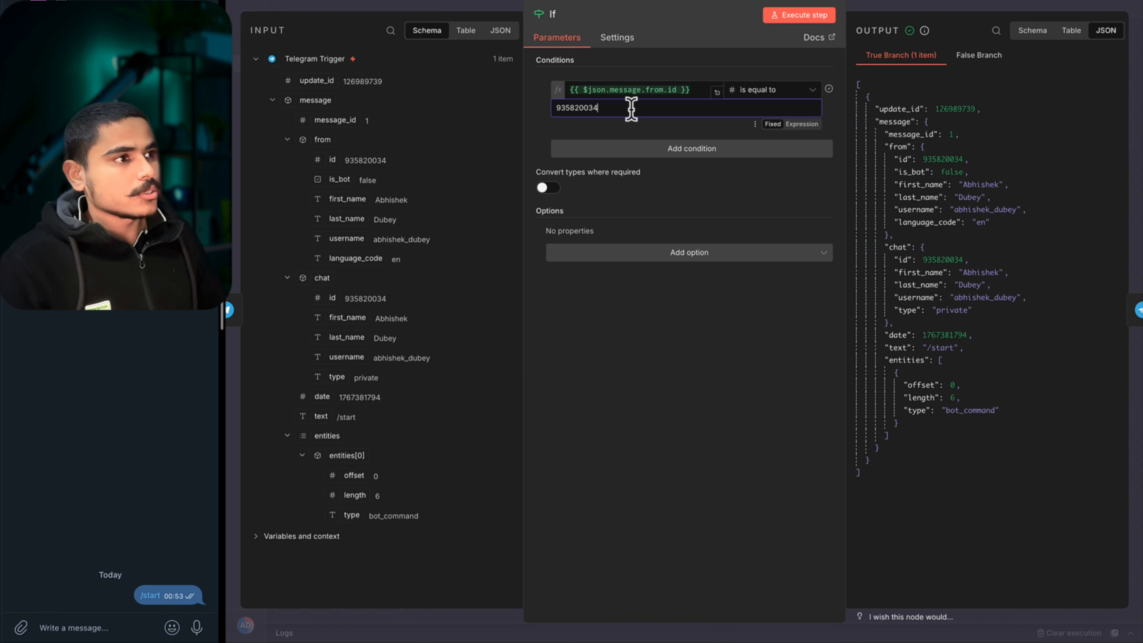
left_click(797, 17)
left_click(880, 7)
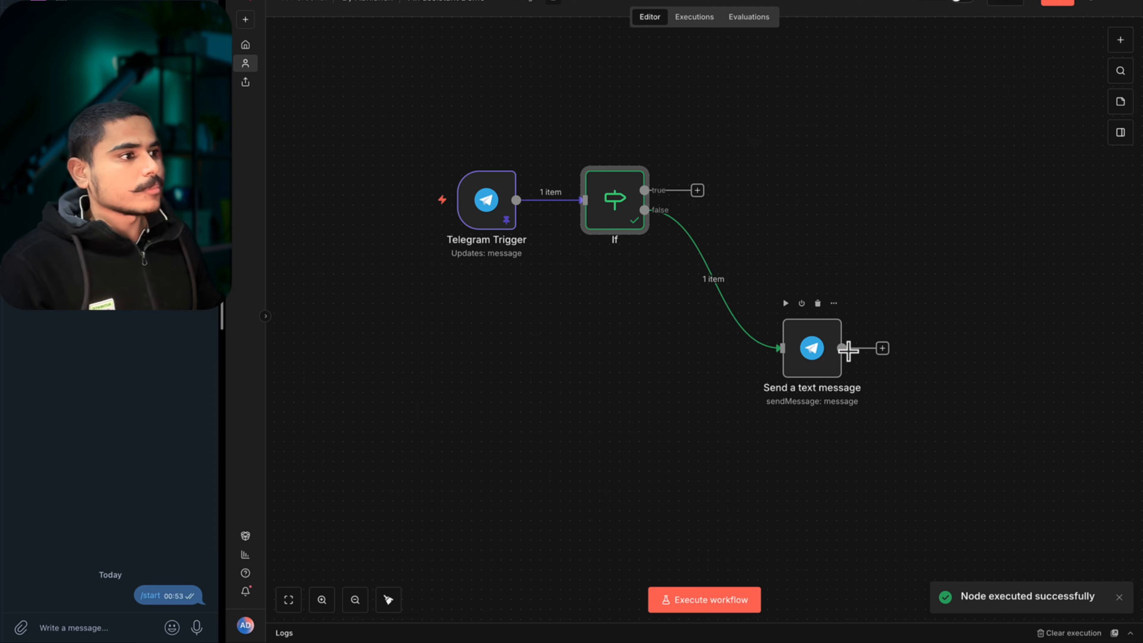
Run the send-message node, confirm Telegram got 'not my type' with attribution, and reopen it.
left_click(785, 305)
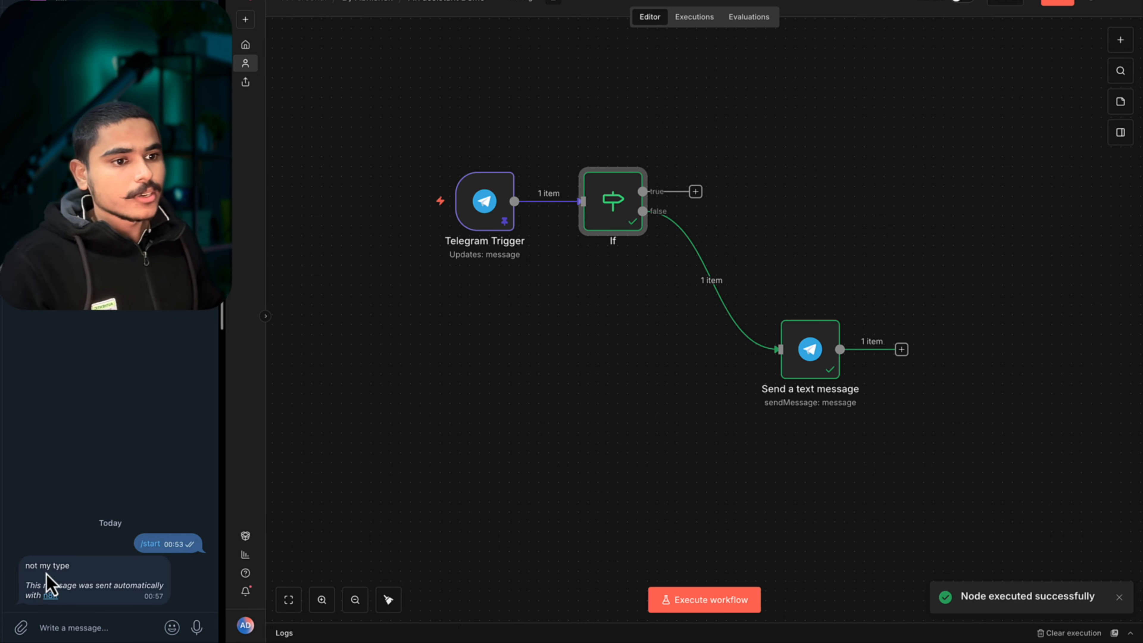
left_click_drag(55, 585, 102, 594)
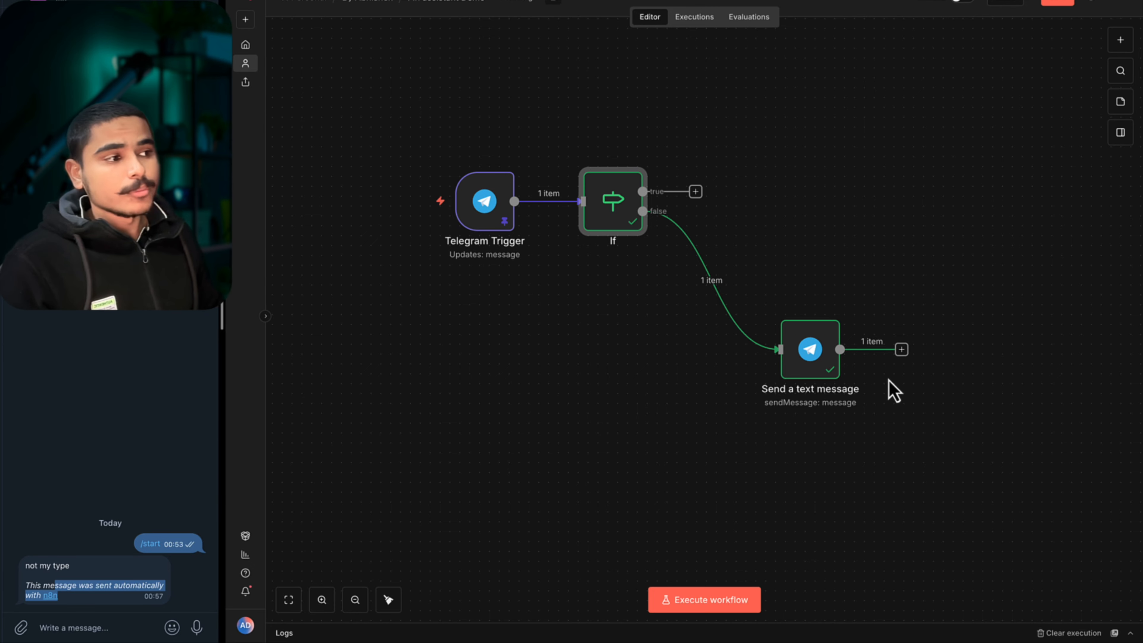
double_click(813, 356)
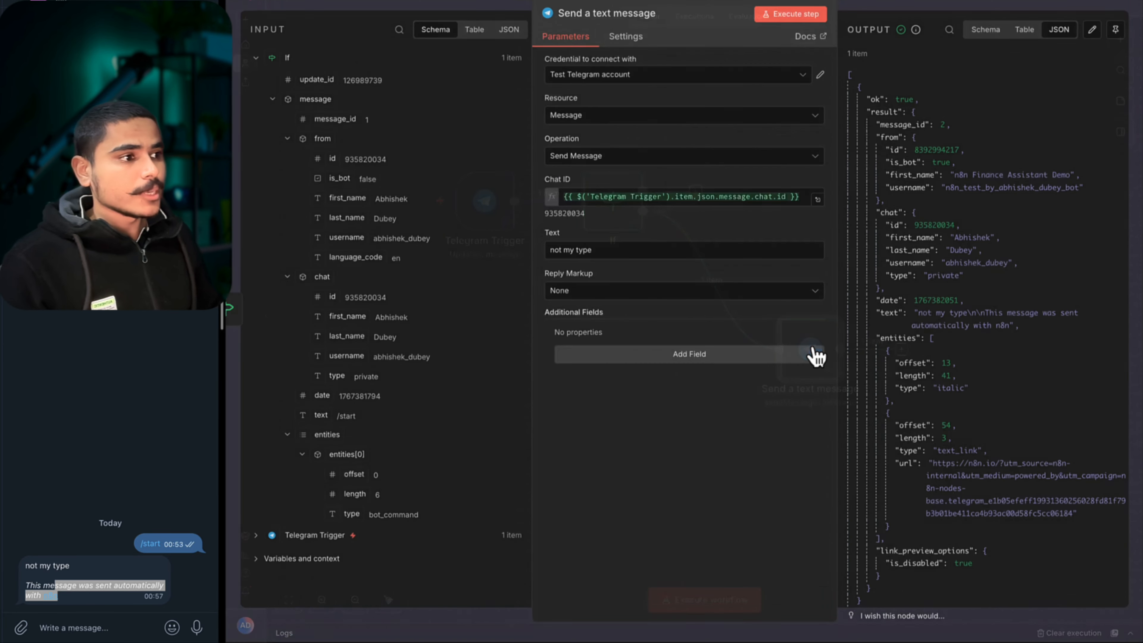
Turn off Append n8n Attribution on the reply and resend it without the note.
left_click(692, 360)
left_click(691, 393)
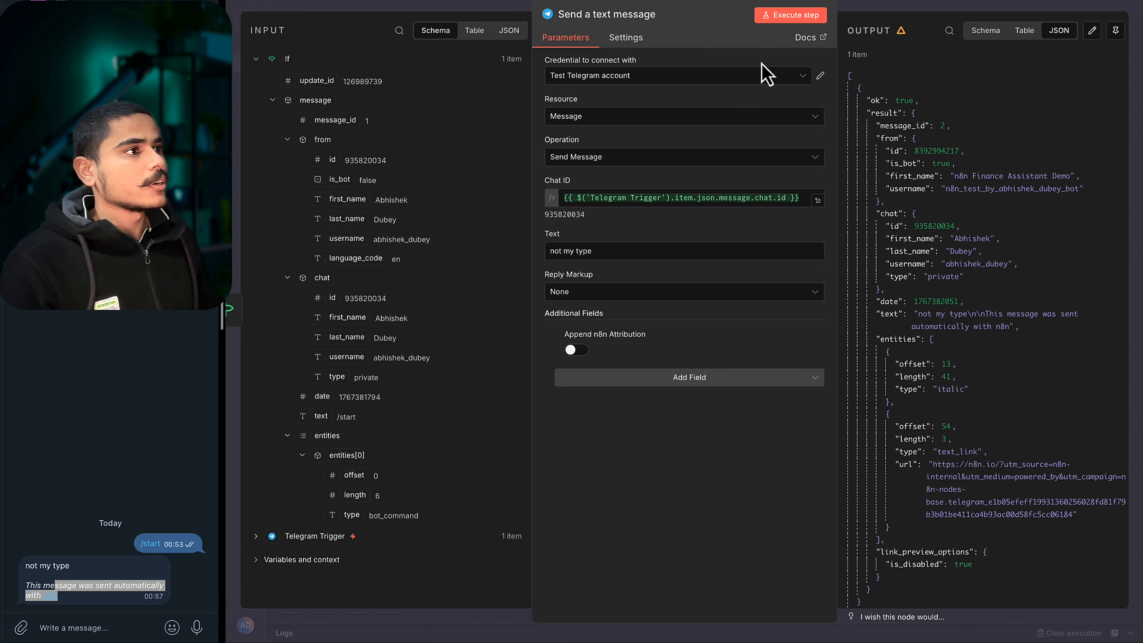
left_click(767, 18)
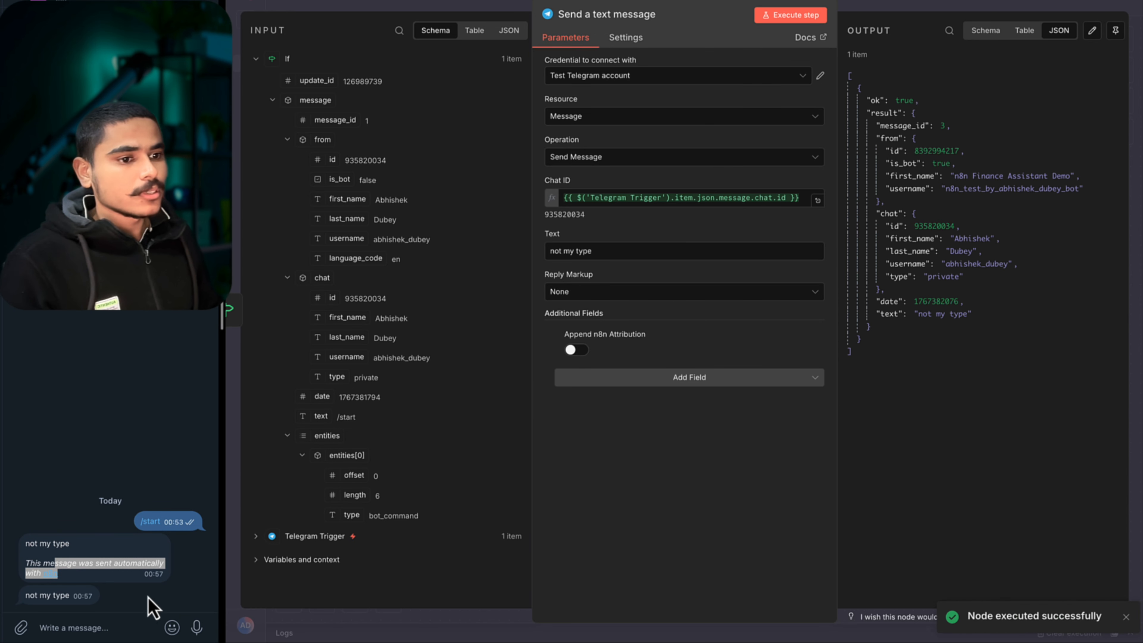
double_click(44, 595)
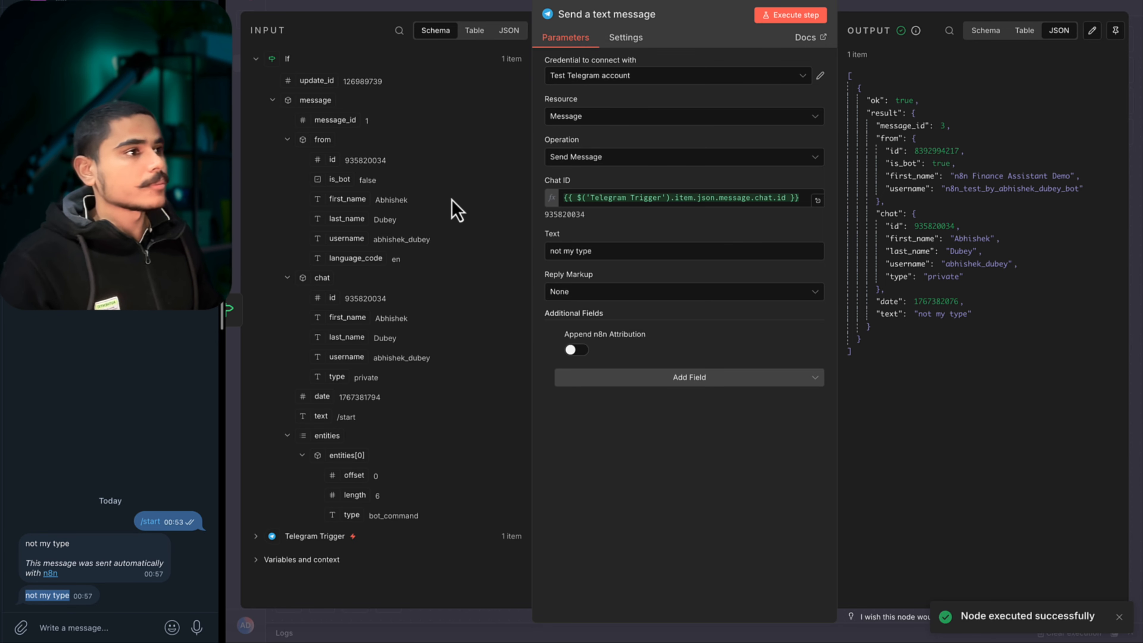
left_click(510, 6)
Restore the If node's id value so the sender matches, and rerun the check.
double_click(611, 202)
left_click(639, 107)
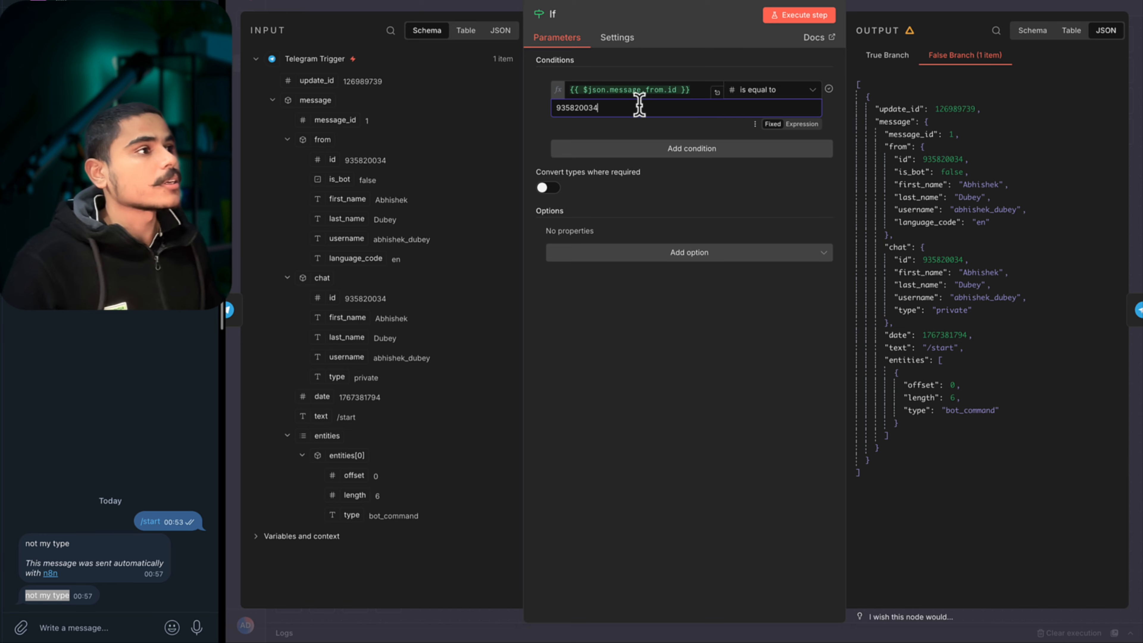
left_click(792, 18)
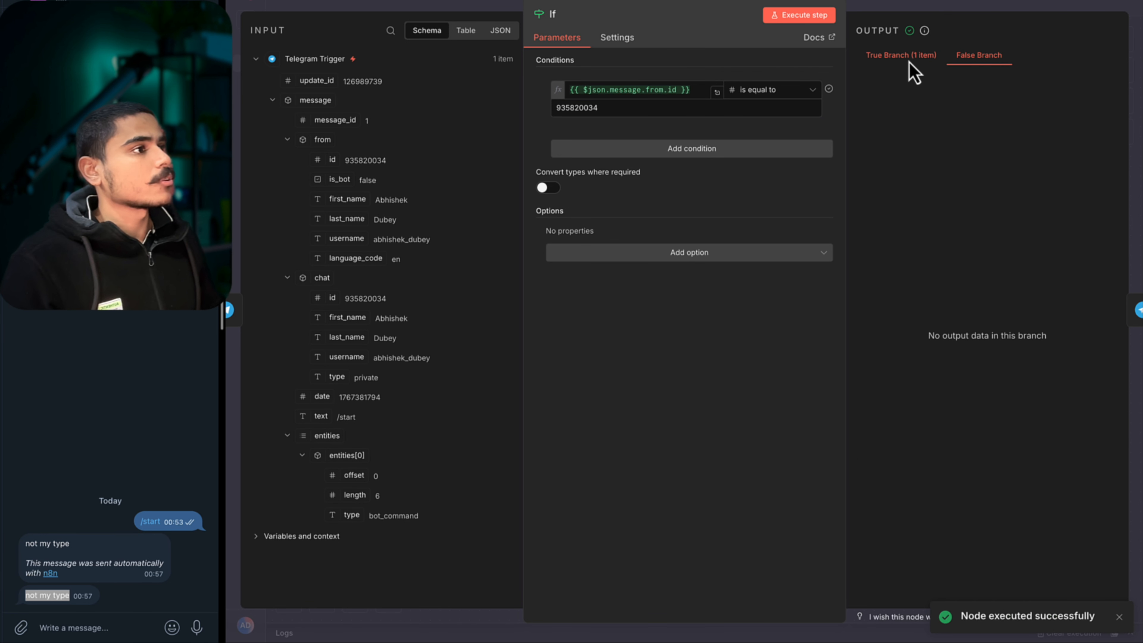
left_click(881, 2)
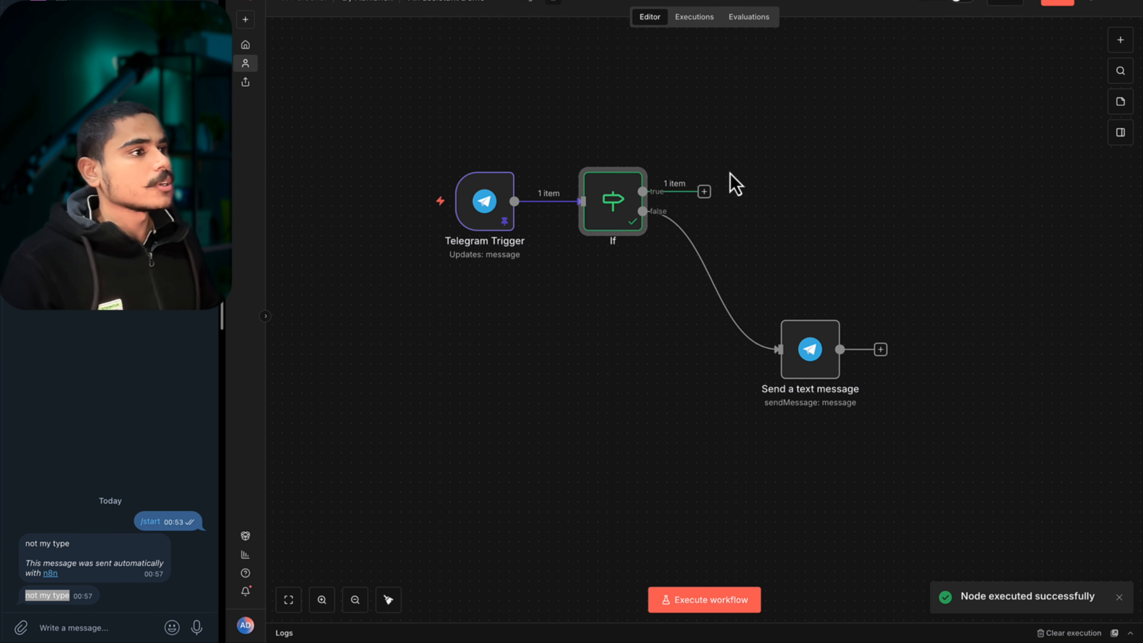
Add a Switch after the If's true branch with a rule checking message.text exists.
left_click(706, 191)
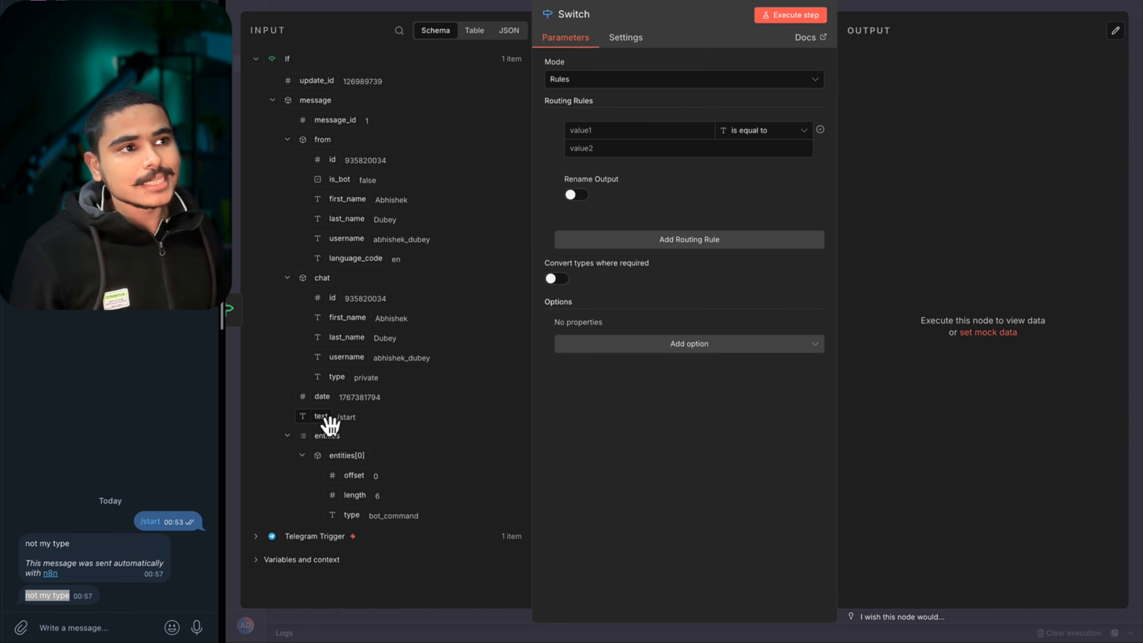
left_click_drag(330, 424, 577, 137)
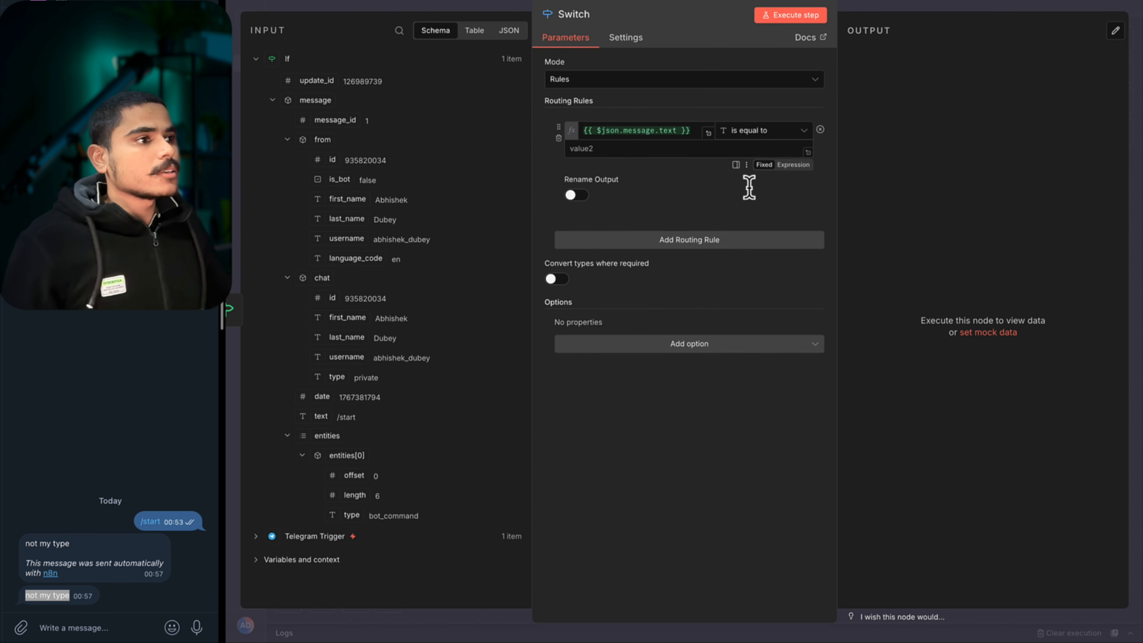
left_click(764, 130)
mouse_move(776, 187)
mouse_move(806, 163)
left_click(853, 169)
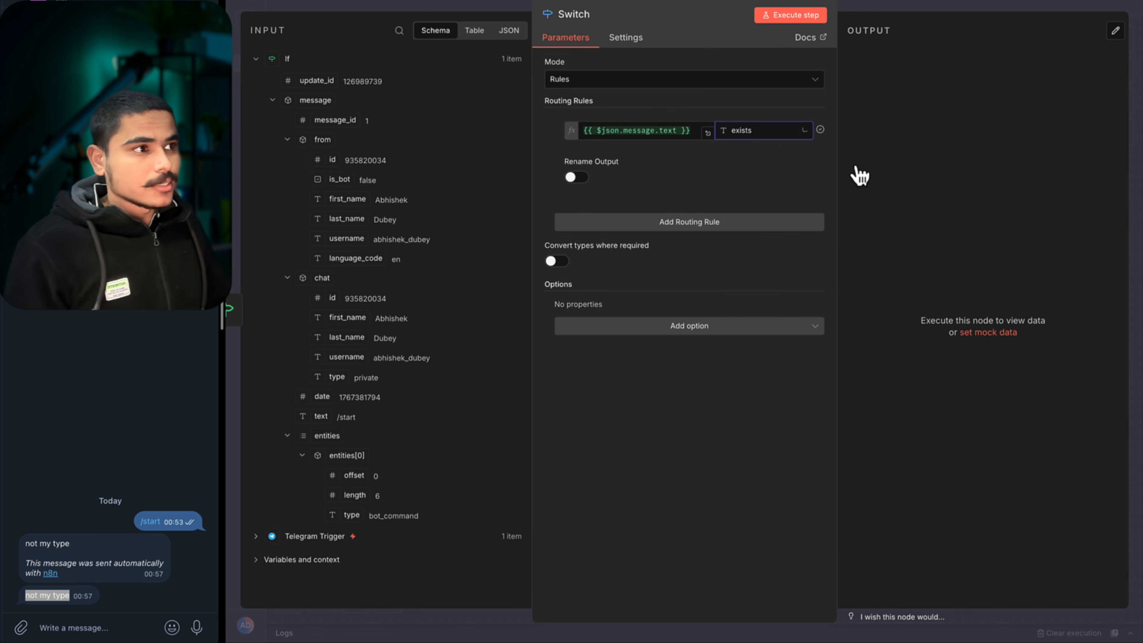
Name the rule's output 'Text', test the Switch, and add a second routing rule.
left_click(576, 177)
left_click(630, 217)
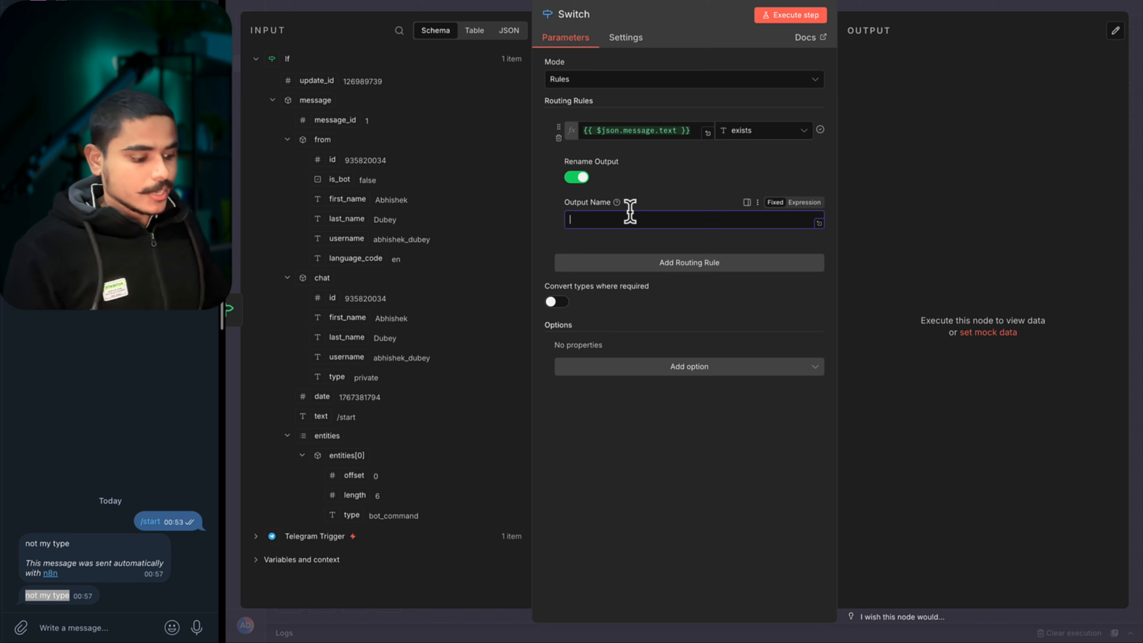
left_click(793, 16)
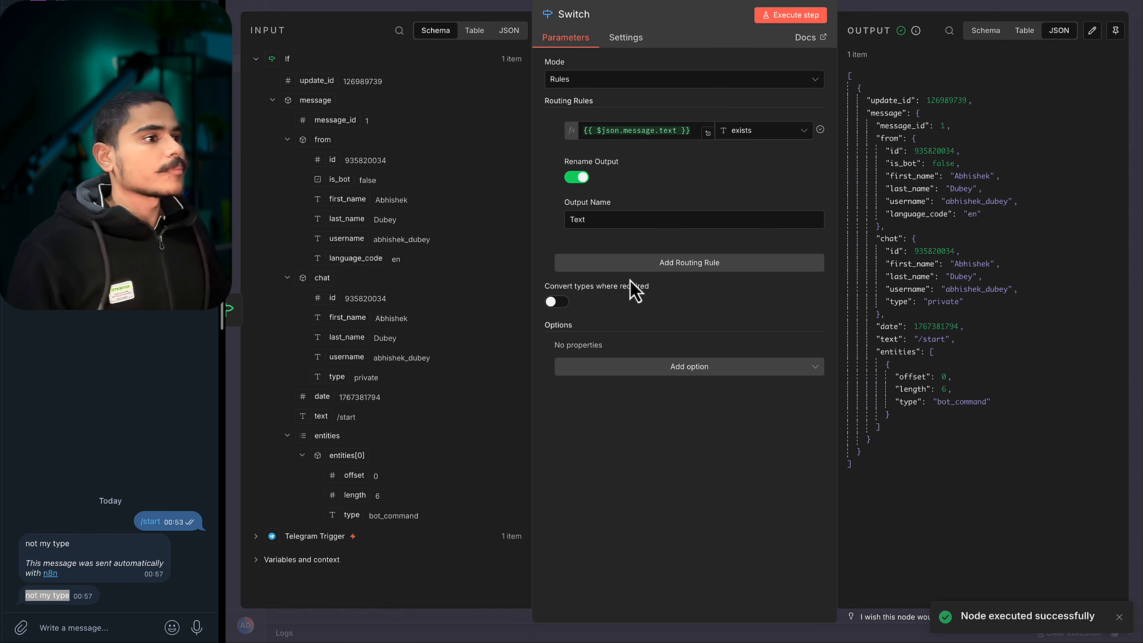
left_click(631, 266)
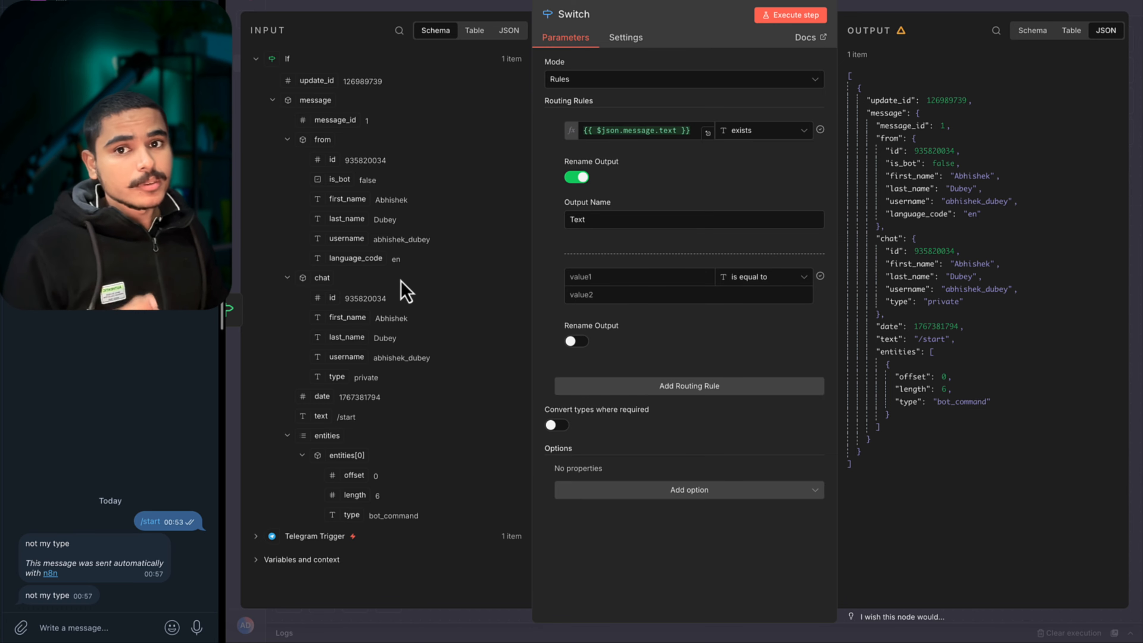
left_click(231, 310)
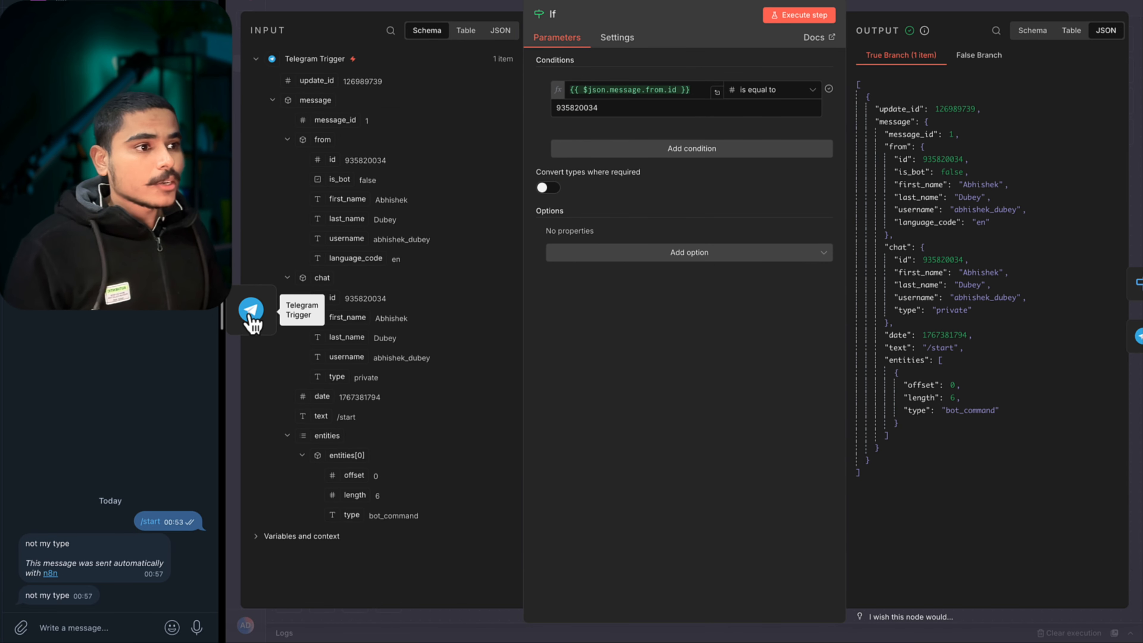
Capture a new Telegram photo message in the trigger, pin it as test data, and rerun the If check.
left_click(247, 317)
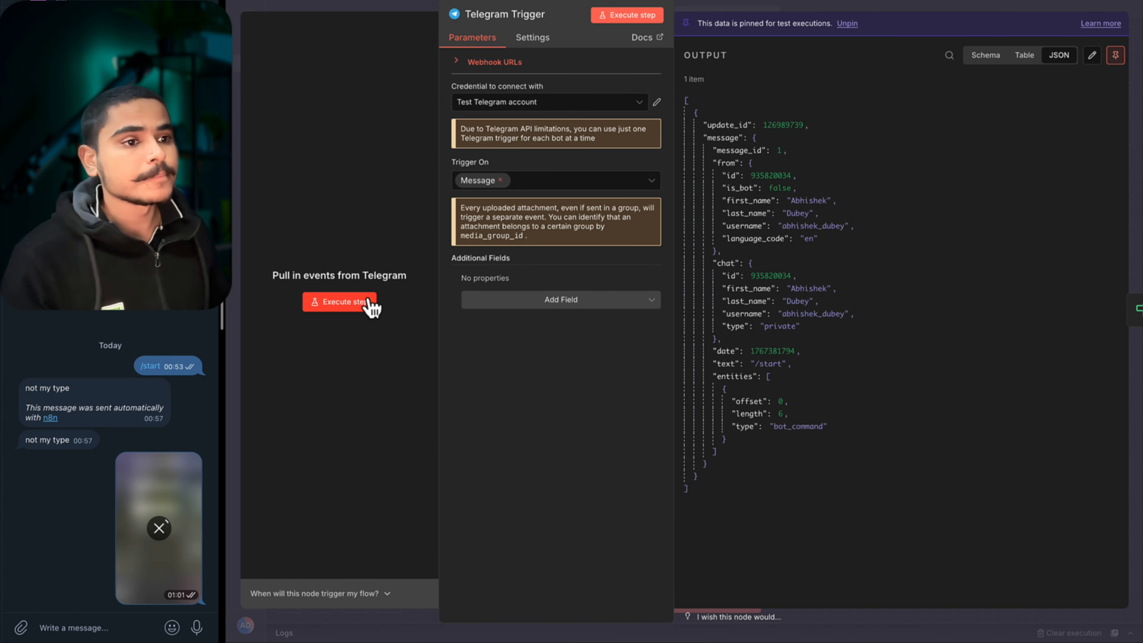
left_click(344, 307)
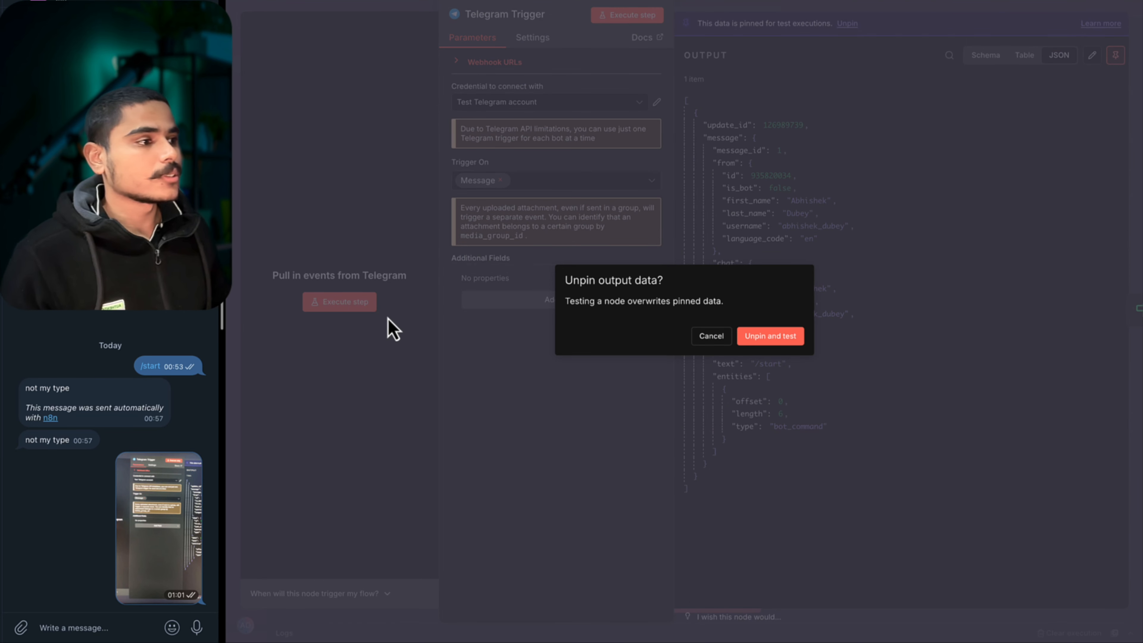
left_click(799, 336)
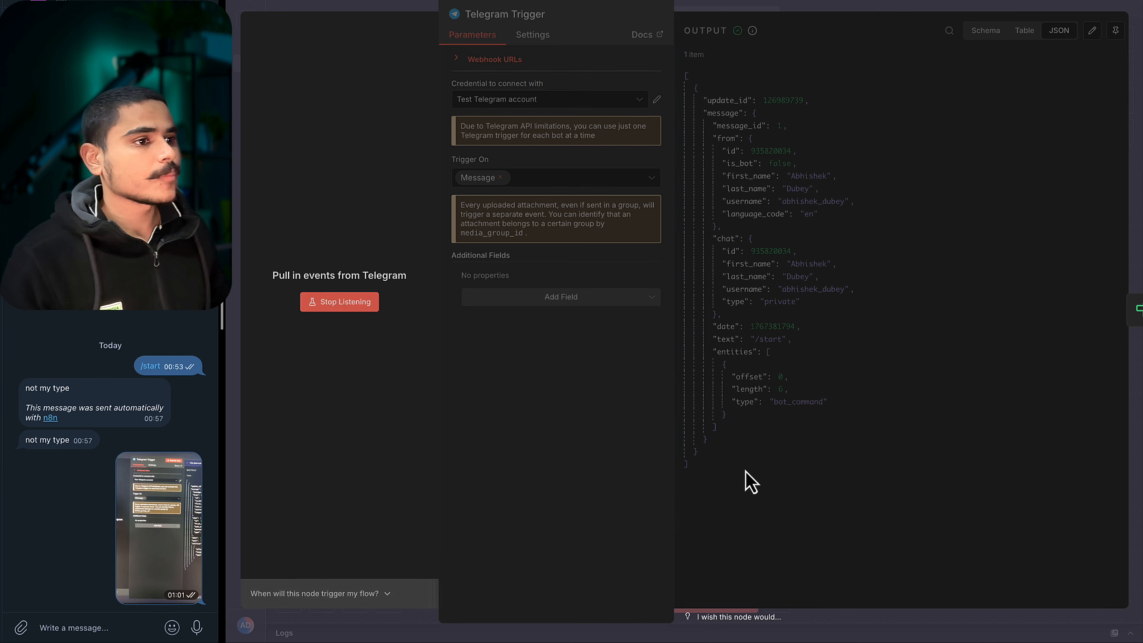
scroll(782, 373, "down", 4)
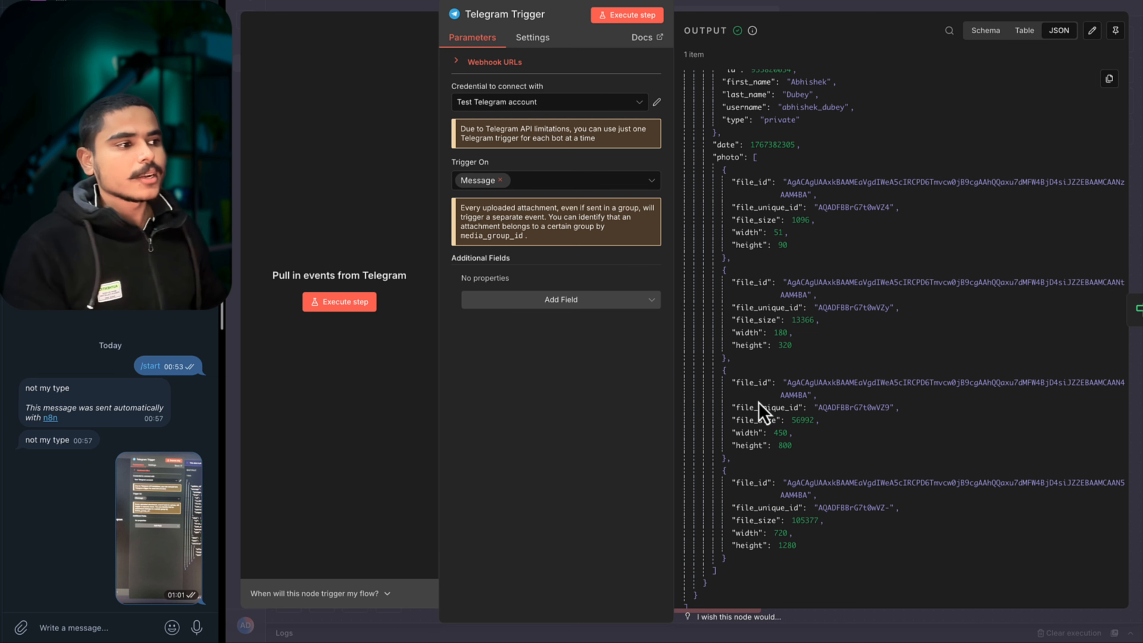
left_click_drag(758, 382, 755, 446)
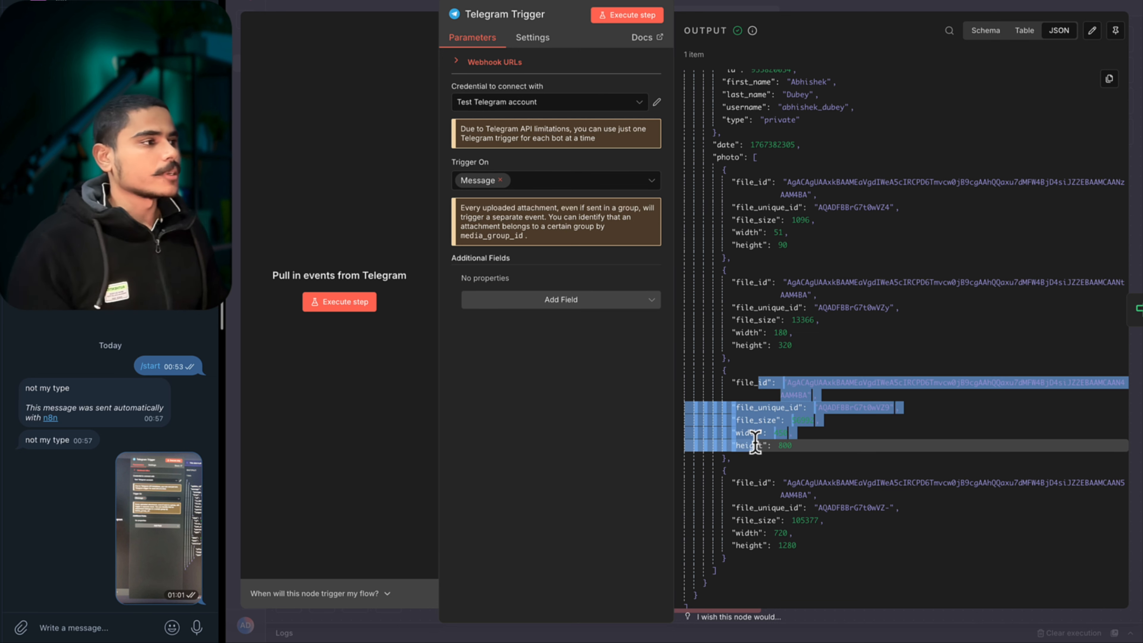
left_click(1115, 31)
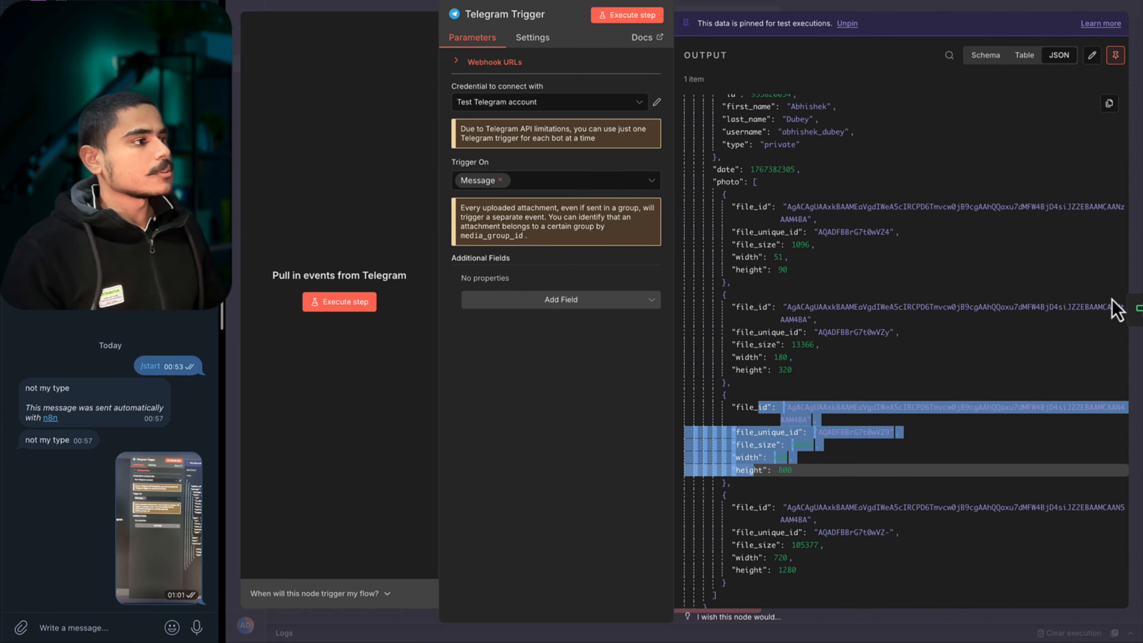
left_click(1116, 309)
left_click(818, 17)
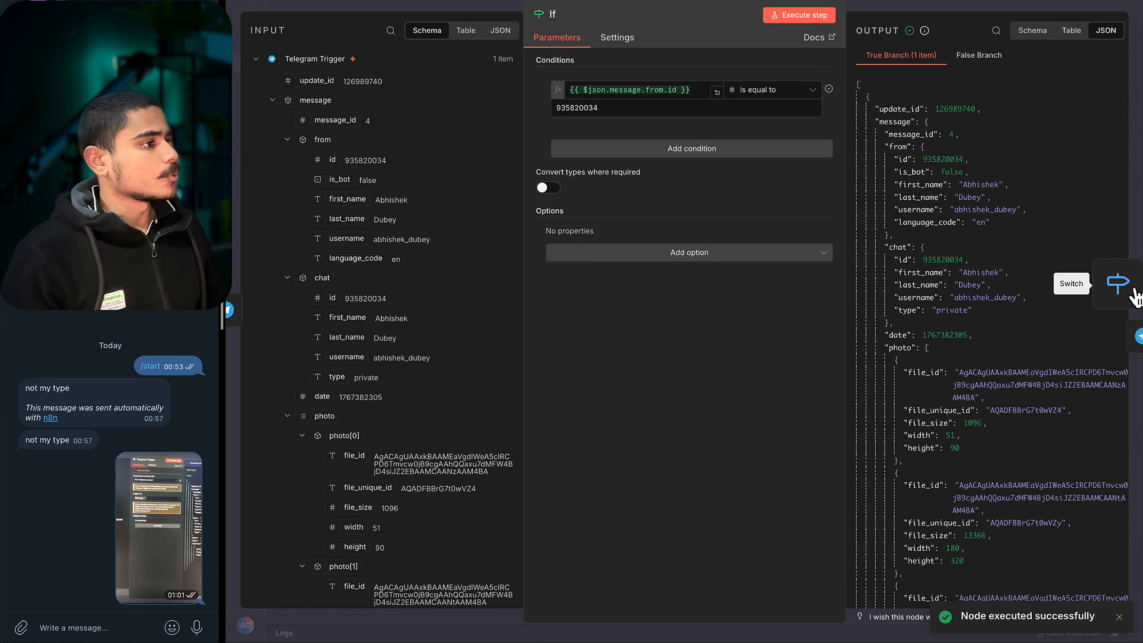
Make the Switch's second rule check that photo[2].file_id exists.
left_click(1120, 285)
scroll(358, 464, "down", 5)
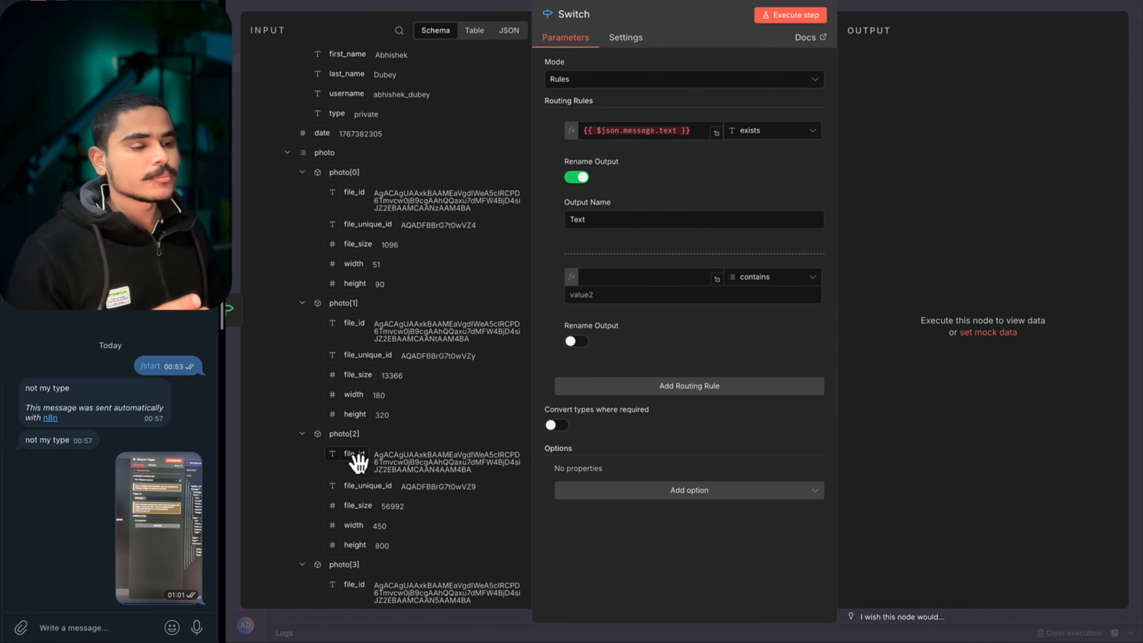
left_click_drag(359, 464, 628, 283)
left_click(721, 297)
mouse_move(633, 332)
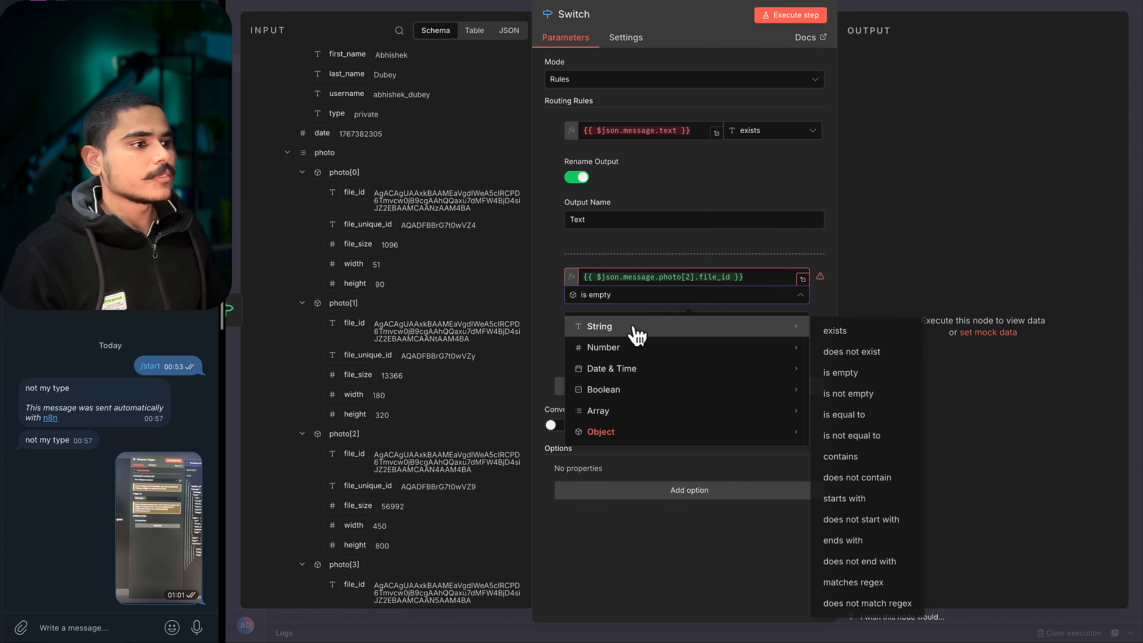
left_click(903, 330)
Name the second output 'has Picture' and run the Switch to see the photo item routed there.
left_click(576, 335)
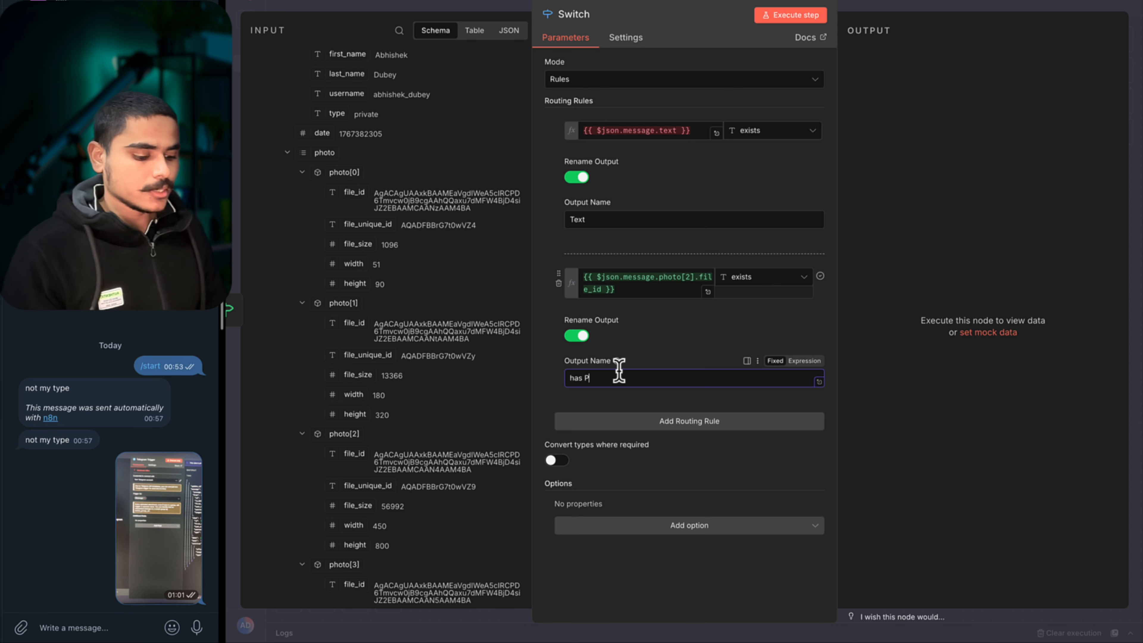
left_click(619, 377)
type("has Picture")
left_click(805, 16)
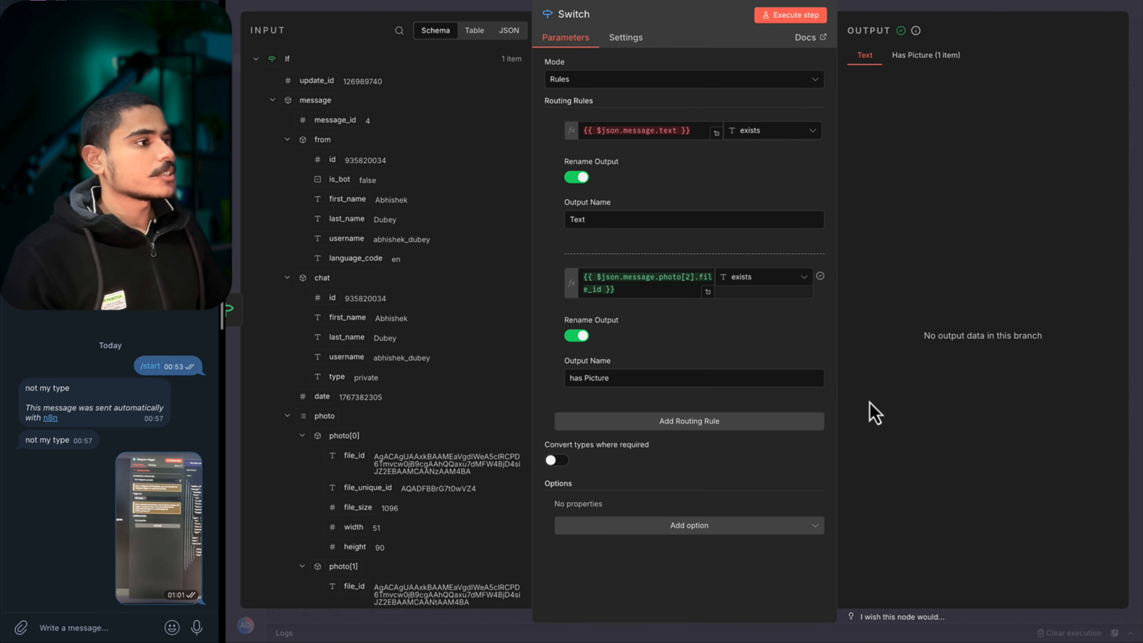
left_click(921, 59)
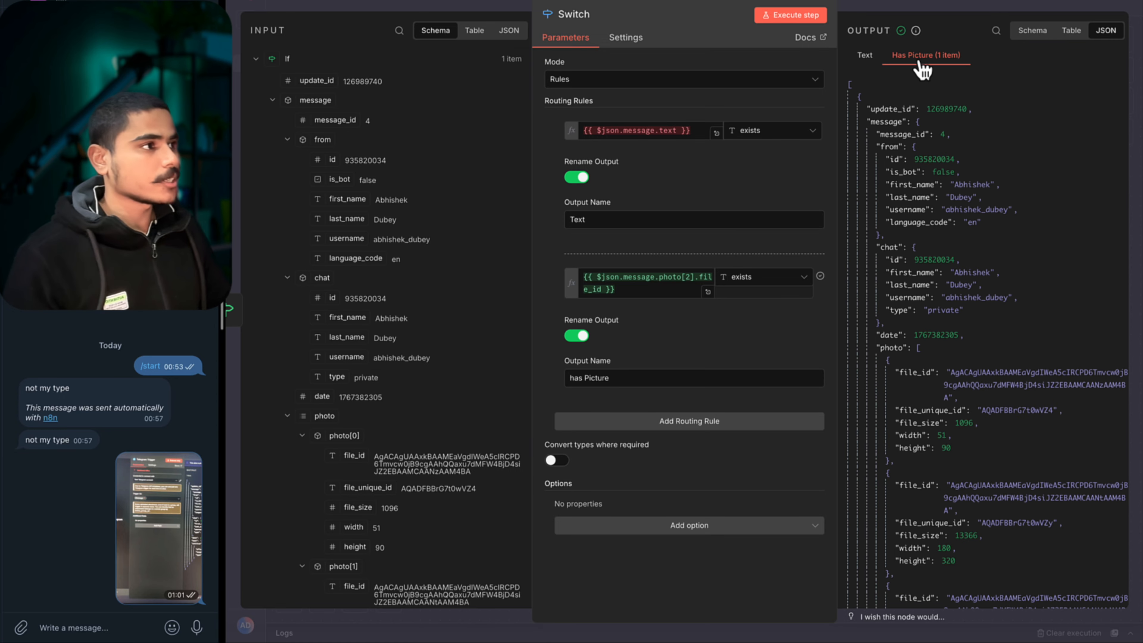
scroll(898, 451, "down", 5)
scroll(897, 451, "up", 5)
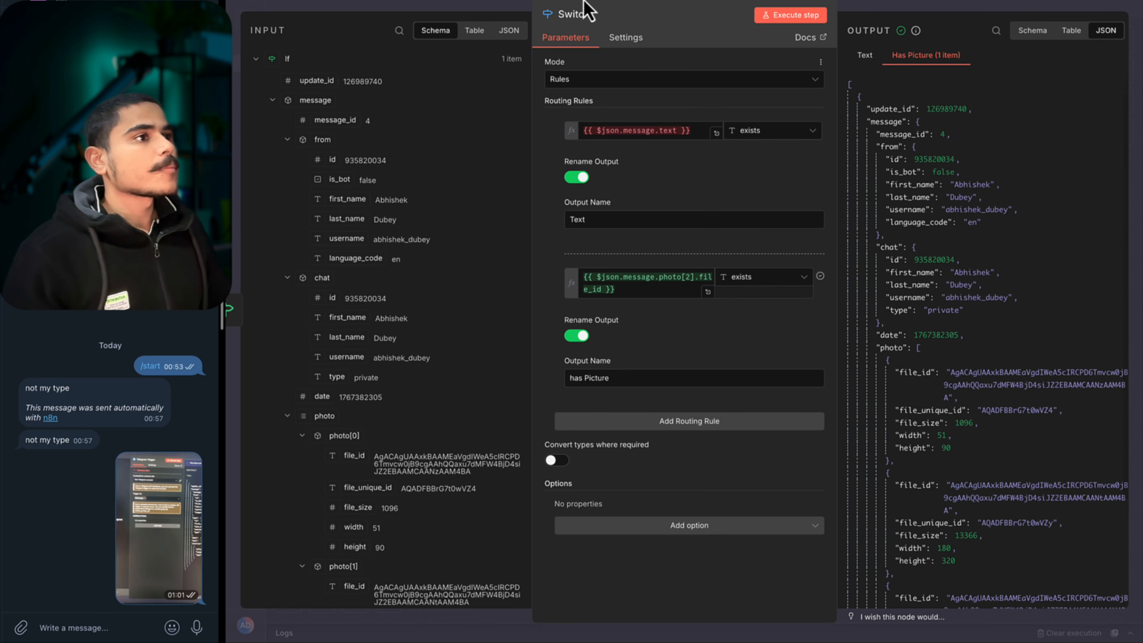
left_click(566, 7)
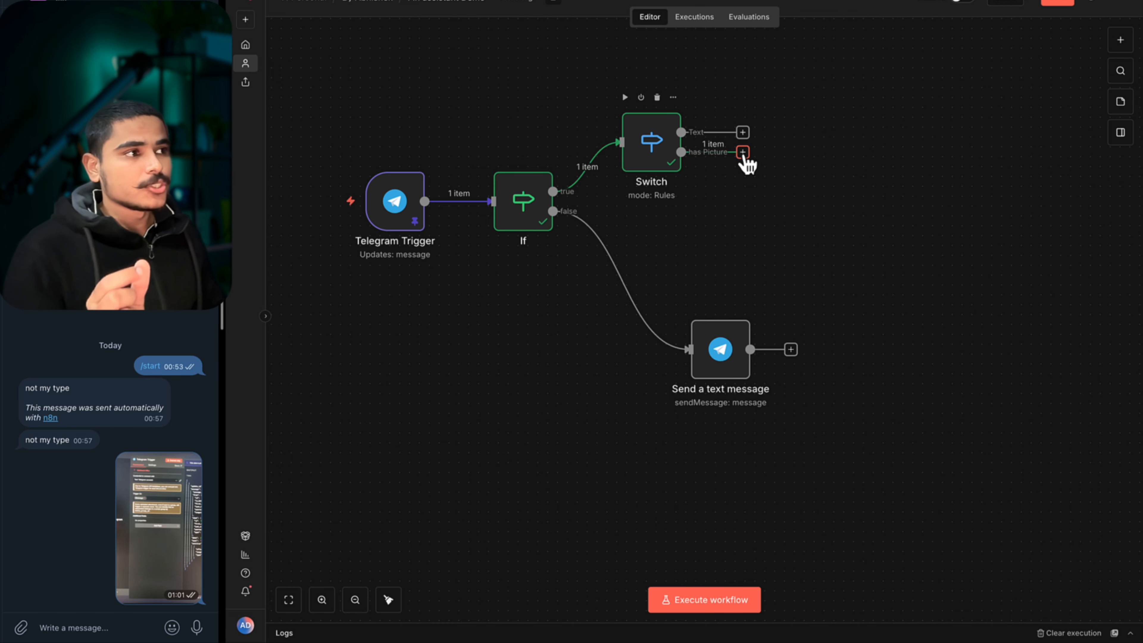
left_click(743, 152)
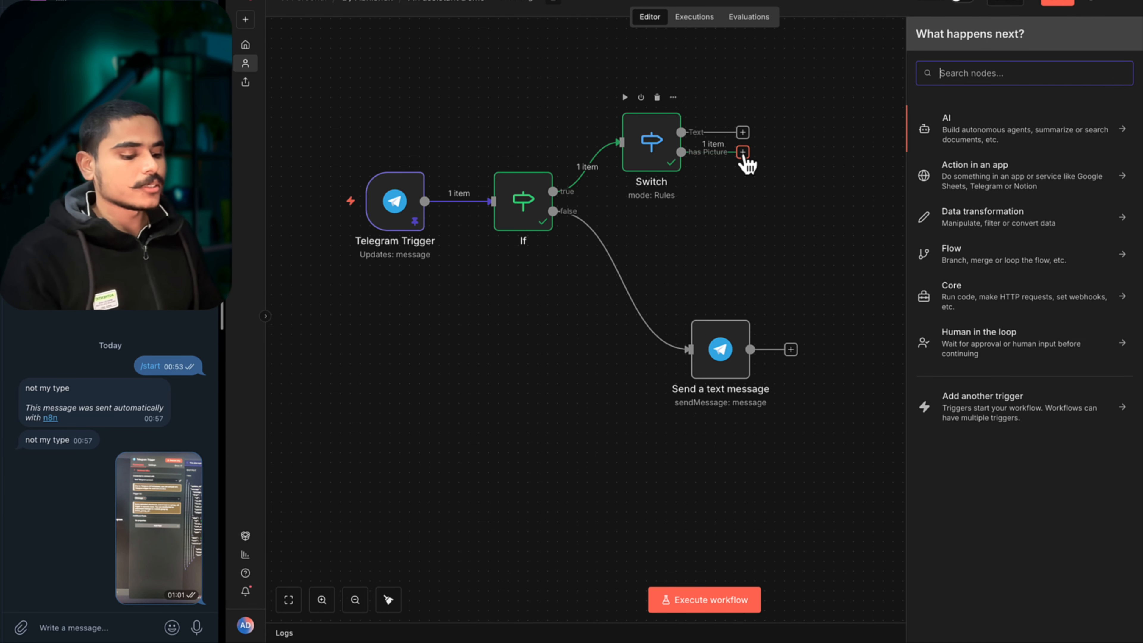
Add a Telegram 'Get a file' node on has Picture with File ID from photo[2].file_id.
type("tele")
left_click(949, 129)
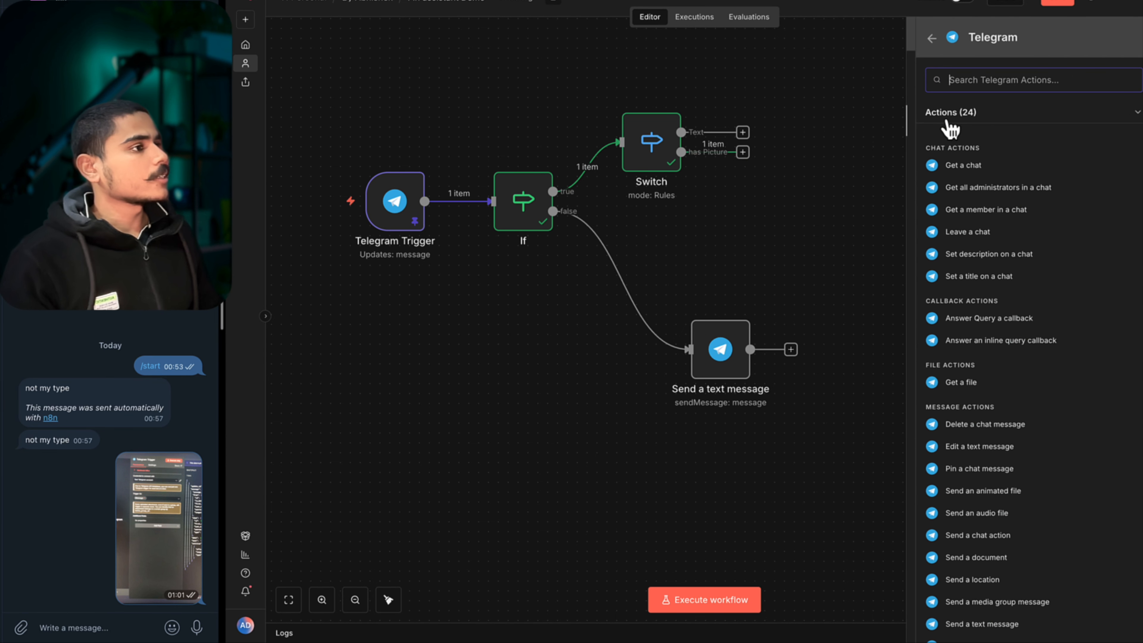
left_click(951, 382)
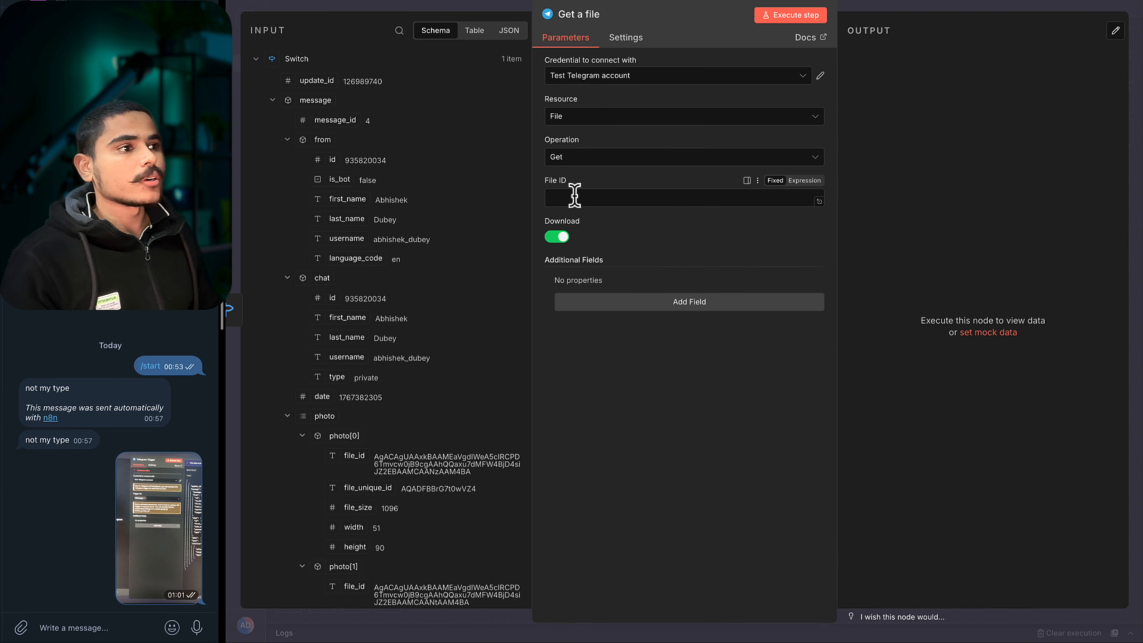
scroll(333, 416, "down", 10)
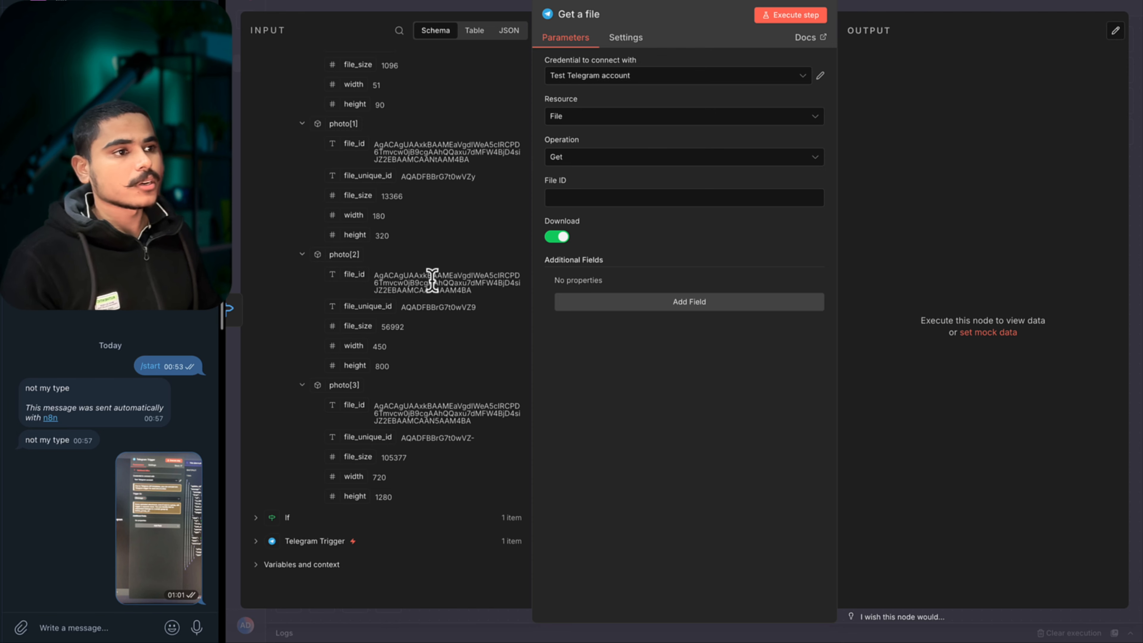
left_click_drag(335, 281, 567, 198)
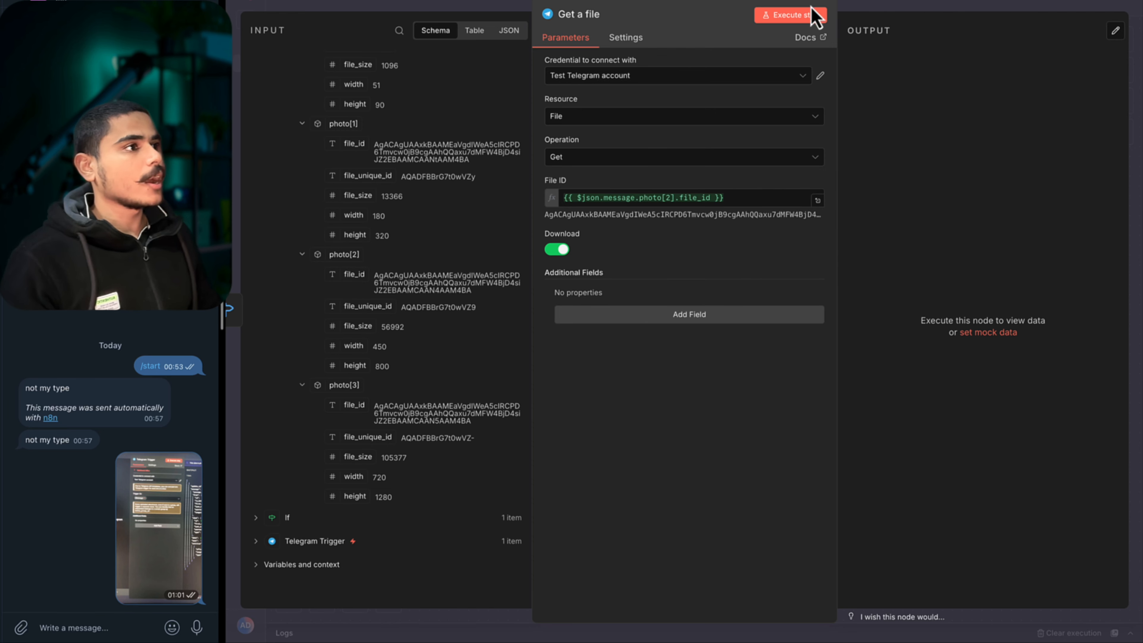
Run Get a file and preview the downloaded photo file_0.jpg (57 kB).
left_click(815, 15)
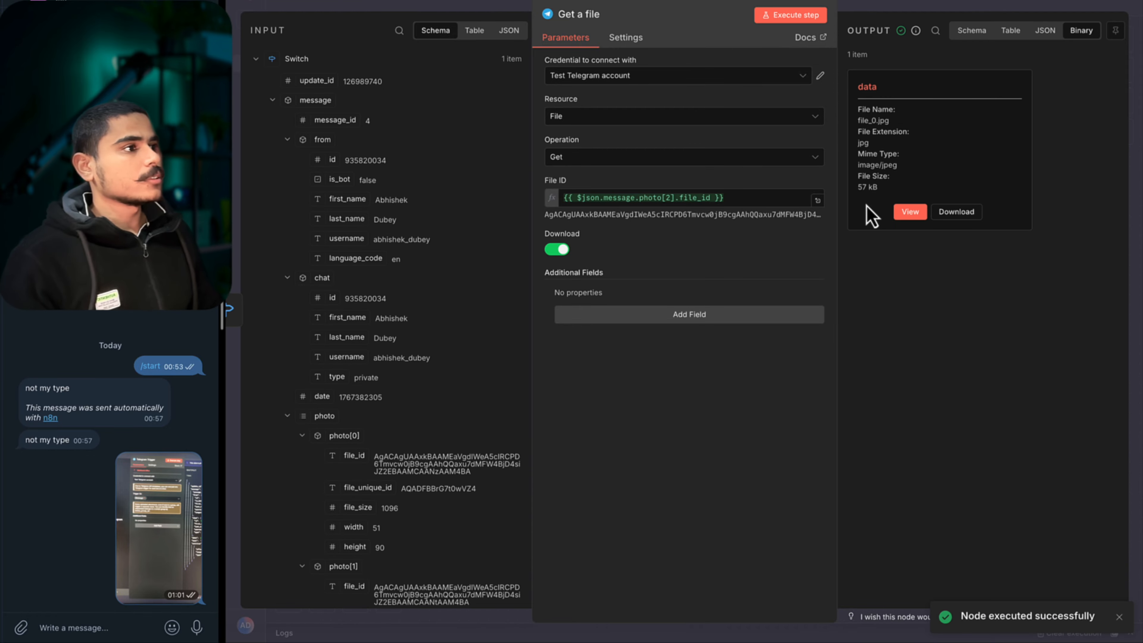
left_click(908, 212)
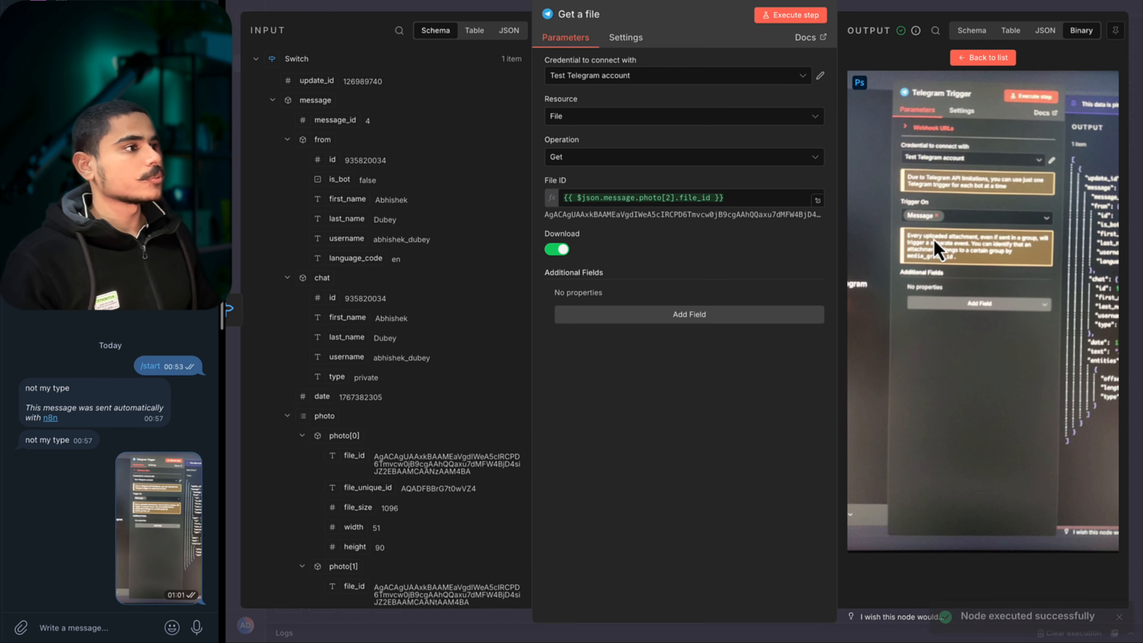
left_click(1007, 58)
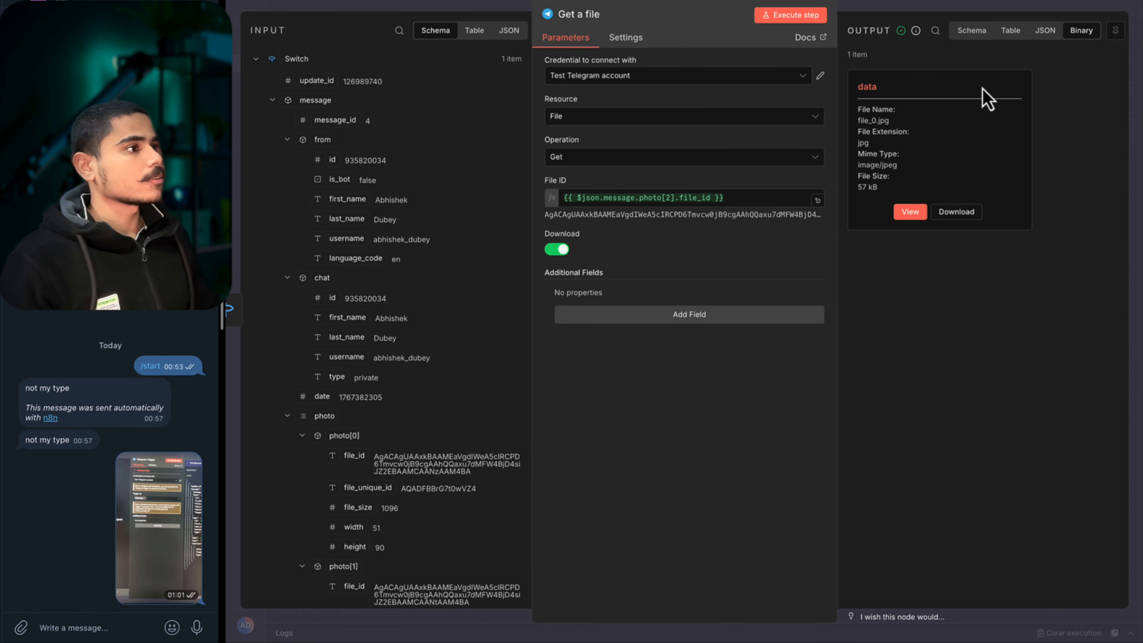
left_click(876, 7)
left_click(861, 222)
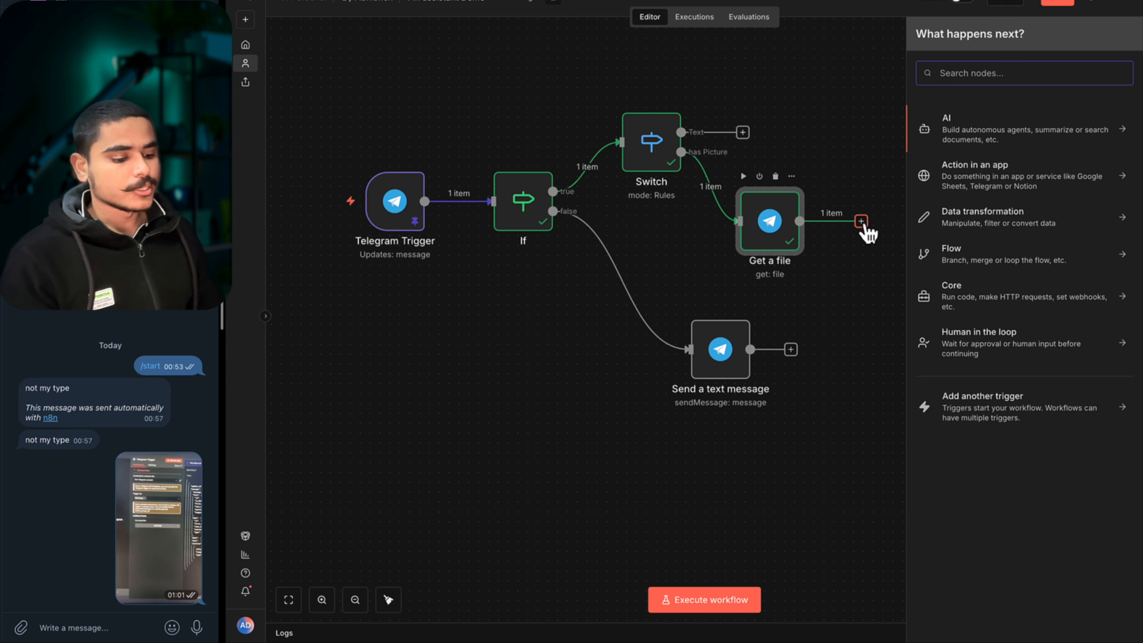
Add an OpenAI 'Analyze image' node with Input Type set to Binary File(s).
type("openai")
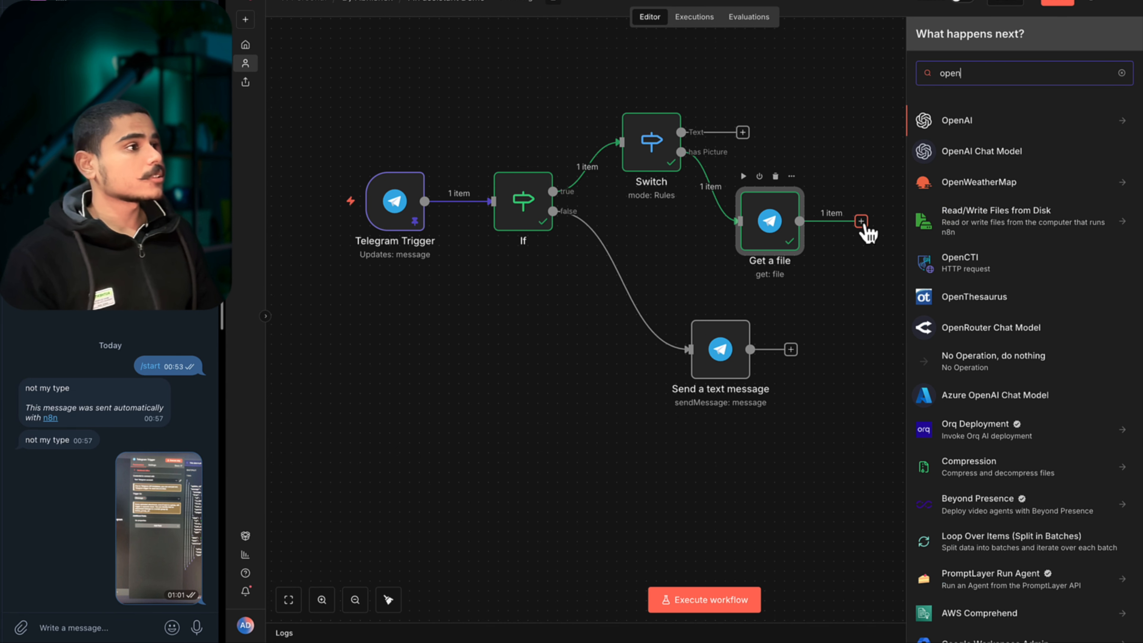
left_click(963, 119)
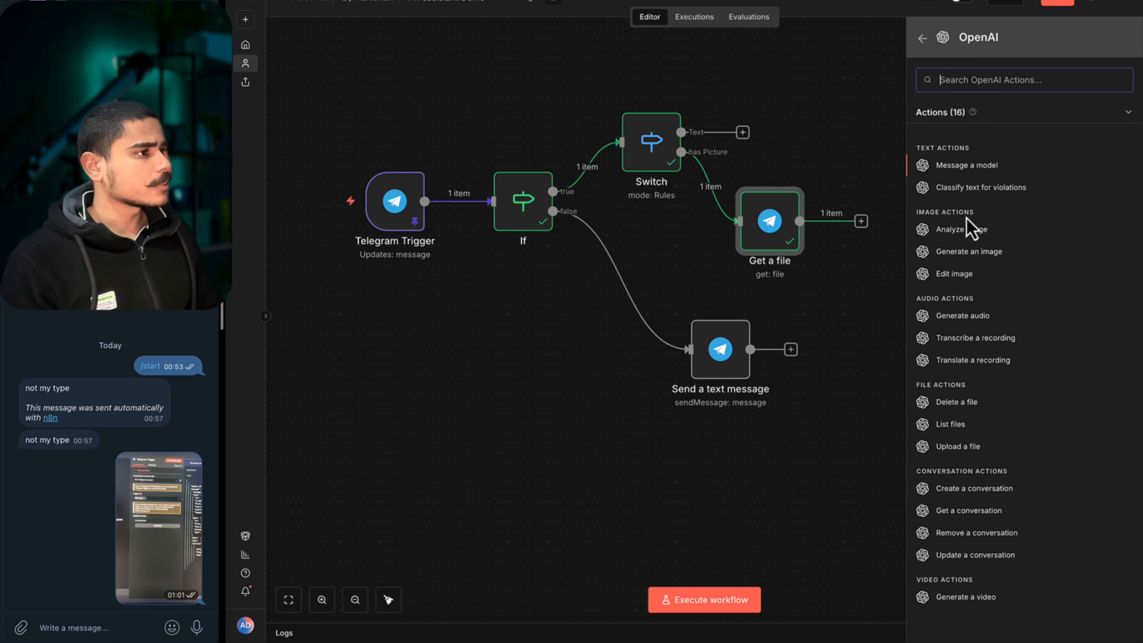
left_click(961, 230)
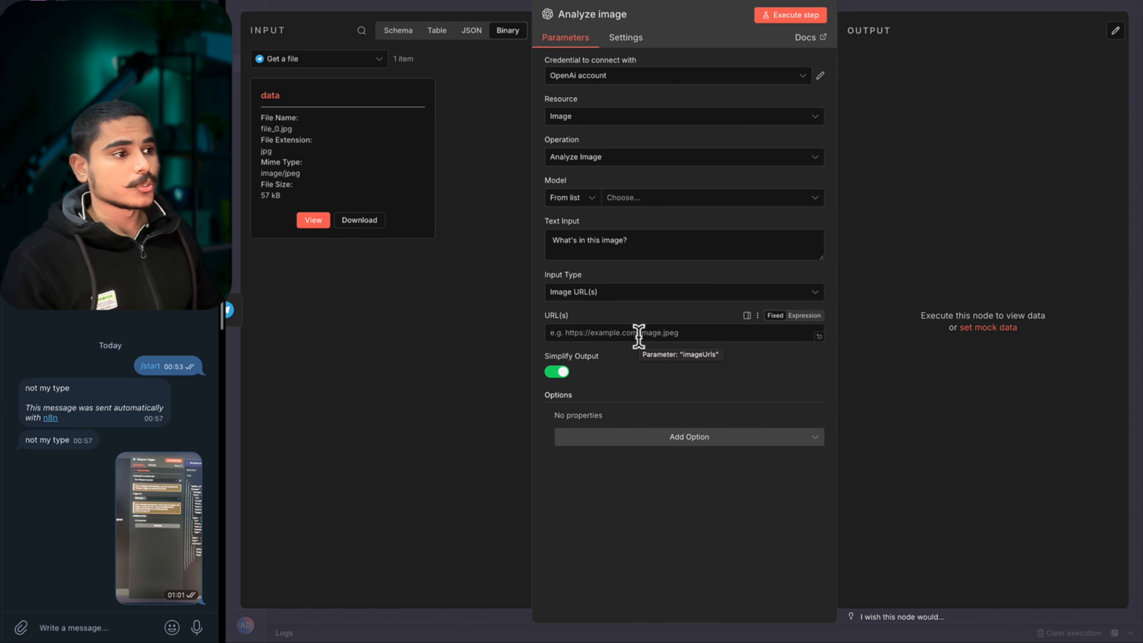
left_click(621, 293)
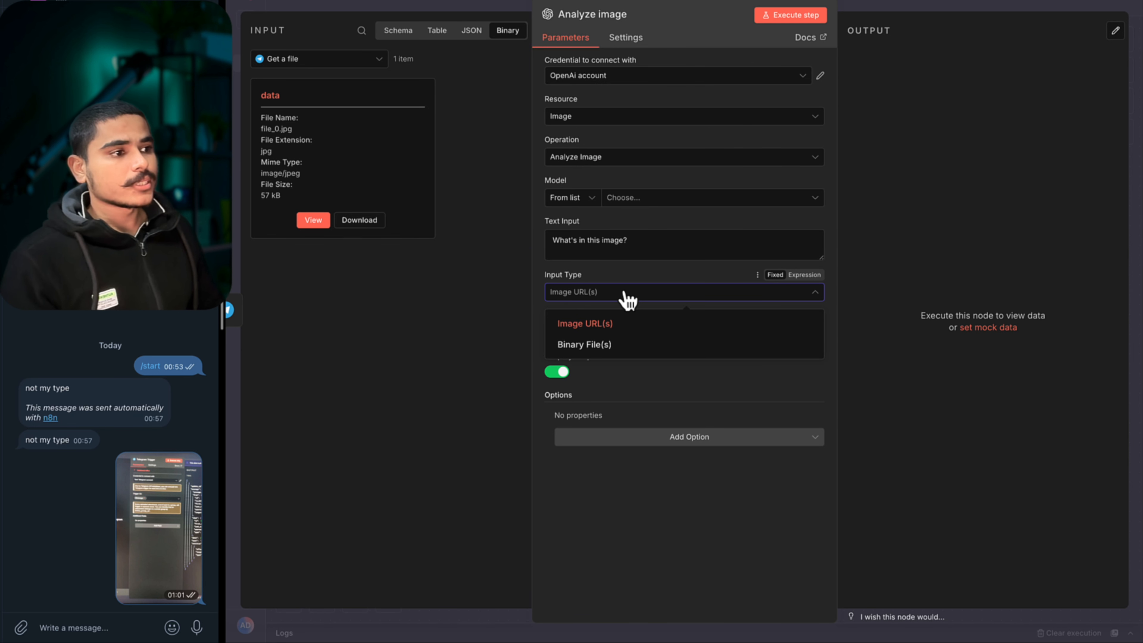
left_click(603, 346)
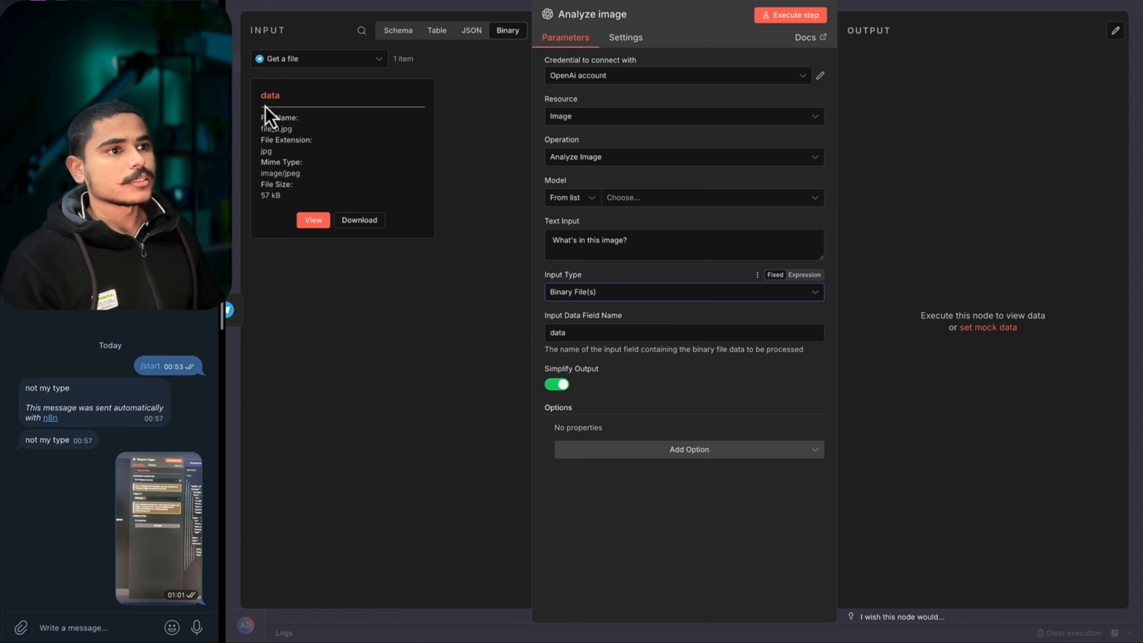
left_click(572, 333)
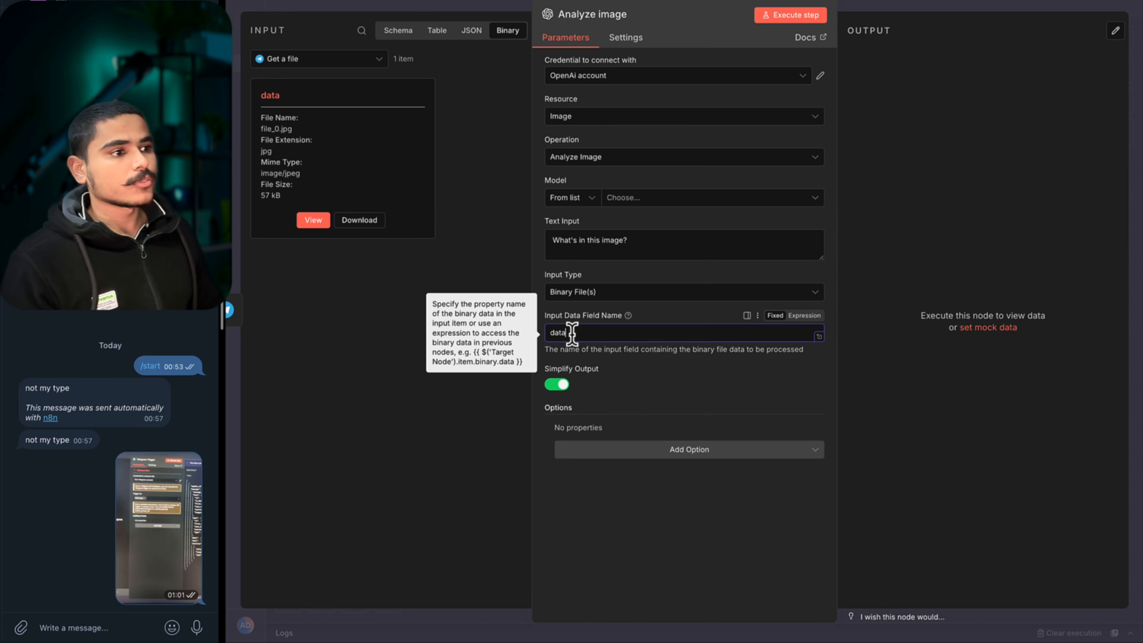
left_click_drag(564, 333, 549, 336)
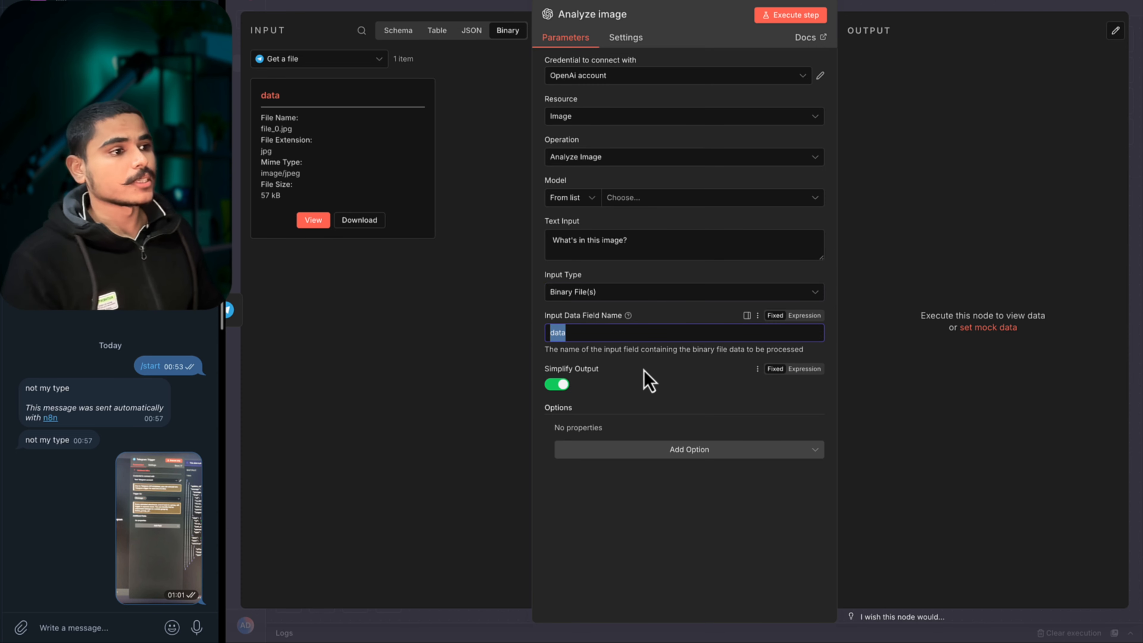
Choose GPT-4O-MINI as the model, test-run the analysis, and select the OCR extraction prompt.
left_click(666, 199)
type("mini")
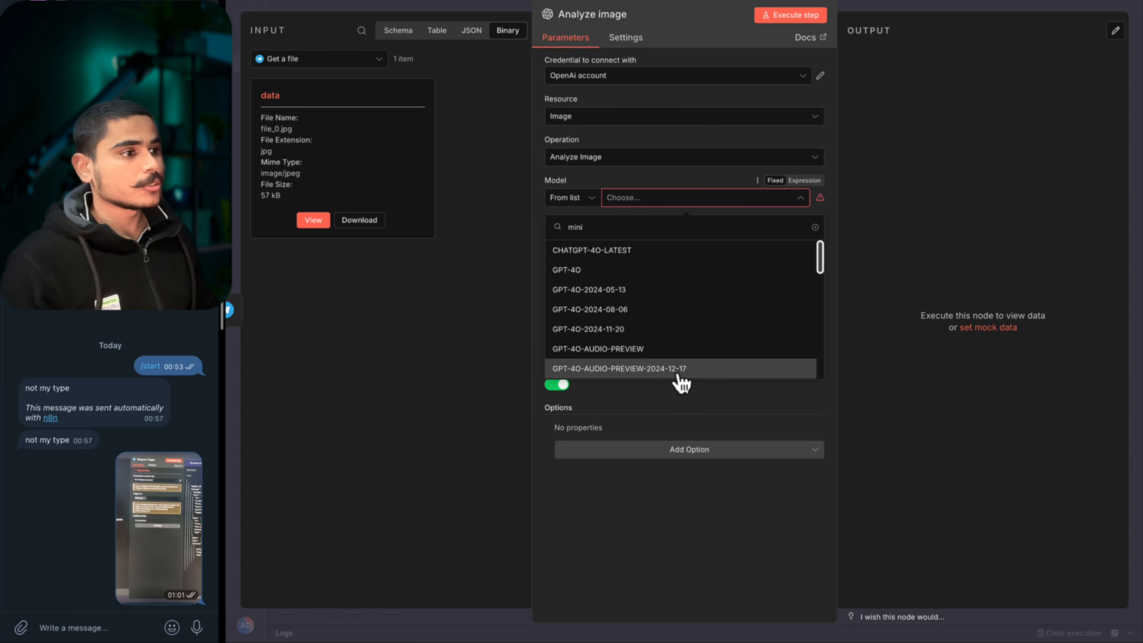
scroll(656, 313, "down", 3)
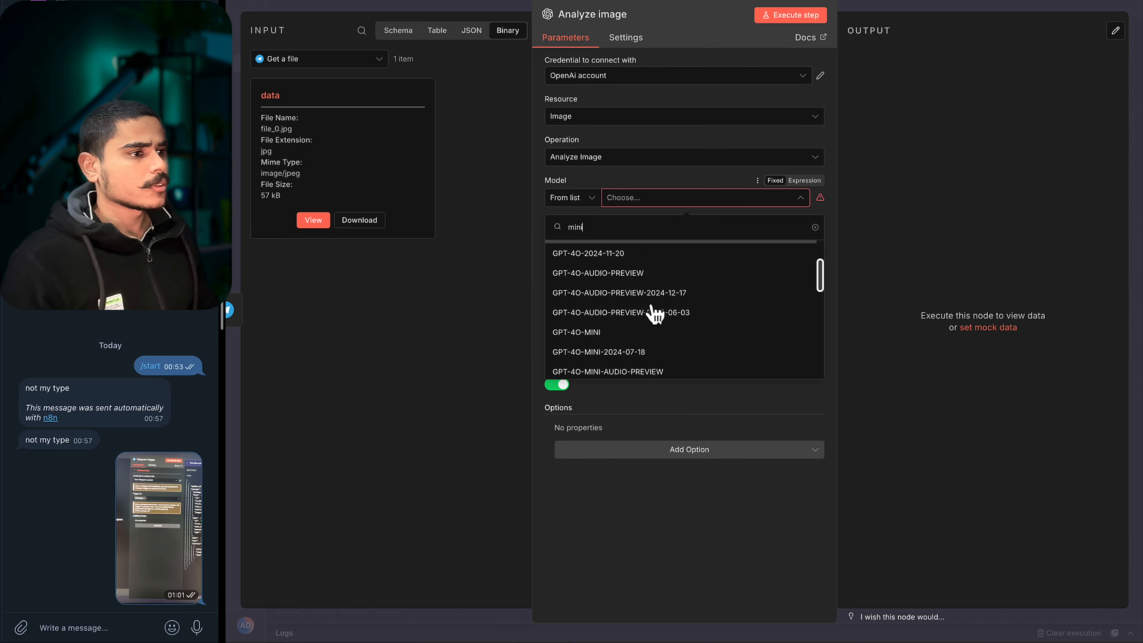
left_click(633, 326)
left_click(790, 17)
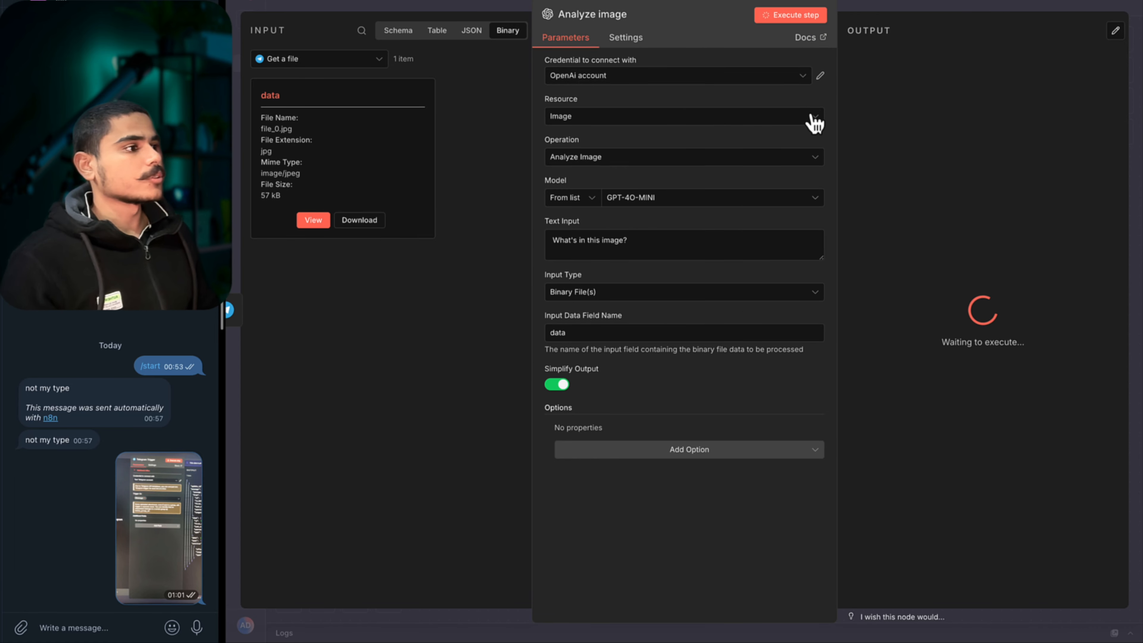
left_click_drag(949, 264, 1102, 268)
left_click_drag(1044, 318, 947, 265)
left_click(709, 243)
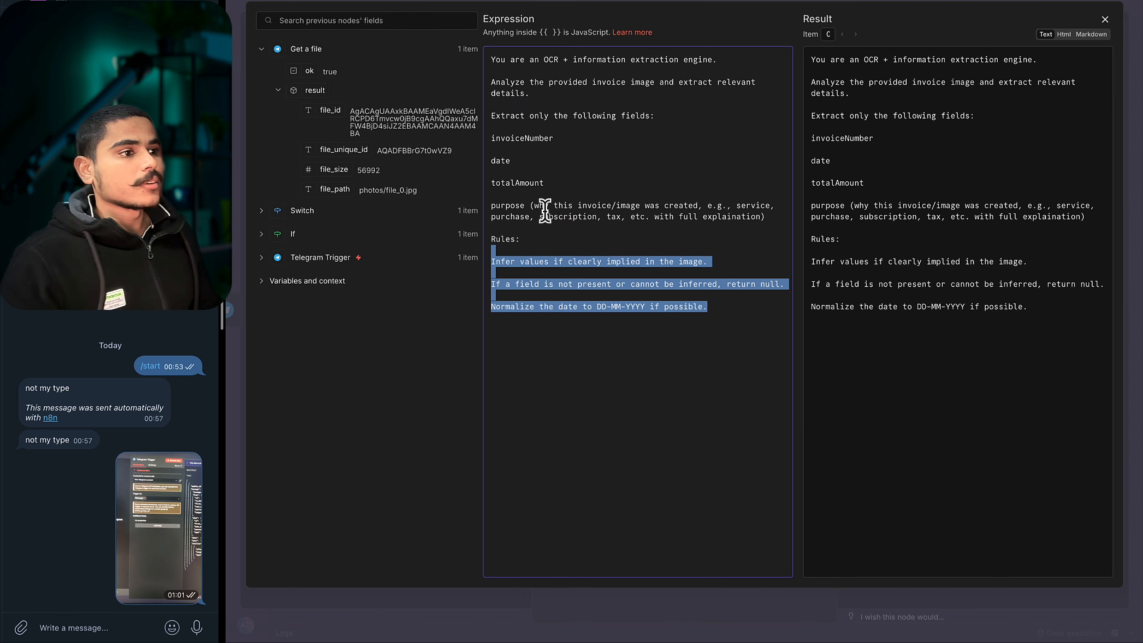
left_click_drag(543, 209, 391, 18)
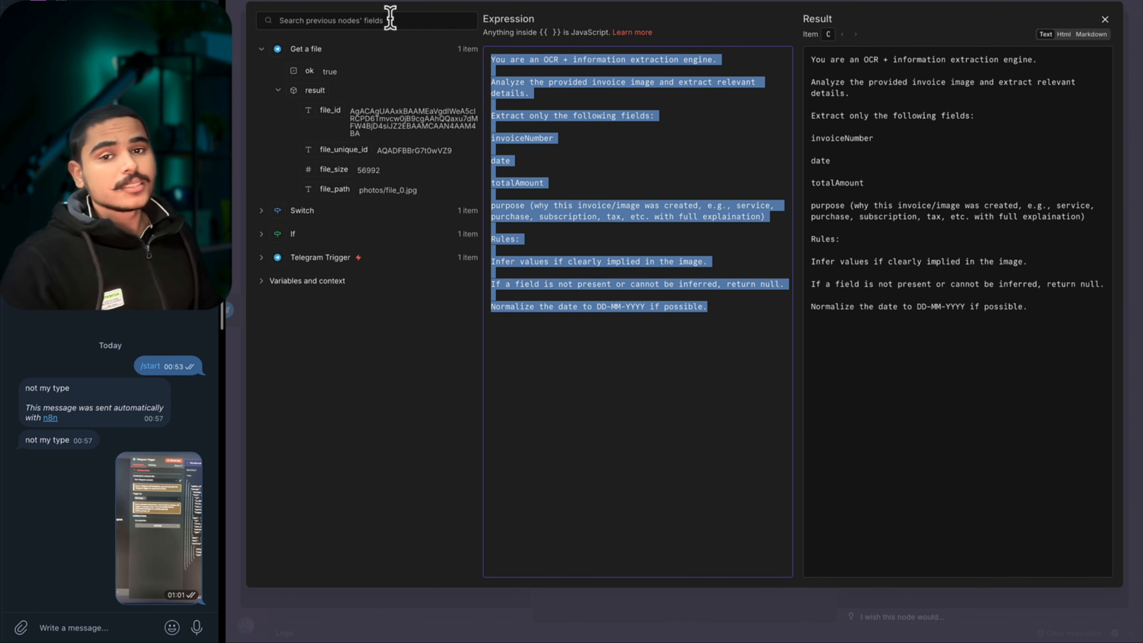
Apply the invoice OCR prompt, rerun Analyze image, and find every invoice field returned null.
left_click(644, 242)
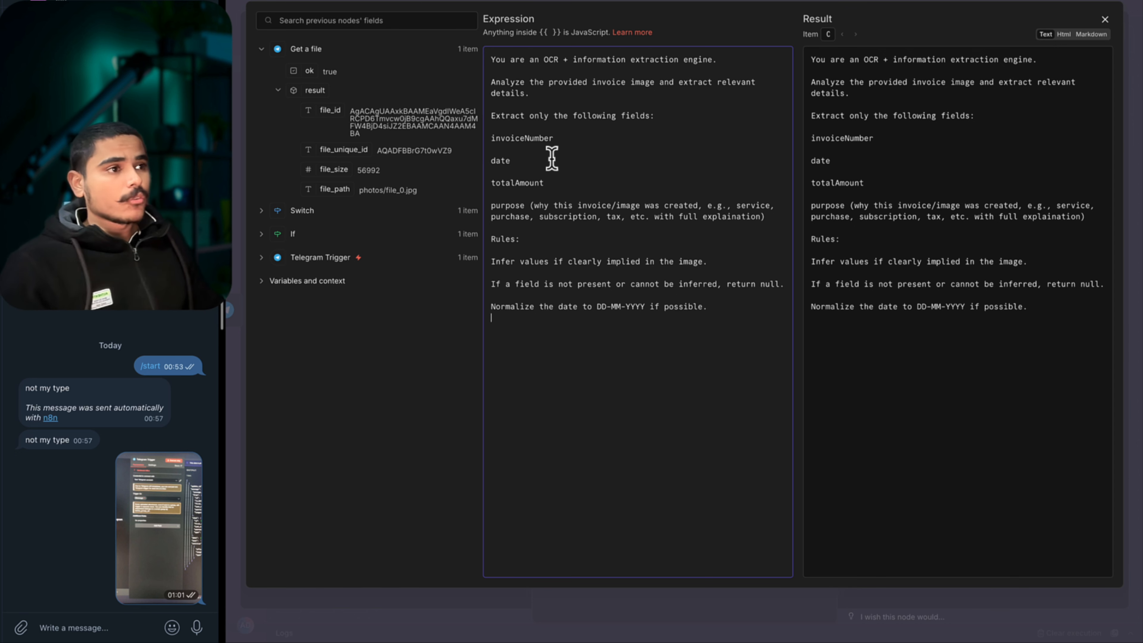
left_click_drag(497, 125, 561, 188)
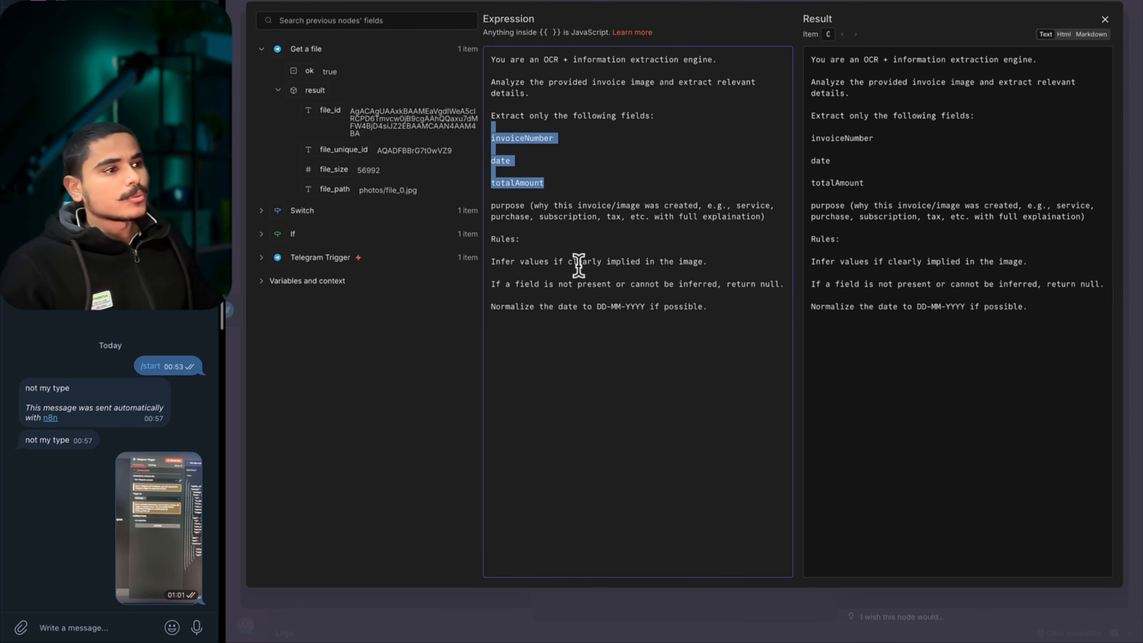
left_click(580, 252)
left_click_drag(785, 287, 490, 285)
key("Escape")
left_click(769, 19)
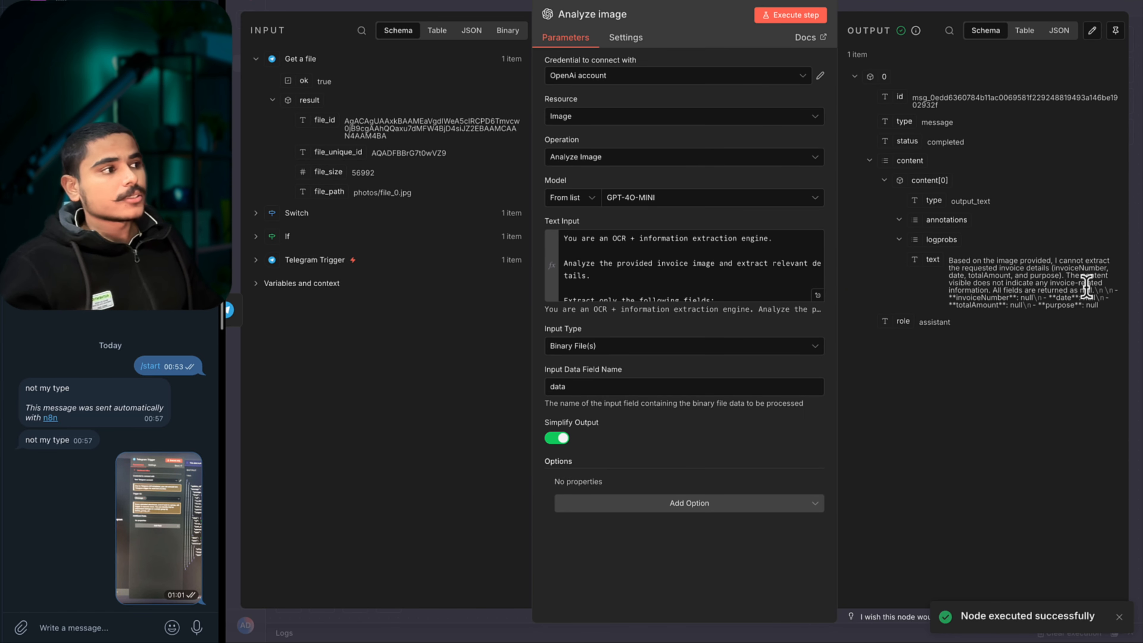
left_click_drag(1078, 289, 1098, 323)
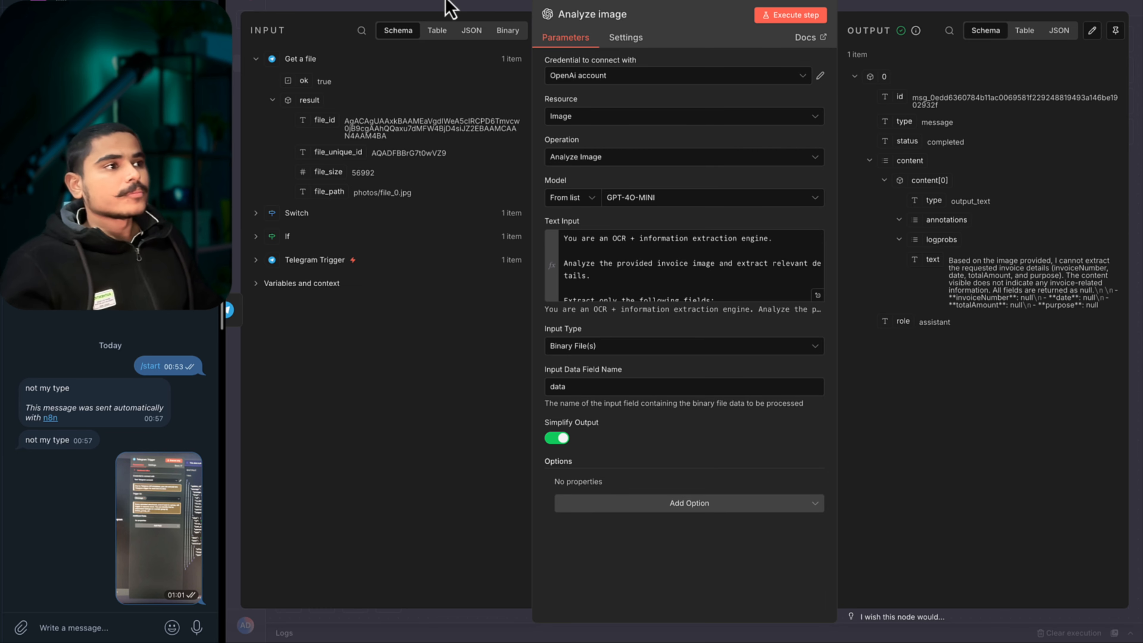
left_click(447, 8)
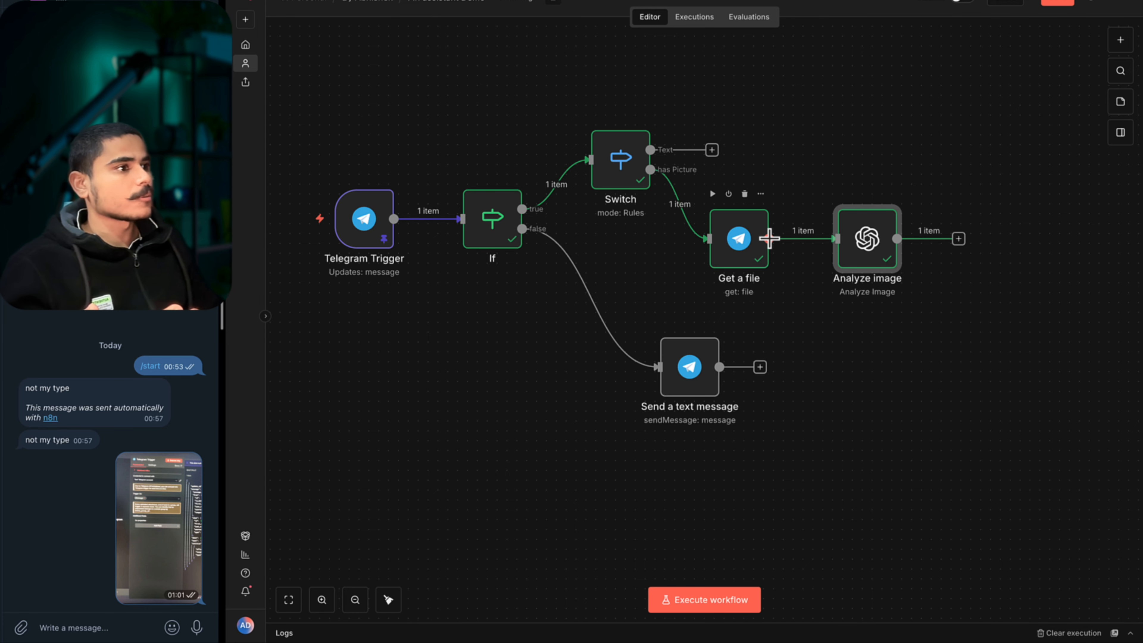
Add a Google Drive 'Upload file' node after Get a file.
left_click(793, 238)
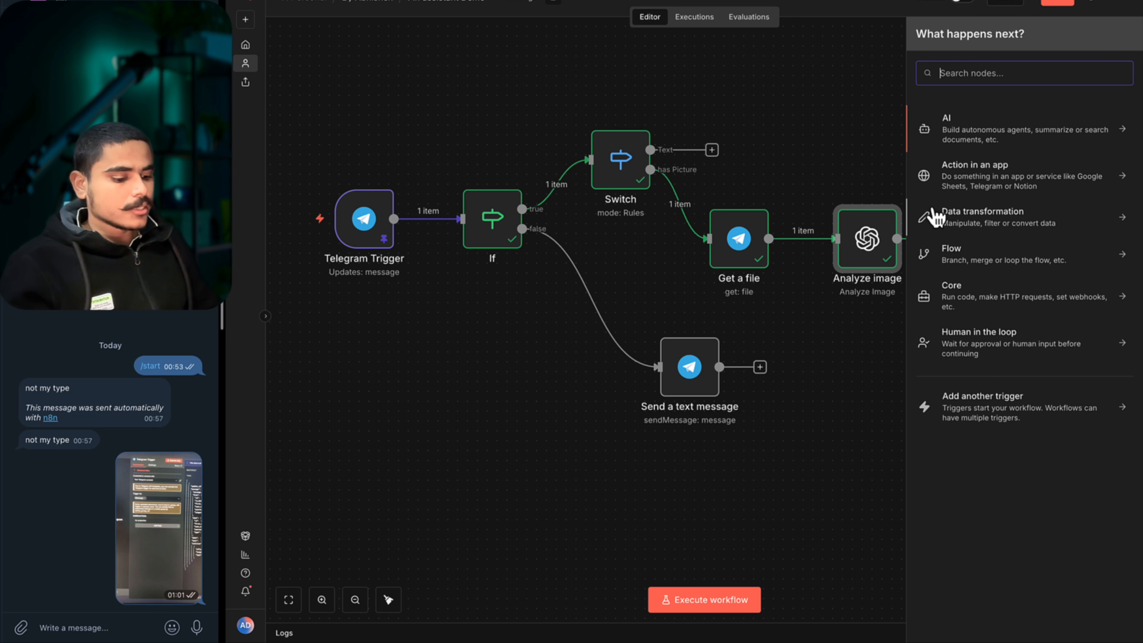
type("drive")
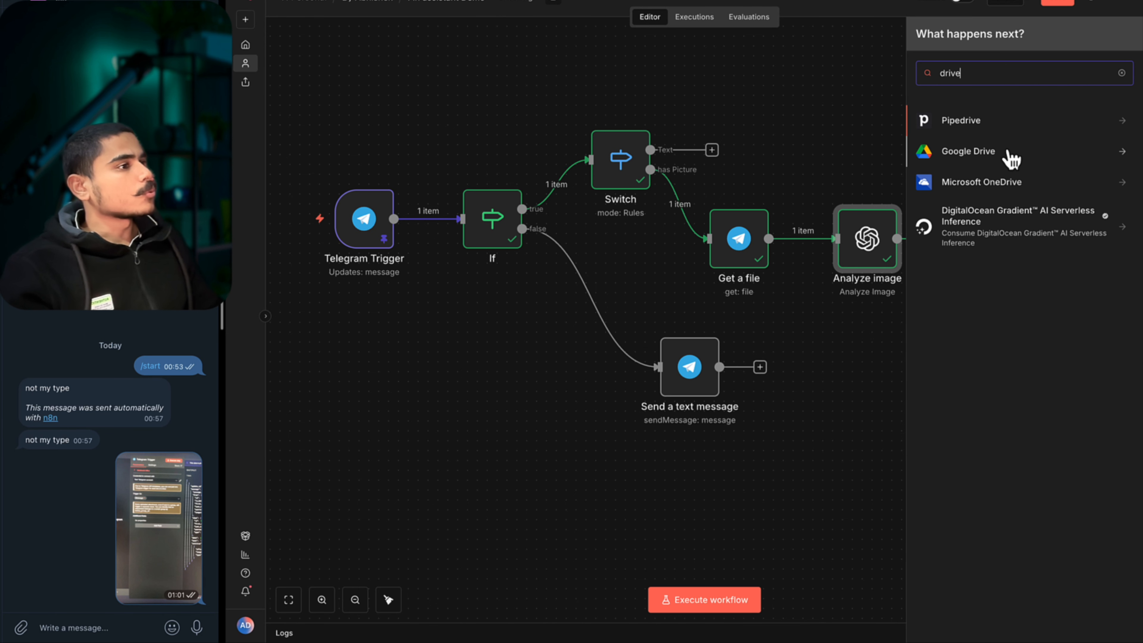
left_click(1012, 157)
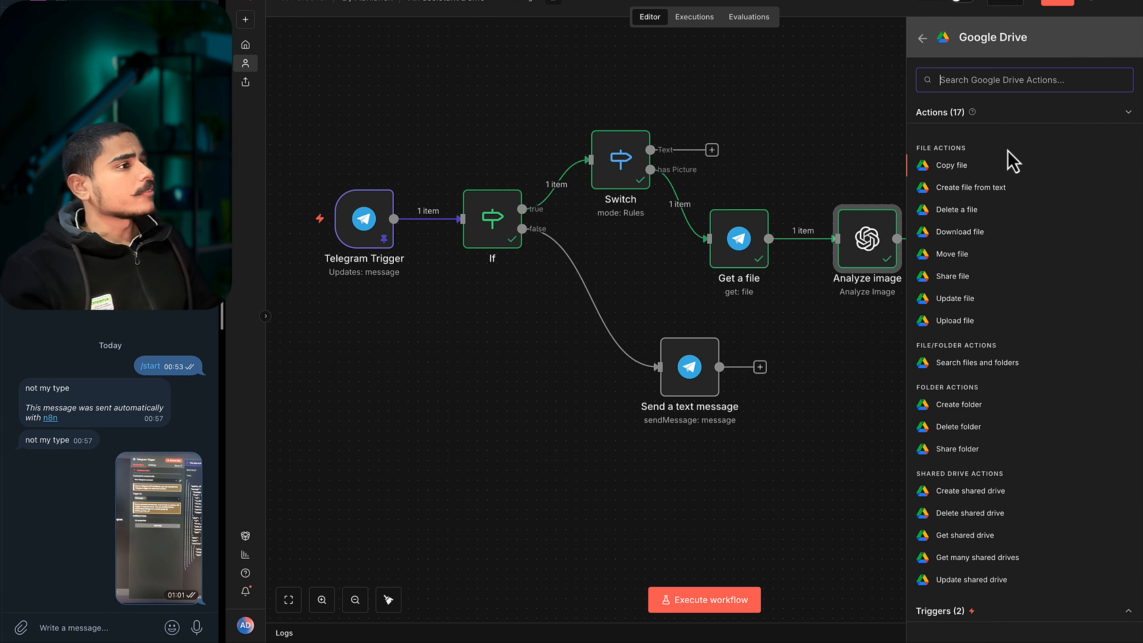
left_click(963, 322)
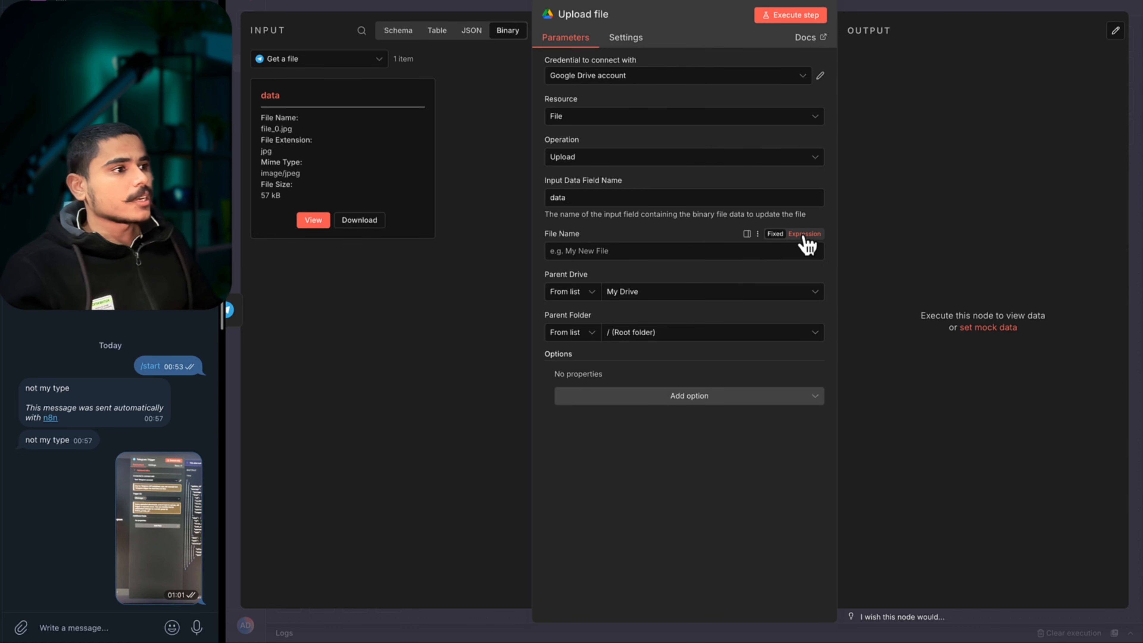
Set the file name to the expression invoice__{{ $now.toISO() }}.
left_click(805, 234)
type("invo")
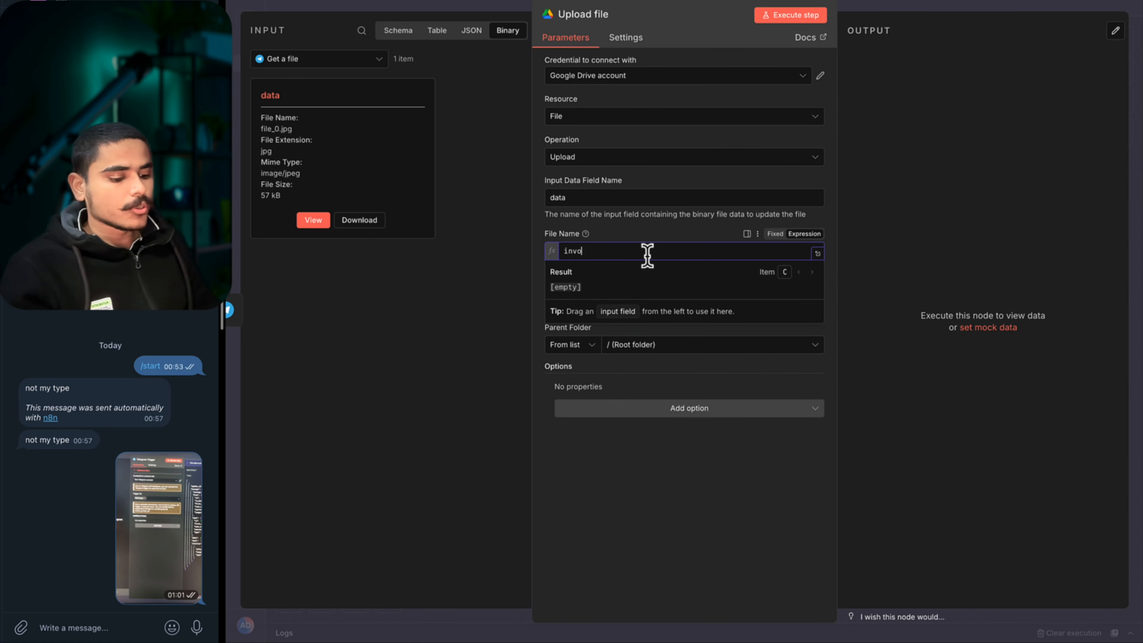
type("ice__")
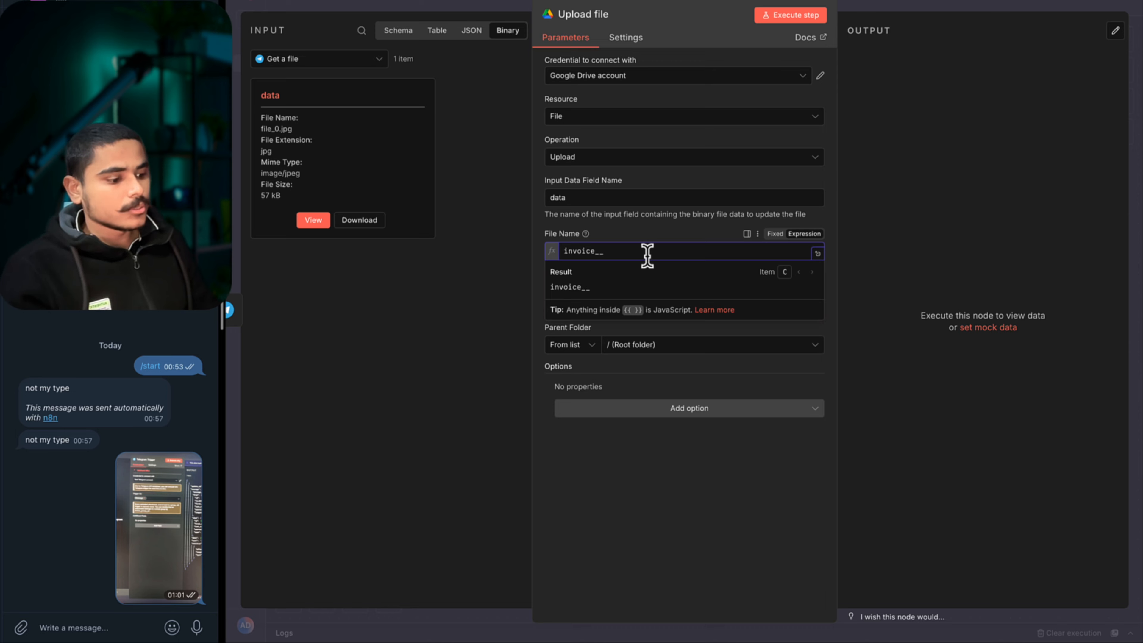
type("{{ $now")
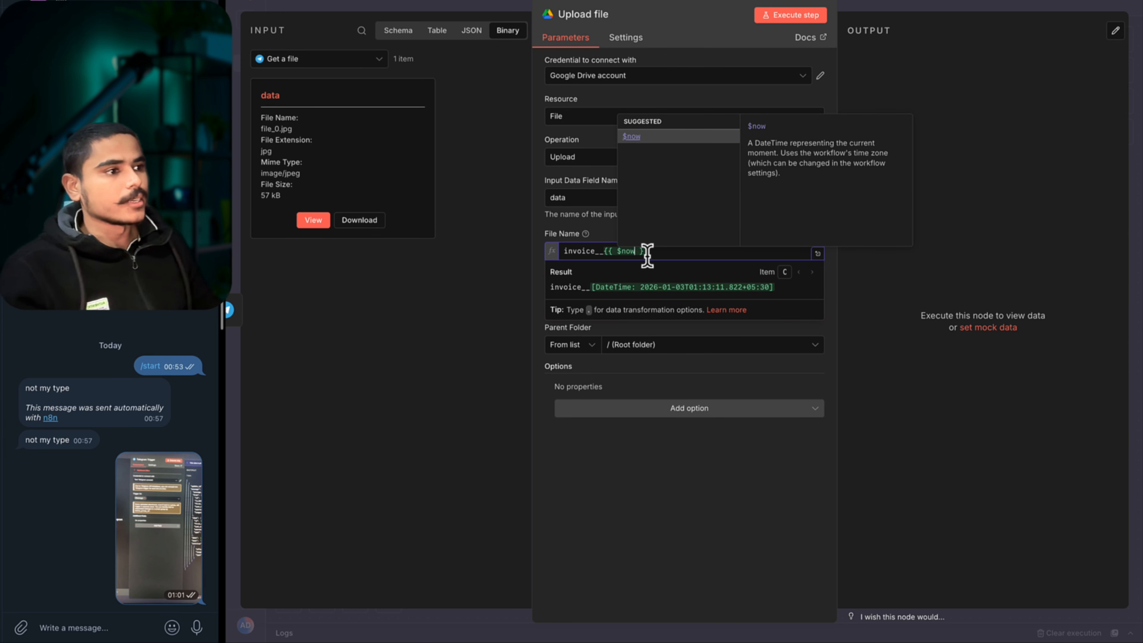
key("Escape")
type(".")
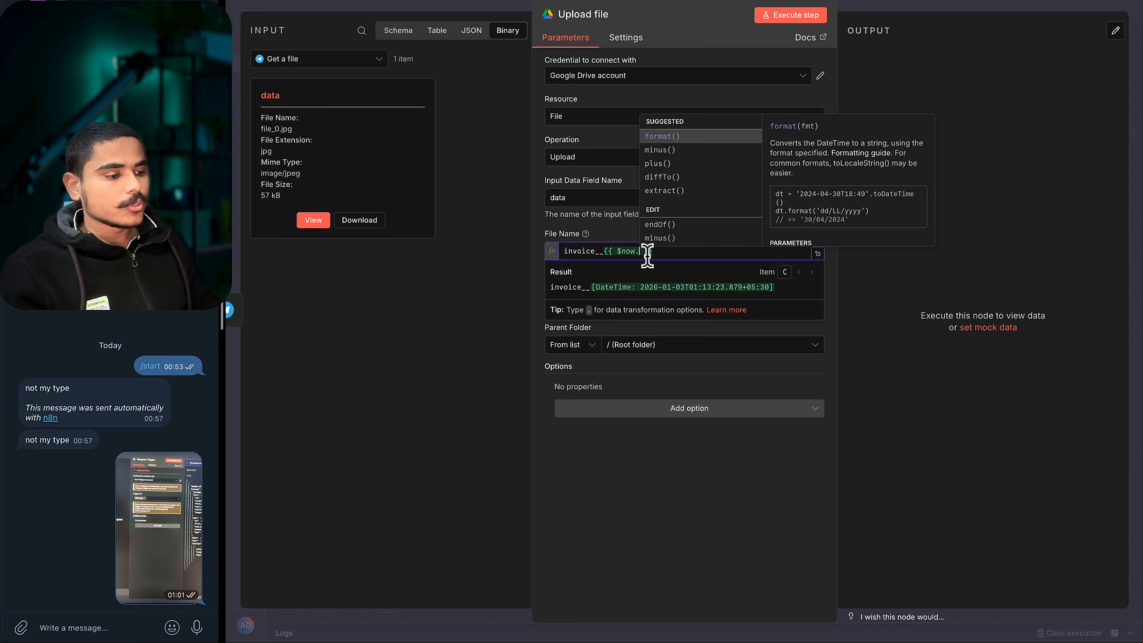
type("to")
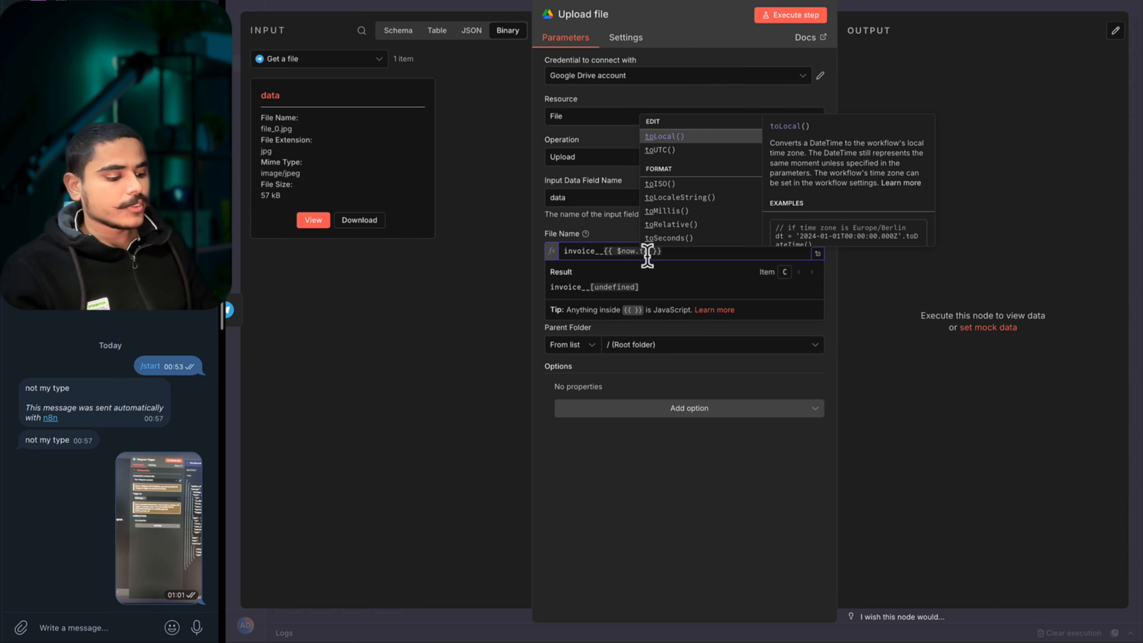
type("ISO()")
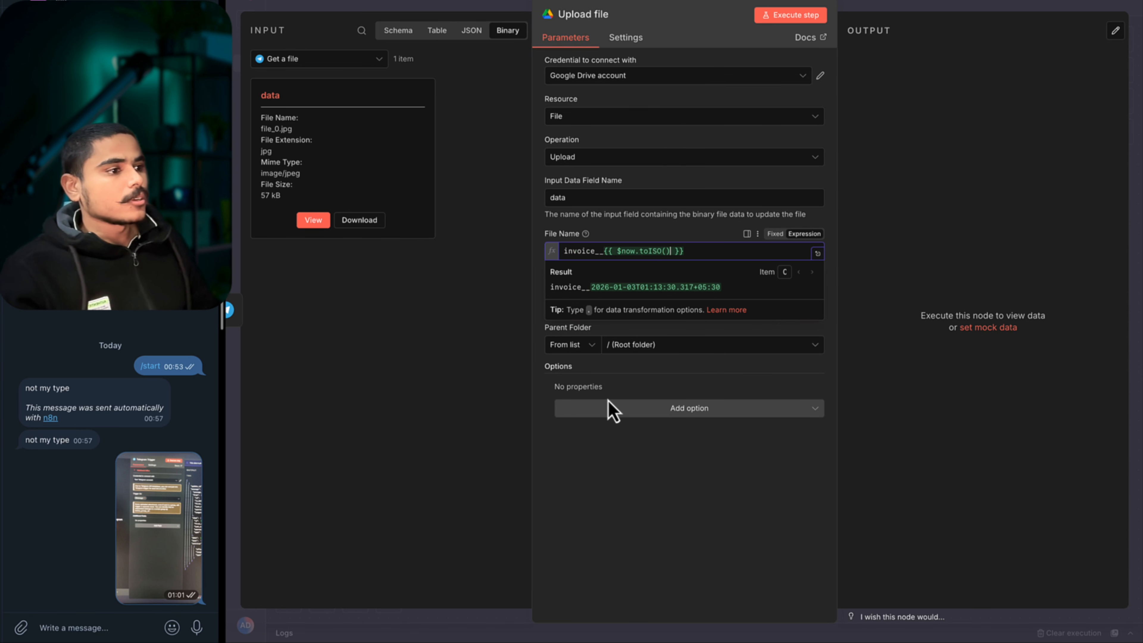
left_click(678, 358)
left_click_drag(715, 269, 544, 270)
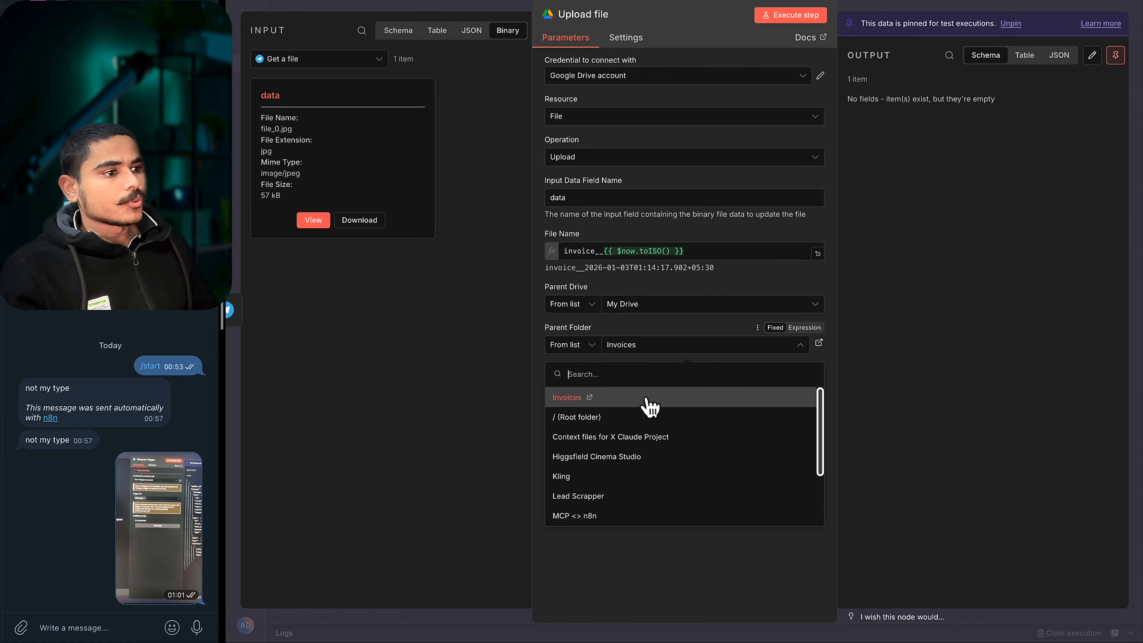
Choose the Invoices folder as destination and test-run the upload, discarding pinned output.
left_click(651, 403)
left_click(804, 21)
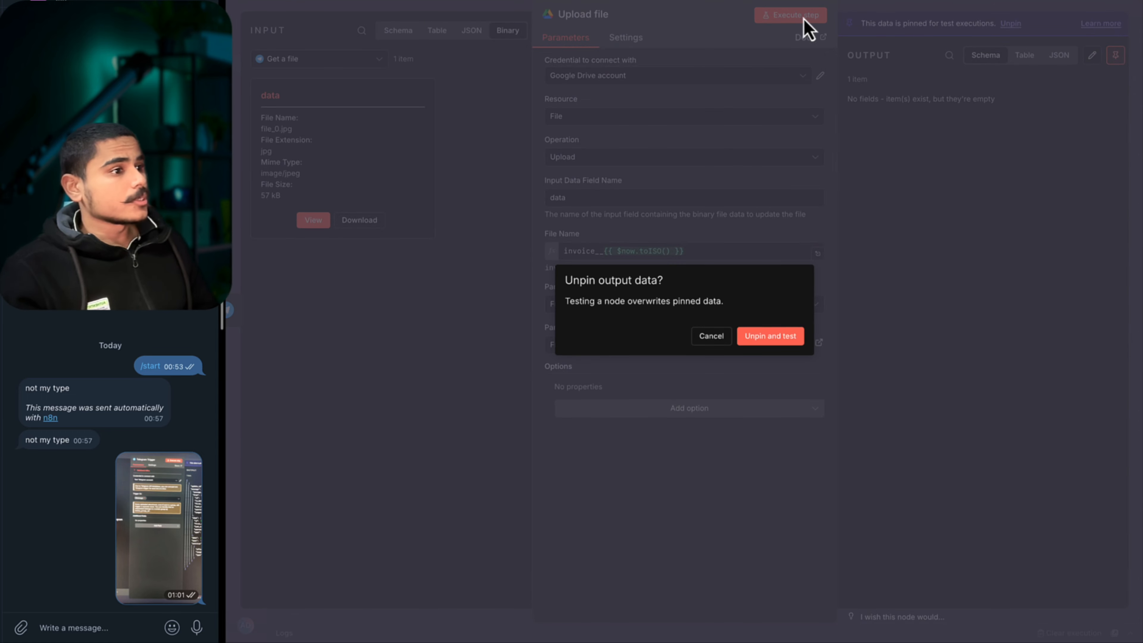
left_click(770, 338)
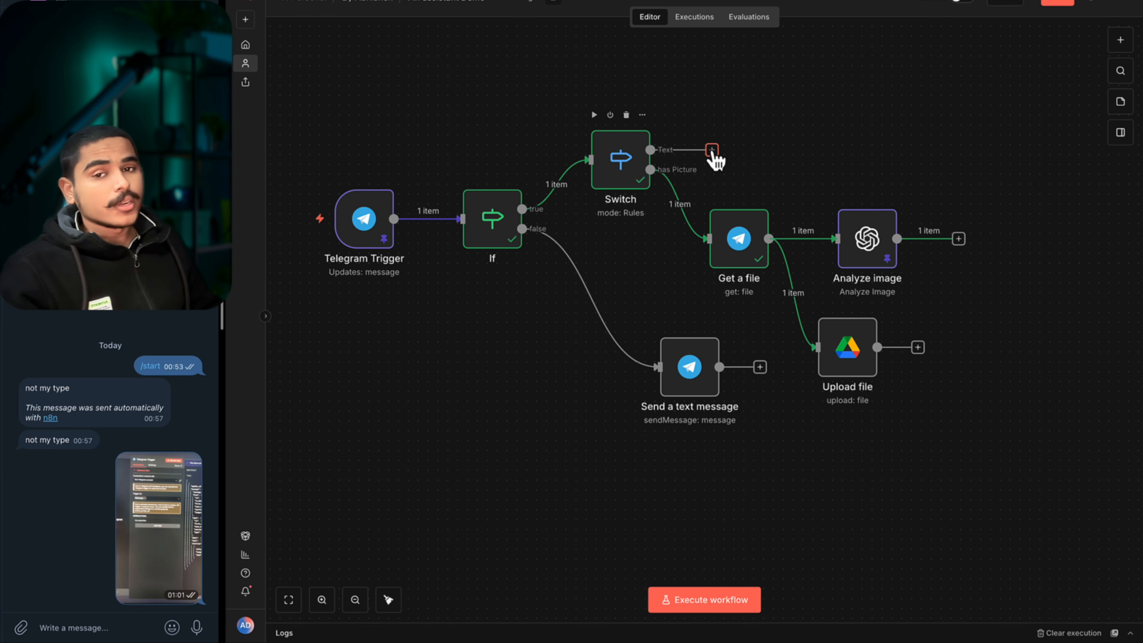
Add a Merge node on the Switch's Text output and wire Analyze image into its Input 2.
left_click_drag(712, 150, 873, 171)
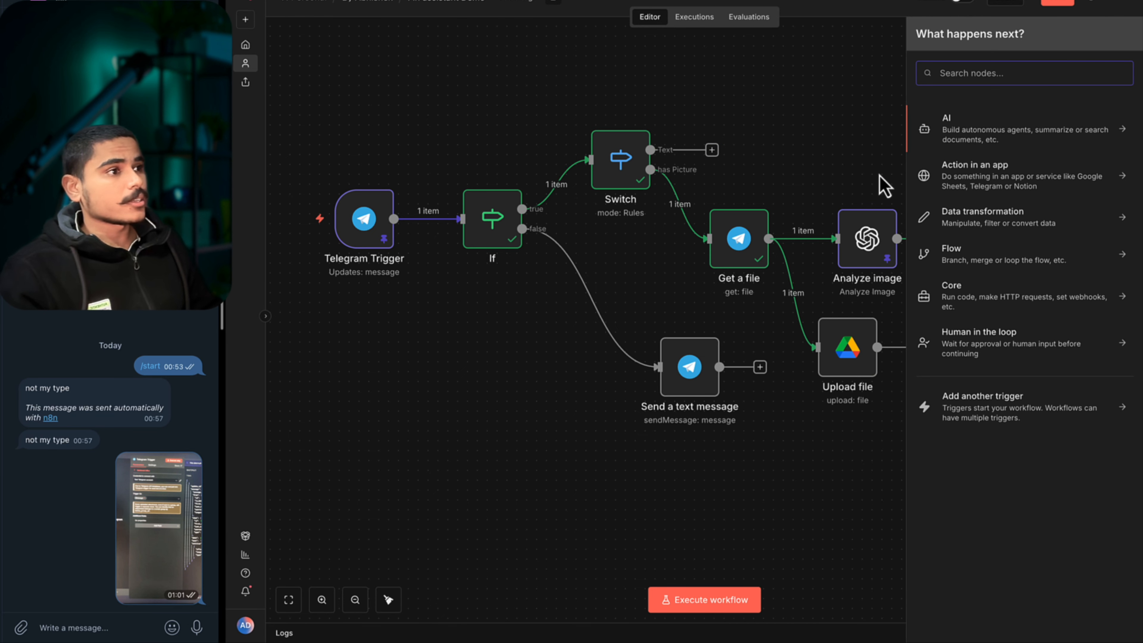
type("merge")
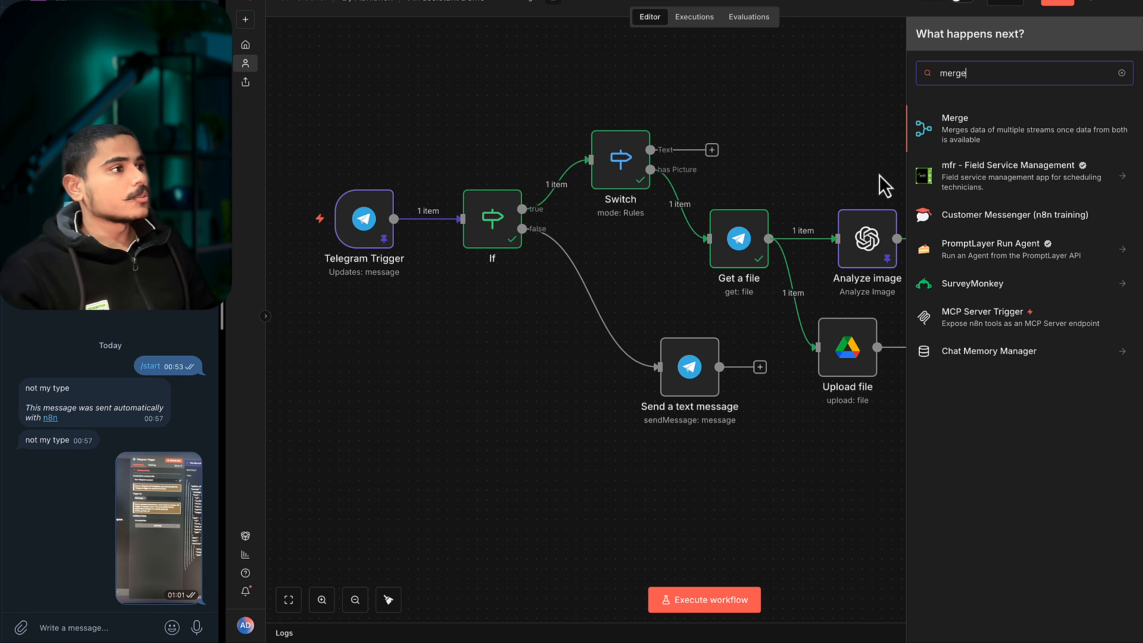
left_click(967, 117)
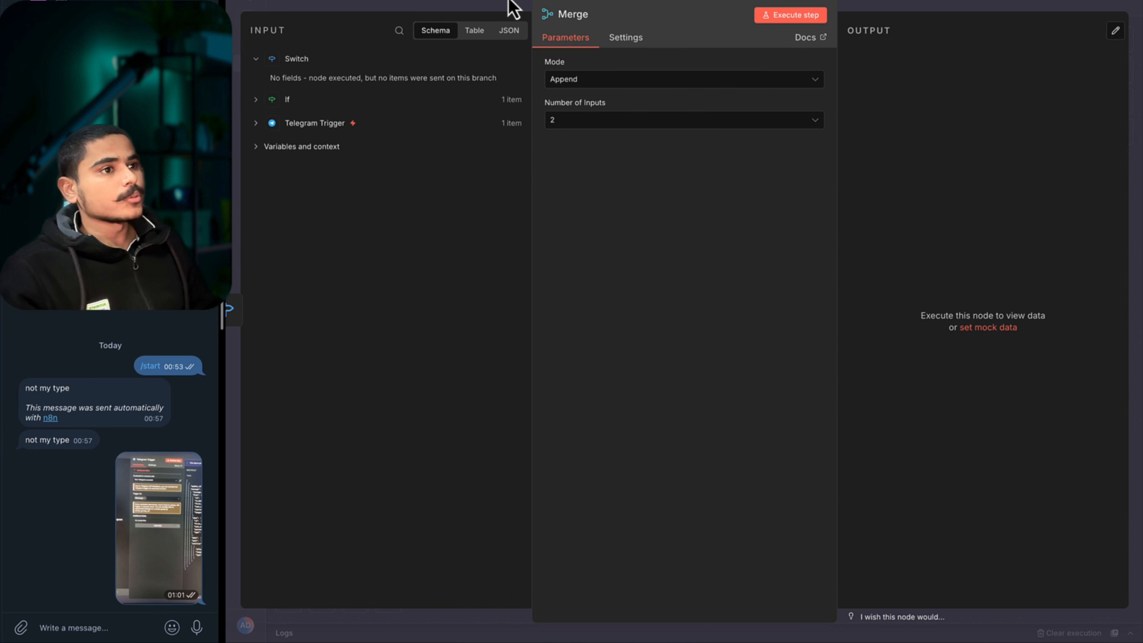
left_click(517, 8)
left_click_drag(958, 238, 1005, 156)
Test the Merge node in Append mode, confirming it outputs 1 item.
scroll(923, 263, "right", 5)
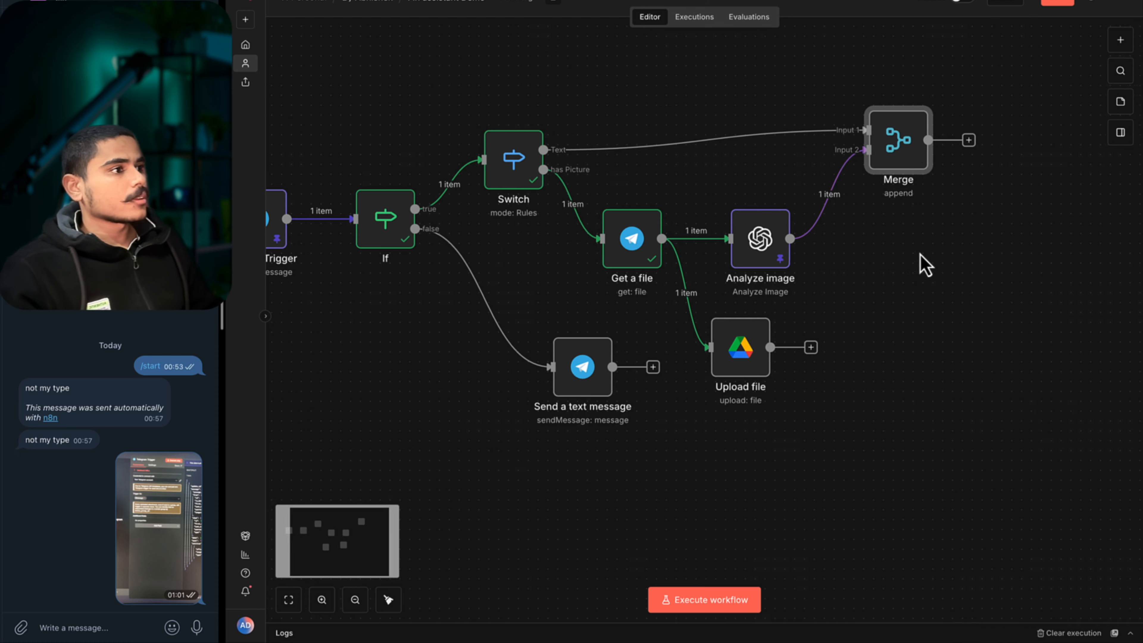
double_click(890, 165)
left_click(797, 16)
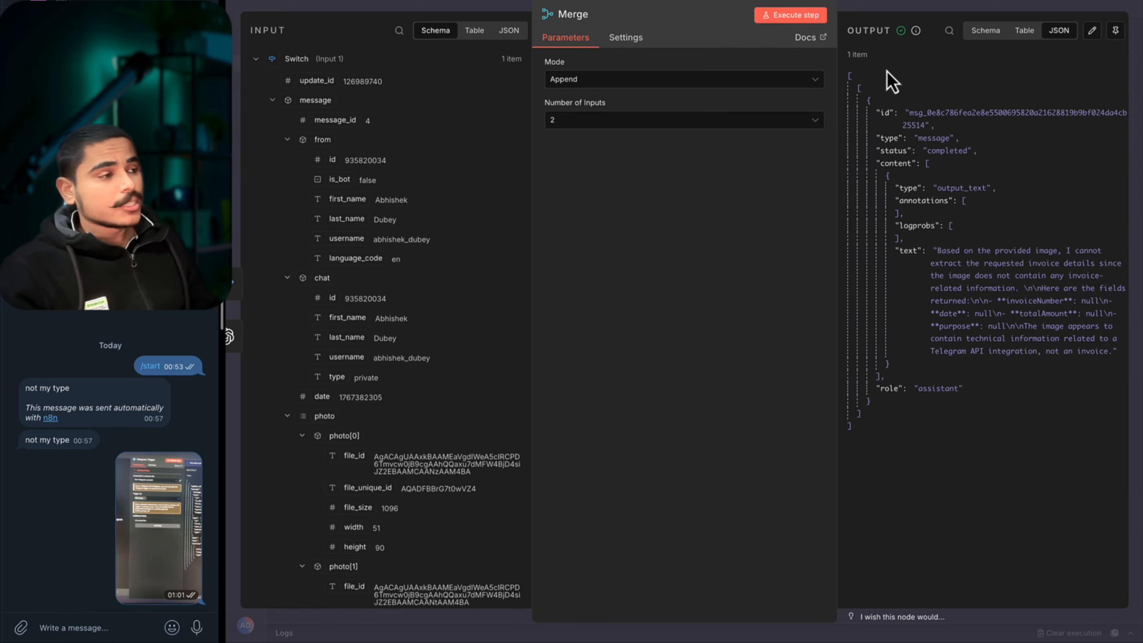
left_click_drag(900, 73, 972, 425)
left_click(884, 2)
scroll(829, 222, "right", 3)
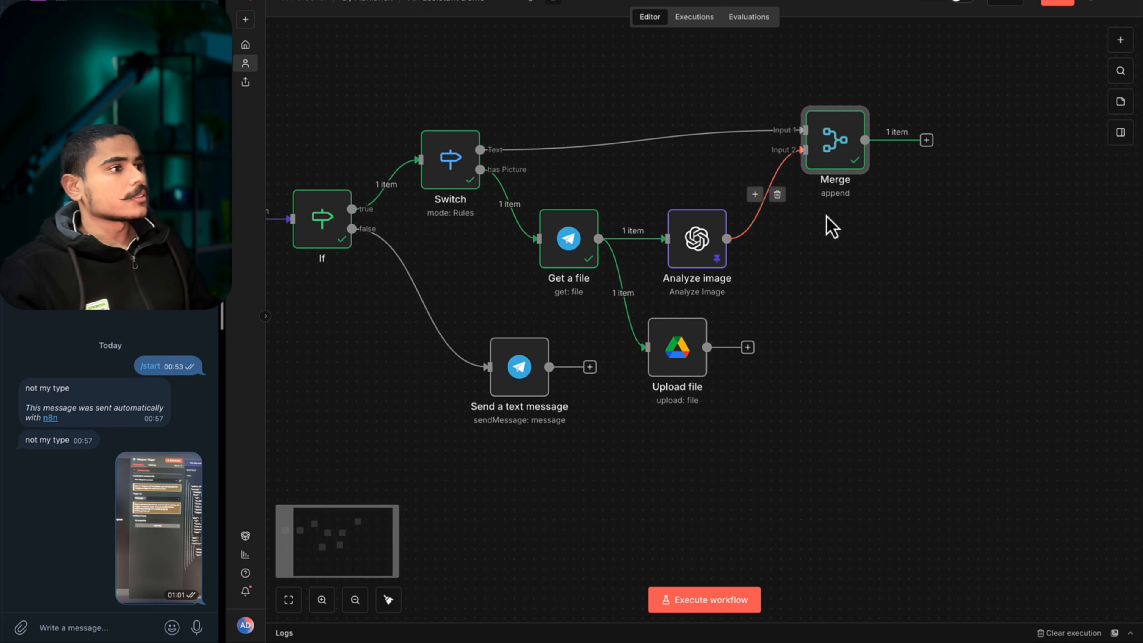
left_click(853, 141)
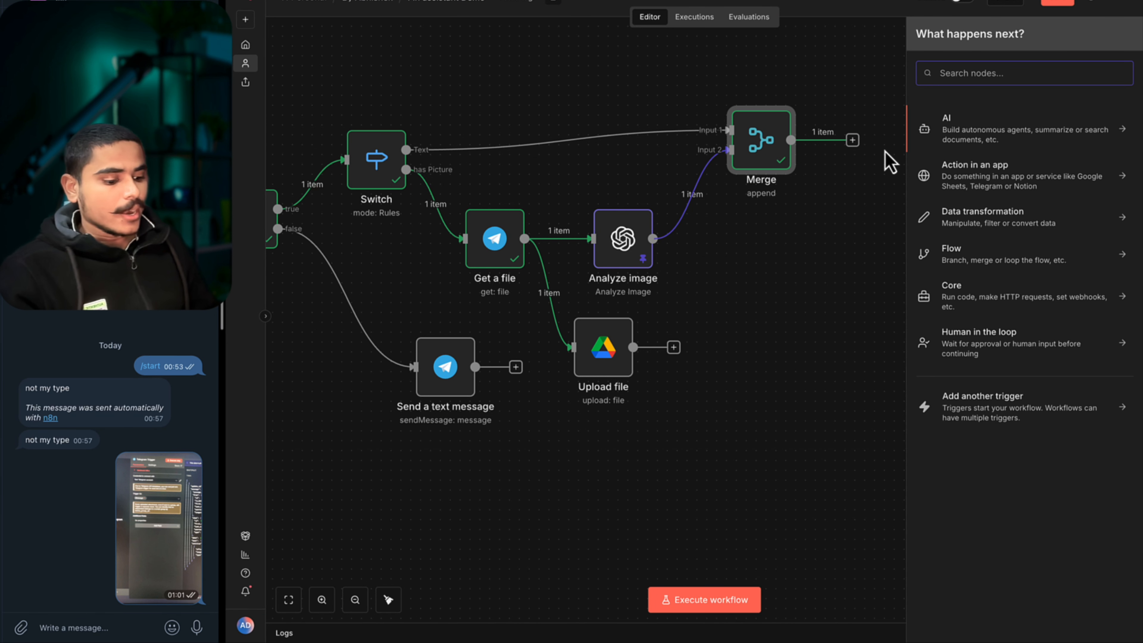
Add an Edit Fields node after Merge setting an imageInput field from content[0].text.
type("set")
left_click(937, 108)
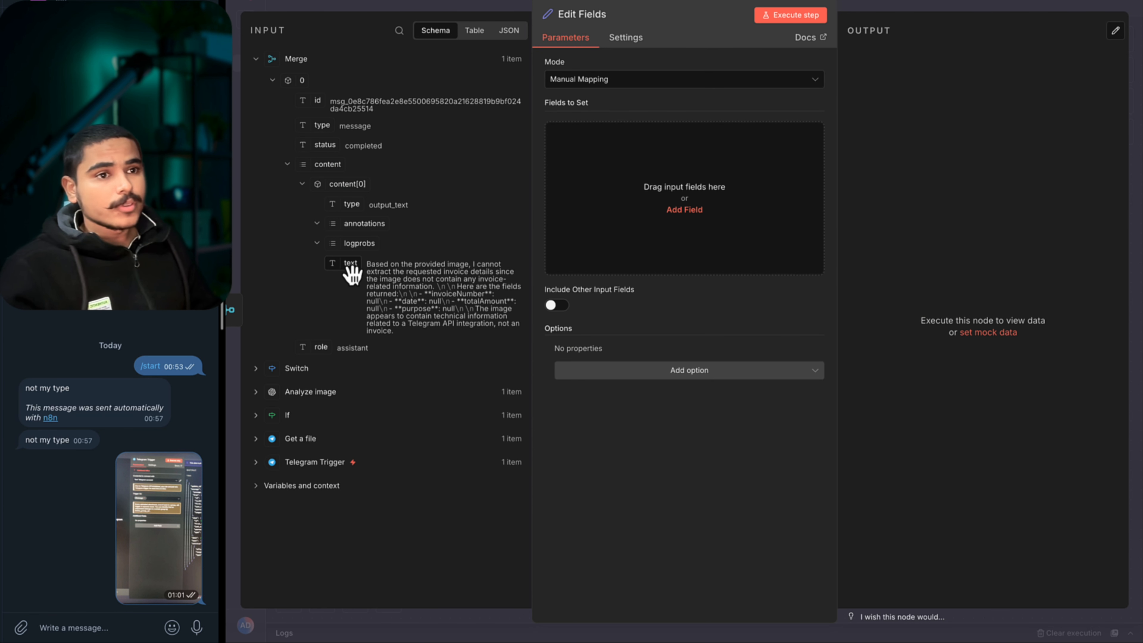
left_click_drag(352, 274, 620, 208)
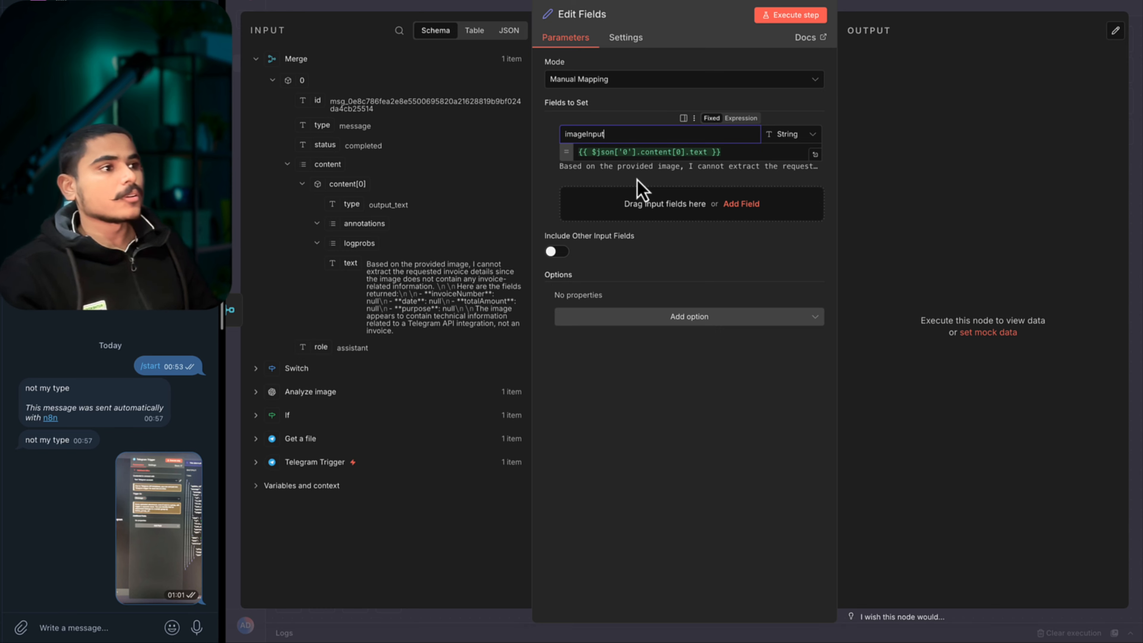
left_click(318, 86)
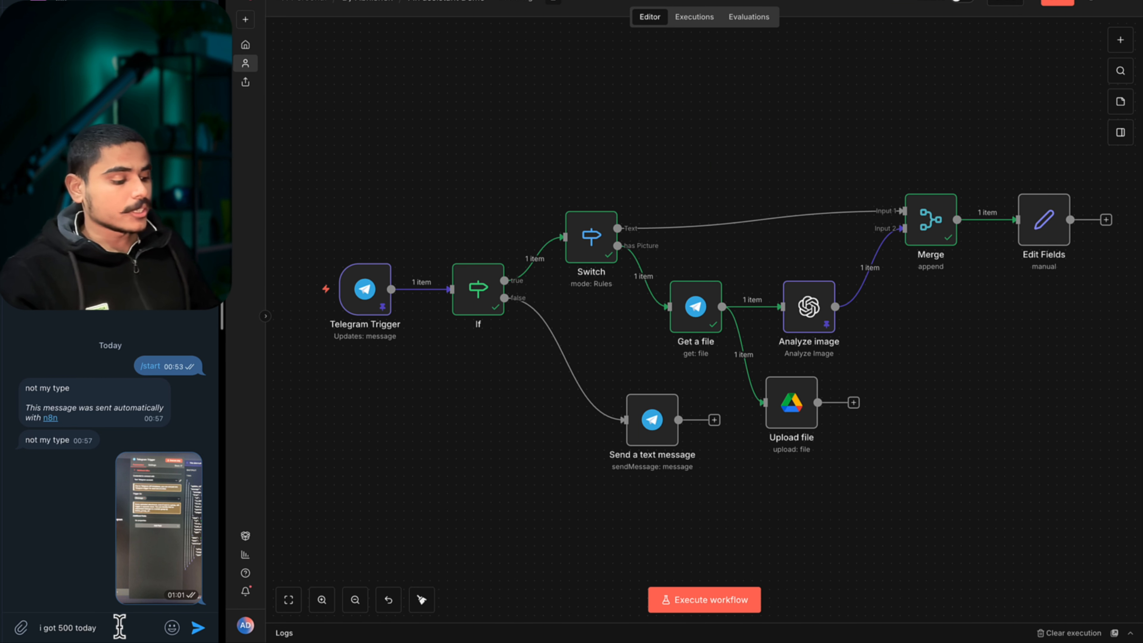
Send 'i got 500 today' to the bot and pin it as the Telegram Trigger's test data.
key("Return")
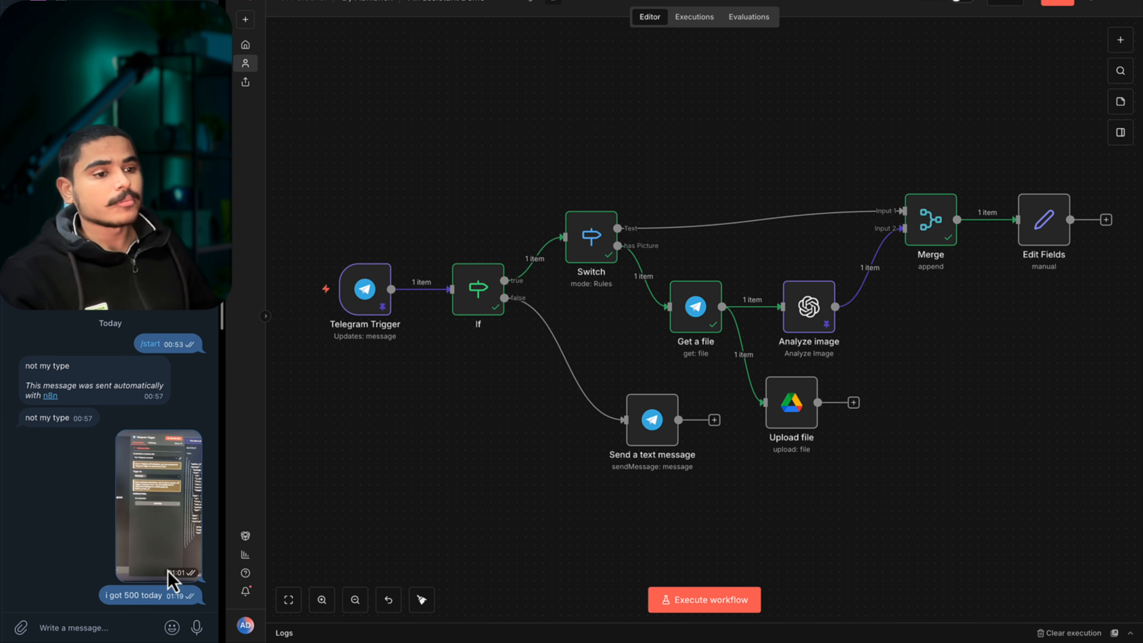
double_click(374, 289)
left_click(342, 311)
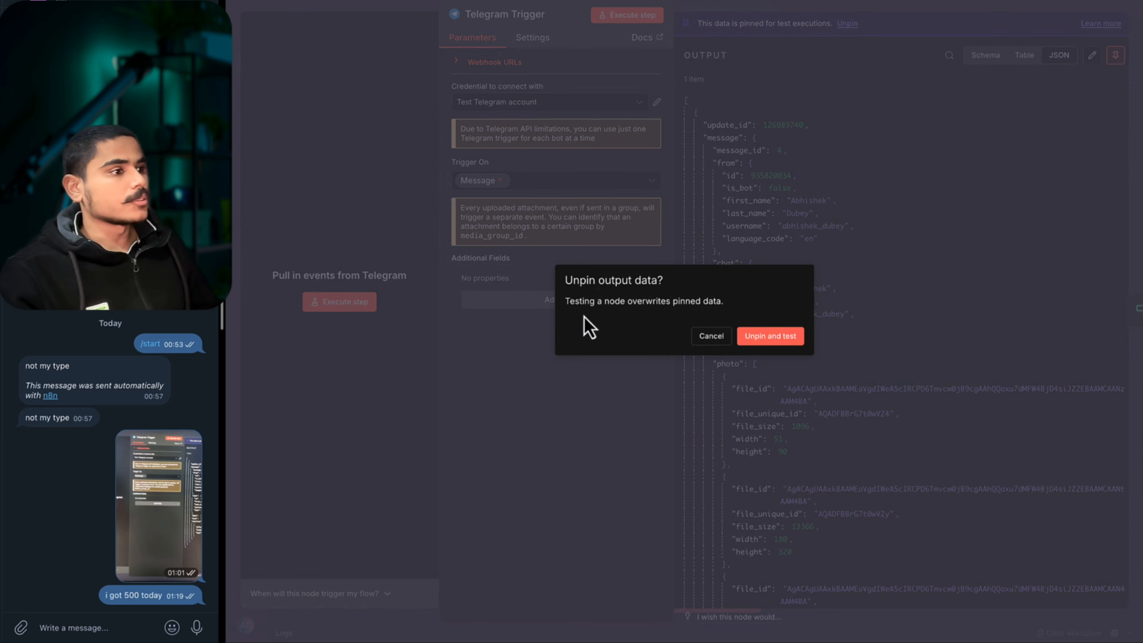
left_click(773, 341)
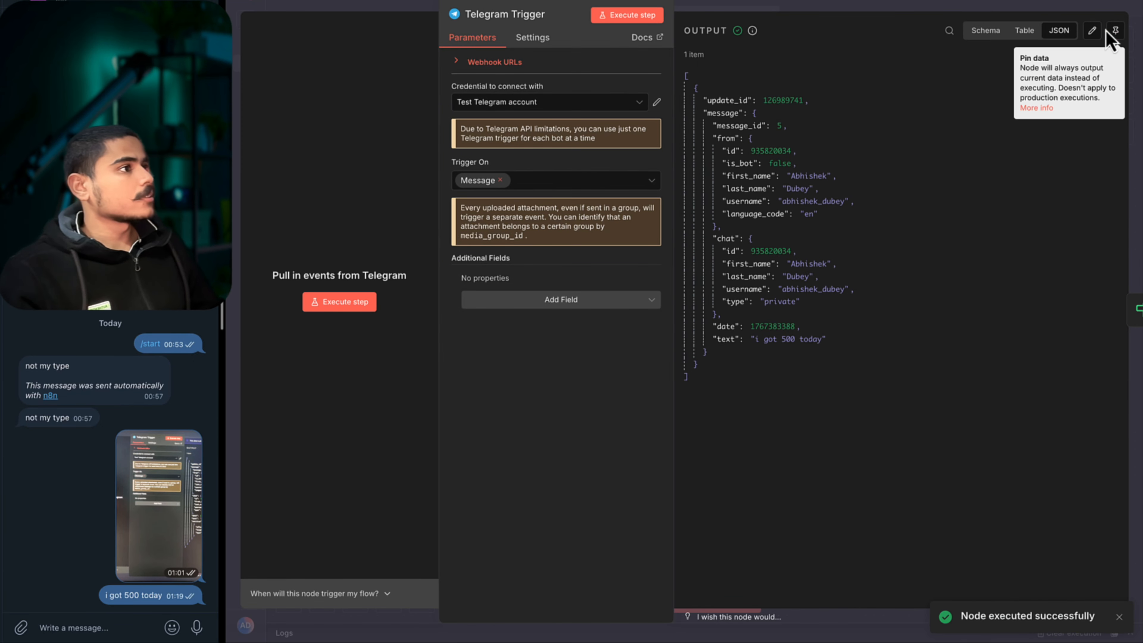
left_click(1115, 30)
Run the workflow up to Merge and open the Edit Fields node.
key("Escape")
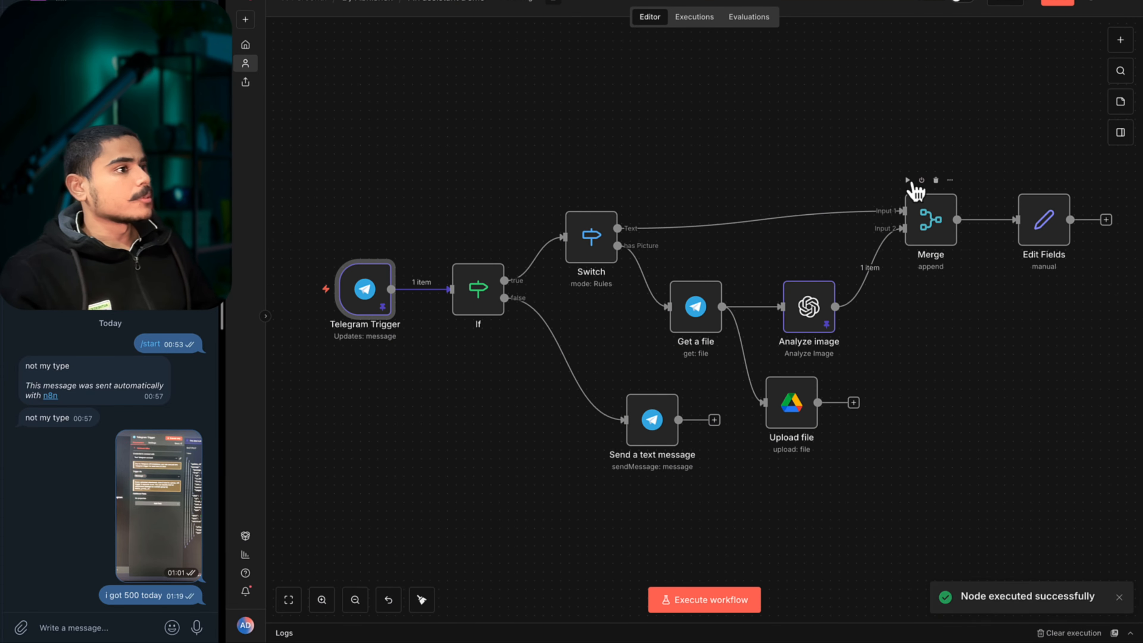
left_click(914, 184)
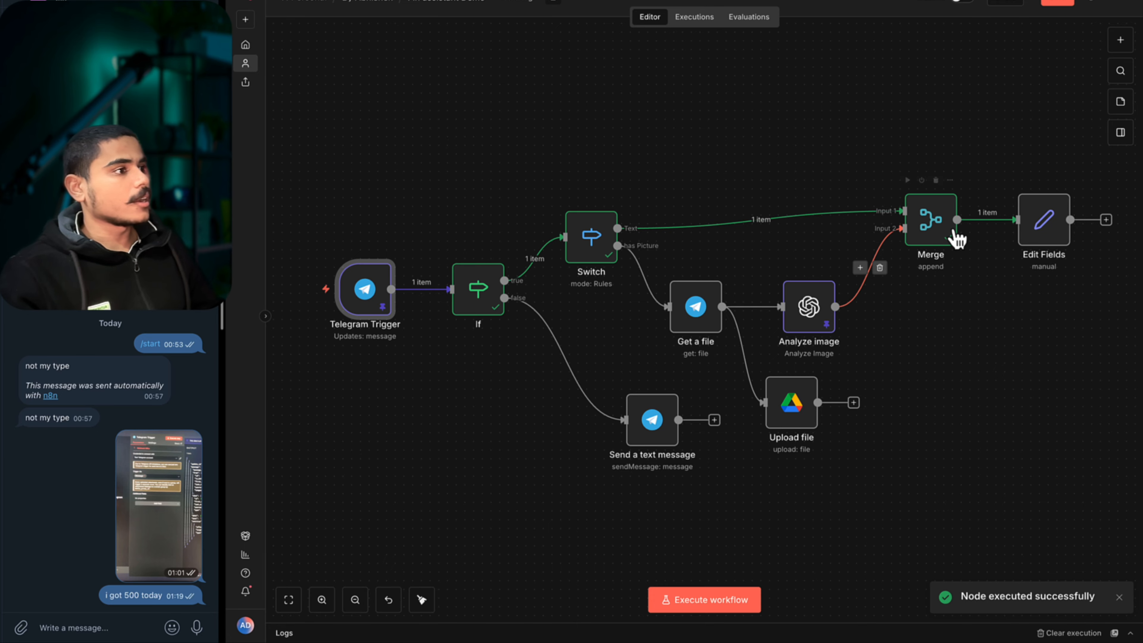
double_click(1044, 225)
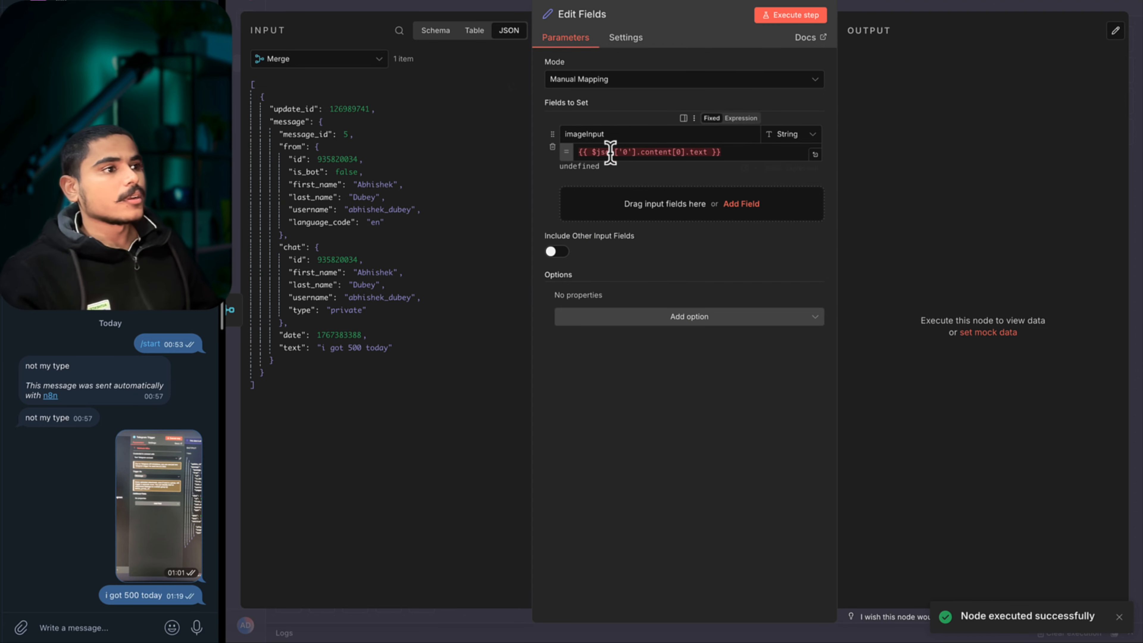
Add a textInput field in Edit Fields holding message.text.
left_click_drag(293, 348, 666, 209)
double_click(611, 193)
triple_click(612, 194)
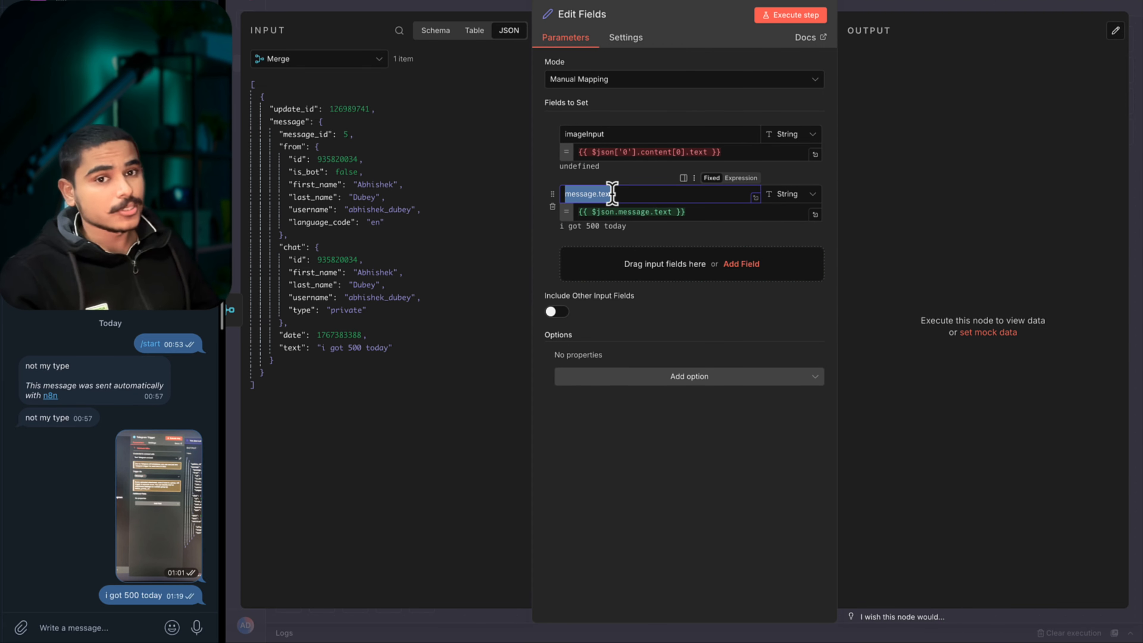
type("textInput")
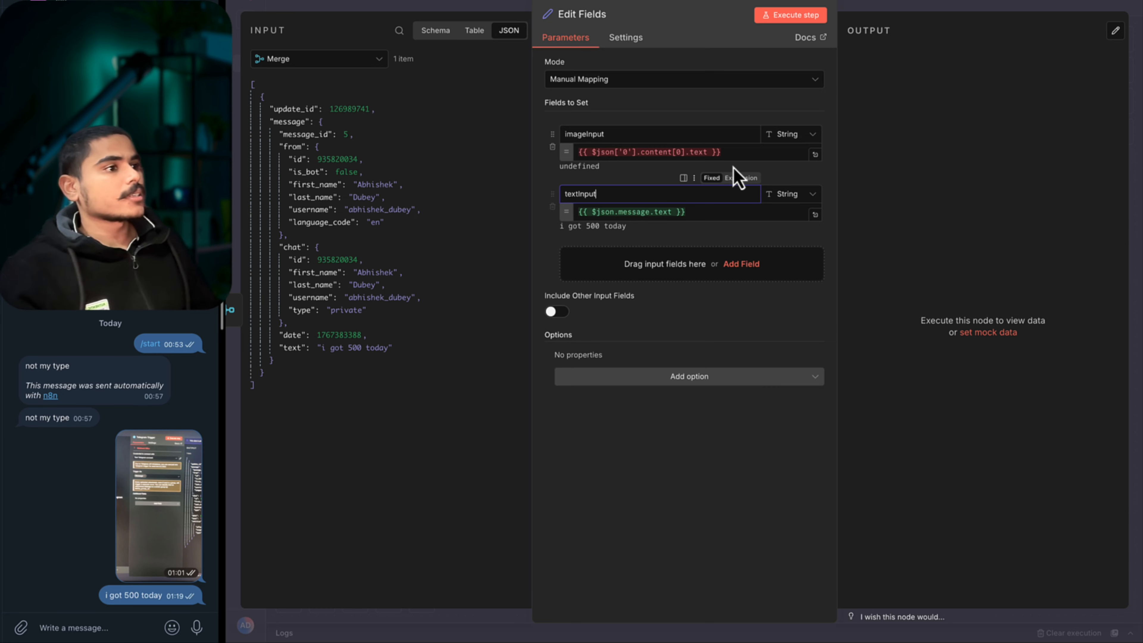
Test Edit Fields, checking output textInput 'i got 500 today' and imageInput null.
left_click(780, 21)
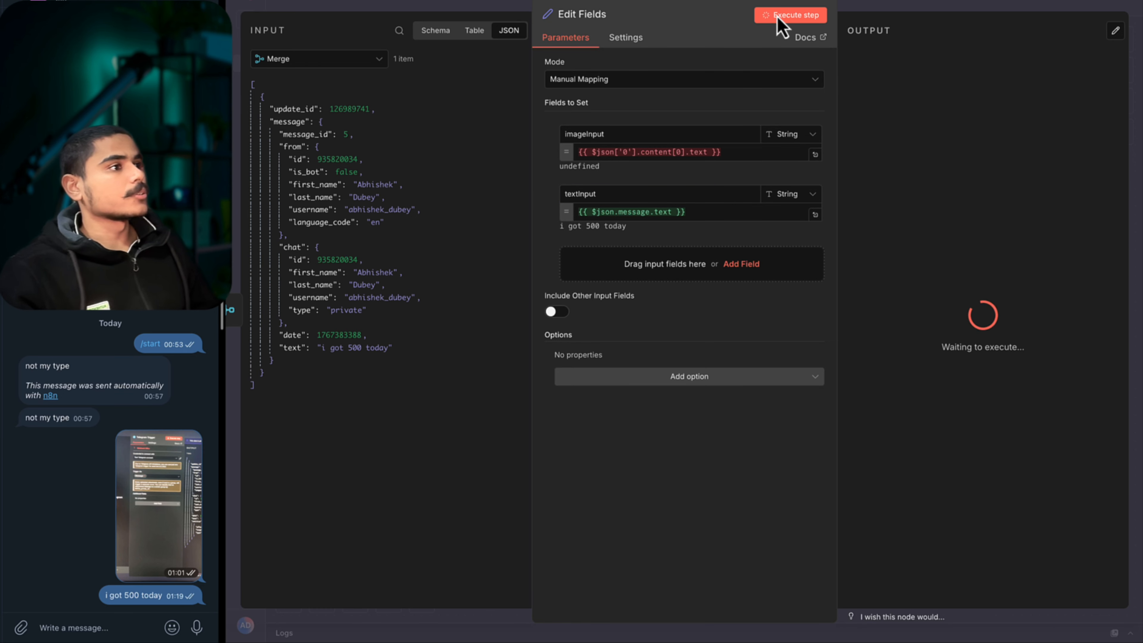
left_click_drag(882, 100, 902, 114)
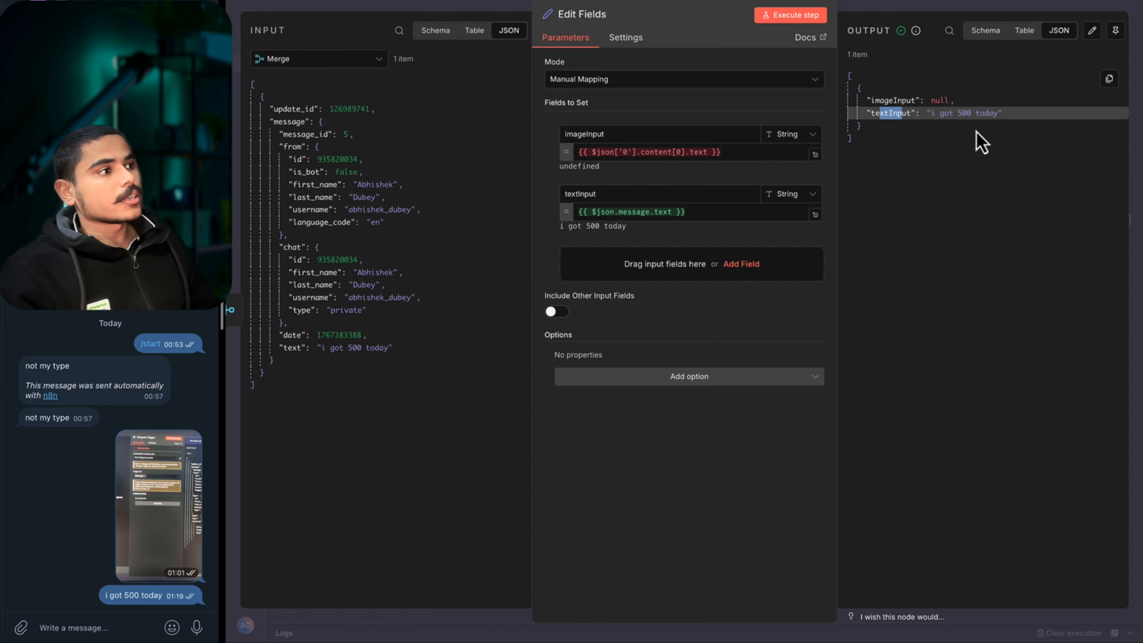
left_click(900, 176)
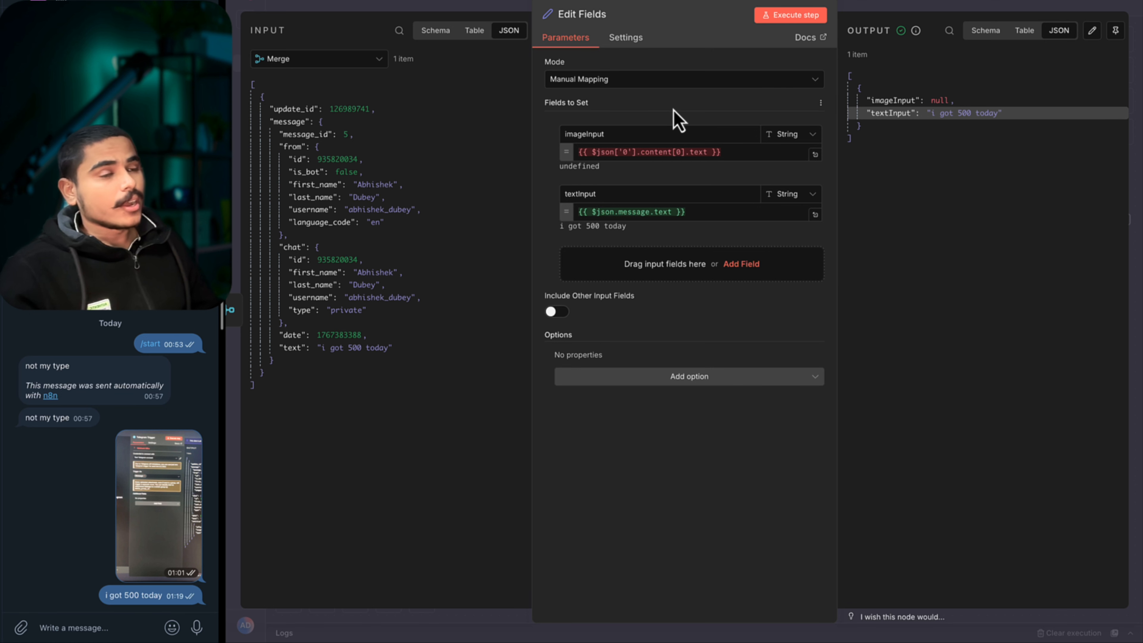
left_click_drag(874, 99, 920, 96)
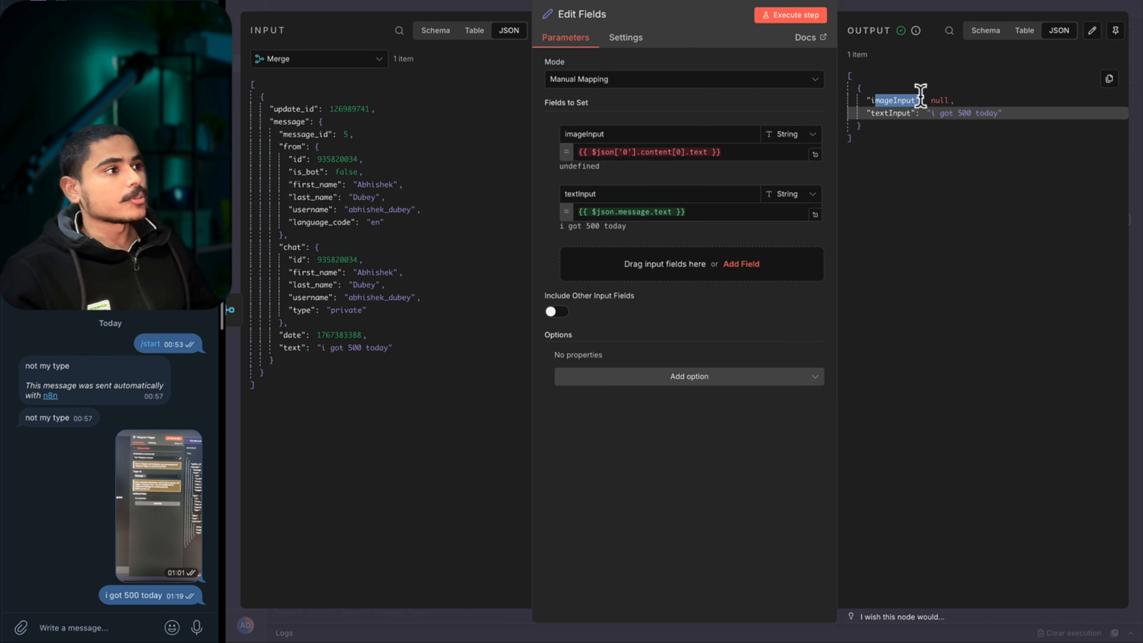
left_click(894, 143)
double_click(890, 112)
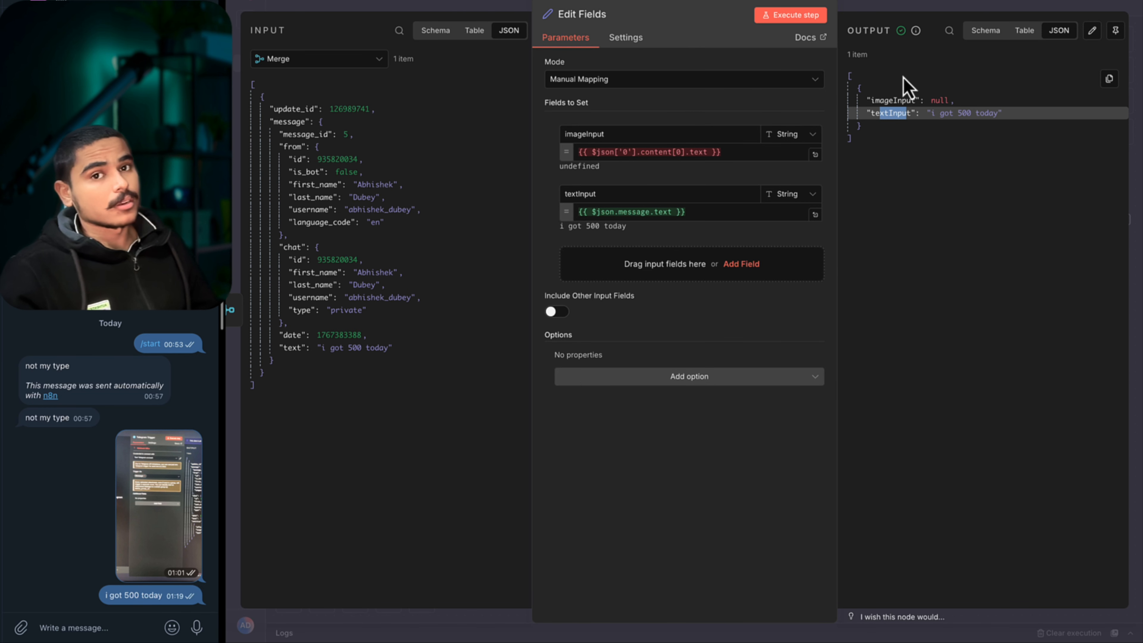
left_click(889, 5)
scroll(873, 57, "right", 6)
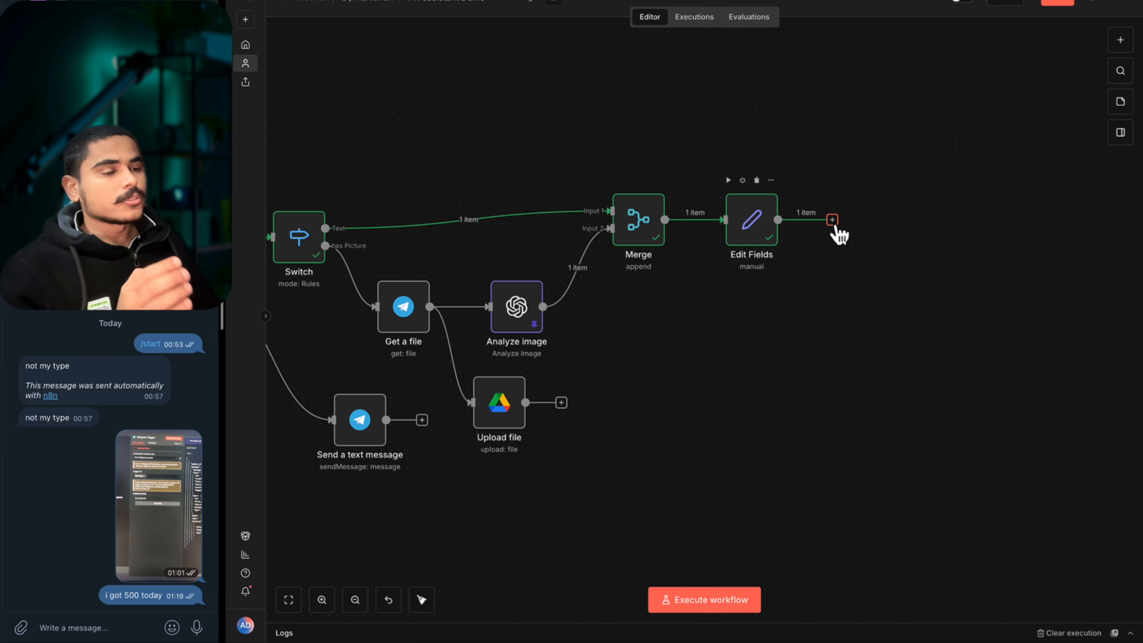
Add an AI Agent node after Edit Fields with a manually defined prompt.
left_click(833, 220)
type("ai ag")
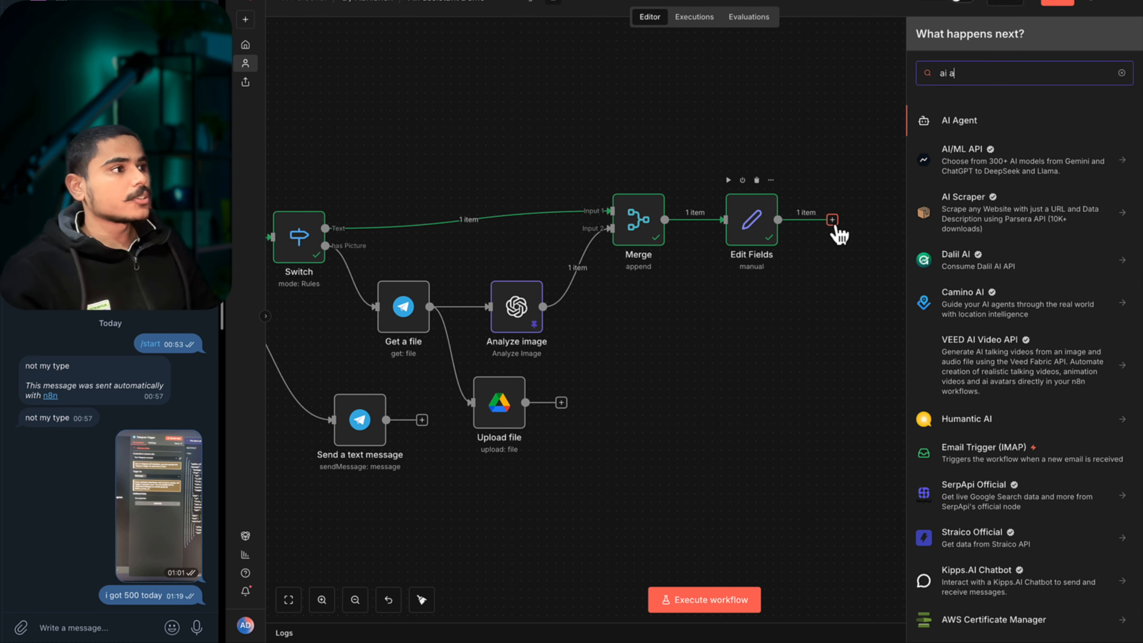
left_click(950, 122)
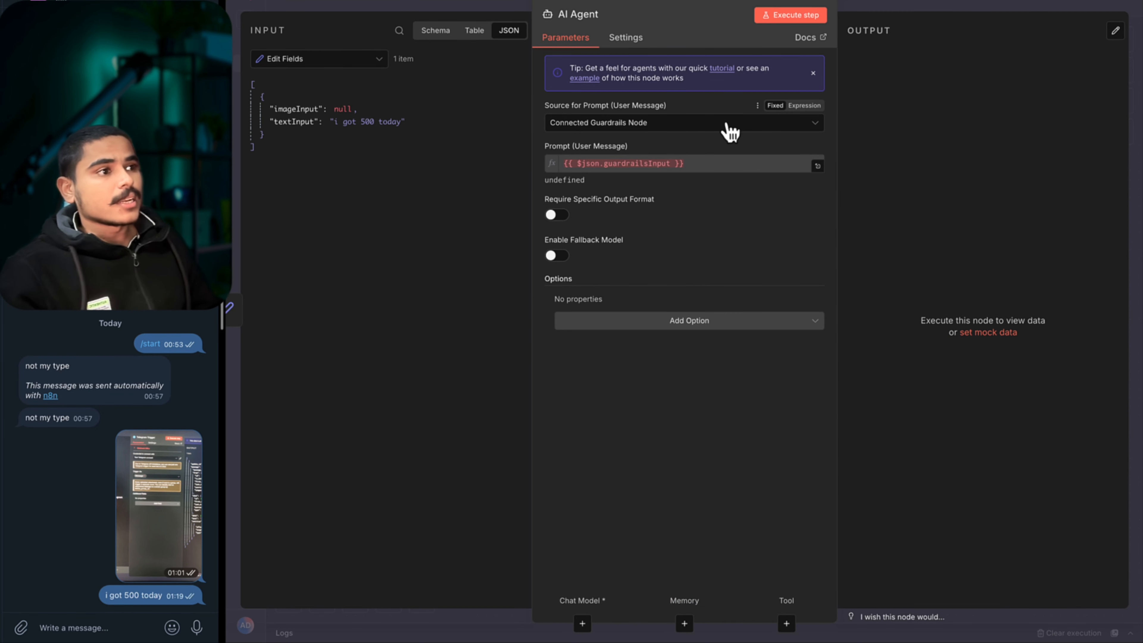
left_click(711, 126)
left_click(661, 252)
Set the prompt to {{ $json.imageInput || $json.textInput }}, resolving to 'i got 500 today'.
left_click(652, 165)
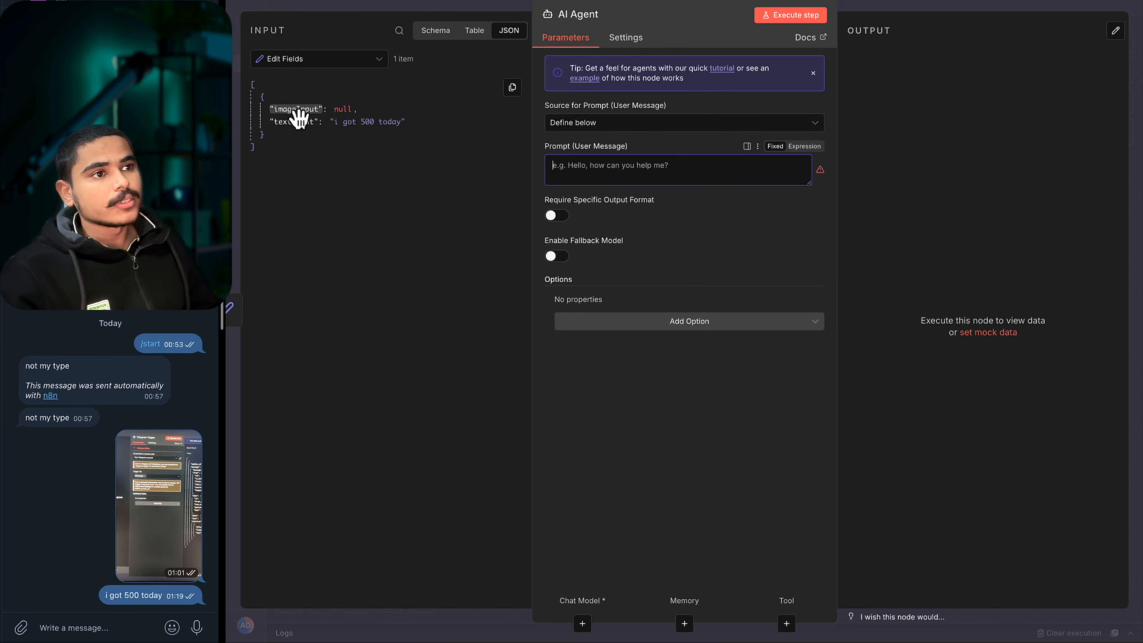
left_click_drag(295, 109, 614, 171)
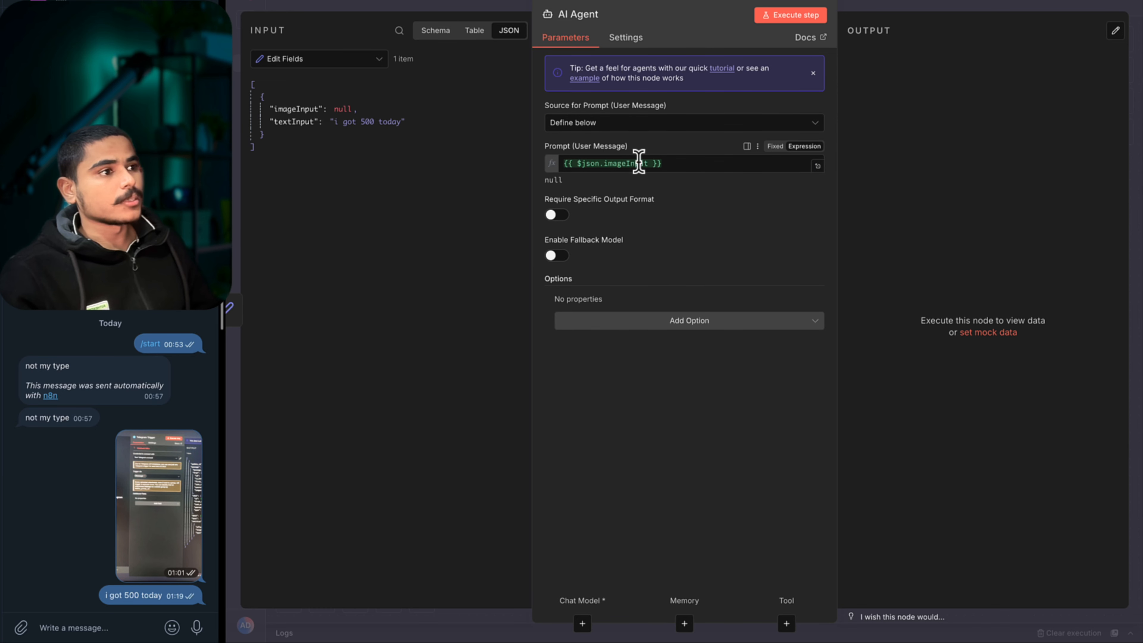
left_click(657, 173)
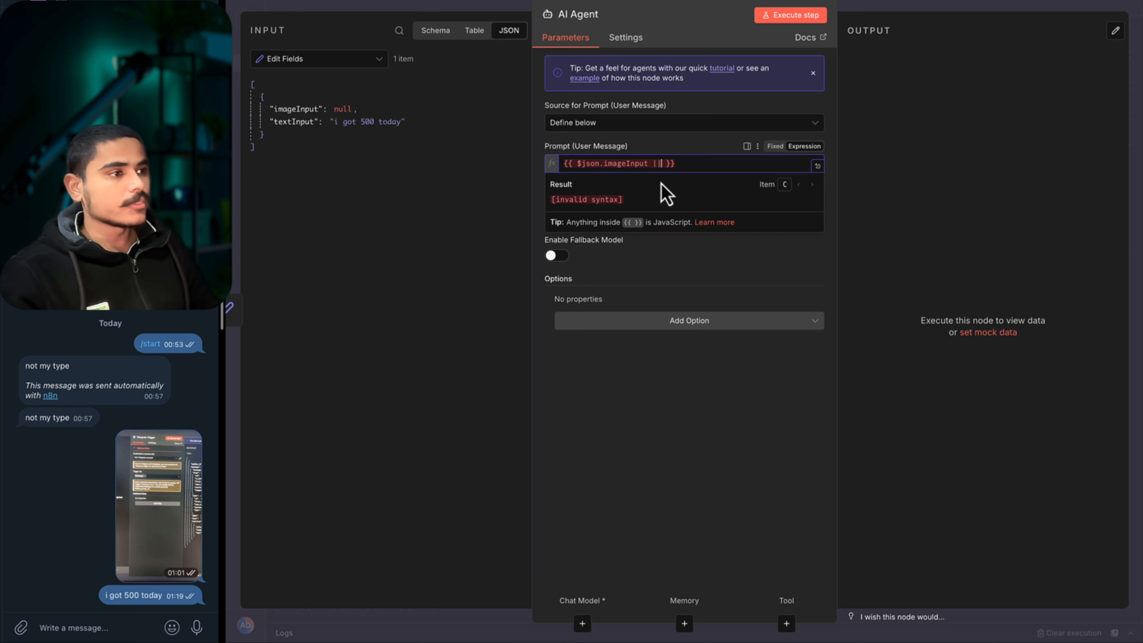
left_click_drag(293, 122, 669, 174)
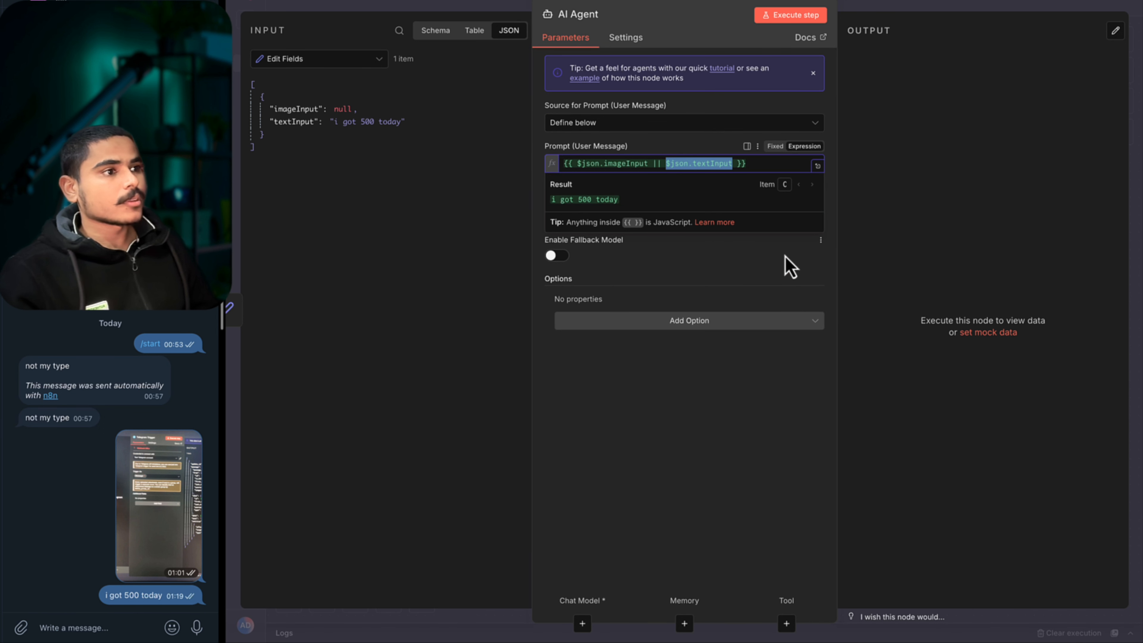
left_click(931, 204)
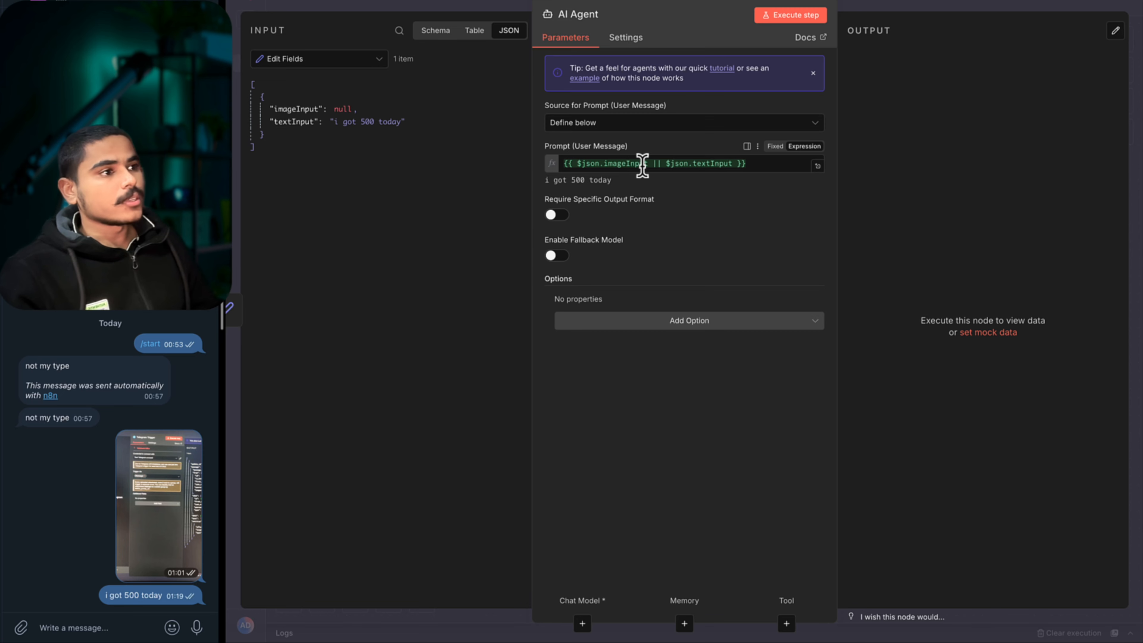
left_click_drag(666, 163, 738, 163)
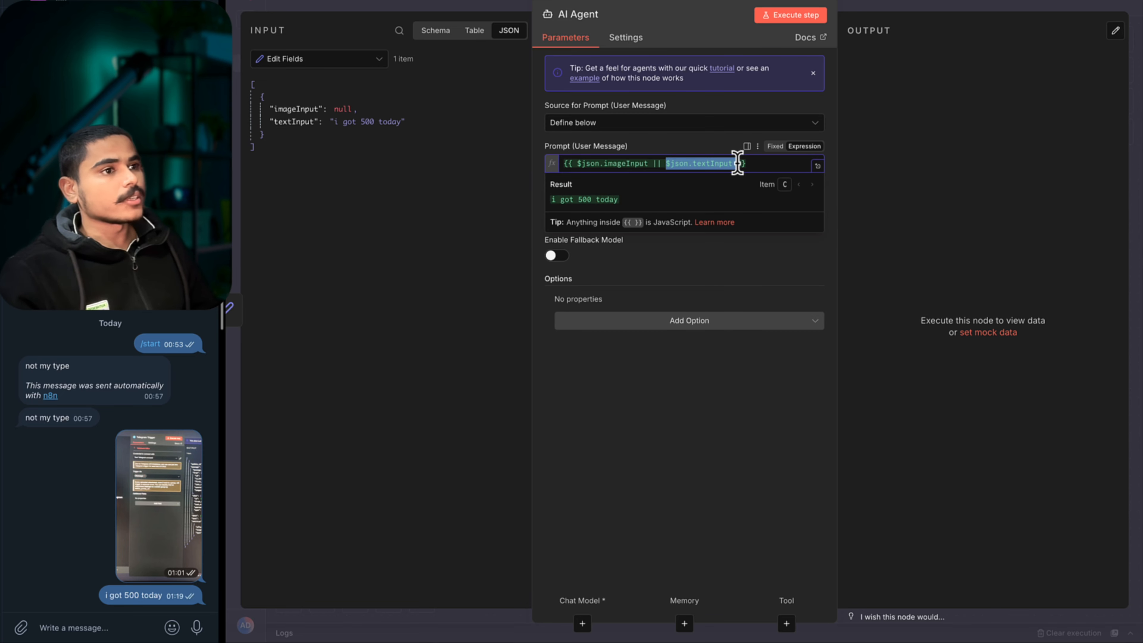
left_click_drag(364, 111, 314, 109)
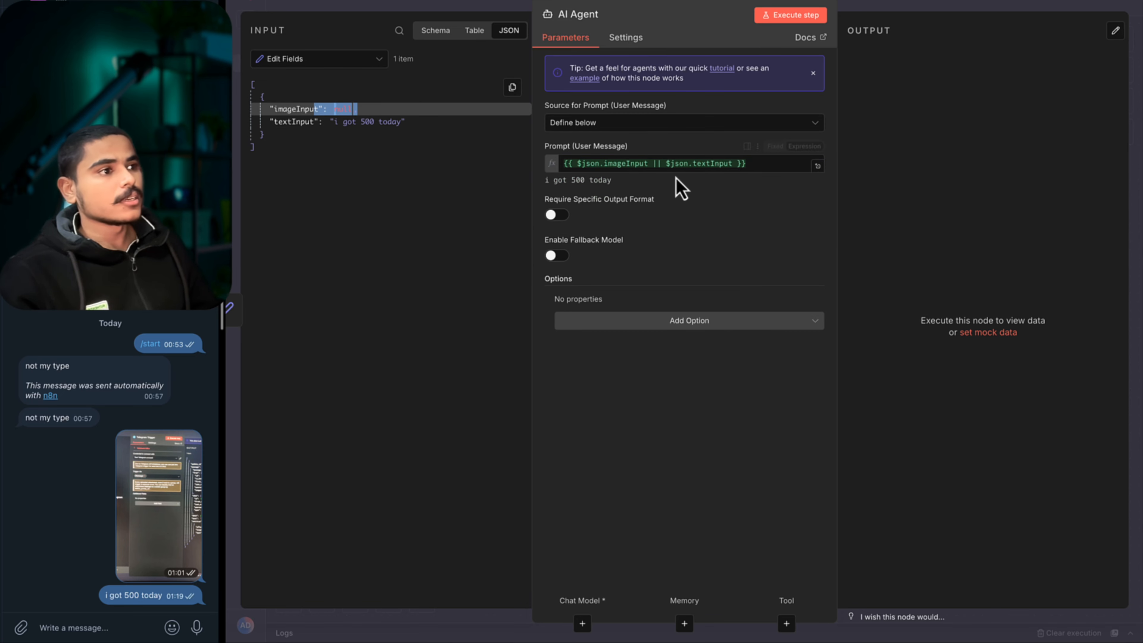
double_click(622, 163)
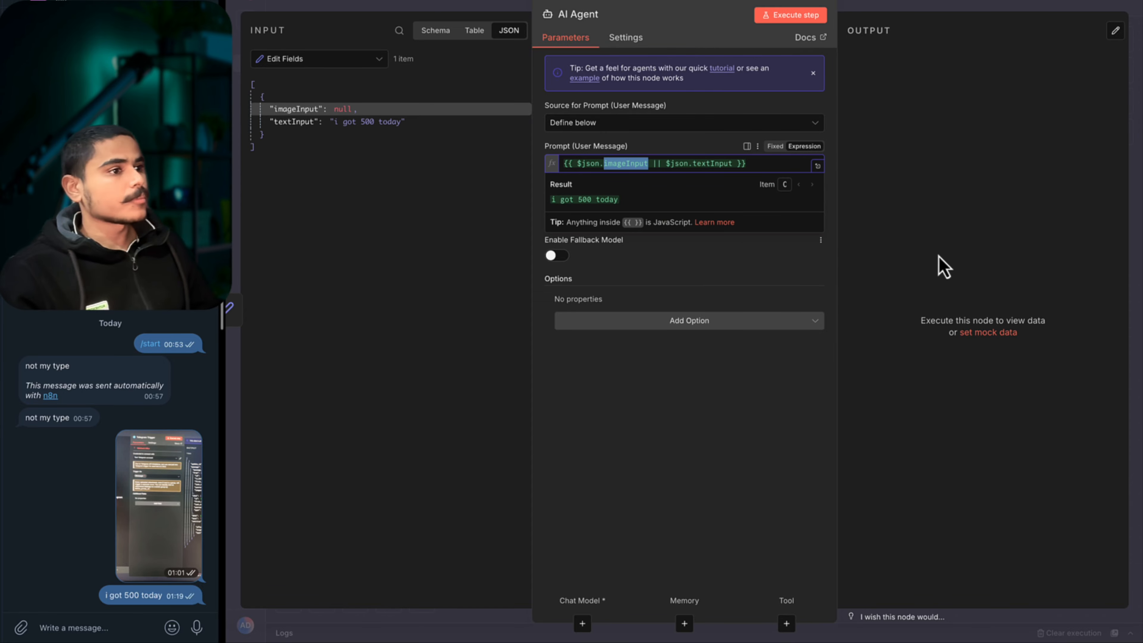
left_click(870, 263)
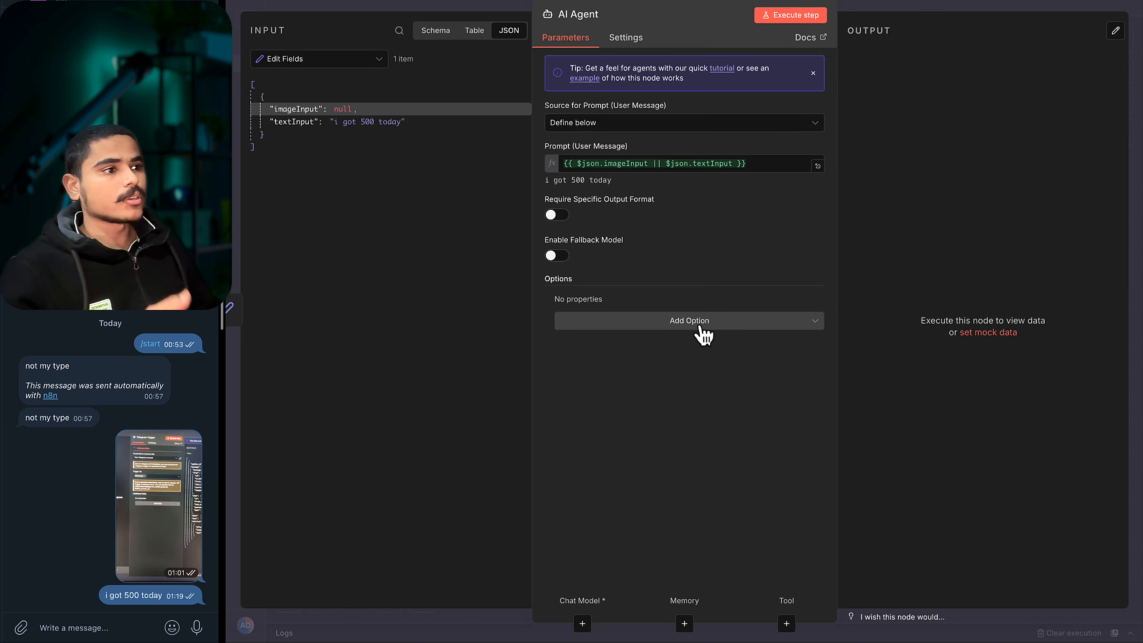
Add a System Message to the AI Agent, clear its default, and paste the finance prompt as an expression.
left_click(704, 334)
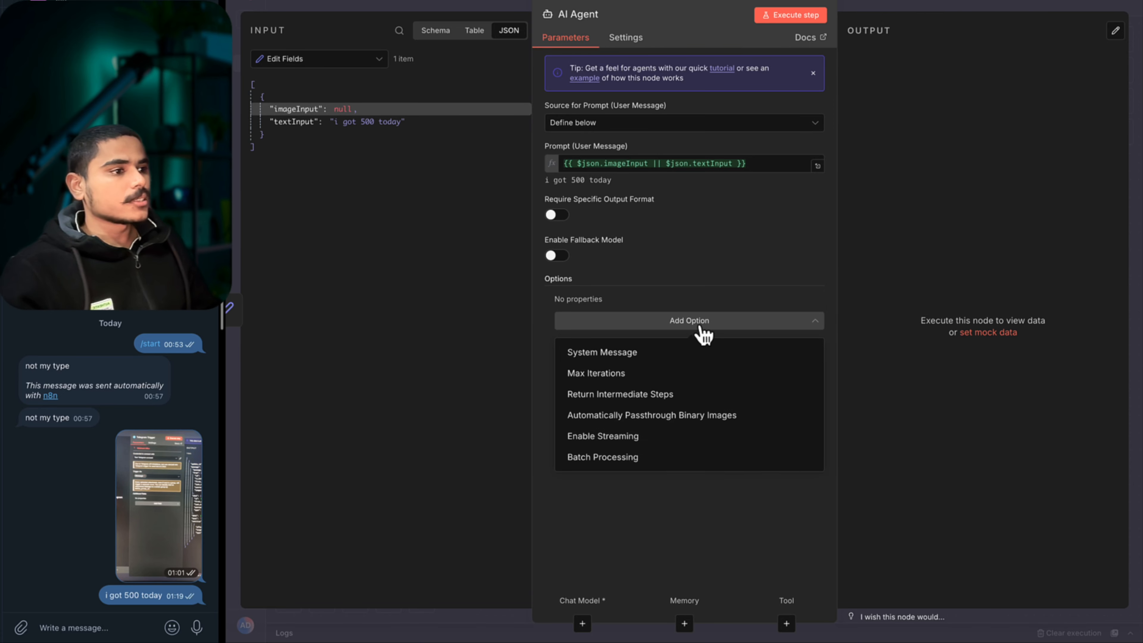
left_click(606, 353)
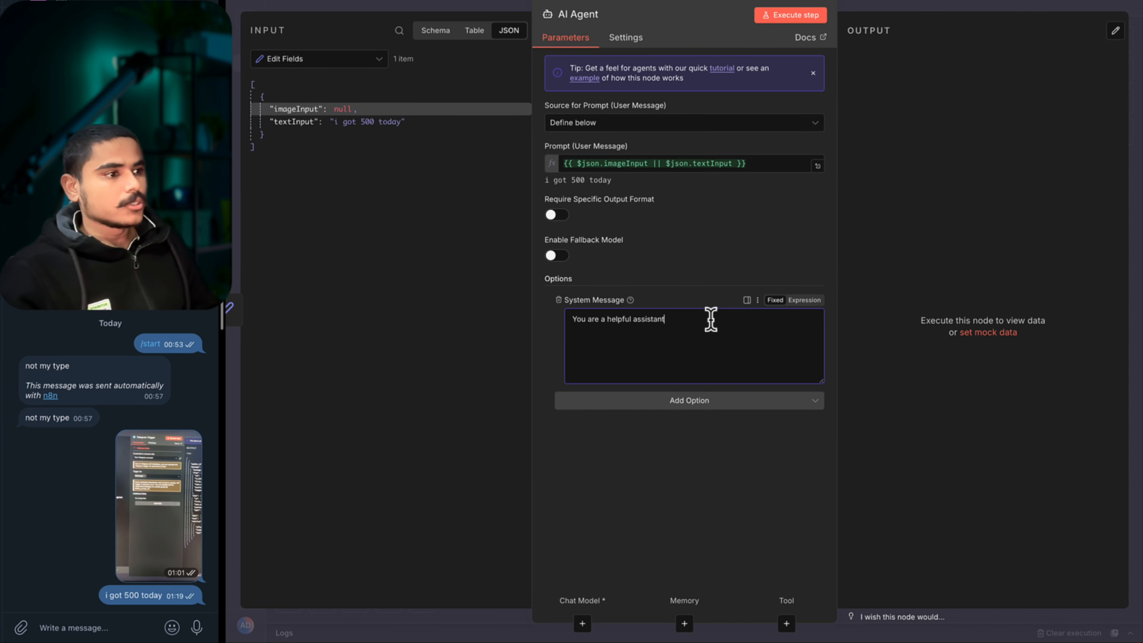
key("ctrl+a")
key("BackSpace")
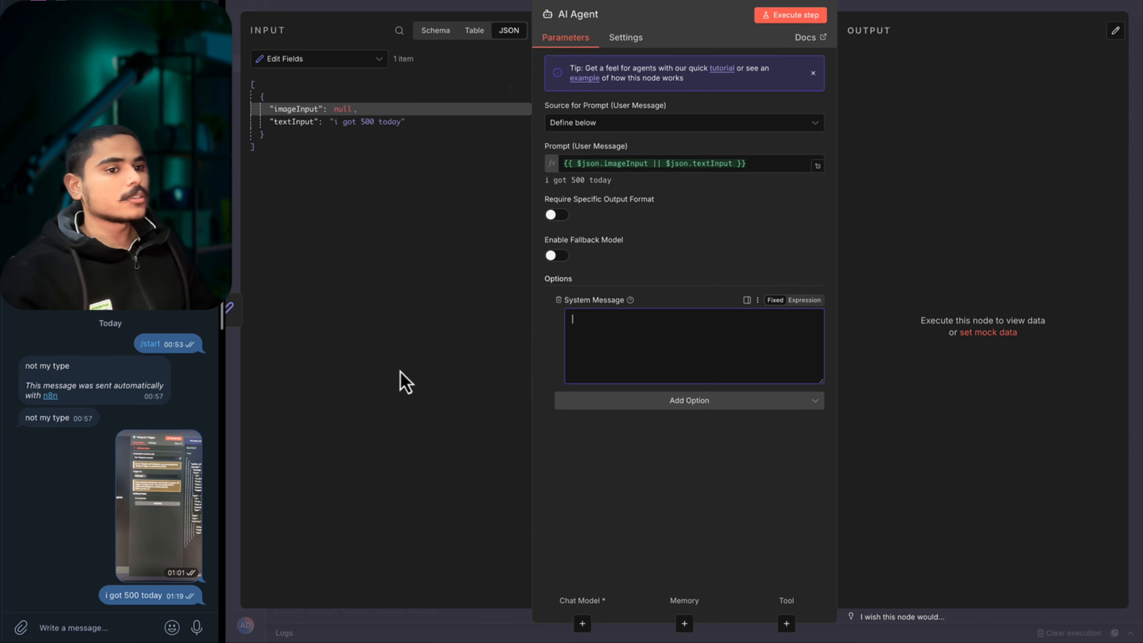
left_click(802, 300)
left_click(822, 327)
left_click(679, 178)
key("ctrl+v")
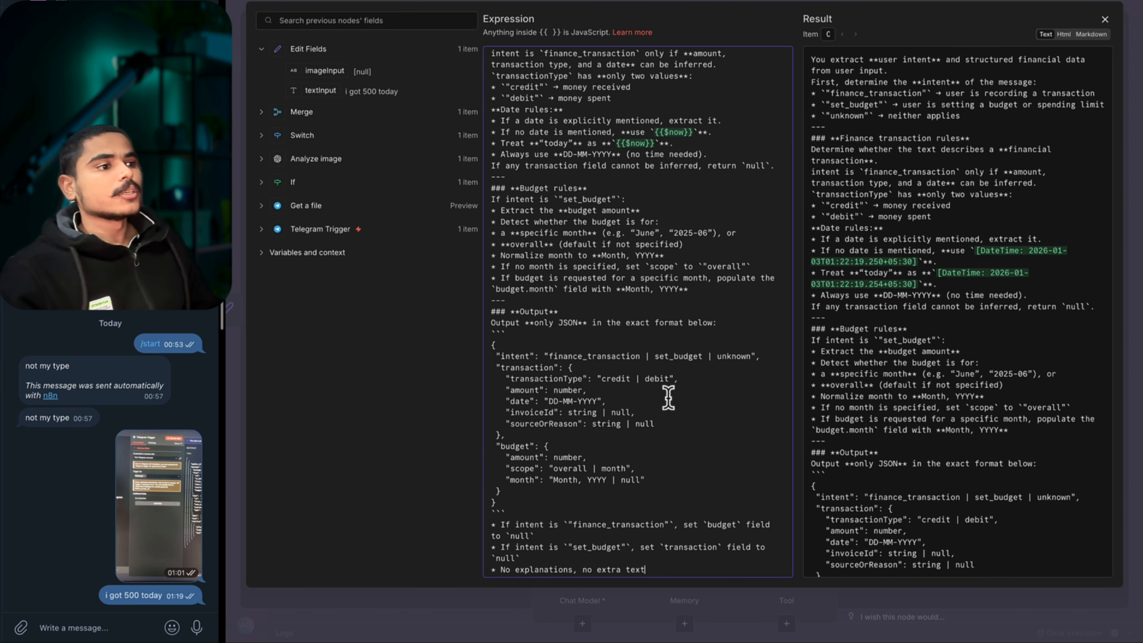
Review the prompt's JSON template: intents finance_transaction, set_budget, unknown, transaction and budget fields.
scroll(668, 398, "down", 1)
left_click_drag(497, 497, 463, 340)
left_click(505, 329)
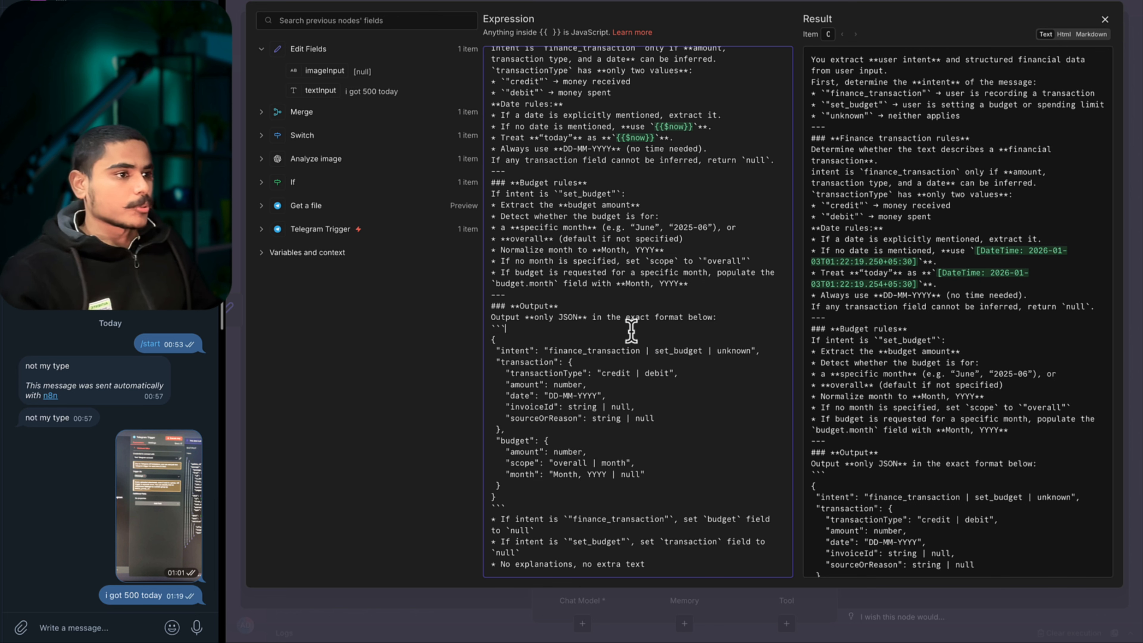
double_click(581, 351)
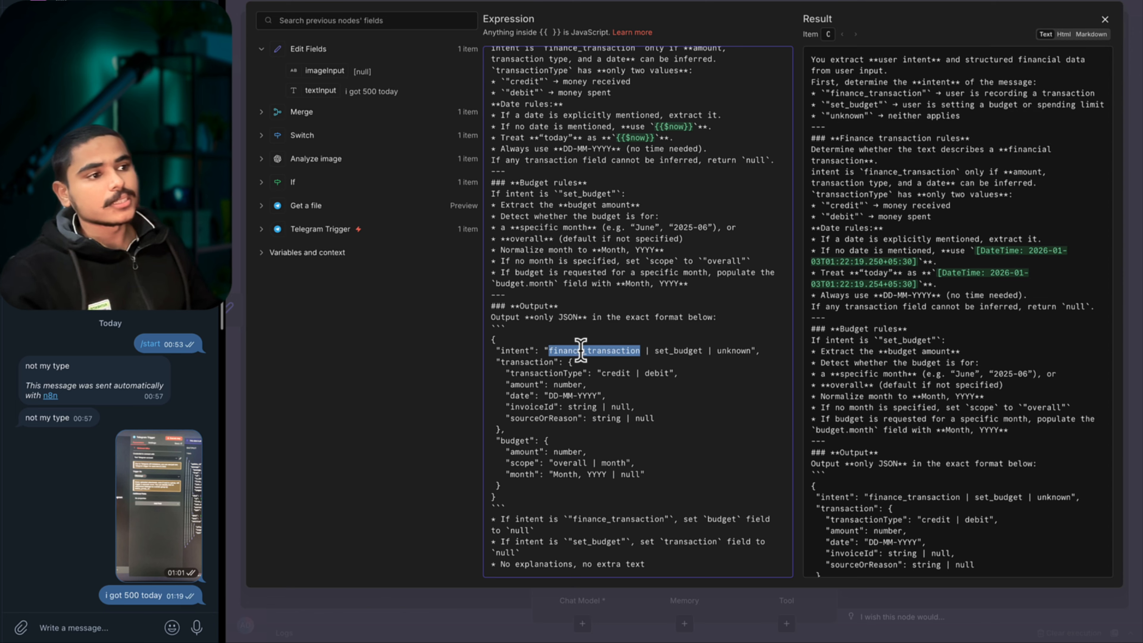
double_click(684, 351)
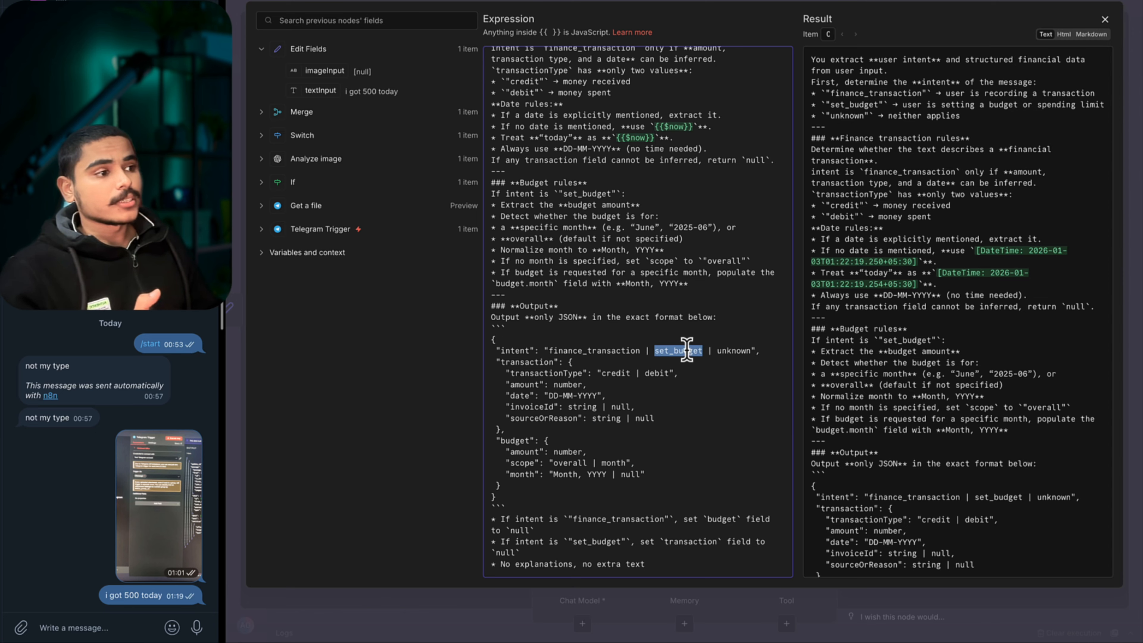
double_click(734, 350)
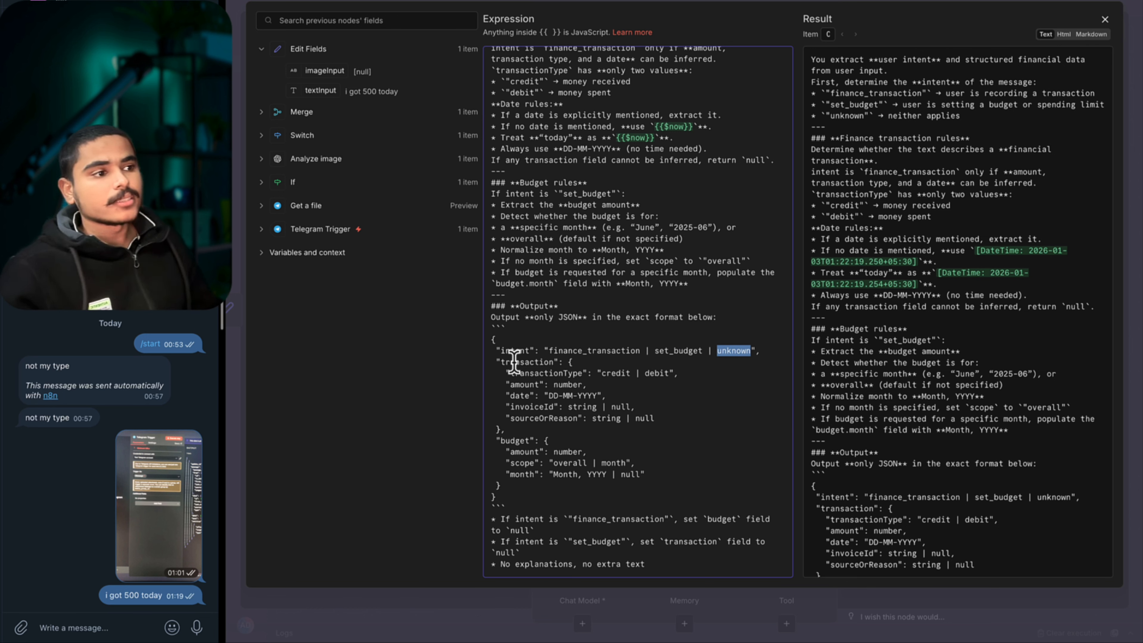
left_click_drag(505, 372, 672, 373)
left_click_drag(588, 384, 503, 407)
left_click_drag(663, 417, 516, 419)
left_click(510, 484)
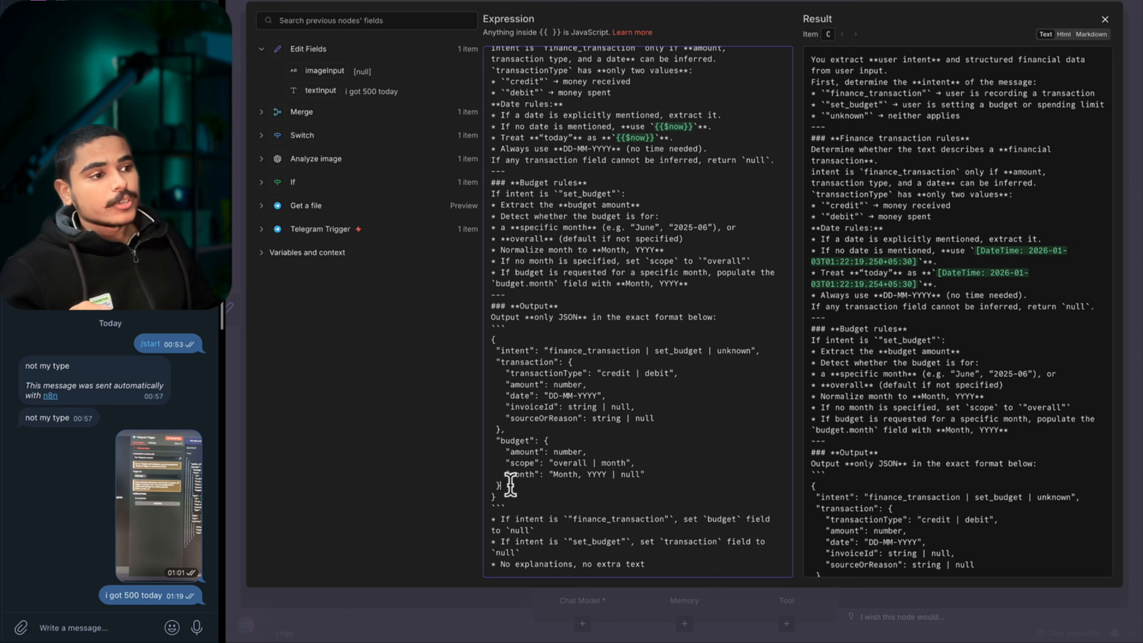
left_click_drag(510, 485, 477, 439)
left_click(601, 443)
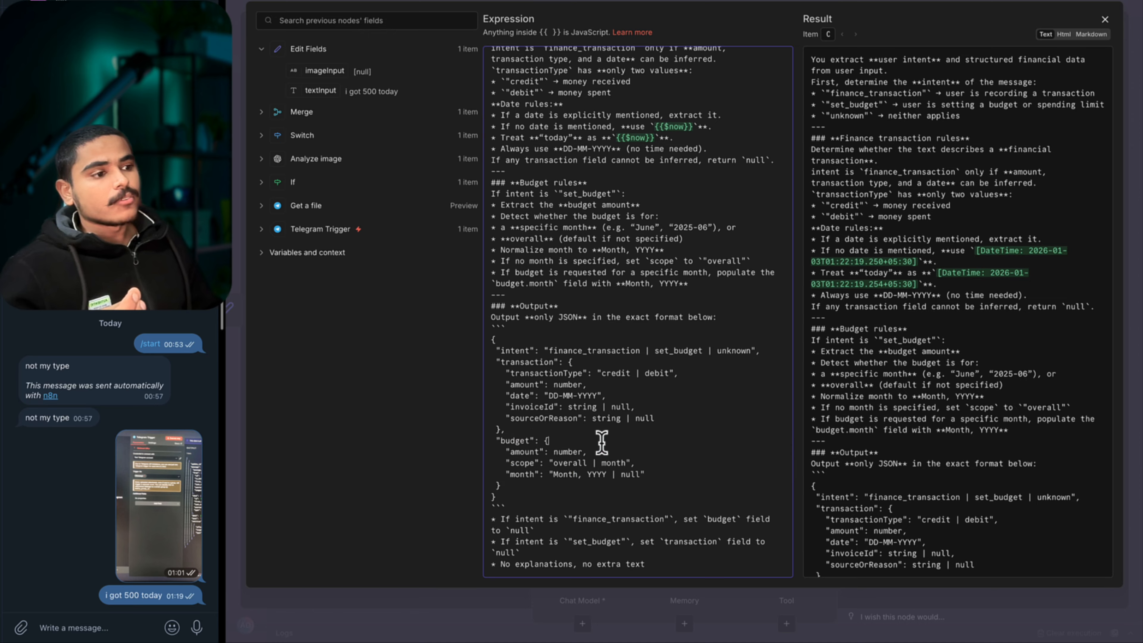
left_click_drag(635, 463, 501, 457)
left_click(691, 447)
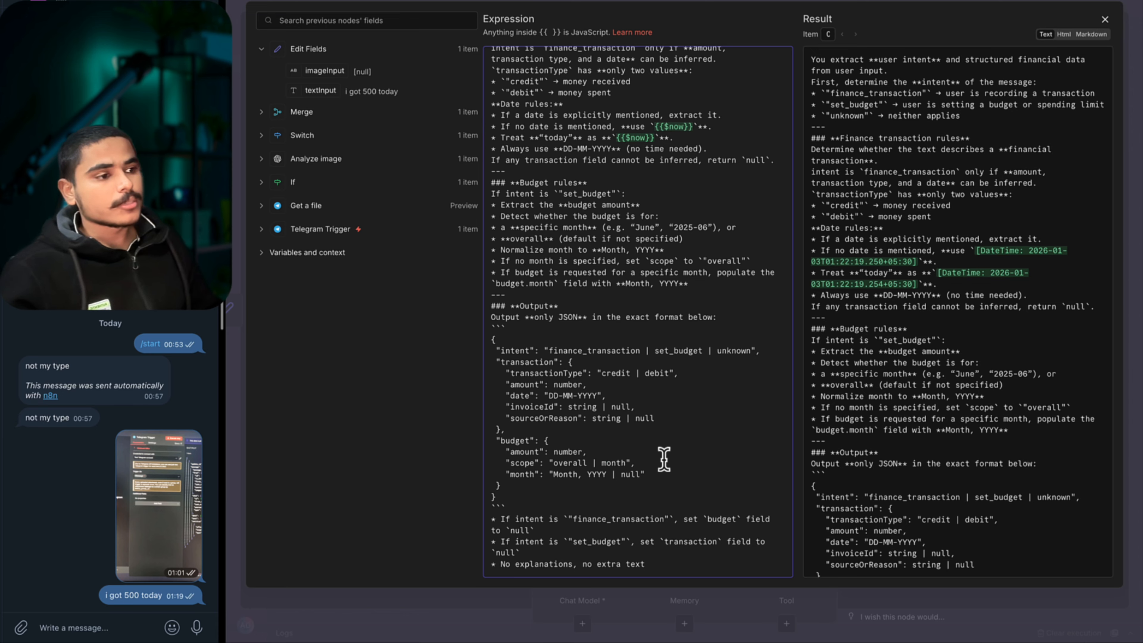
left_click_drag(662, 475, 511, 473)
left_click(640, 527)
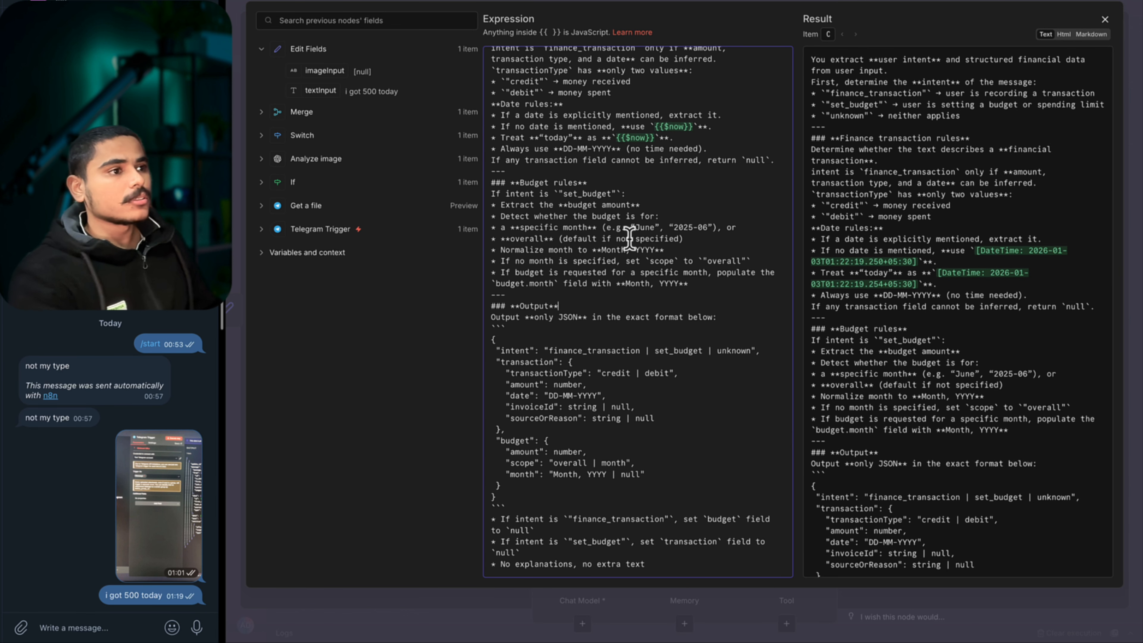
Check the rules using {{$now}} for 'today' and missing dates, plus the budget month format.
scroll(644, 161, "up", 3)
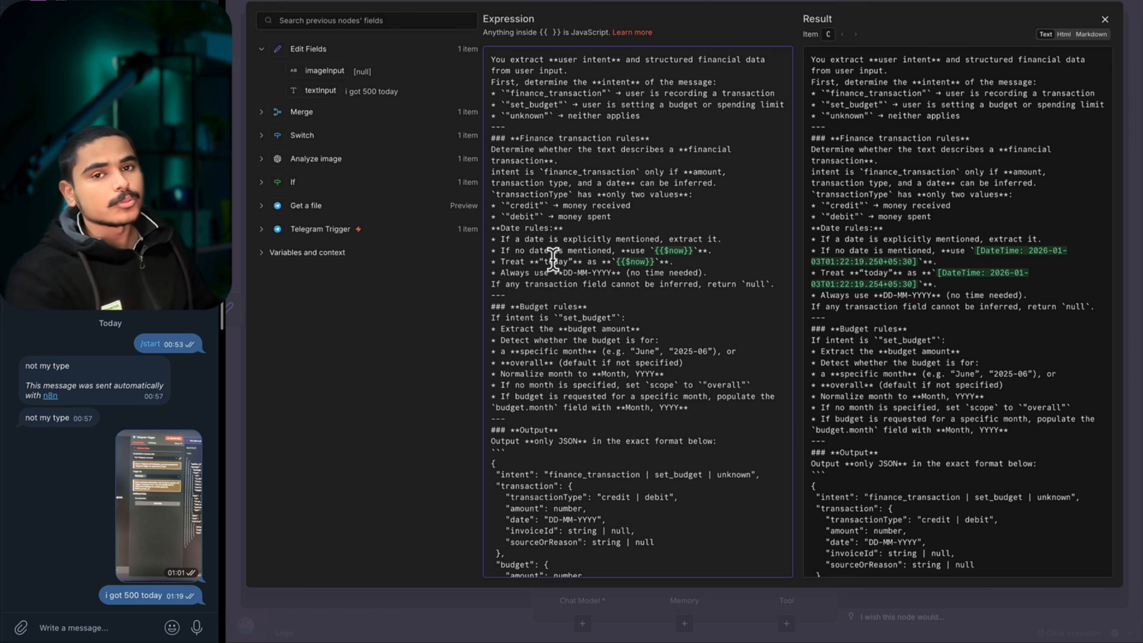
left_click_drag(536, 260, 668, 260)
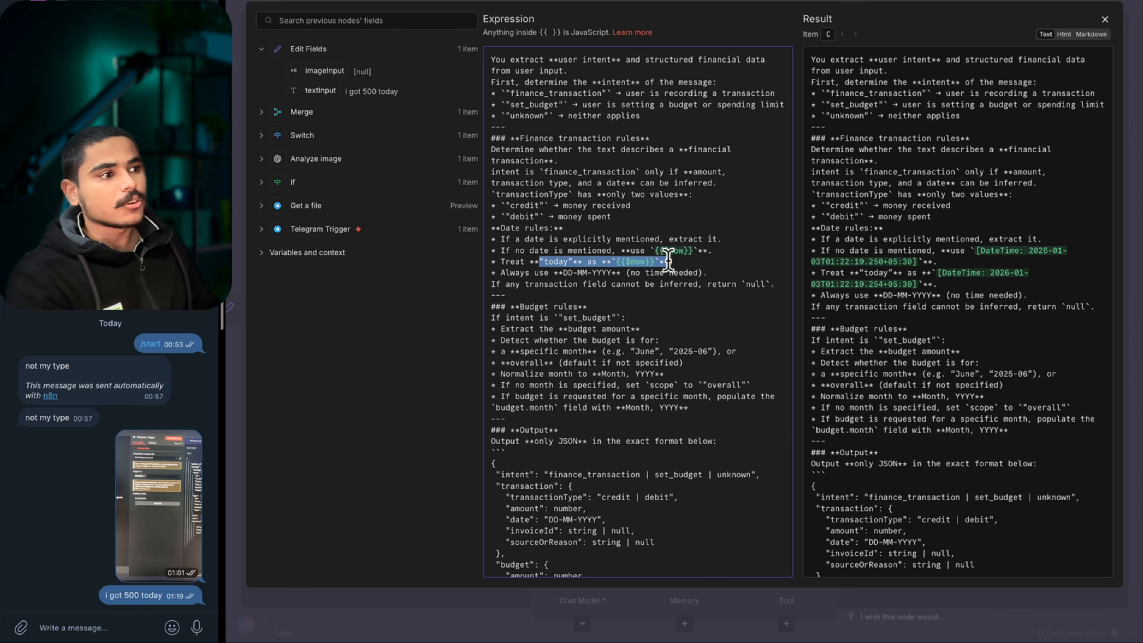
left_click(704, 261)
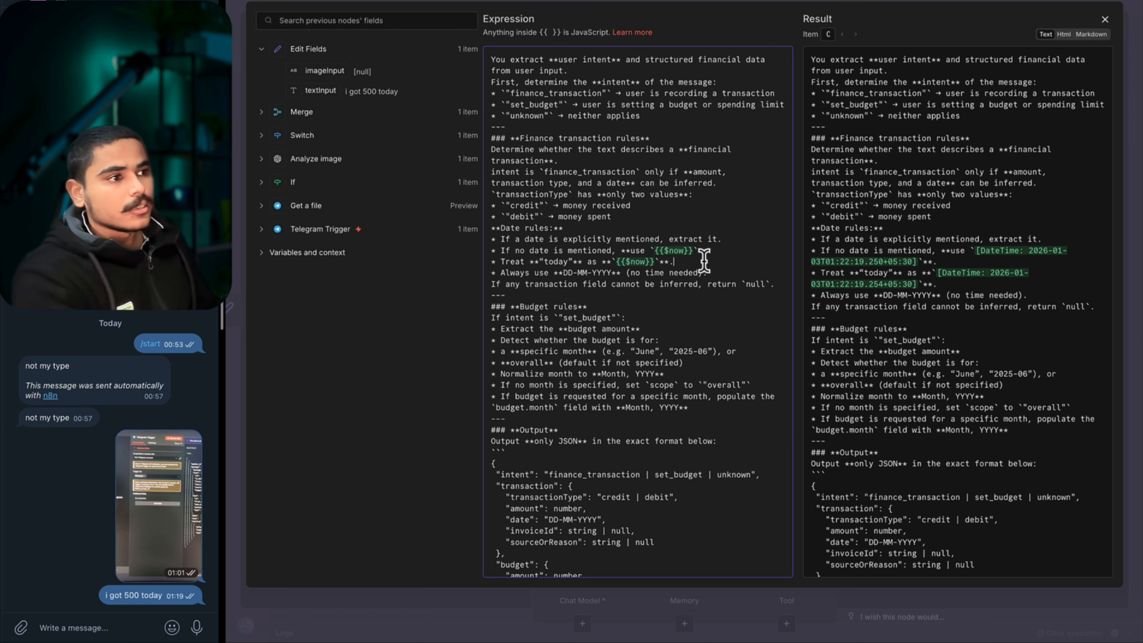
scroll(612, 407, "down", 3)
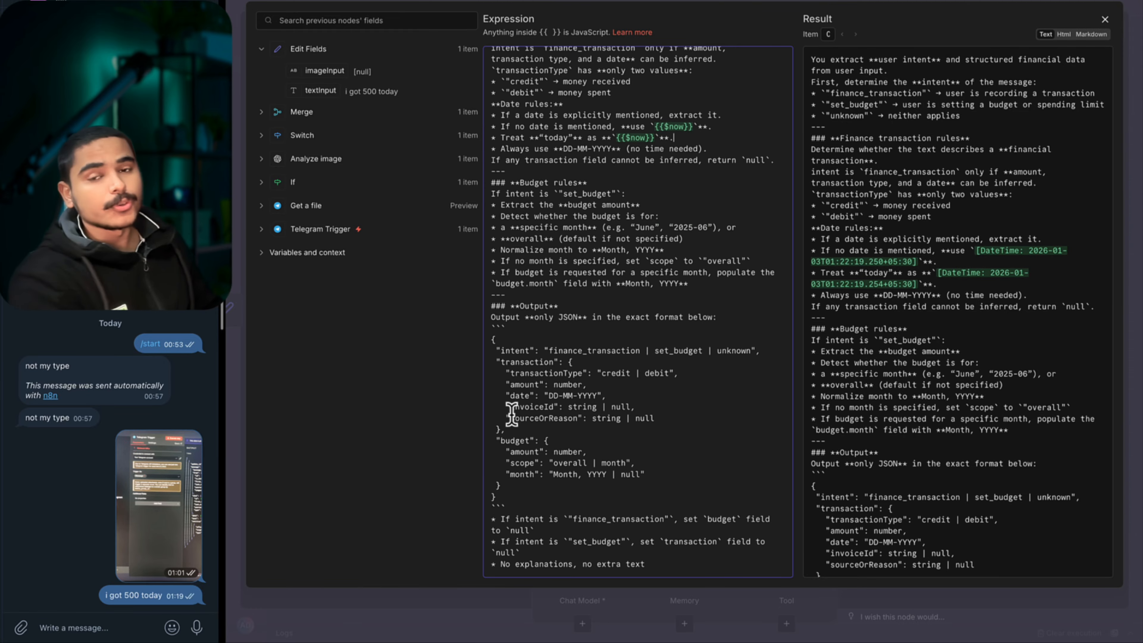
left_click_drag(505, 395, 607, 399)
left_click(555, 433)
left_click_drag(502, 473, 613, 477)
left_click(748, 348)
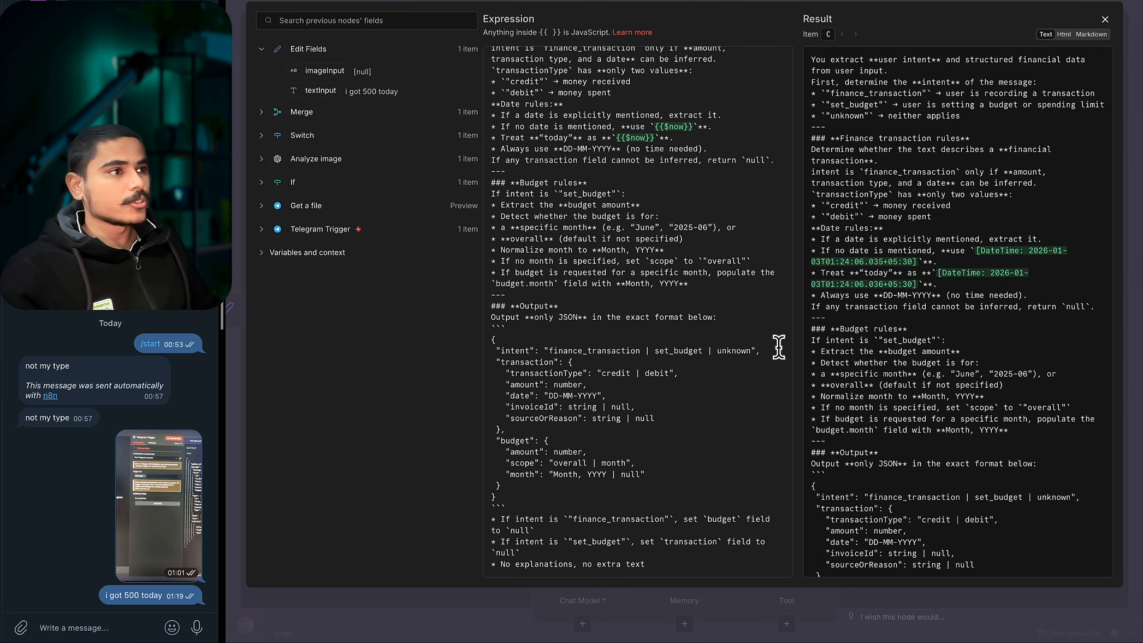
left_click(732, 4)
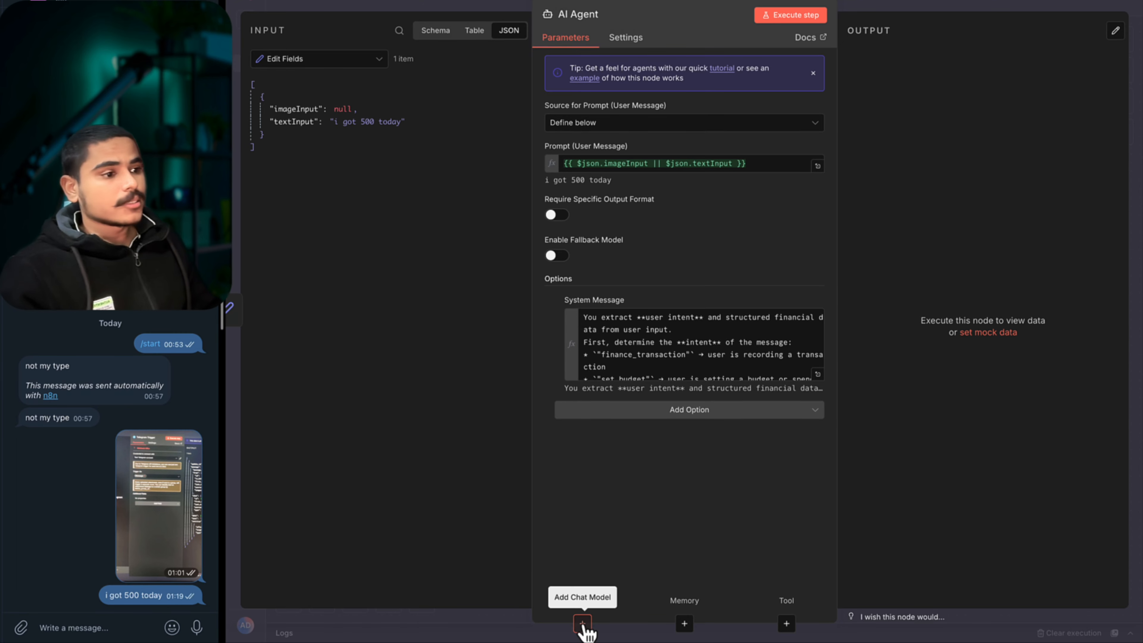
Attach an OpenAI Chat Model using gpt-4.1-mini to the AI Agent.
left_click(581, 624)
type("open")
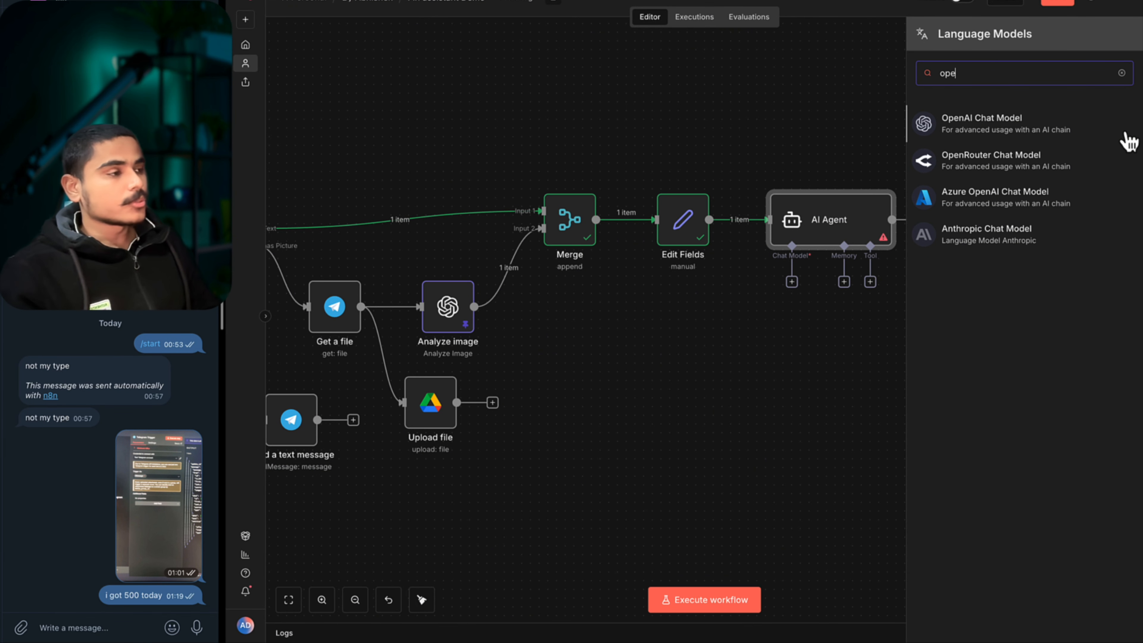
left_click(1055, 135)
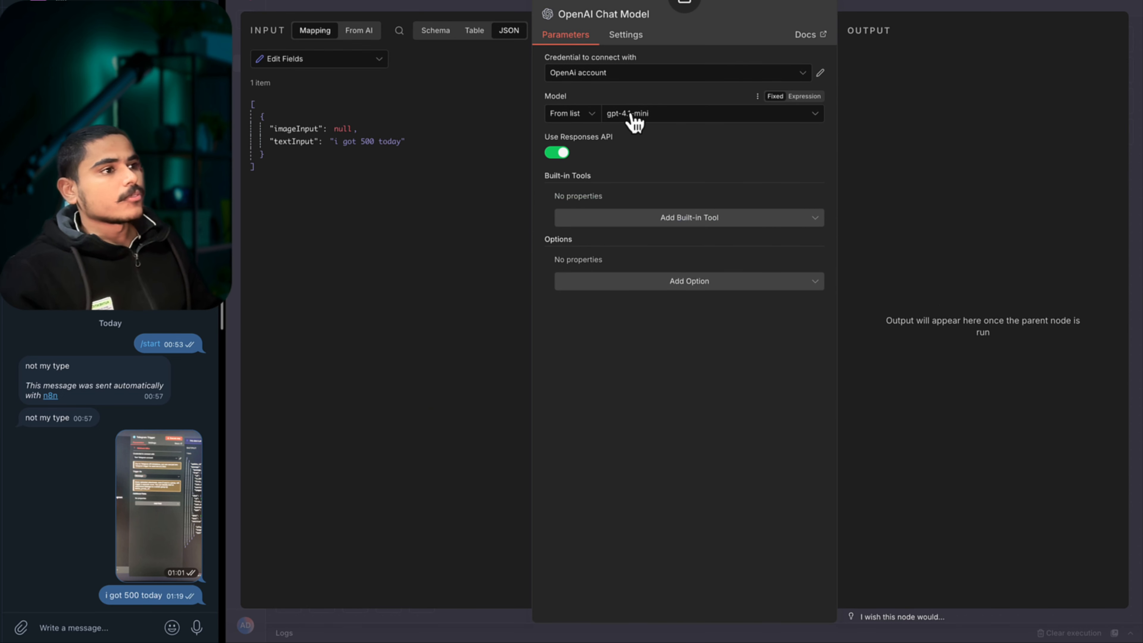
left_click(494, 6)
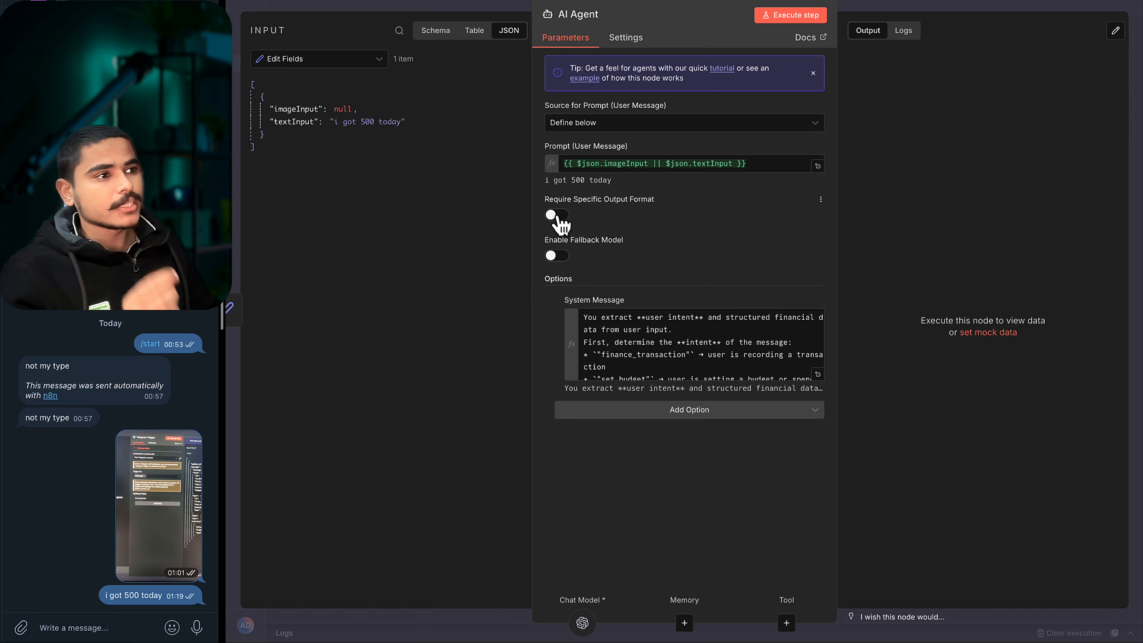
Enable Require Specific Output Format and attach a Structured Output Parser to the agent.
left_click(558, 216)
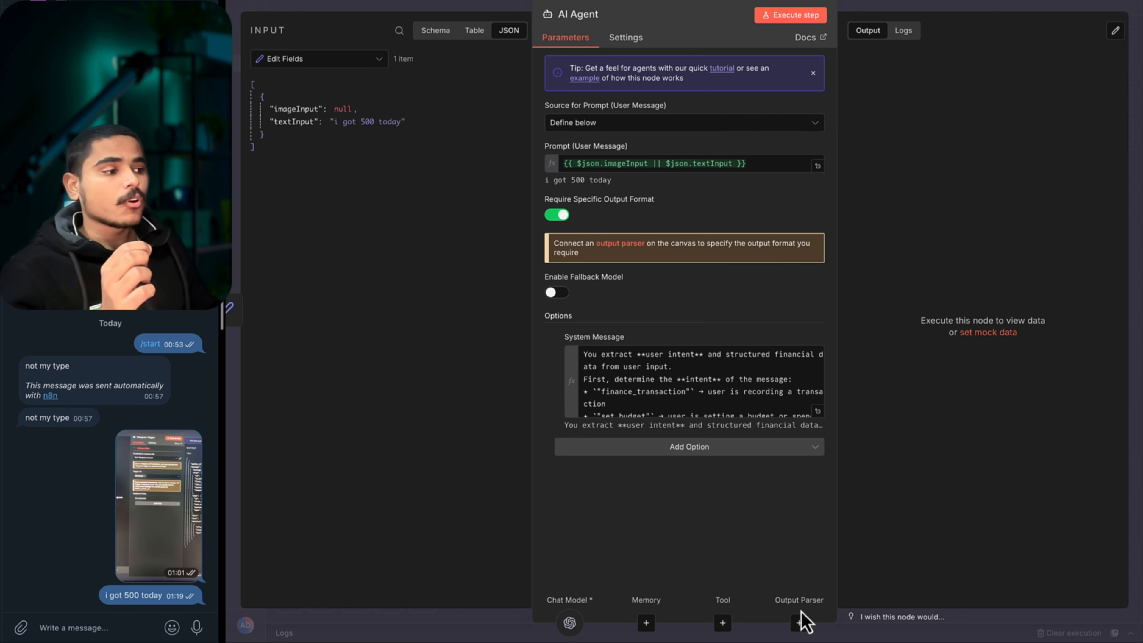
left_click(563, 217)
left_click(563, 217)
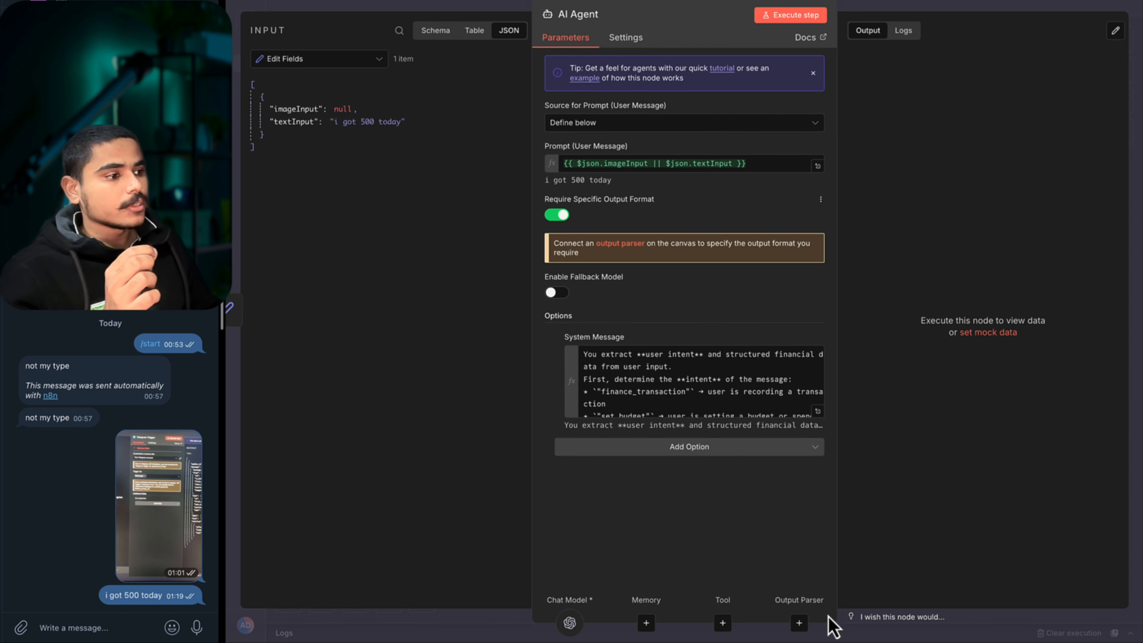
left_click(798, 624)
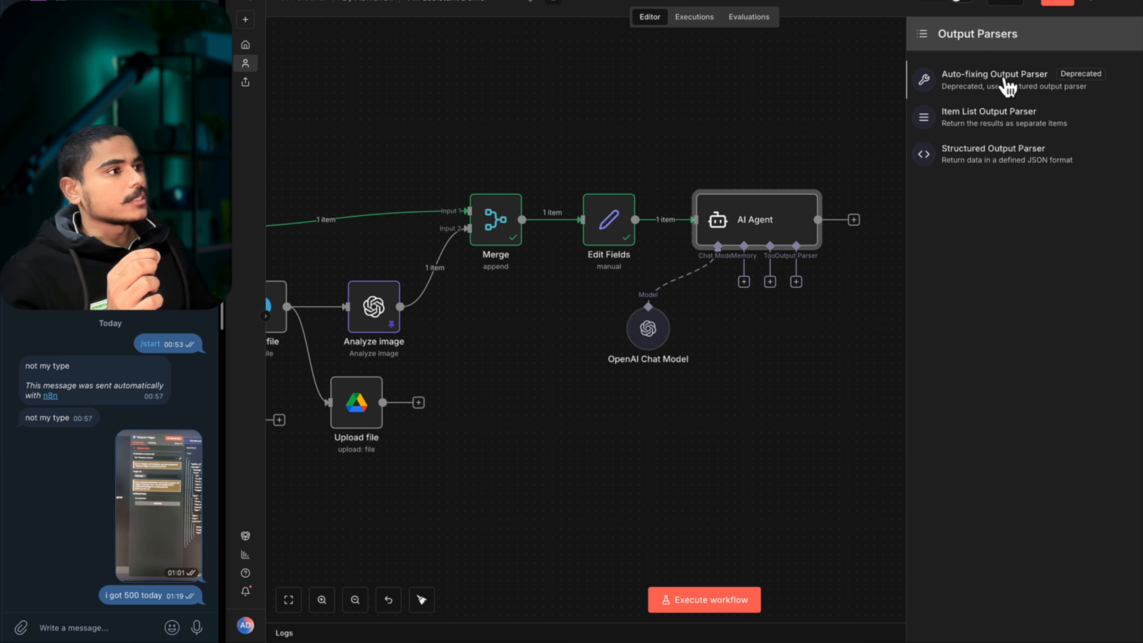
left_click(1002, 163)
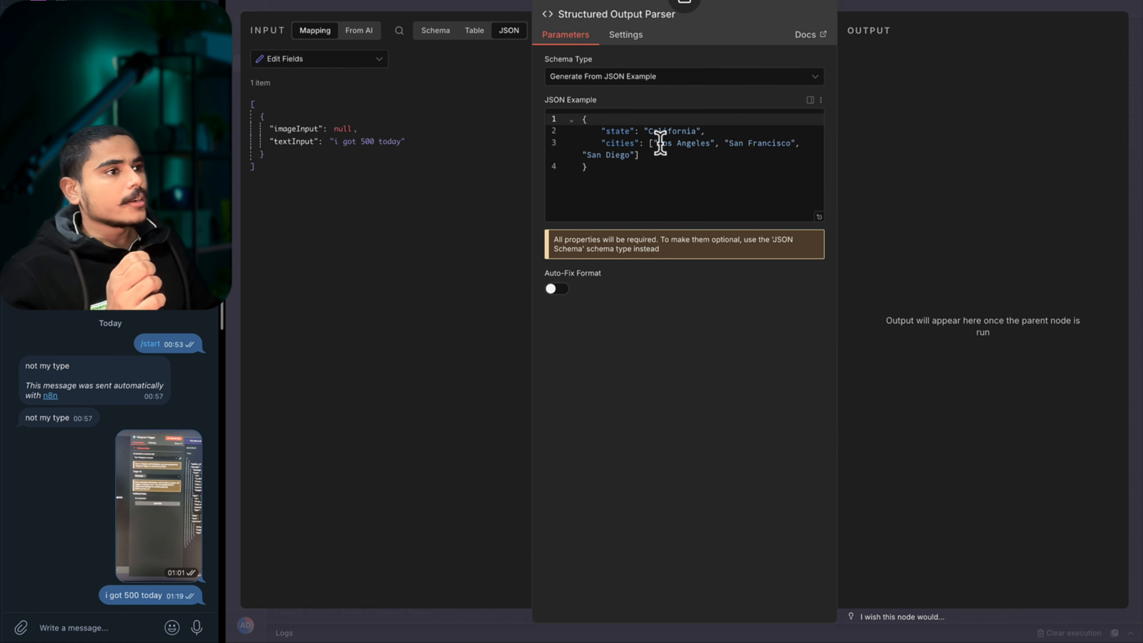
Switch the parser to Define using JSON Schema and paste the finance schema.
left_click_drag(605, 173, 558, 108)
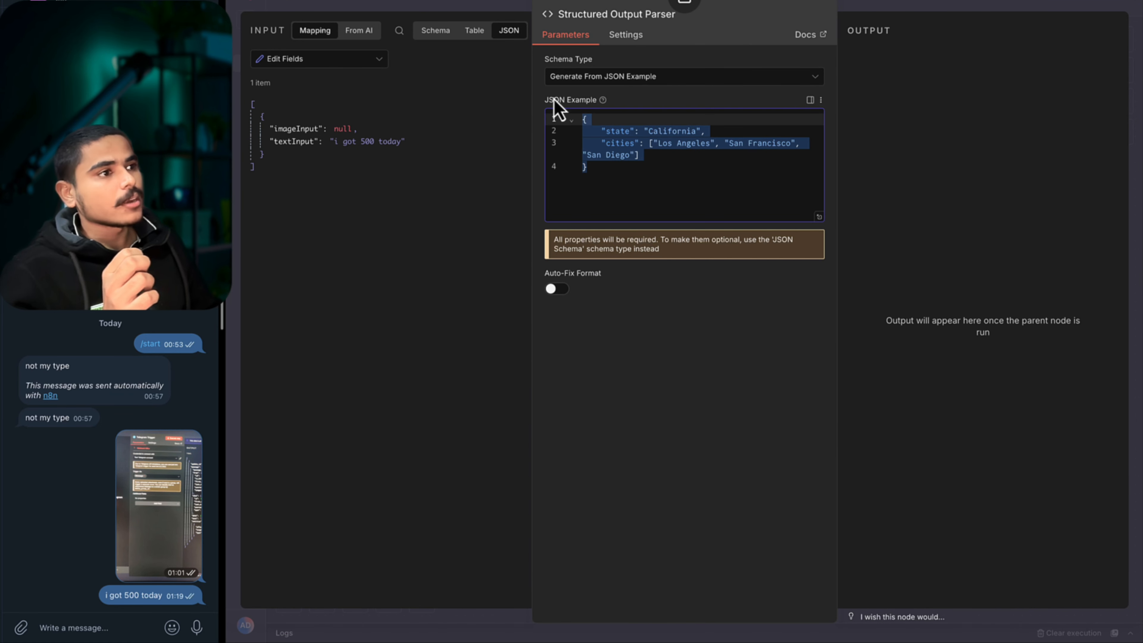
key("BackSpace")
left_click(607, 78)
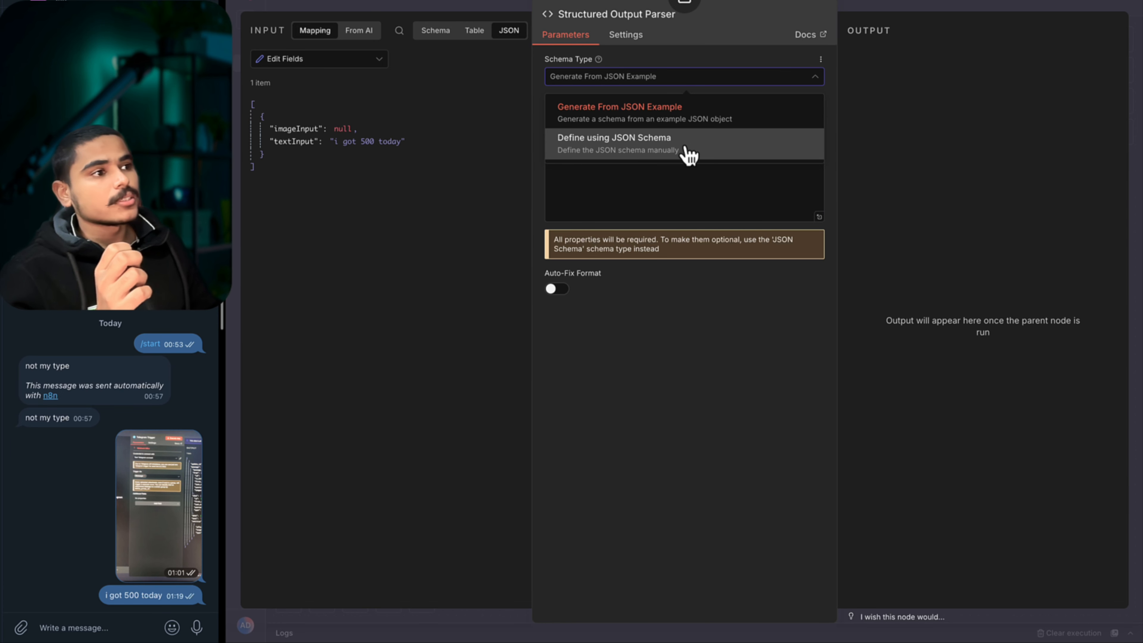
left_click(694, 156)
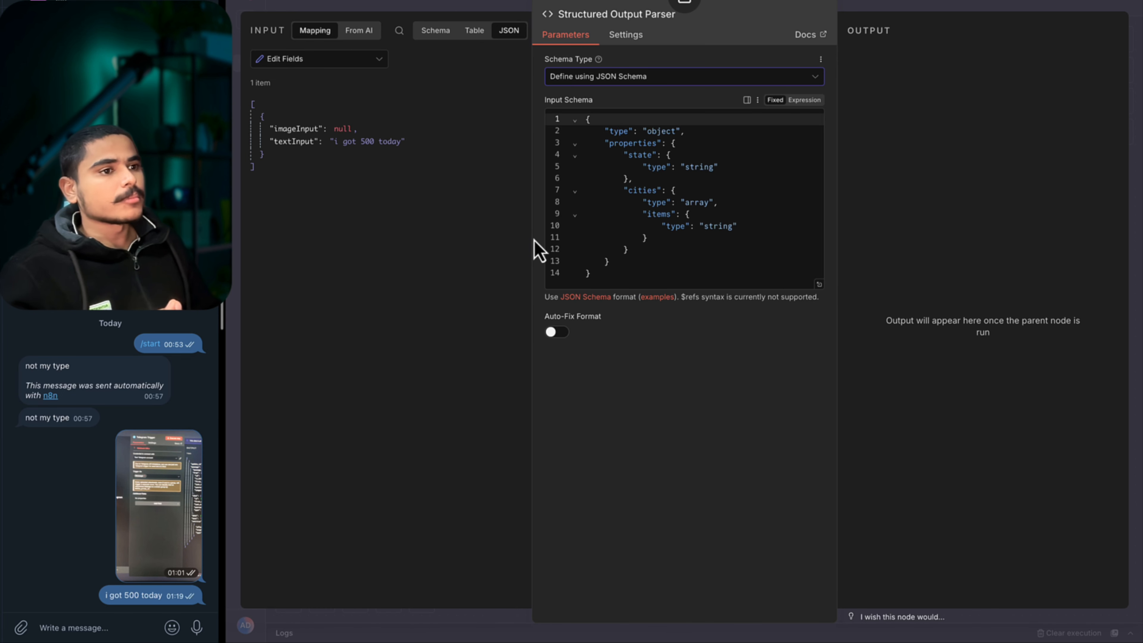
left_click(723, 192)
key("ctrl+a")
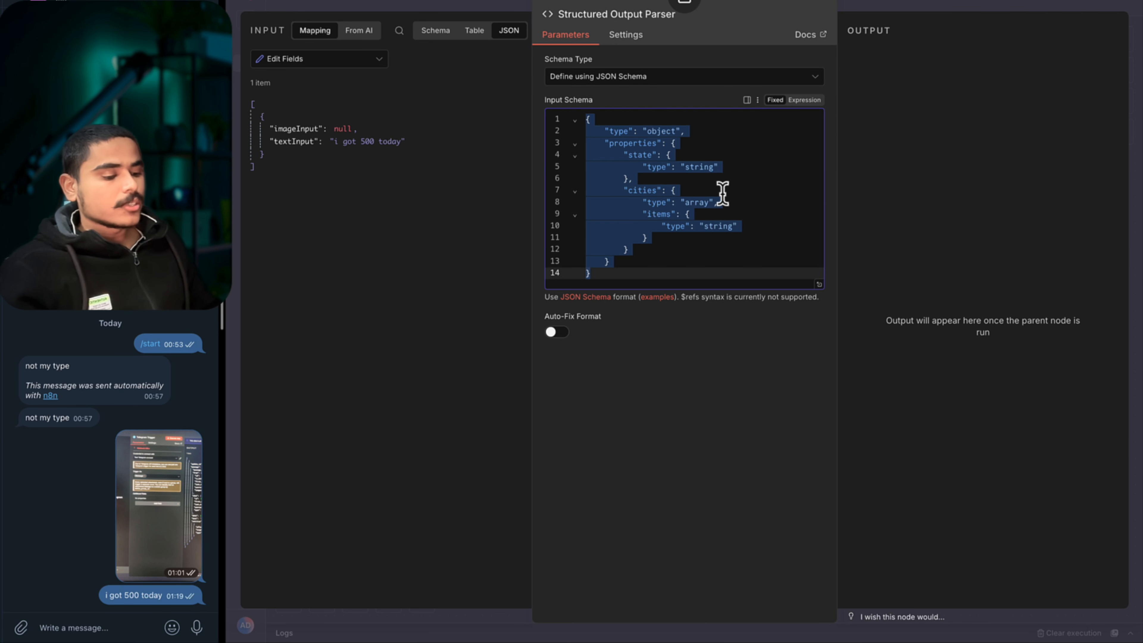
key("ctrl+v")
Review the schema's required intent, transaction and budget fields, allowed intent values and budget block.
scroll(729, 261, "up", 10)
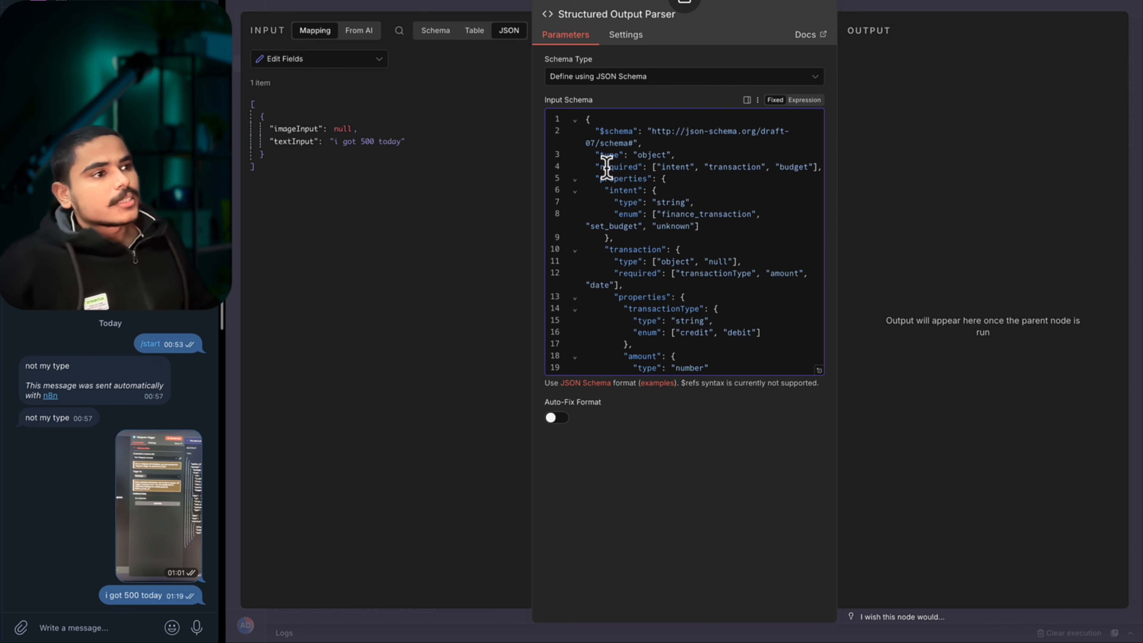
double_click(668, 167)
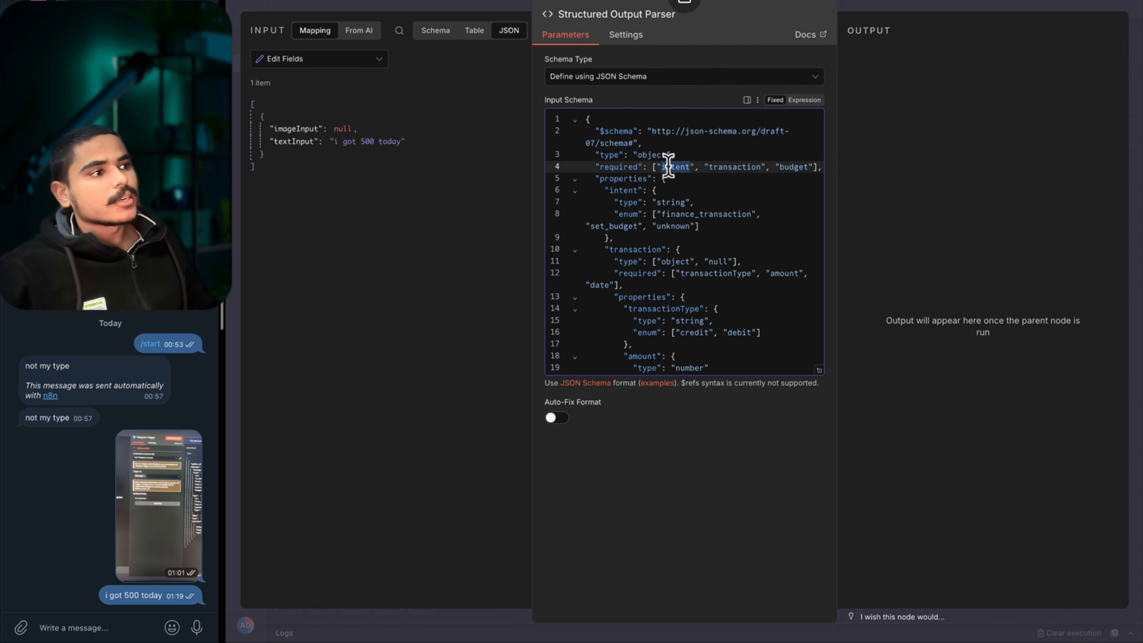
double_click(739, 166)
double_click(786, 166)
scroll(609, 172, "down", 1)
left_click_drag(607, 172, 683, 208)
left_click(704, 207)
left_click_drag(608, 194, 708, 207)
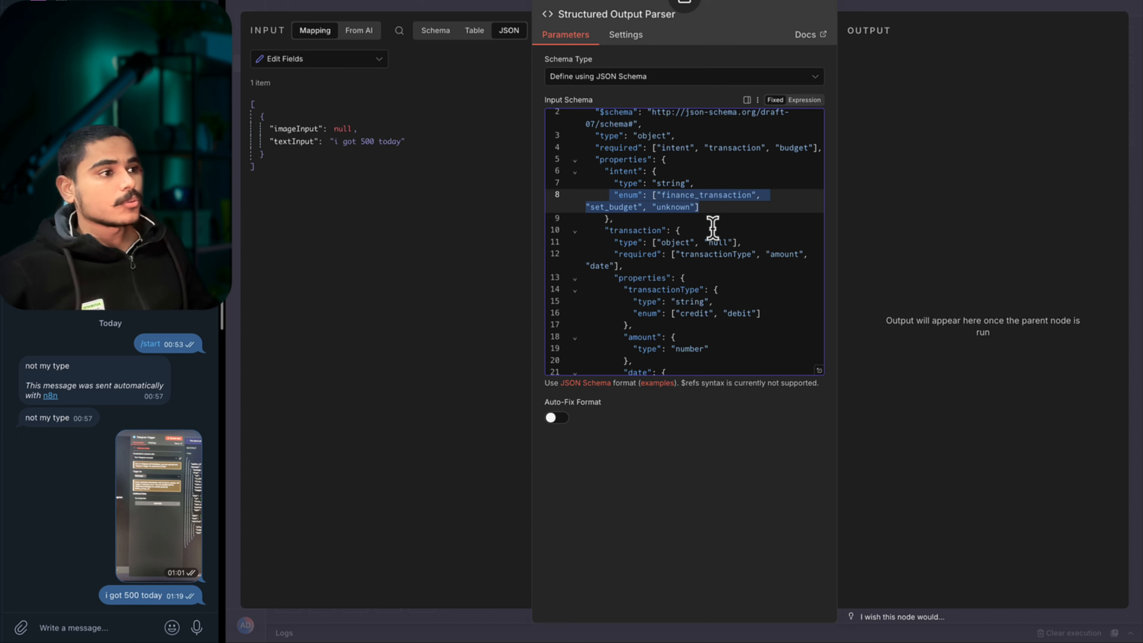
scroll(713, 228, "down", 2)
scroll(667, 194, "down", 3)
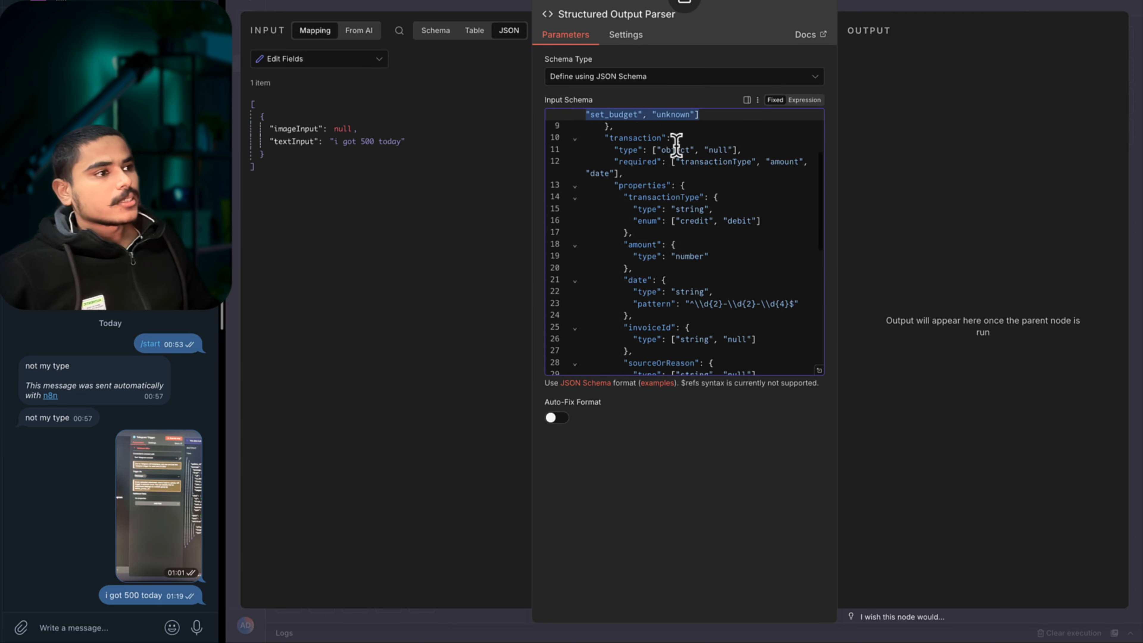
left_click_drag(675, 141, 676, 286)
scroll(684, 277, "down", 5)
left_click_drag(653, 204, 662, 381)
left_click(684, 292)
scroll(697, 225, "down", 2)
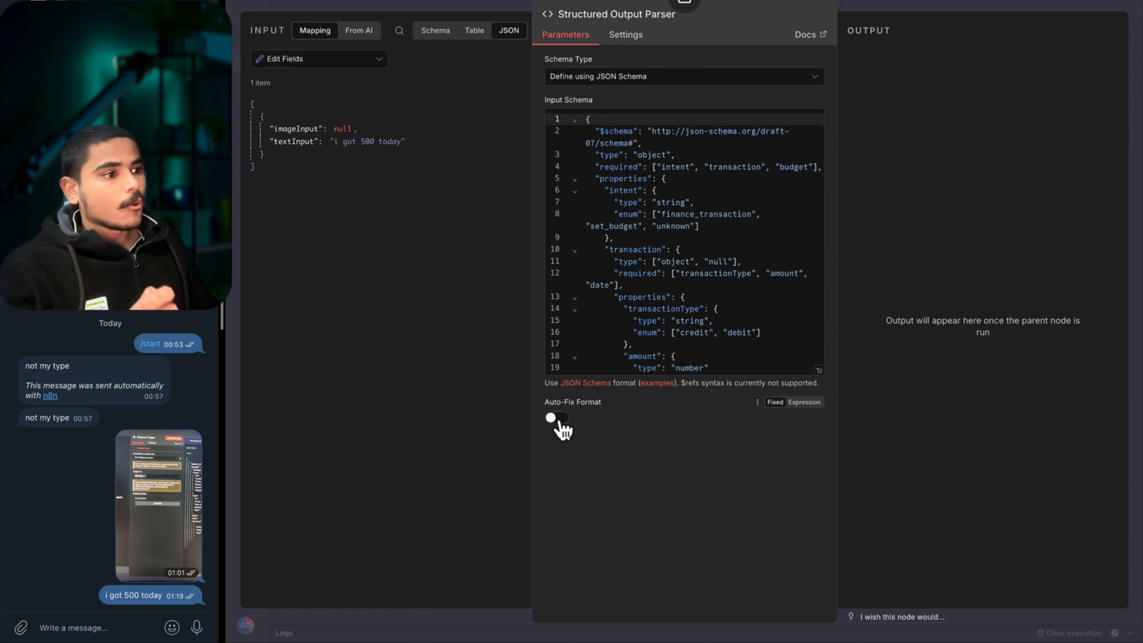
Turn on Auto-Fix Format and connect the OpenAI Chat Model to the parser's Model input.
left_click(558, 419)
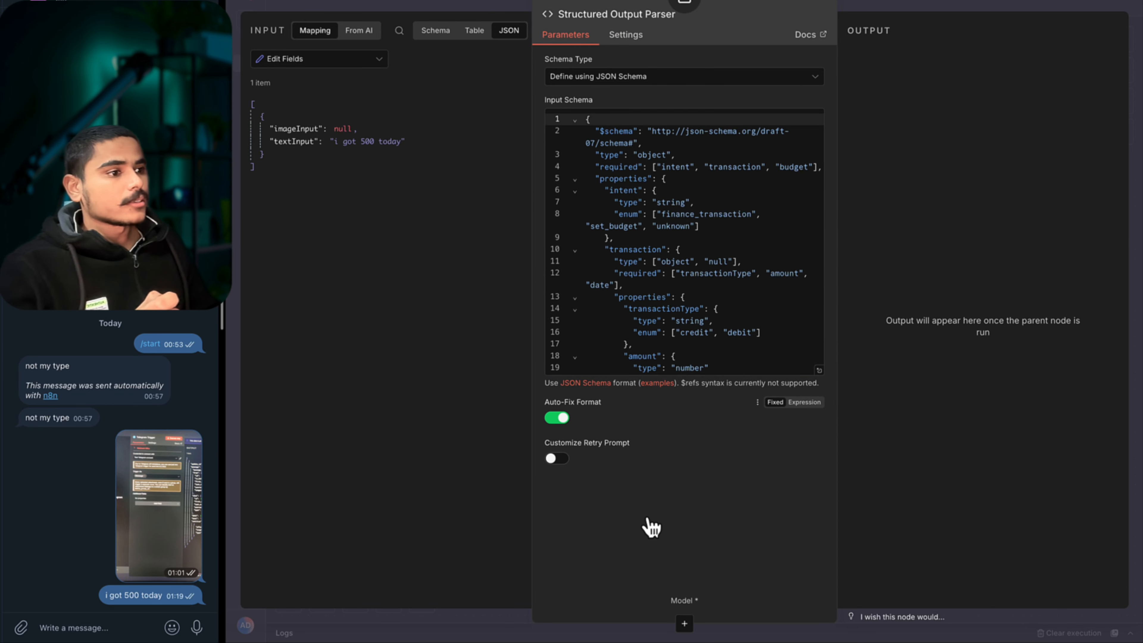
left_click(483, 4)
left_click_drag(657, 347, 656, 471)
left_click_drag(815, 386, 662, 448)
mouse_move(722, 192)
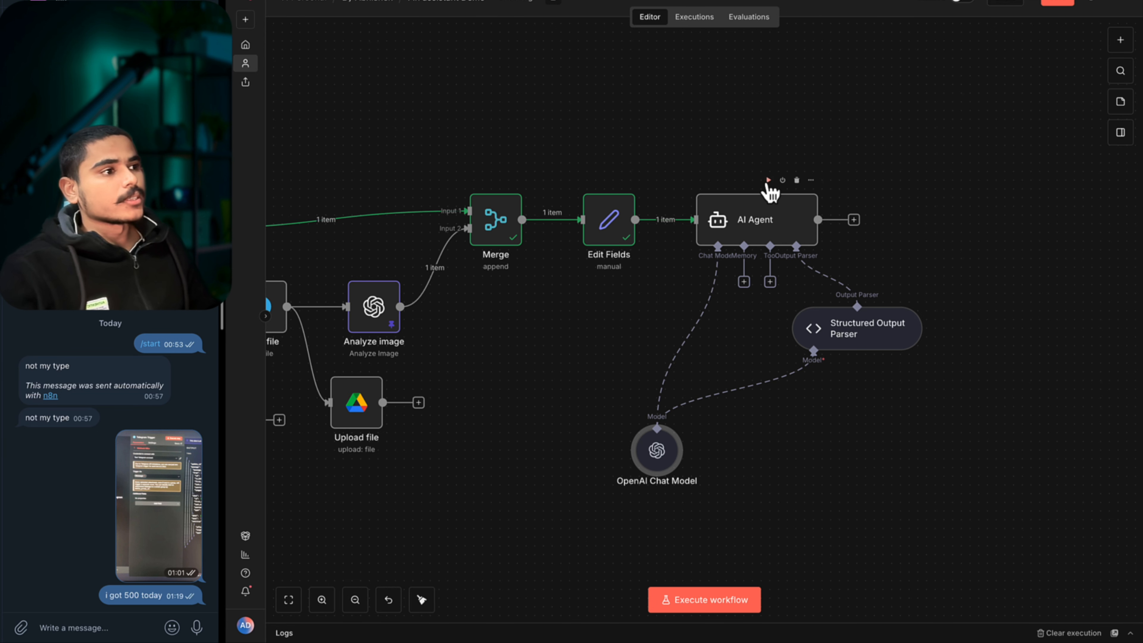
double_click(603, 219)
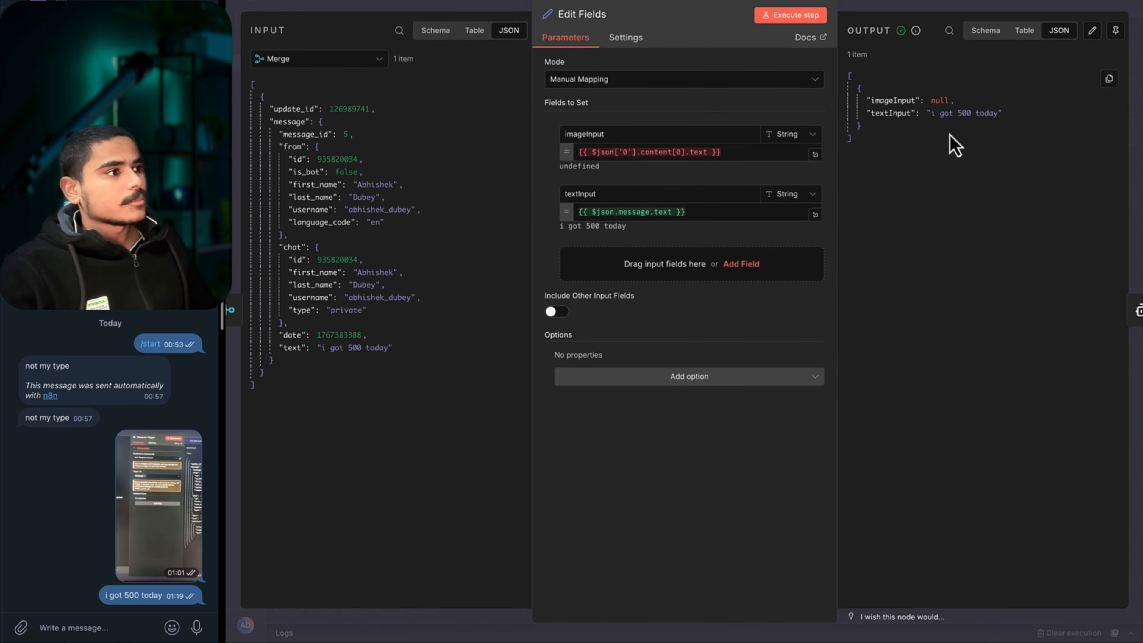
Run the AI Agent and confirm it outputs finance_transaction, a credit of 500 dated 03-01-2026, then select all nodes.
left_click(900, 7)
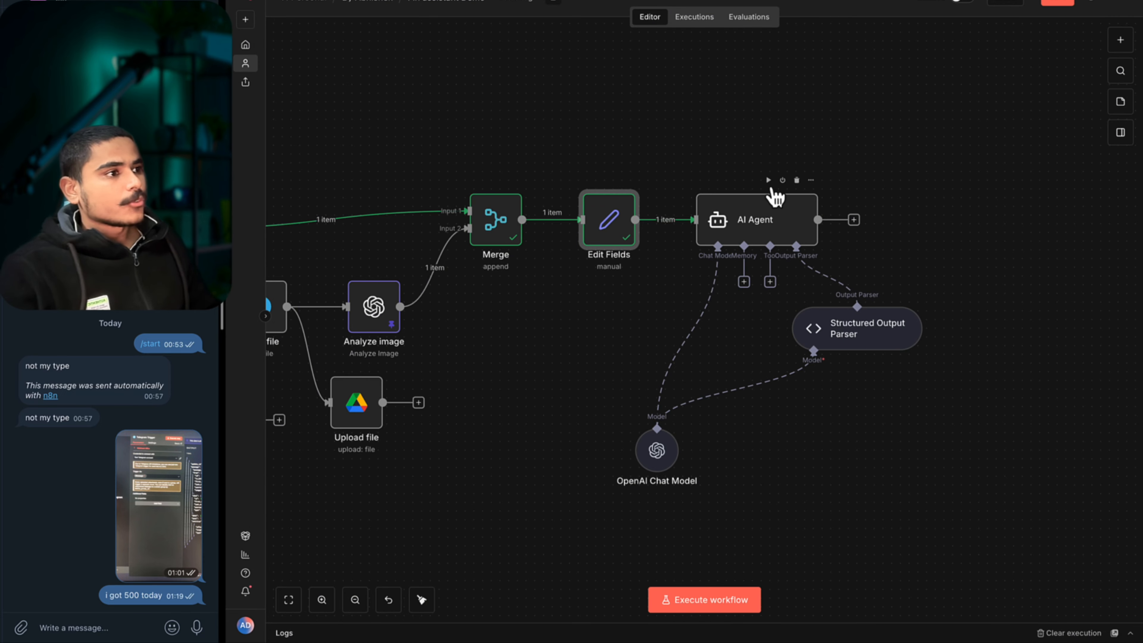
left_click(769, 181)
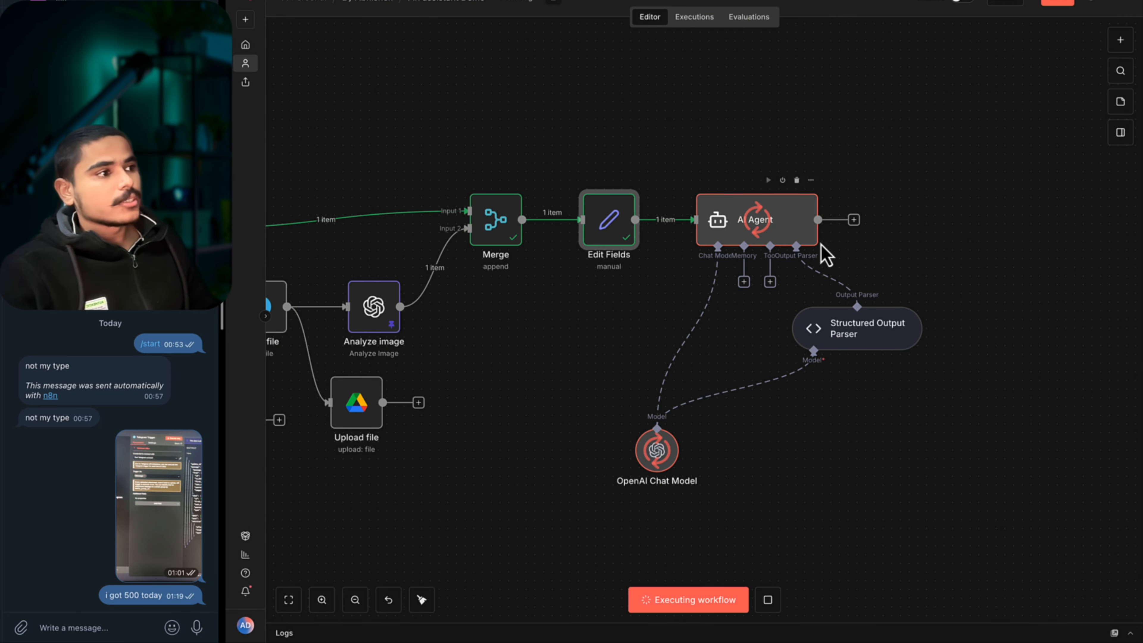
double_click(789, 236)
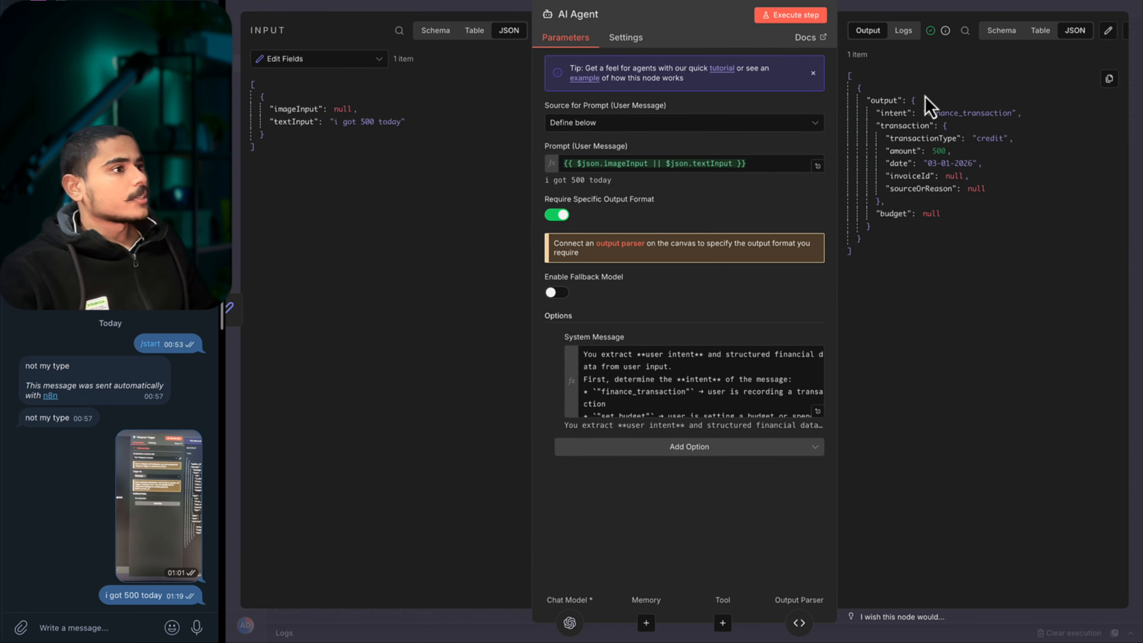
left_click_drag(923, 112, 1020, 113)
left_click_drag(953, 138, 1002, 137)
left_click_drag(907, 151, 960, 162)
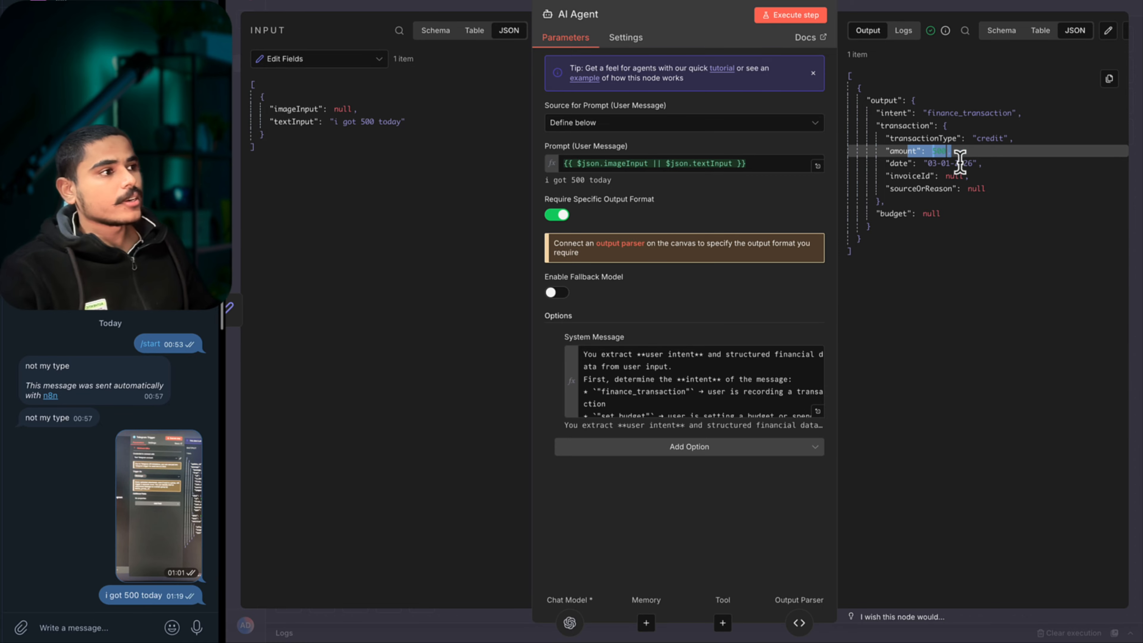
key("Escape")
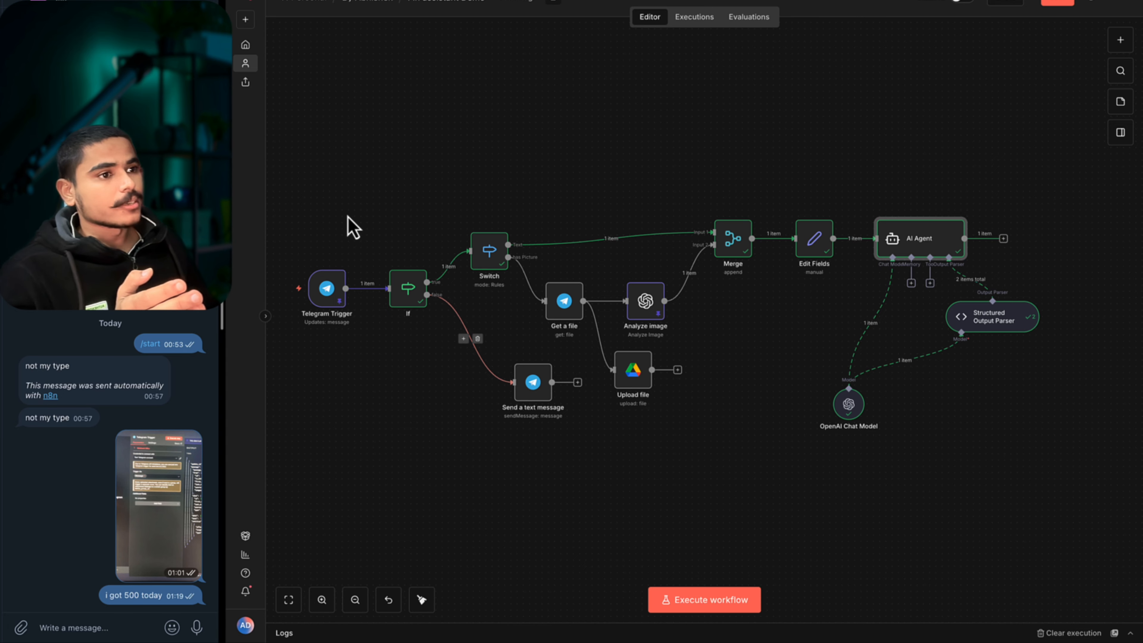
left_click_drag(314, 189, 1018, 452)
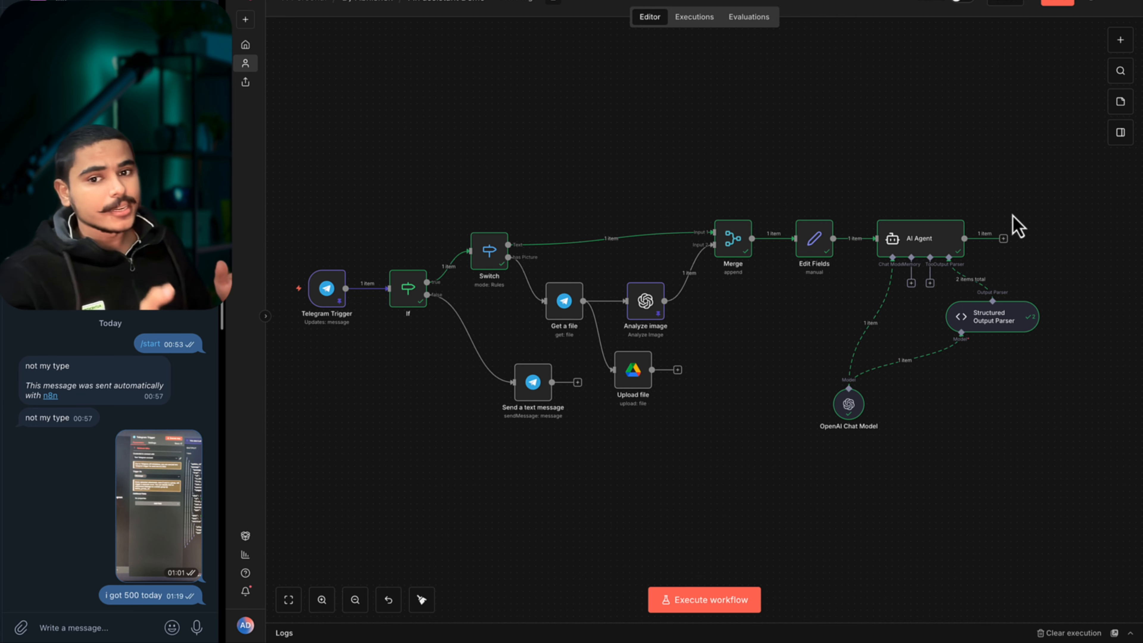
Add a Switch after the AI Agent with a first rule matching output intent finance_transaction.
left_click(1002, 238)
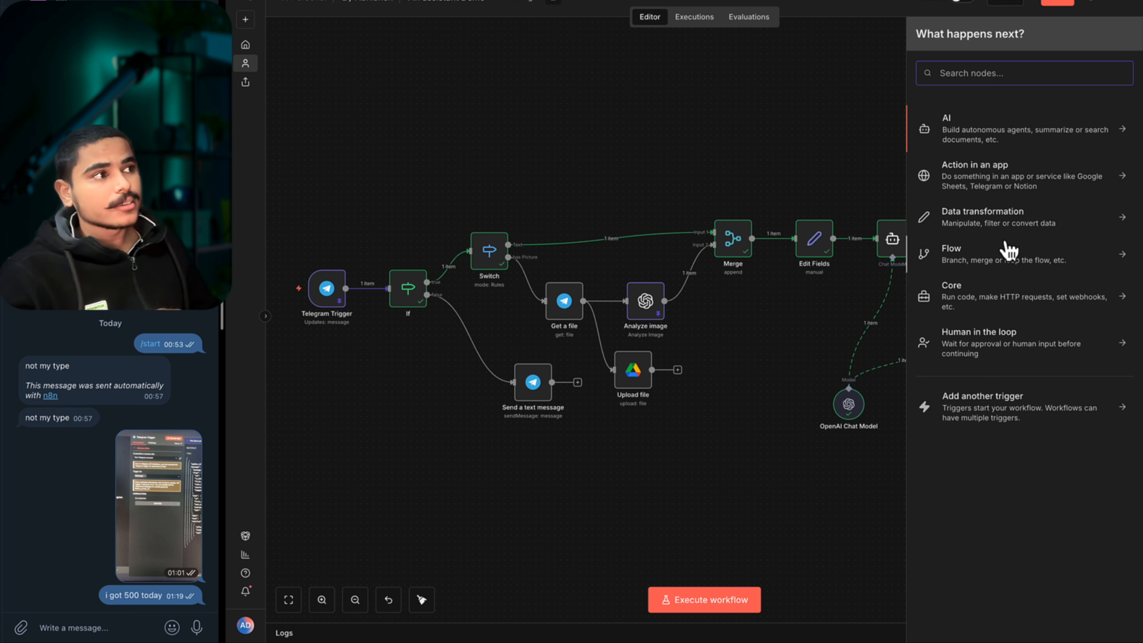
type("switch")
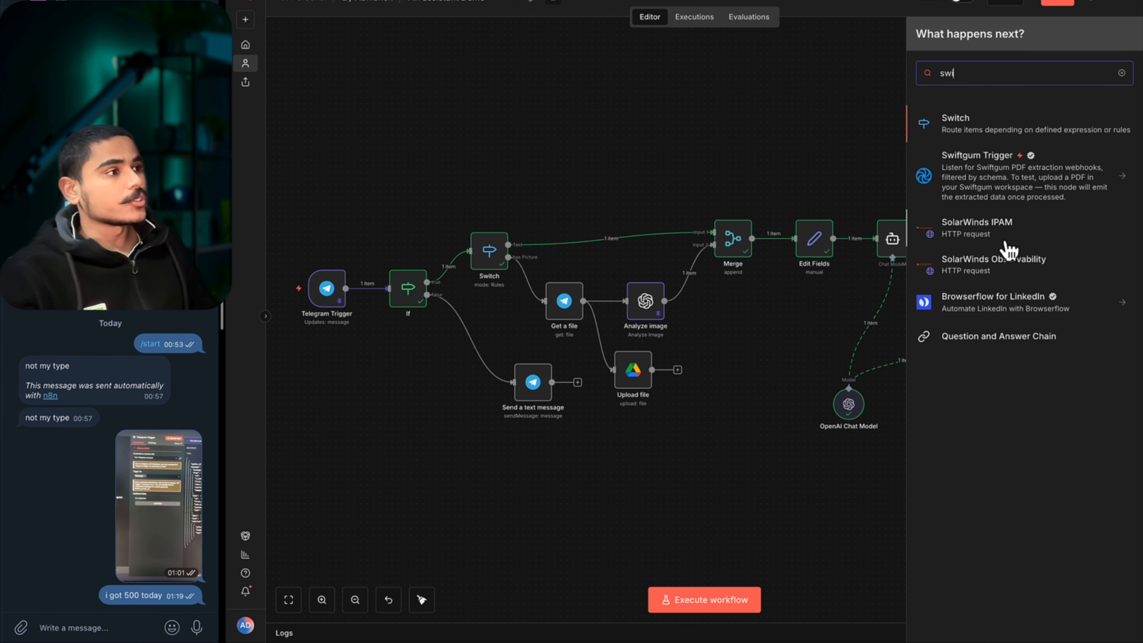
left_click(981, 131)
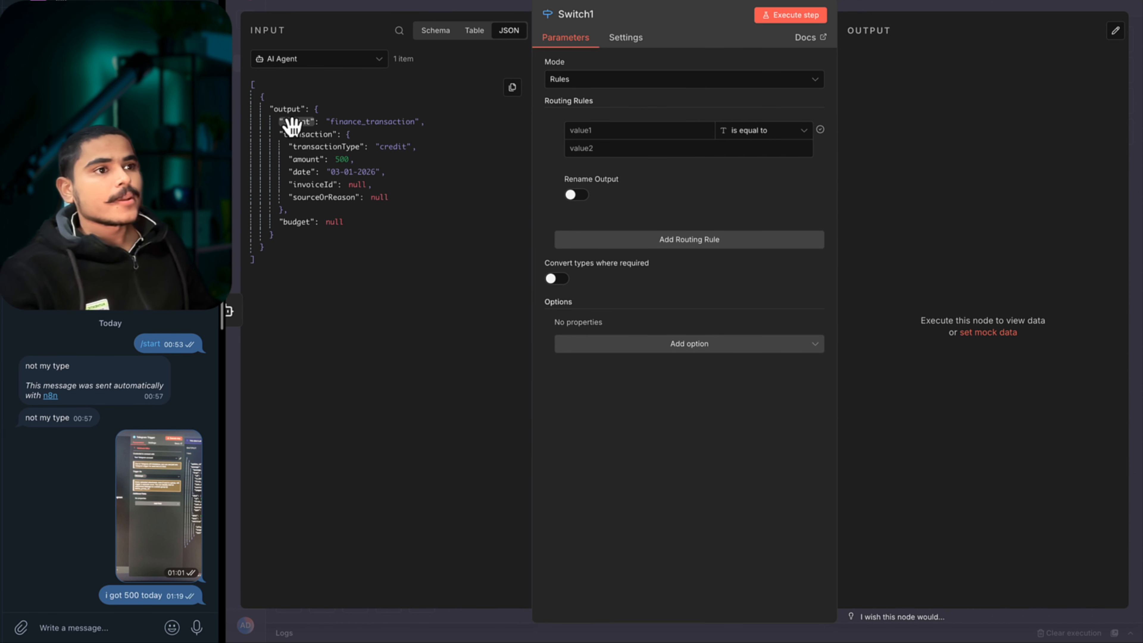
left_click_drag(294, 121, 624, 135)
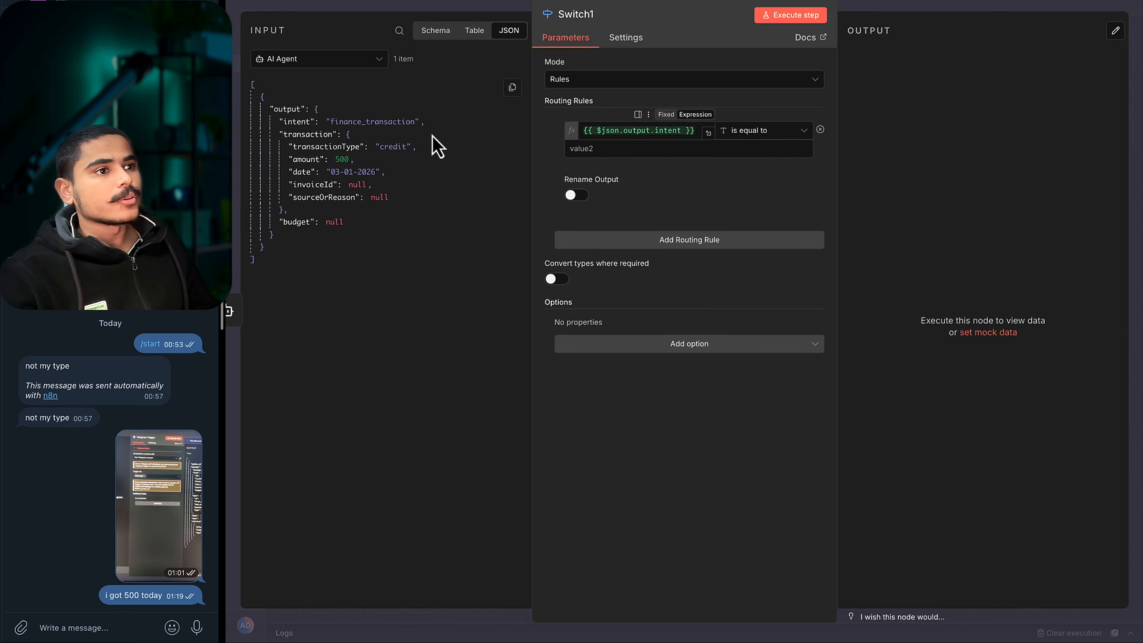
left_click(333, 122)
left_click(671, 146)
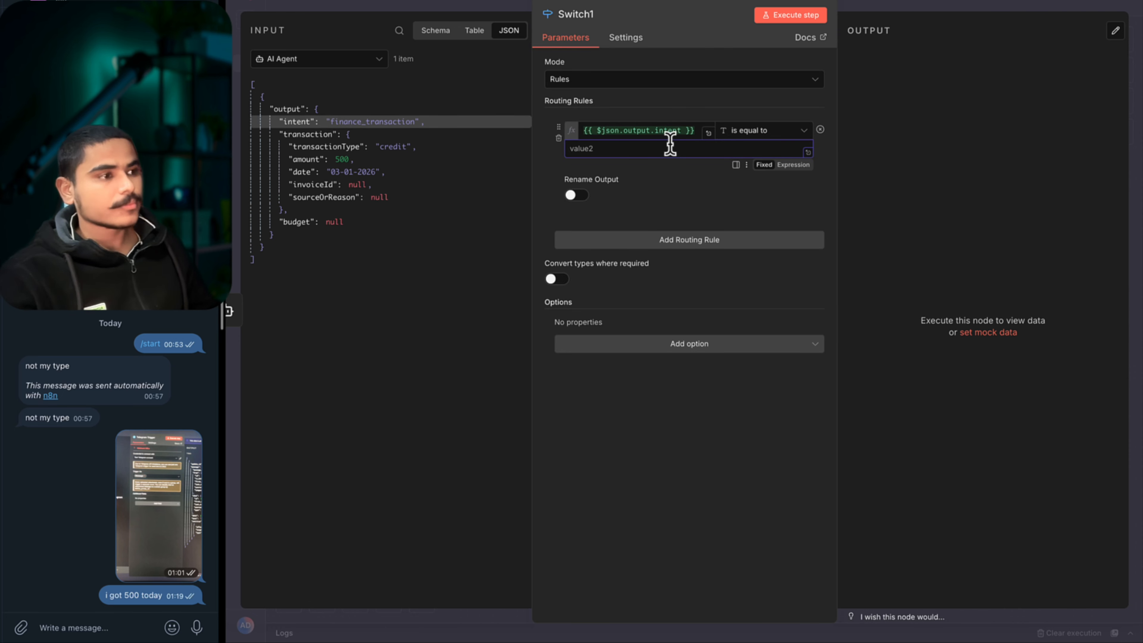
type("\"finance_transaction\",")
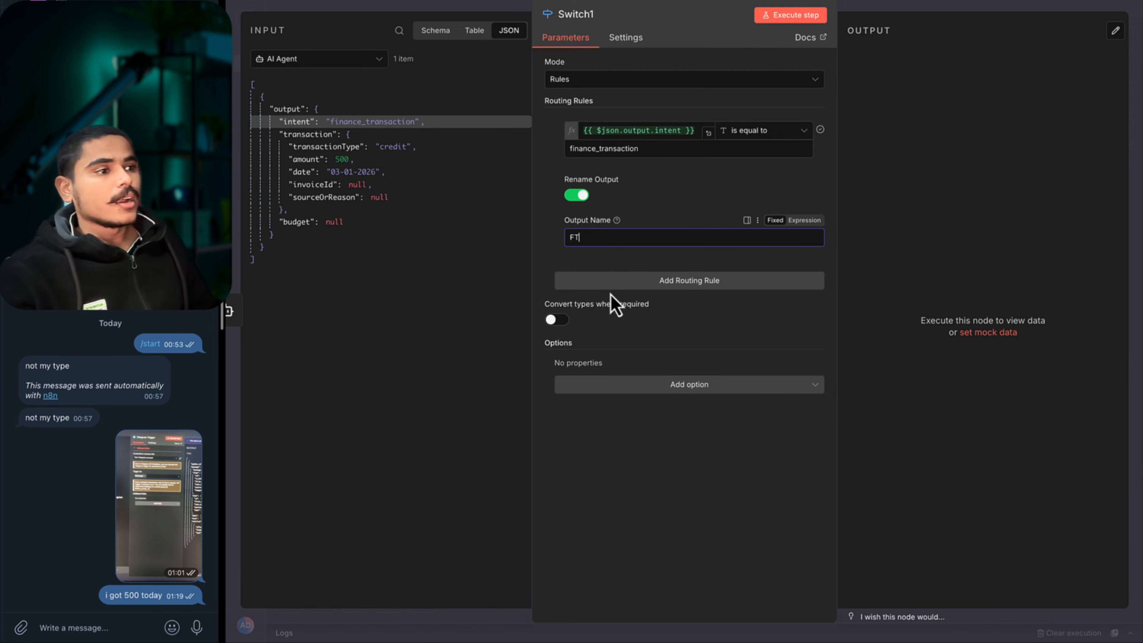
Add a second rule on the output intent, renaming its output to budget for set_budget.
left_click(632, 286)
left_click_drag(305, 134, 576, 297)
left_click(597, 314)
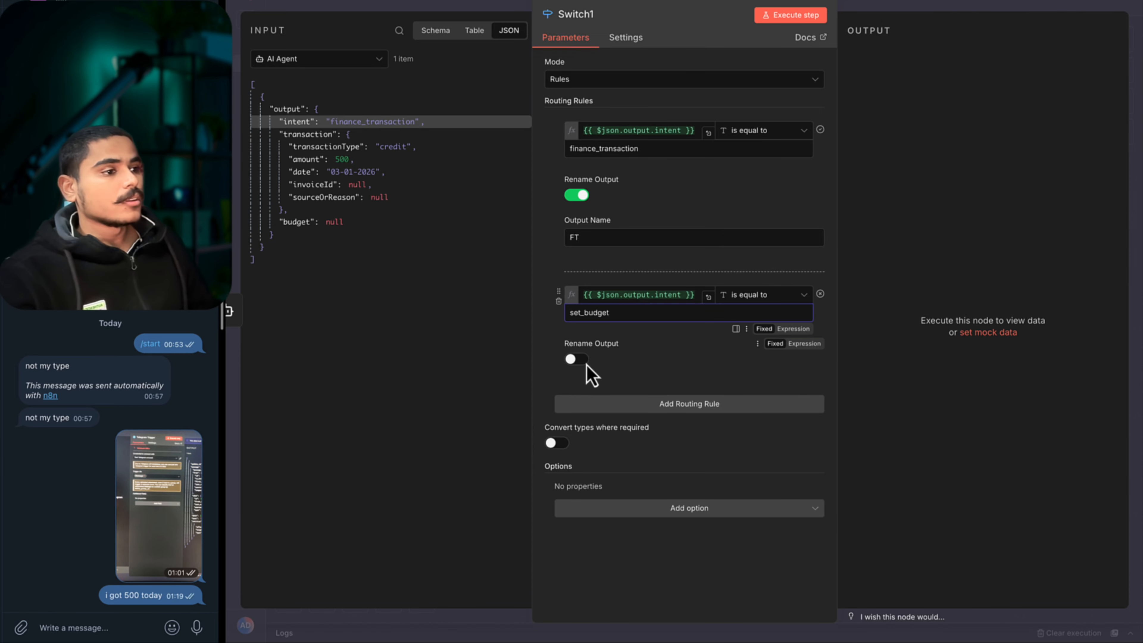
left_click(576, 359)
left_click(606, 401)
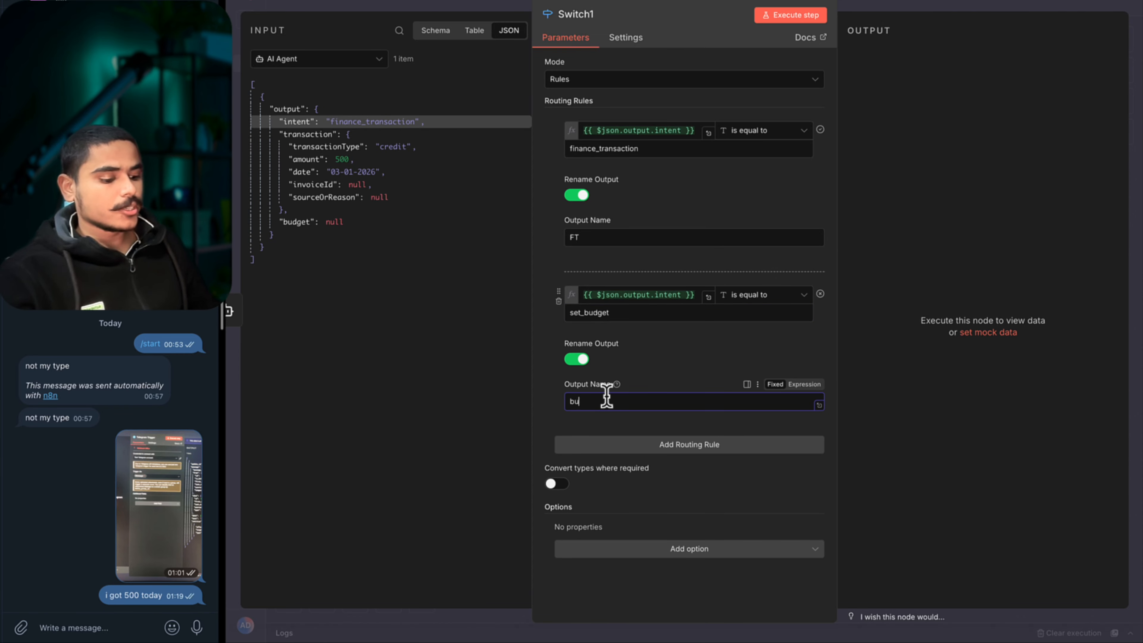
Add a third rule for unknown intent with output renamed 'no clue', then test the Switch routing.
left_click(597, 444)
left_click_drag(310, 128, 585, 459)
left_click(610, 478)
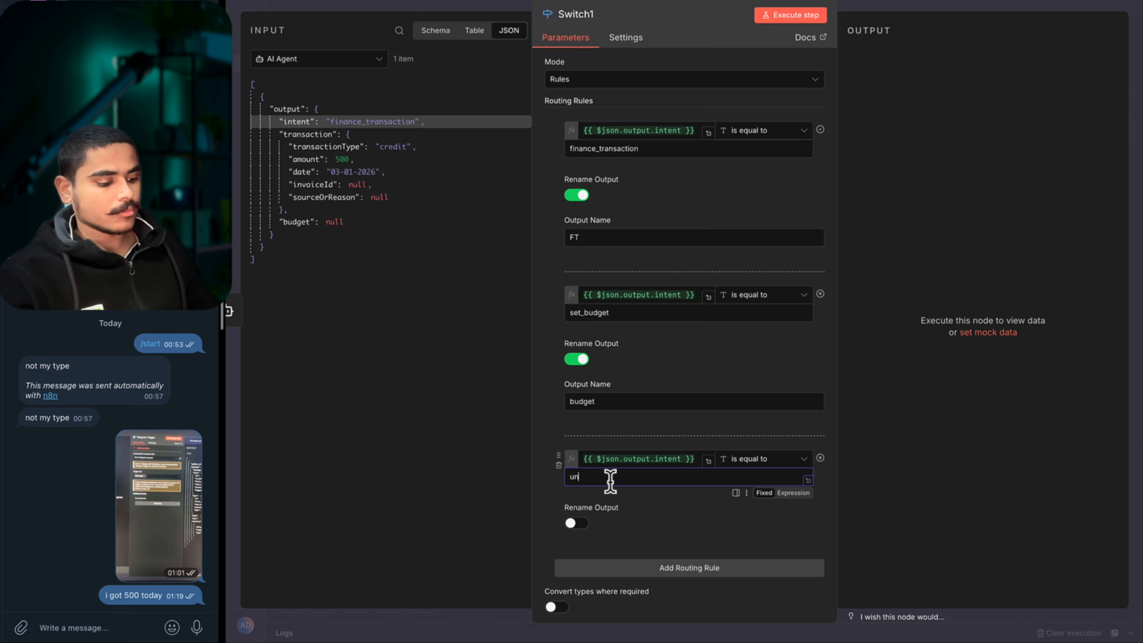
left_click(581, 524)
left_click(593, 565)
type("no clue")
left_click(795, 15)
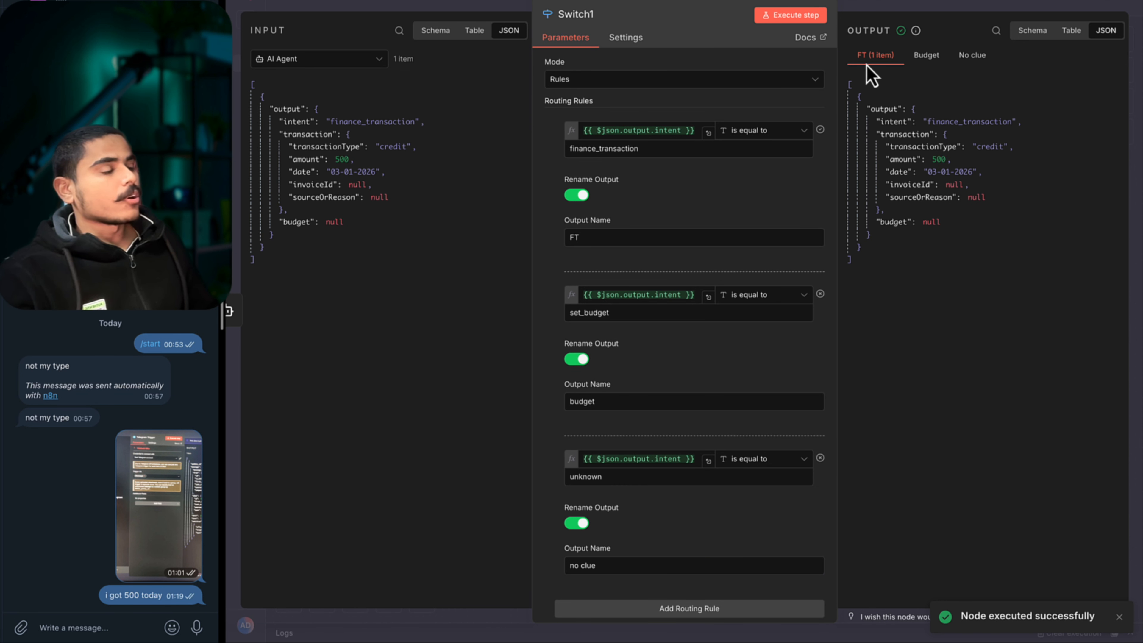
left_click(883, 6)
scroll(861, 220, "right", 2)
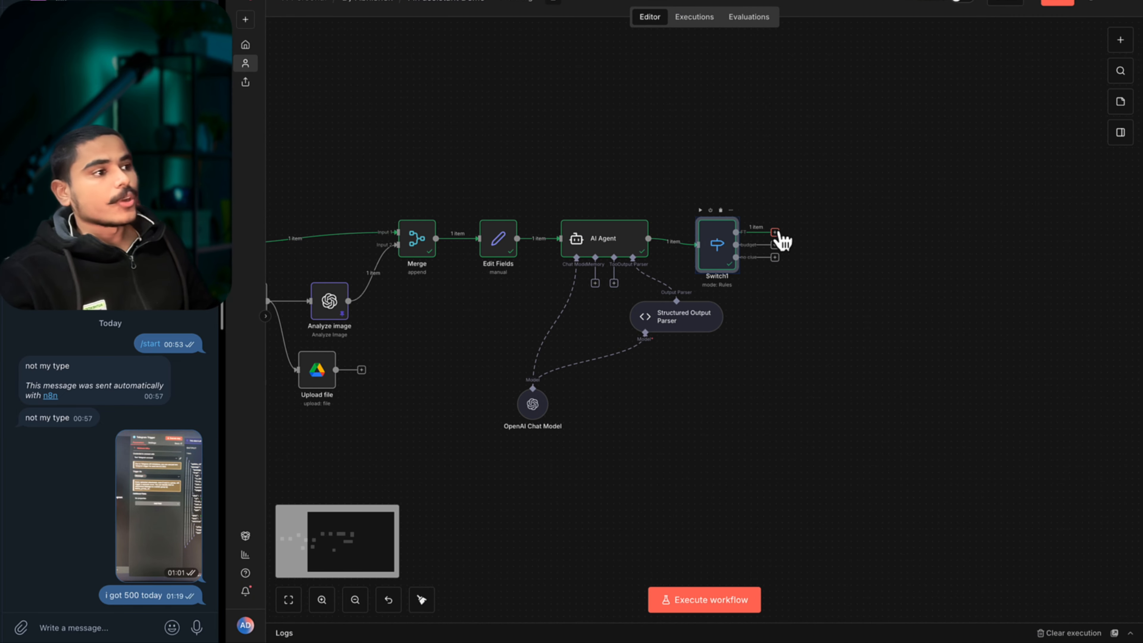
Add a Google Sheets 'Append row in sheet' node on the FT output targeting Finances Chart, Ledger sheet.
left_click(775, 233)
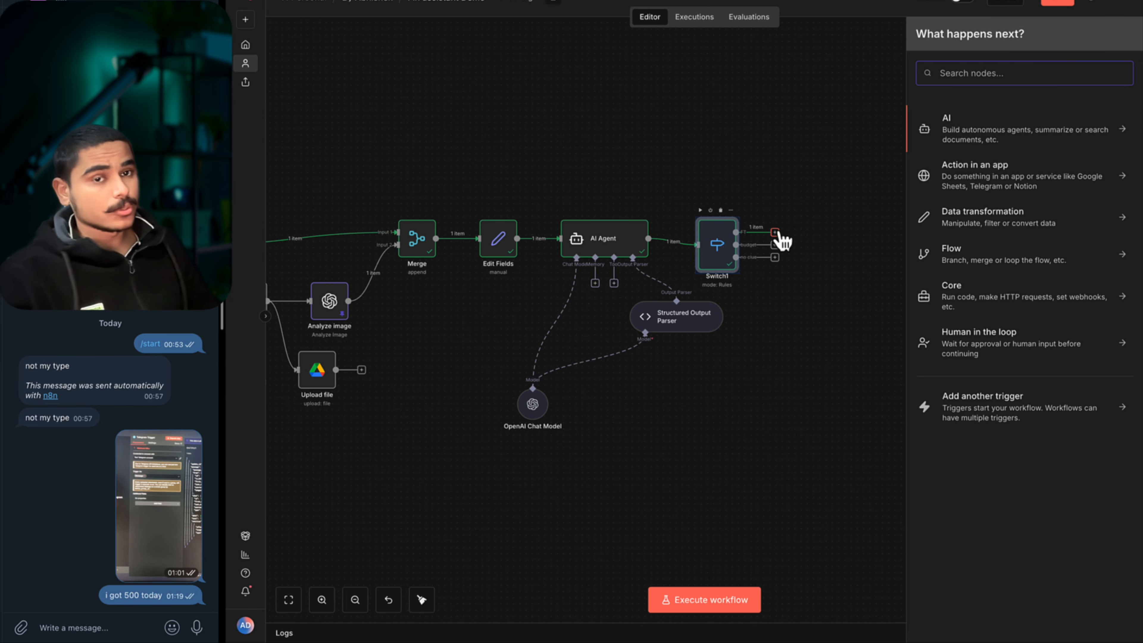
type("sheet")
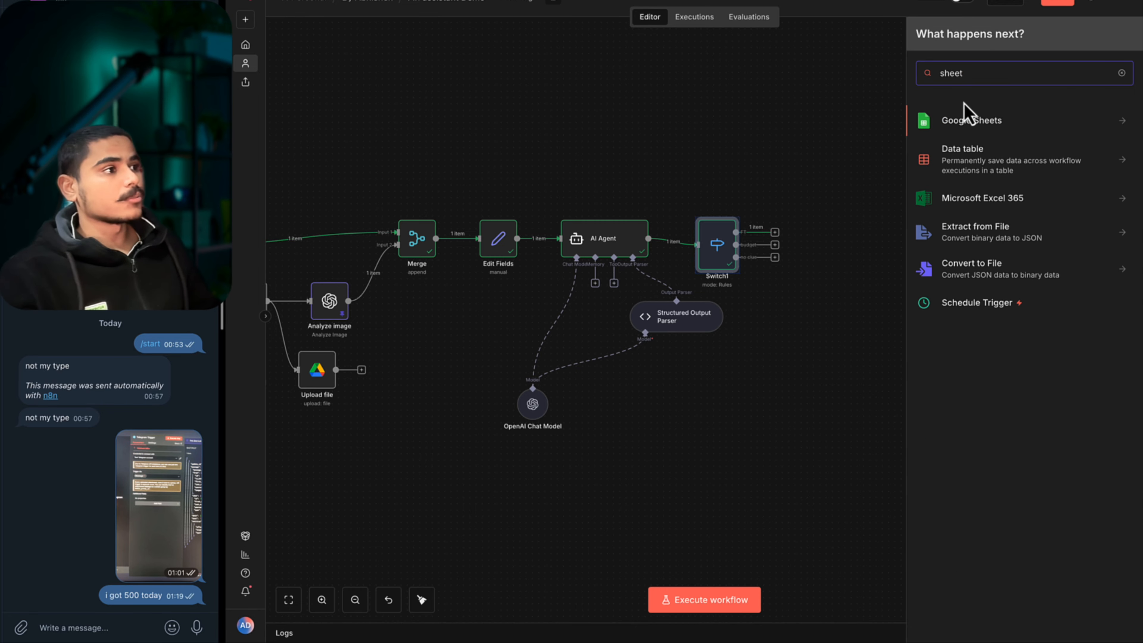
left_click(979, 128)
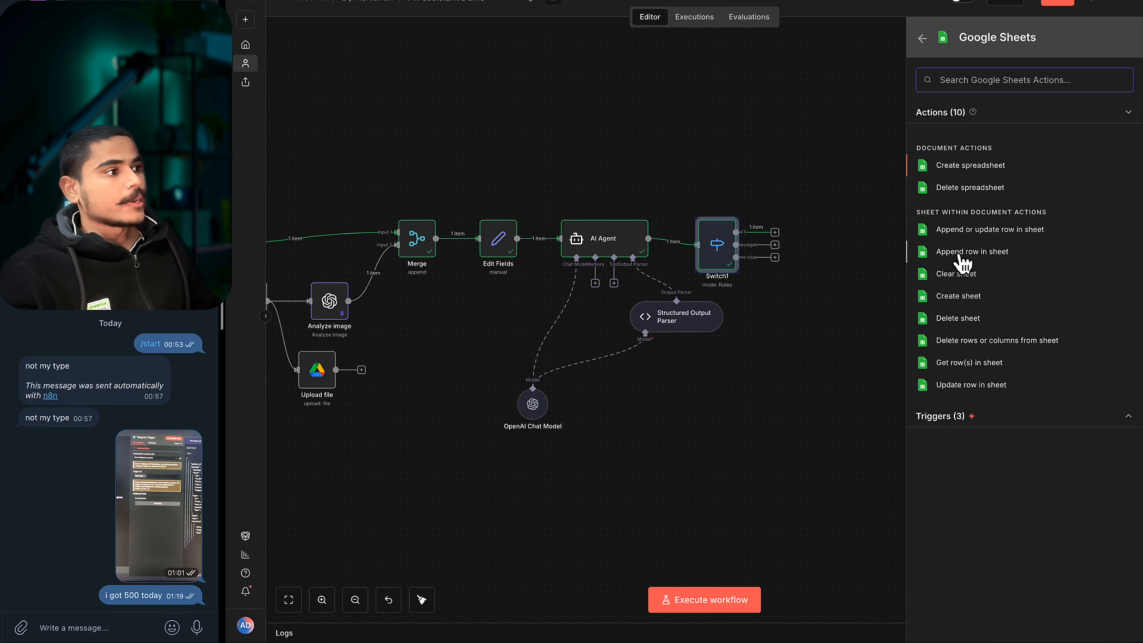
left_click(972, 252)
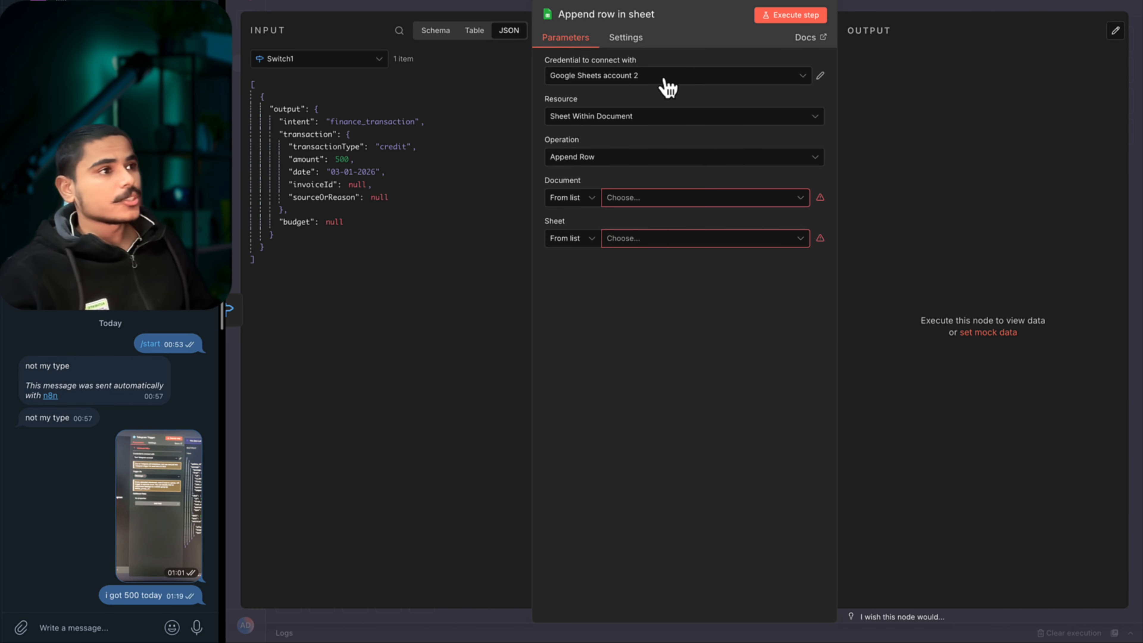
left_click(639, 197)
left_click(621, 250)
left_click(633, 240)
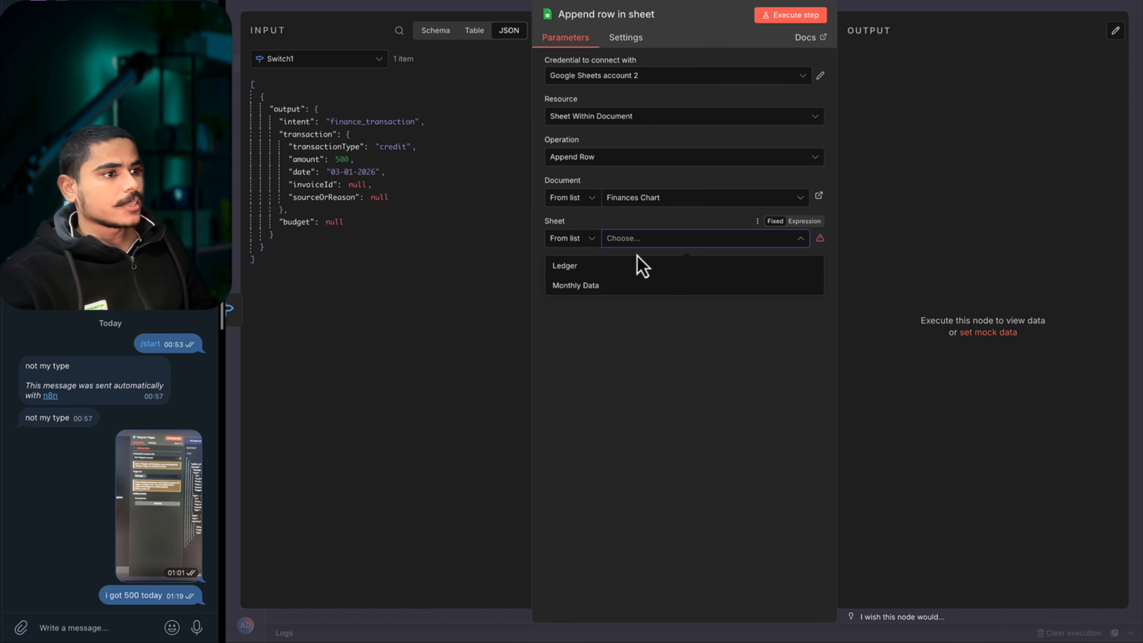
left_click(667, 266)
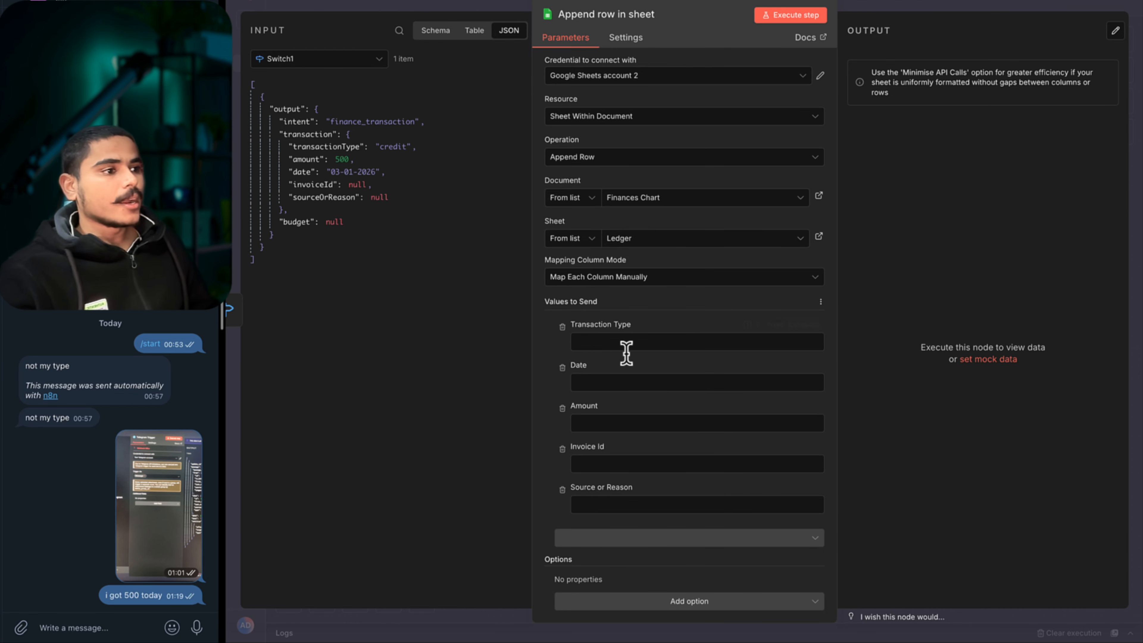
Map transactionType, date, amount, invoiceId and sourceOrReason into the Ledger columns and test the append.
left_click_drag(325, 148, 617, 356)
left_click_drag(303, 172, 585, 396)
left_click_drag(309, 162, 607, 451)
left_click_drag(311, 193, 613, 503)
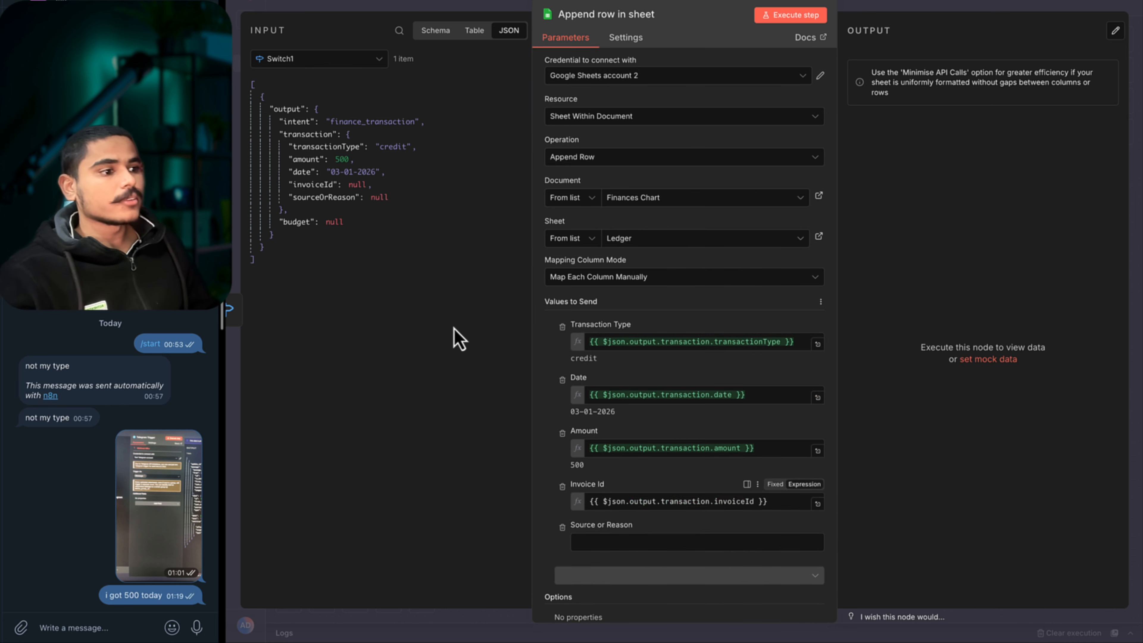
left_click_drag(318, 206, 620, 543)
scroll(722, 162, "down", 2)
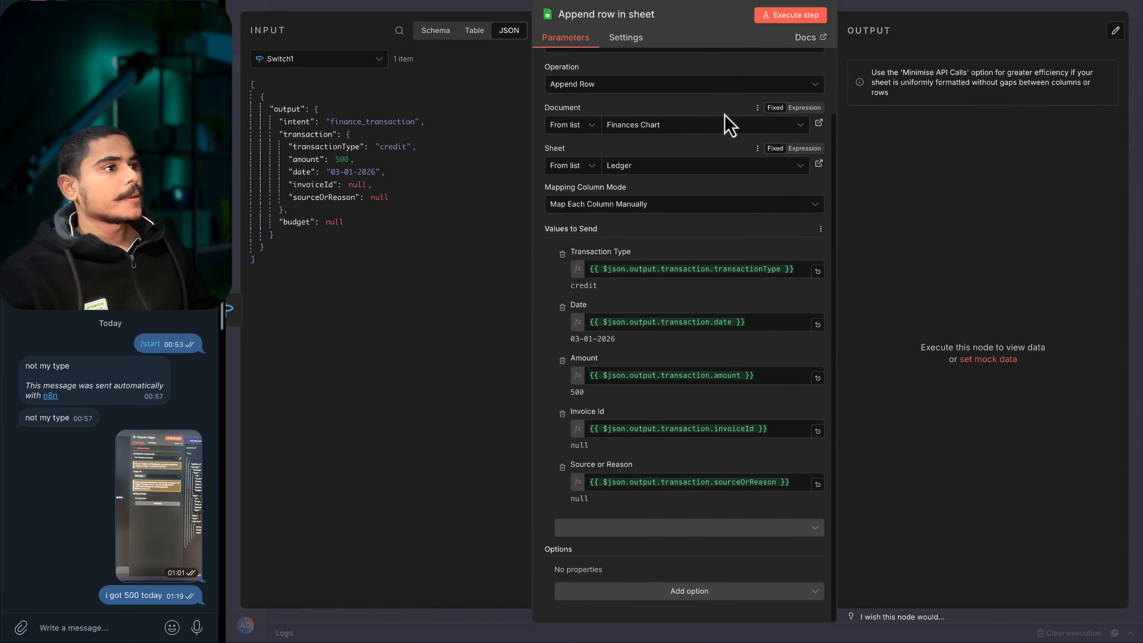
left_click(787, 16)
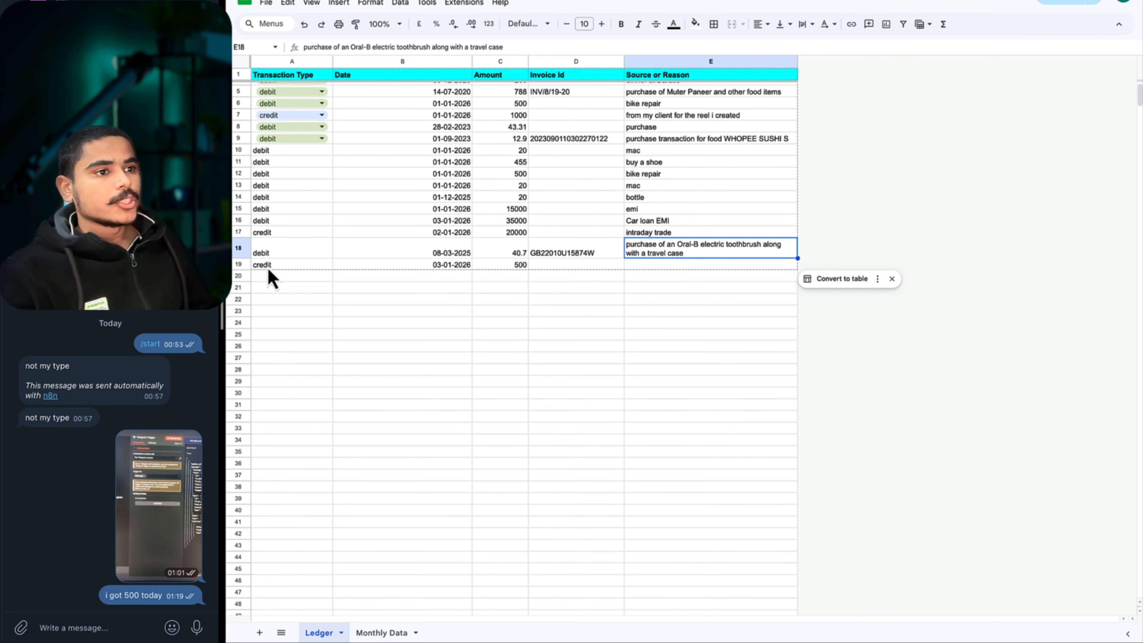
left_click_drag(268, 266, 540, 278)
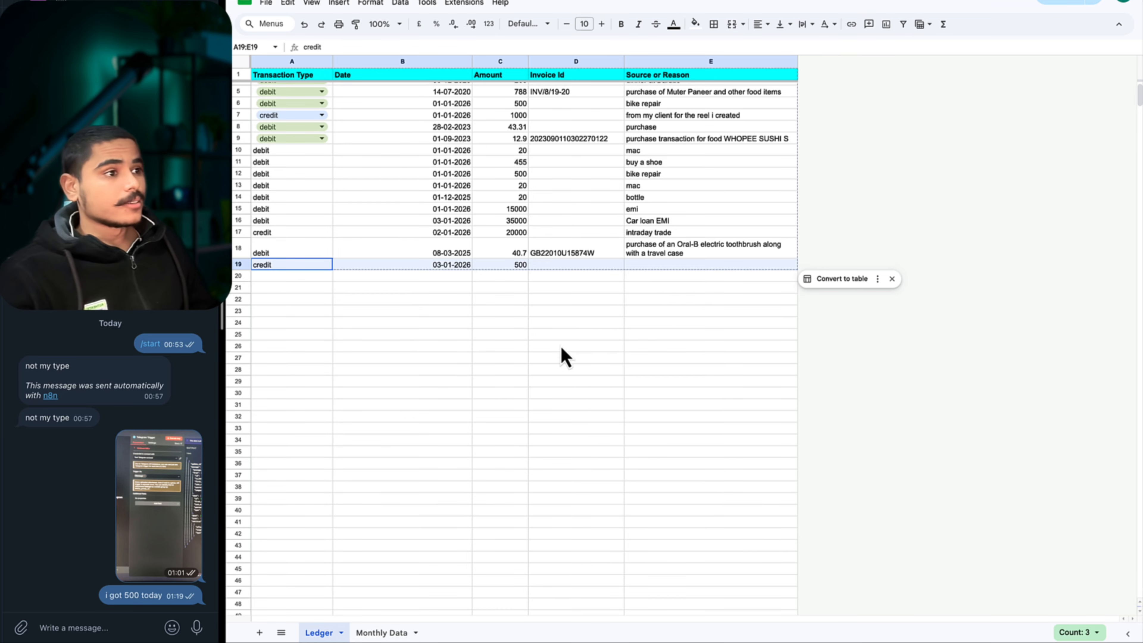
Check the new Ledger row's date and 500 amount, then the January 2026 spent total in Monthly Data.
left_click(376, 524)
left_click(435, 269)
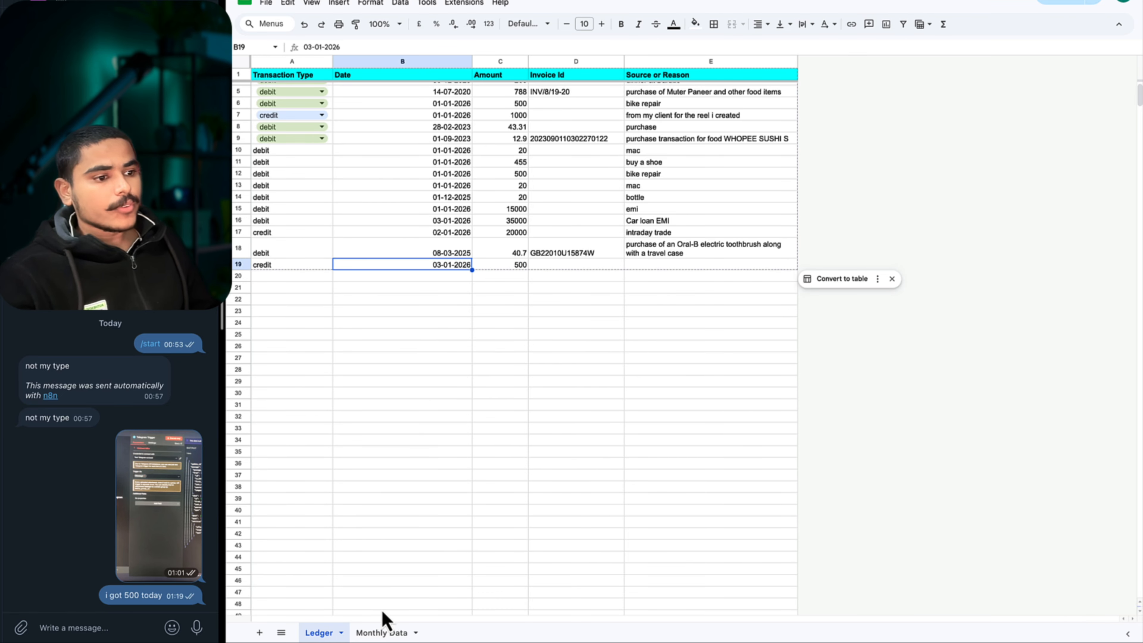
left_click(515, 268)
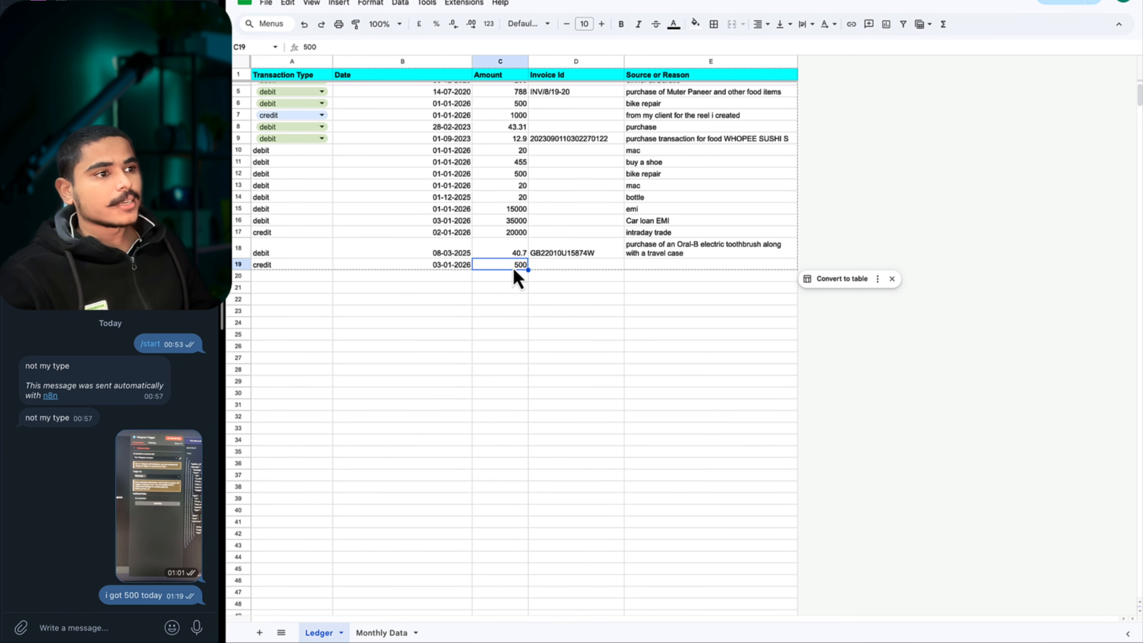
left_click(362, 634)
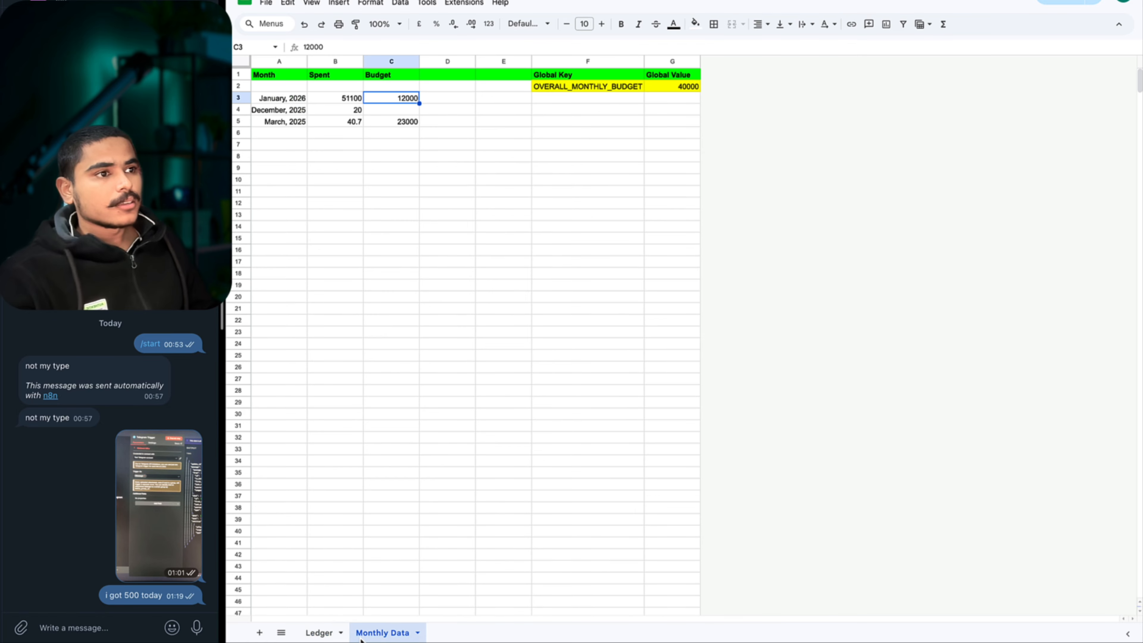
left_click(345, 100)
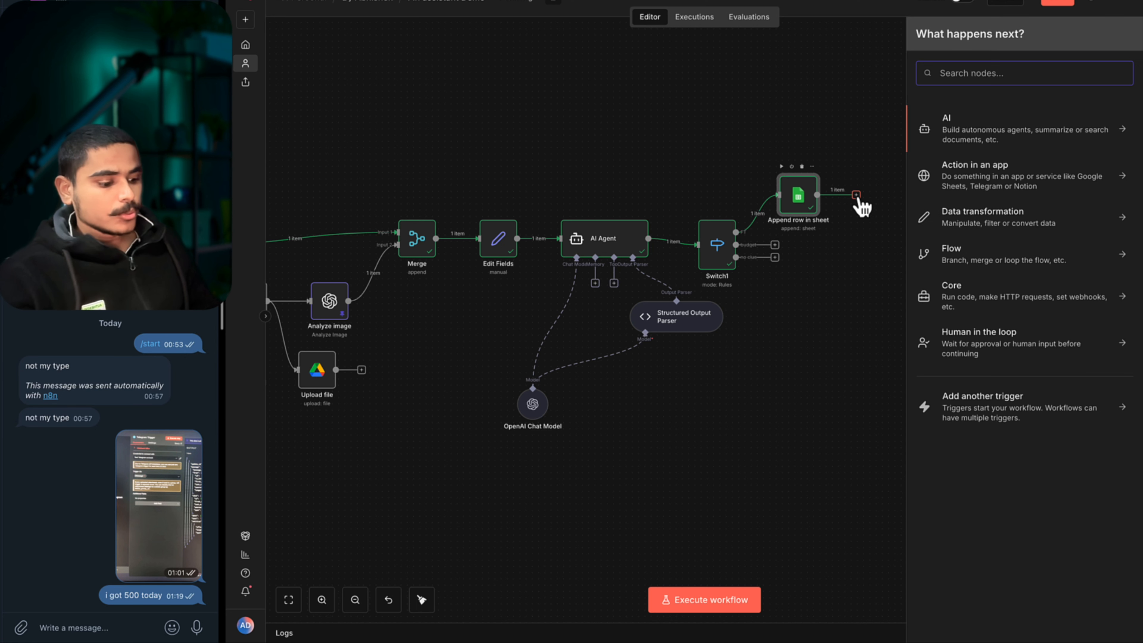
Add an If node checking whether Transaction Type is equal to debit, and test it.
type("if")
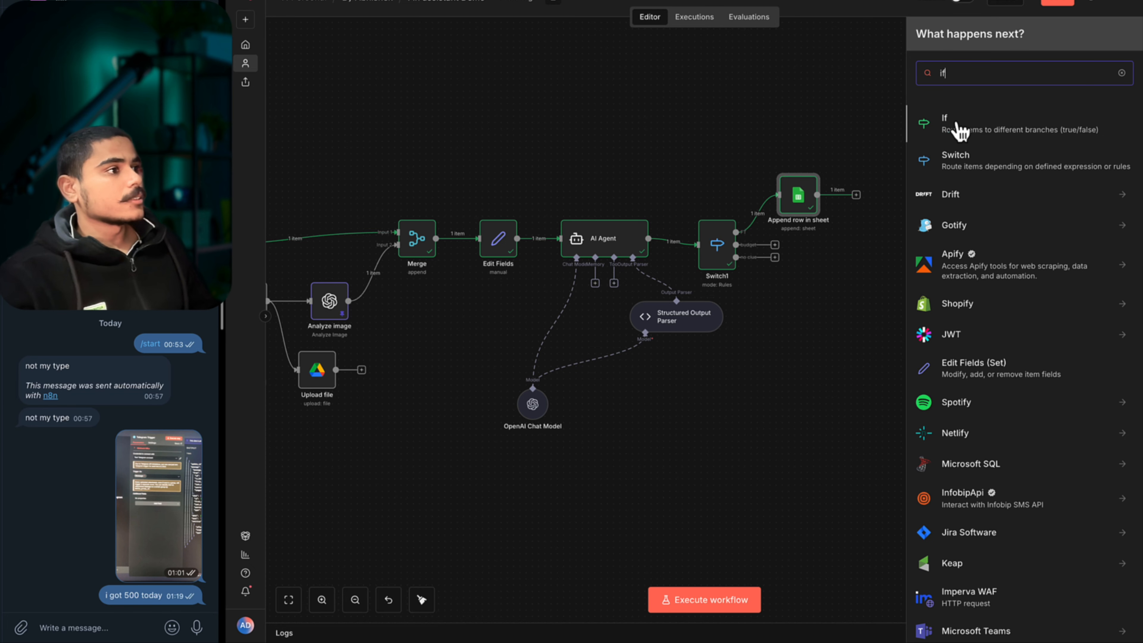
left_click(960, 130)
left_click_drag(297, 110, 644, 92)
left_click(749, 106)
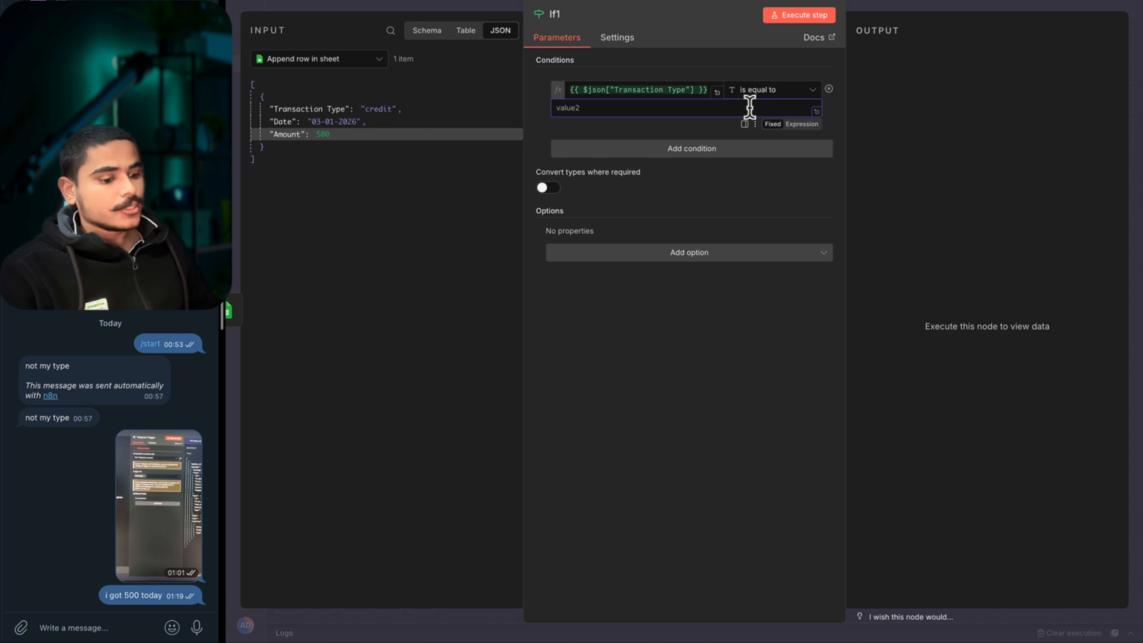
type("debit")
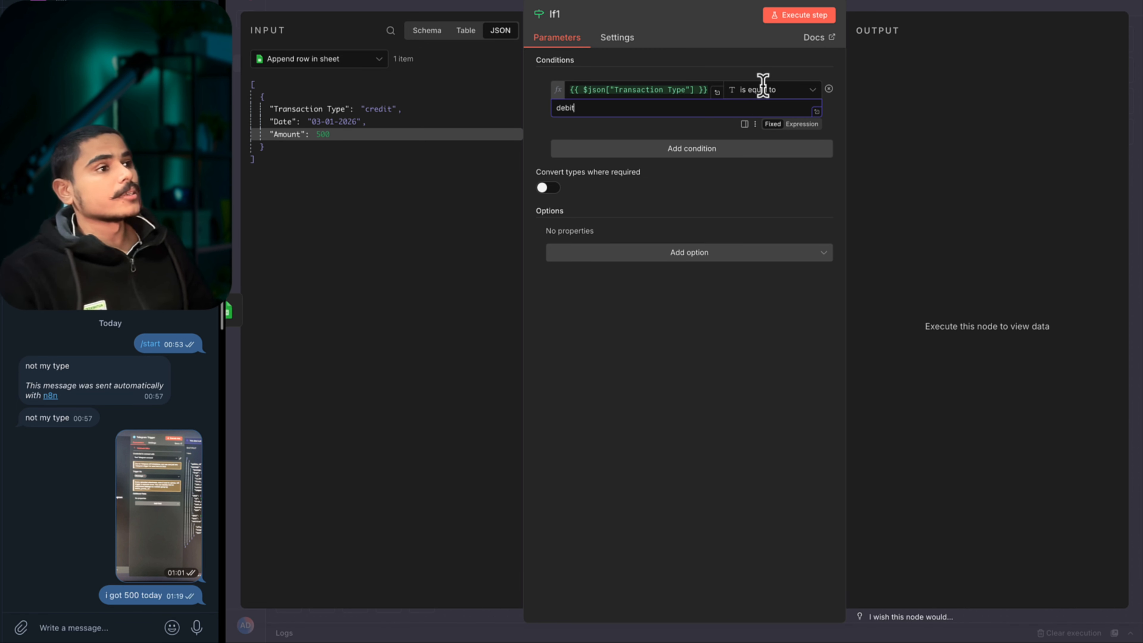
left_click(788, 65)
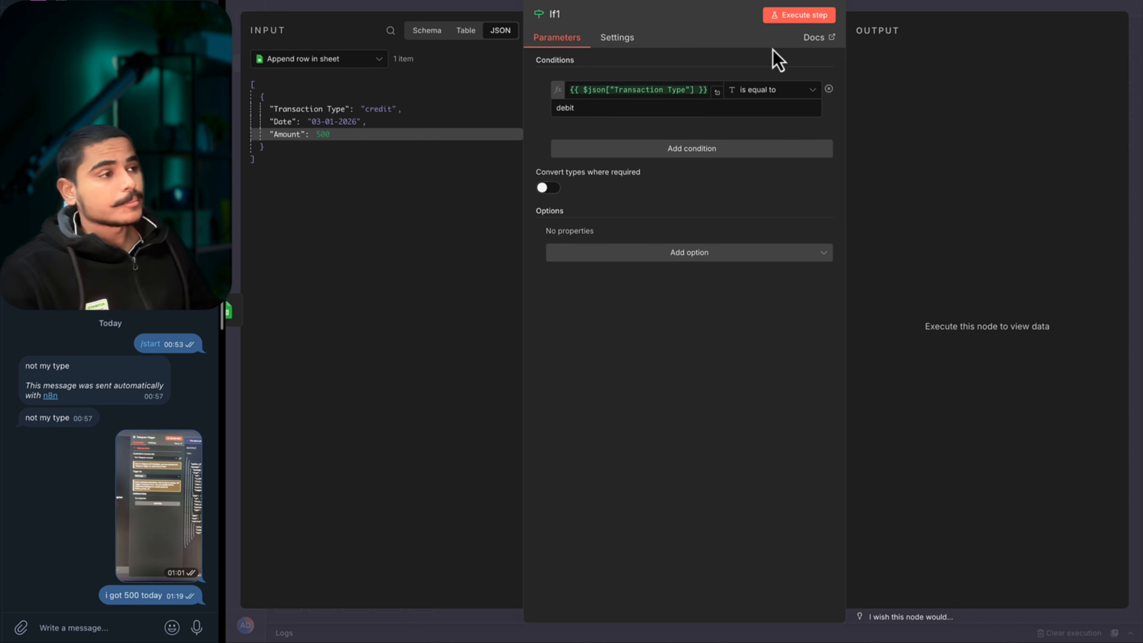
left_click(803, 16)
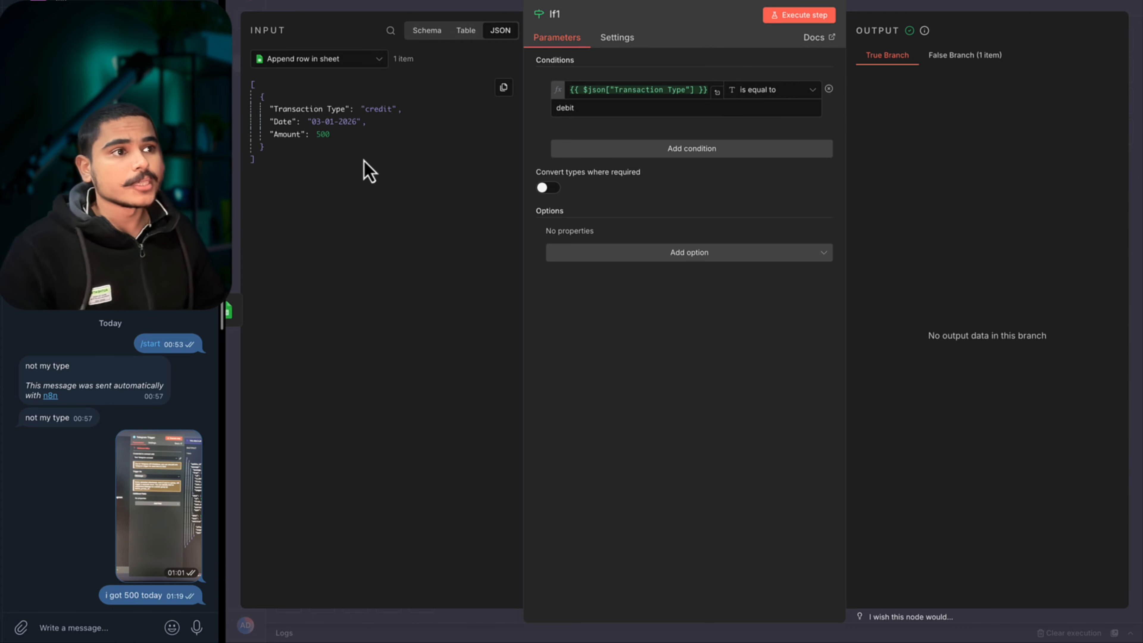
Edit the sheet-append step's pinned output, changing Transaction Type from credit to debit.
left_click_drag(332, 157, 251, 109)
left_click(298, 175)
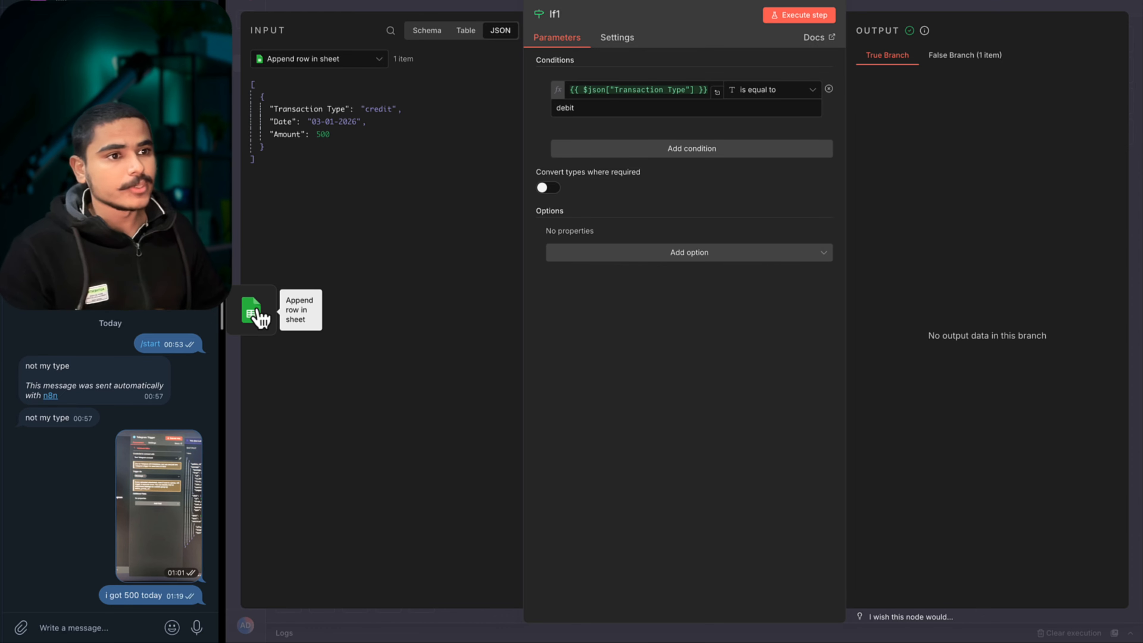
left_click(259, 315)
left_click(1101, 36)
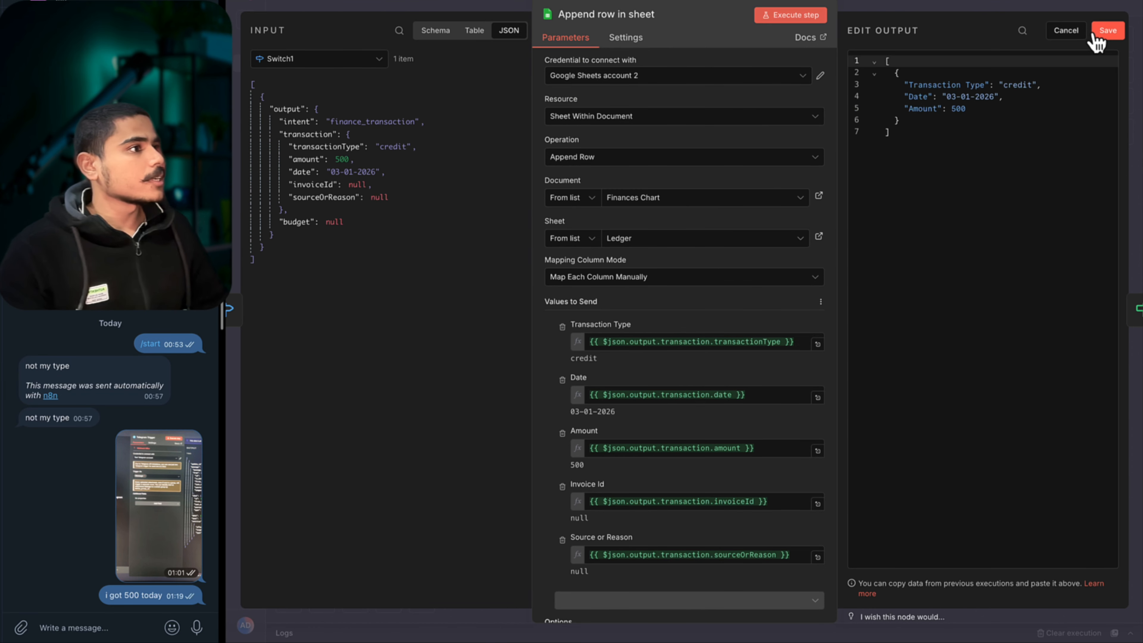
left_click(1018, 84)
double_click(1018, 85)
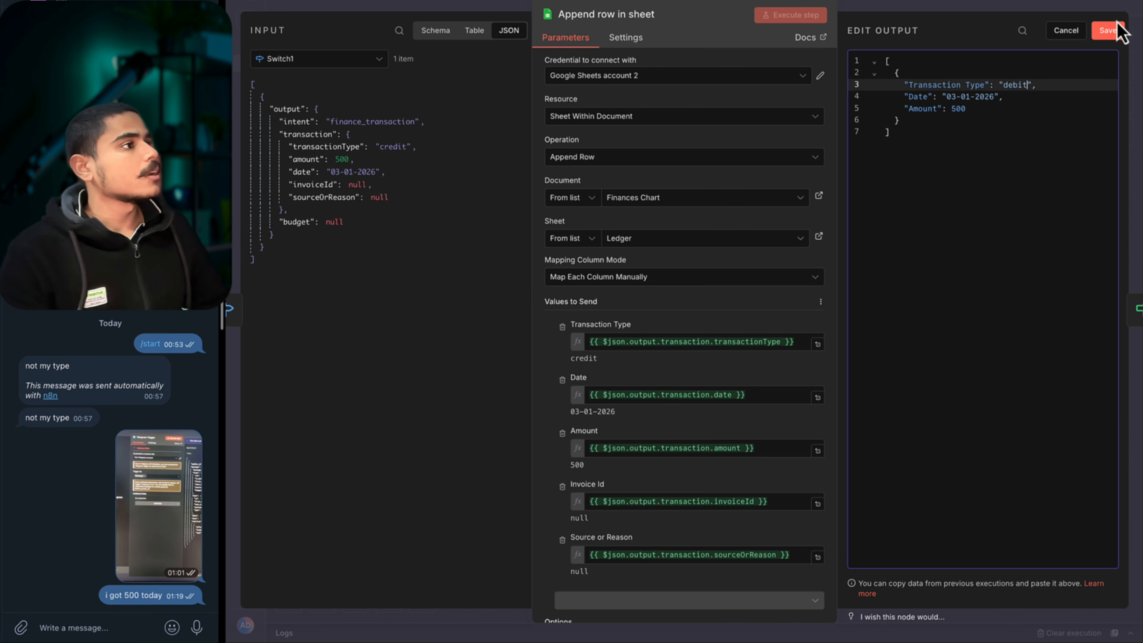
left_click(1108, 30)
Re-run If1 to see the debit item pass true, then check Monthly Data's January 2026 spent total.
left_click(1126, 312)
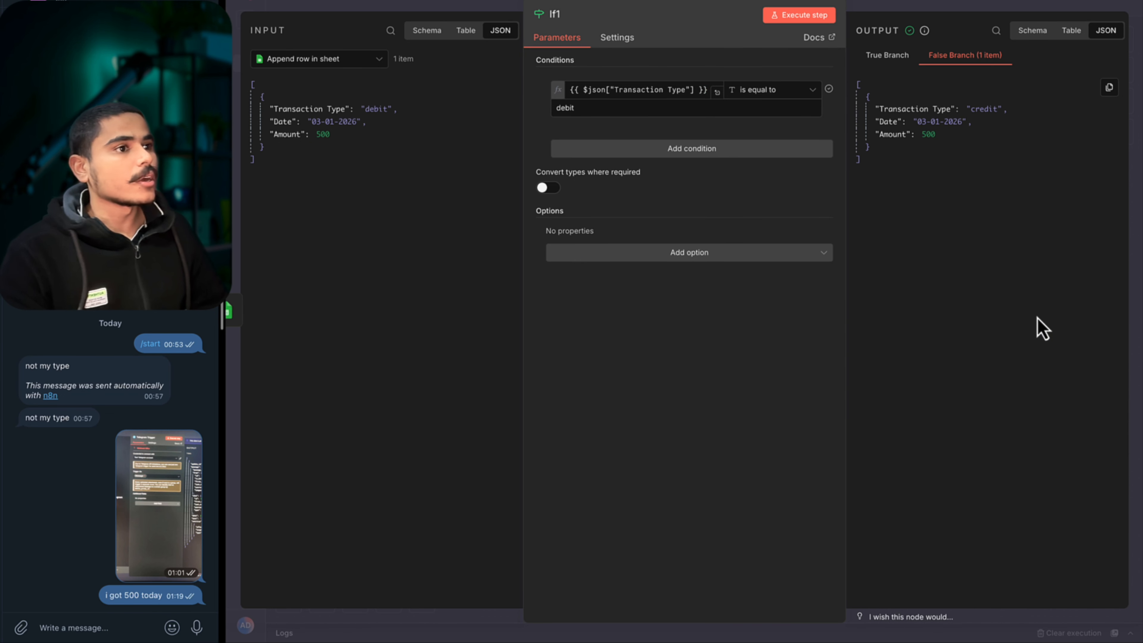
left_click(809, 17)
left_click(900, 56)
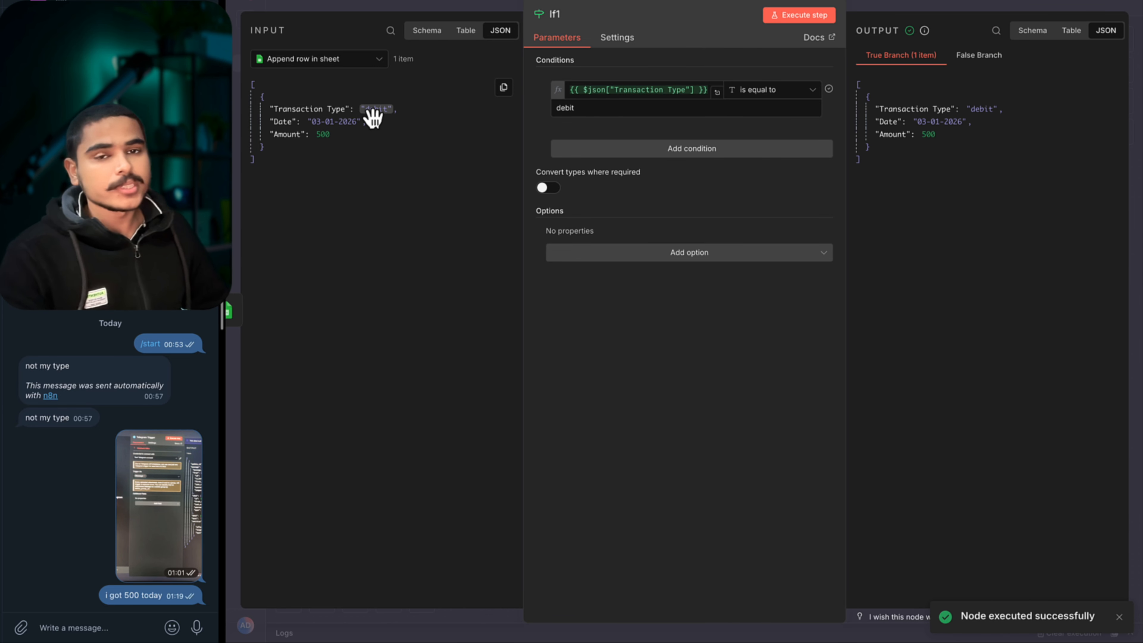
left_click(415, 7)
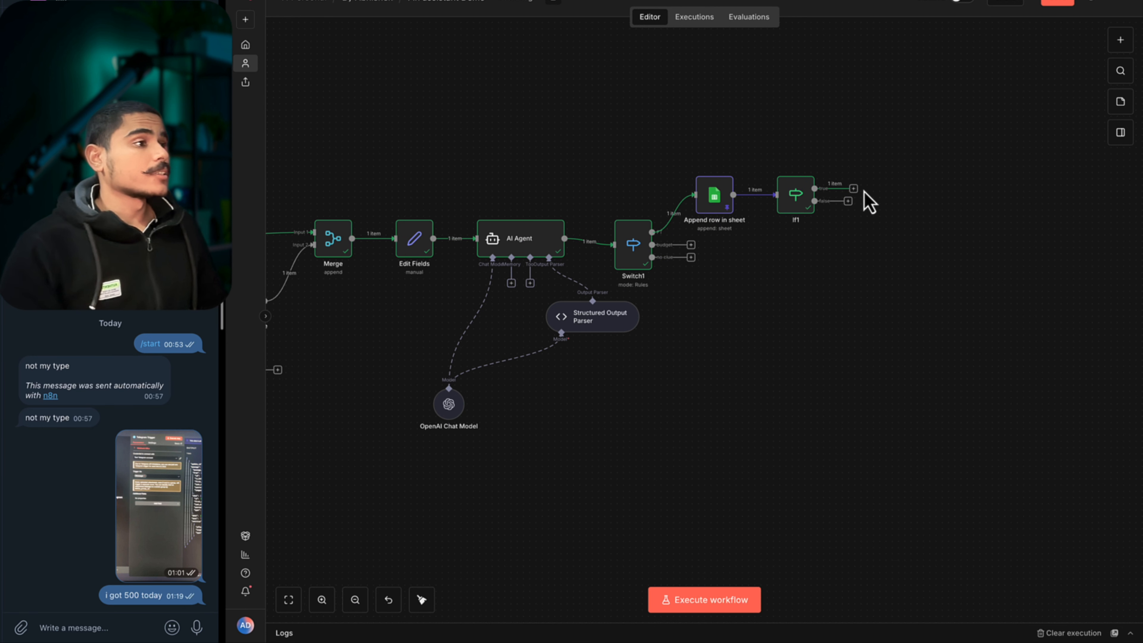
left_click(369, 1)
left_click(347, 103)
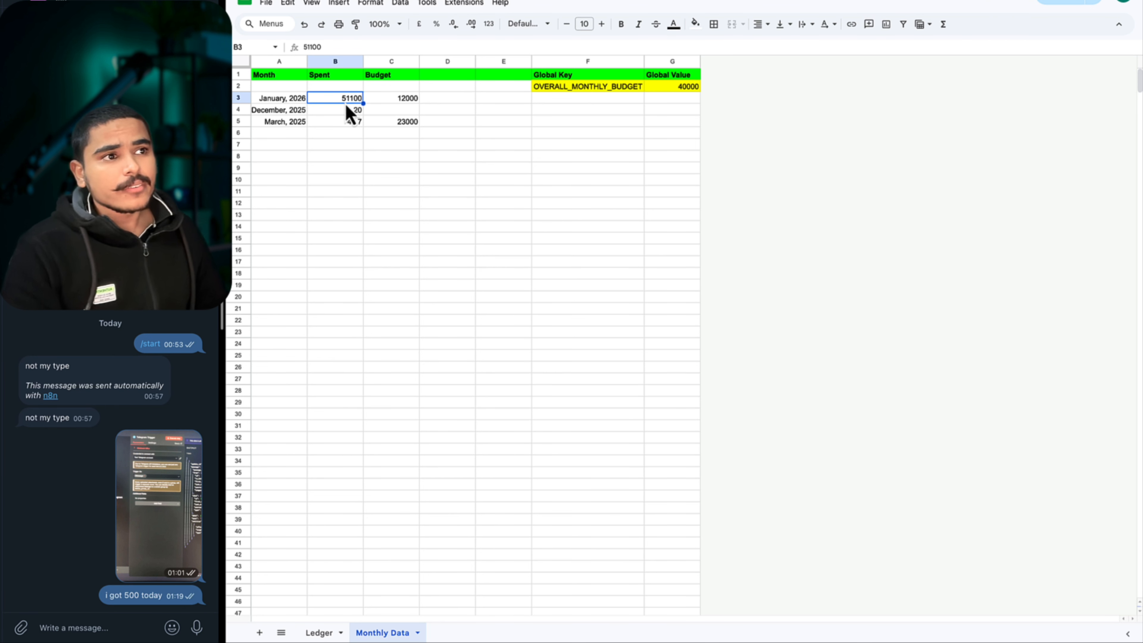
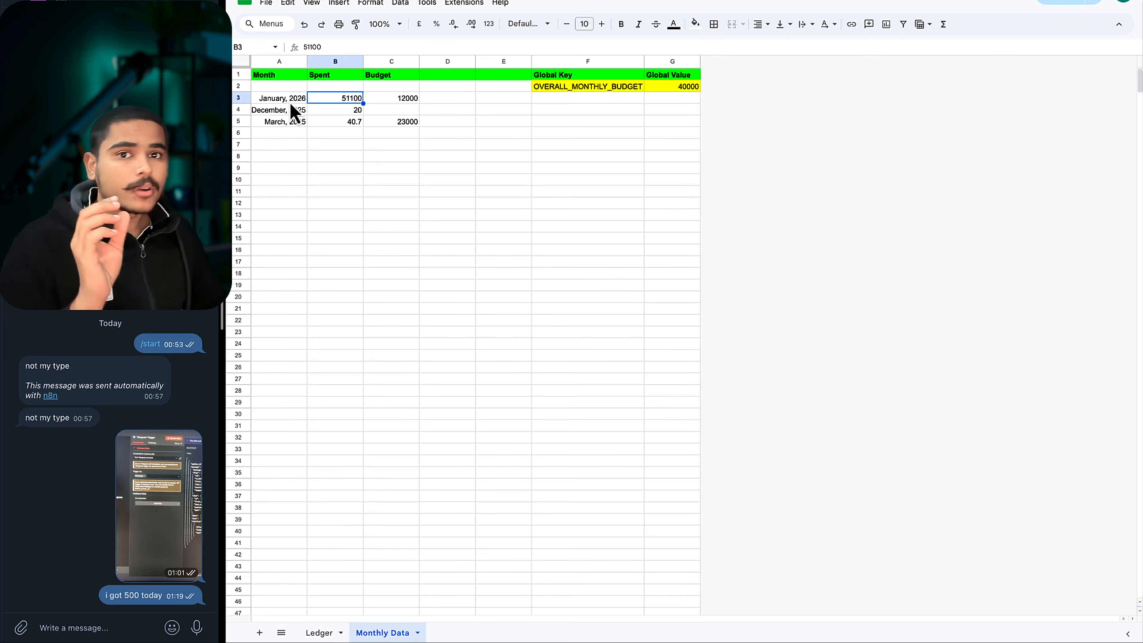
Compare how Monthly Data stores the January, 2026 date in cell A3 with If1's output Date.
left_click(238, 102)
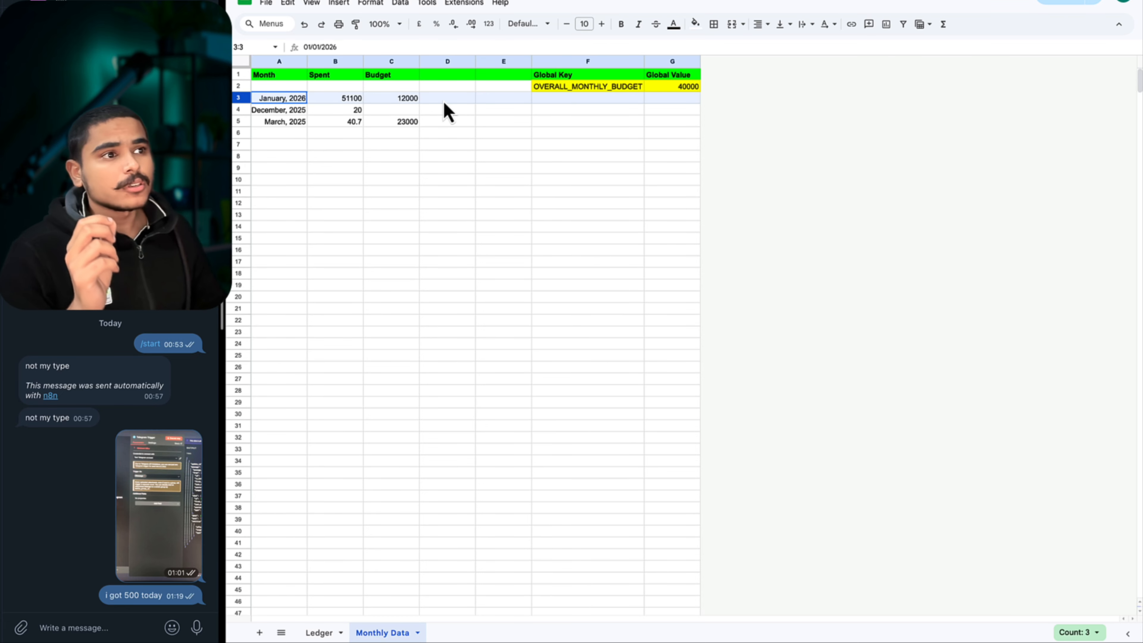
left_click(403, 141)
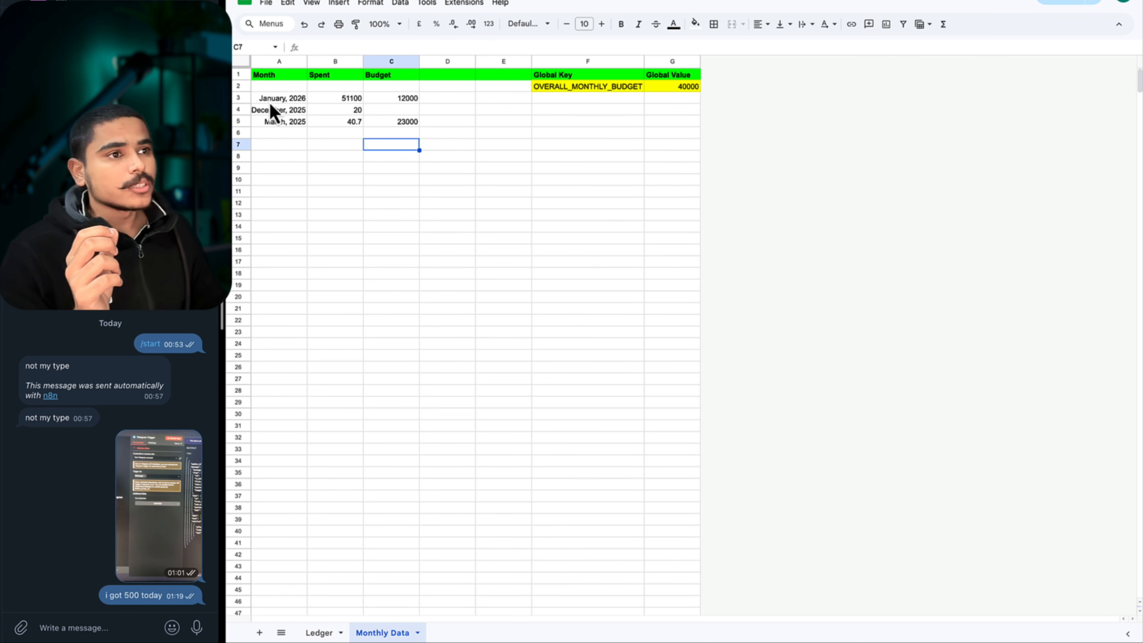
left_click(280, 103)
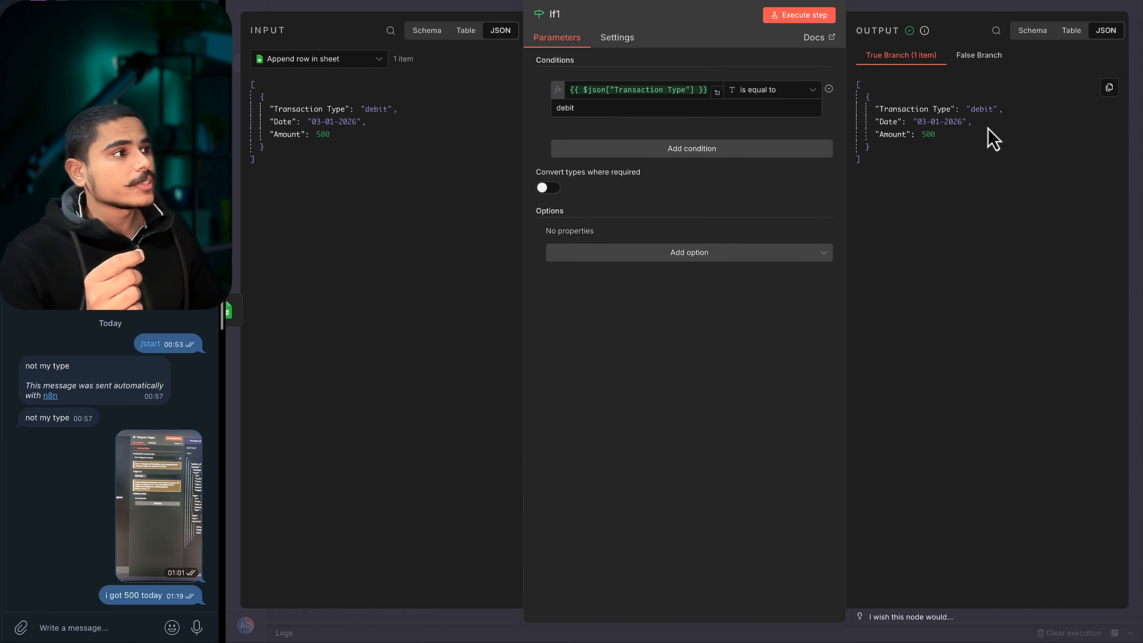
left_click_drag(970, 128, 918, 125)
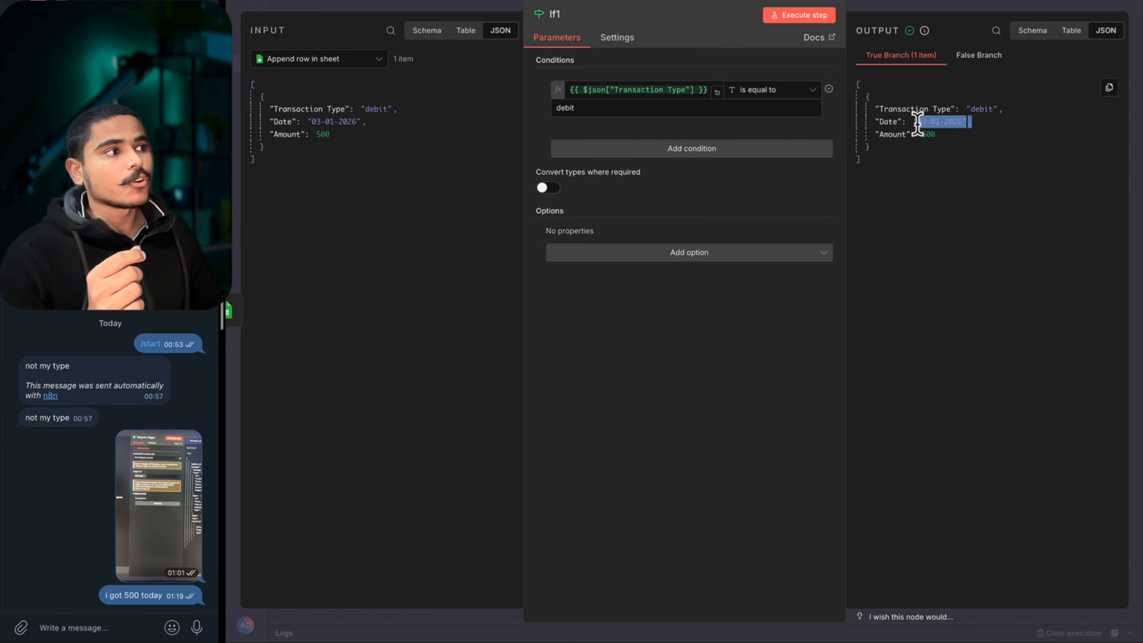
left_click(952, 134)
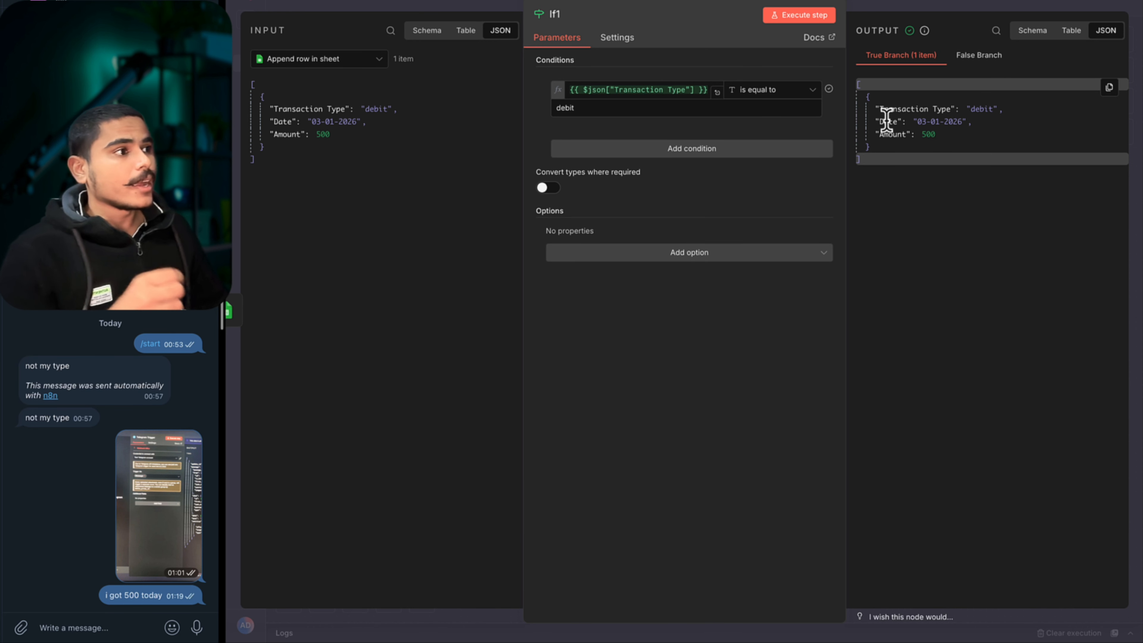
left_click_drag(880, 122, 936, 122)
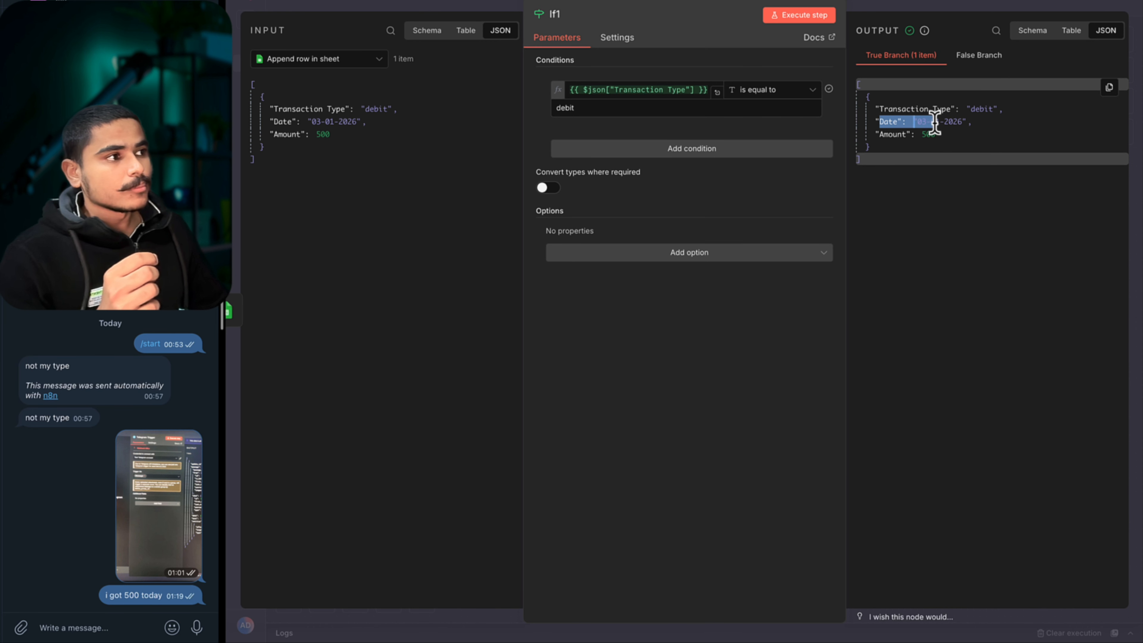
Add an Edit Fields node after If1's true branch with Amount and Date fields mapped in.
left_click(938, 7)
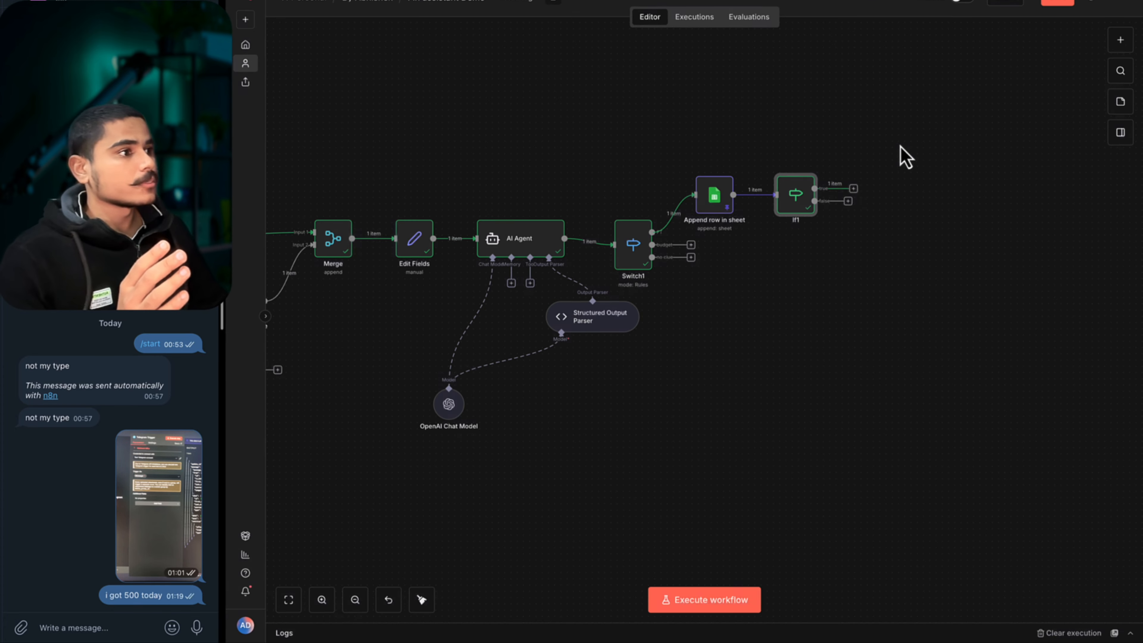
left_click(853, 188)
type("edit")
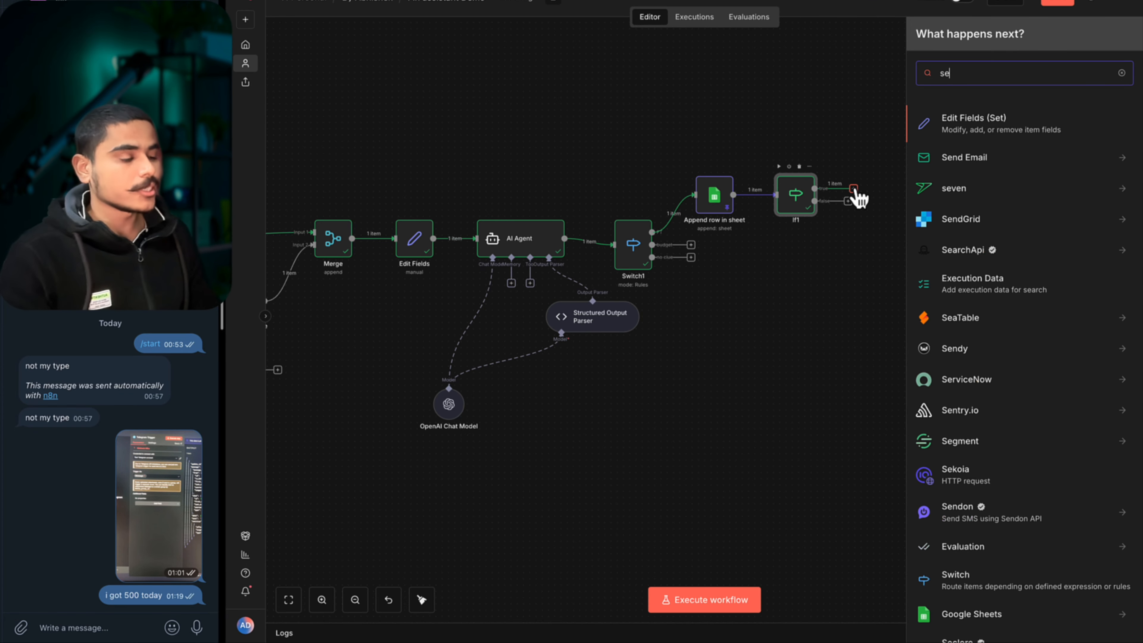
left_click(990, 128)
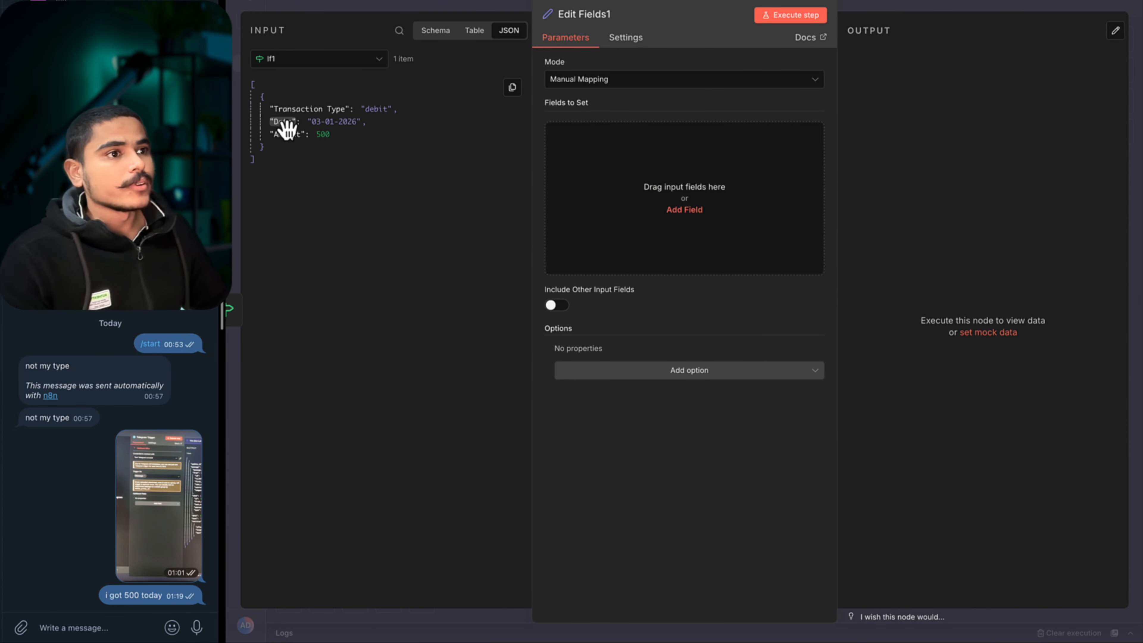
left_click_drag(287, 133, 702, 156)
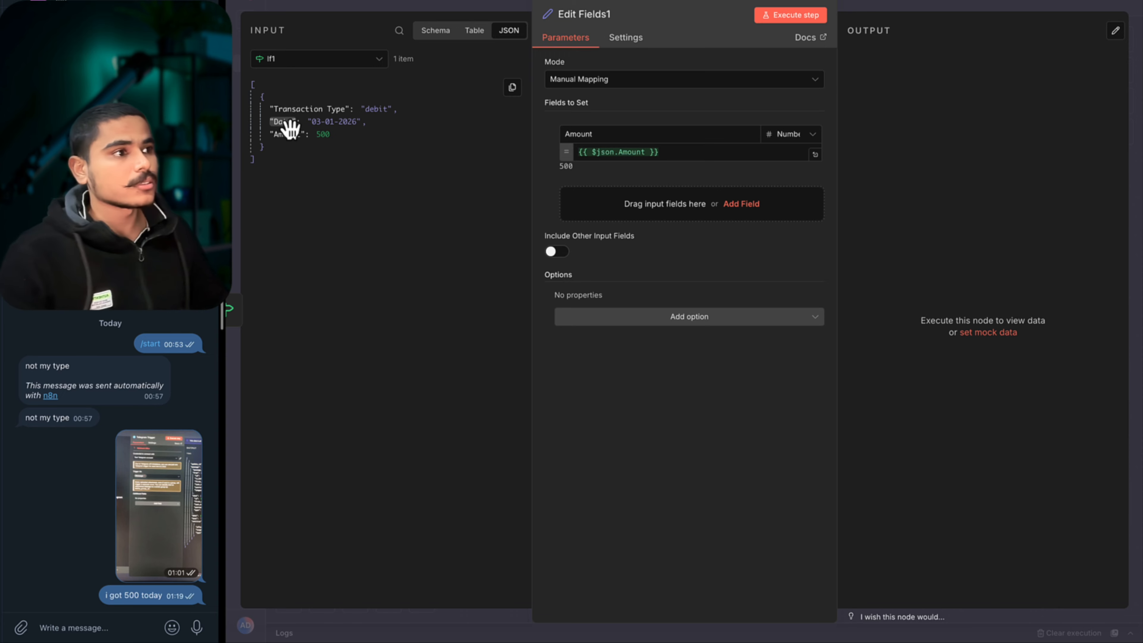
left_click_drag(290, 131, 648, 210)
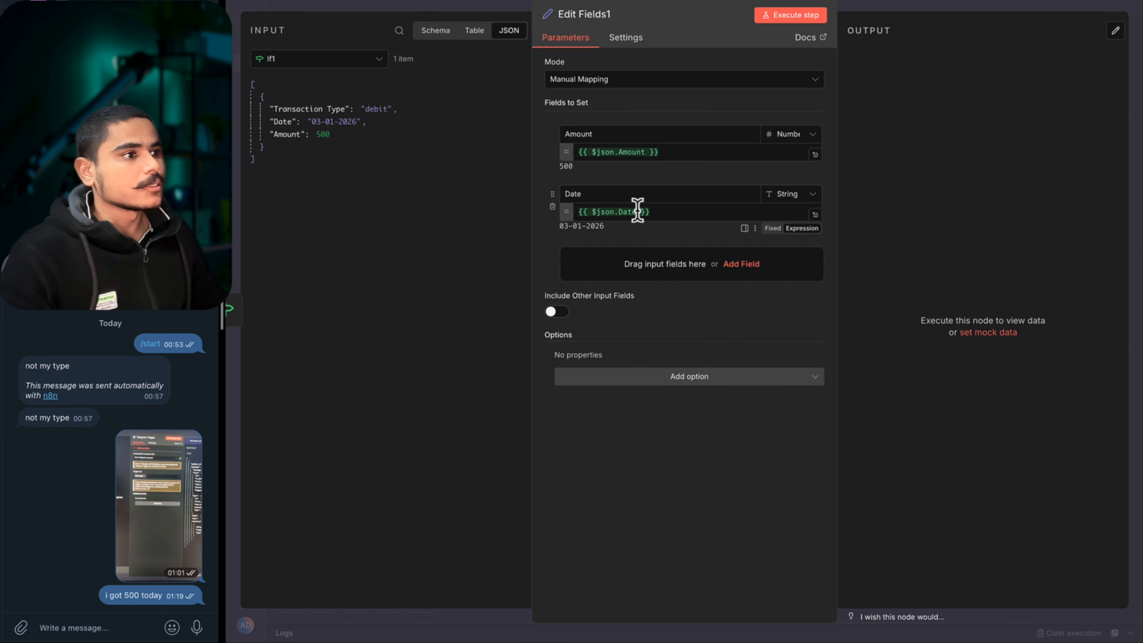
Replace the Date value with a DateTime.fromFormat expression that outputs month and year.
left_click(637, 211)
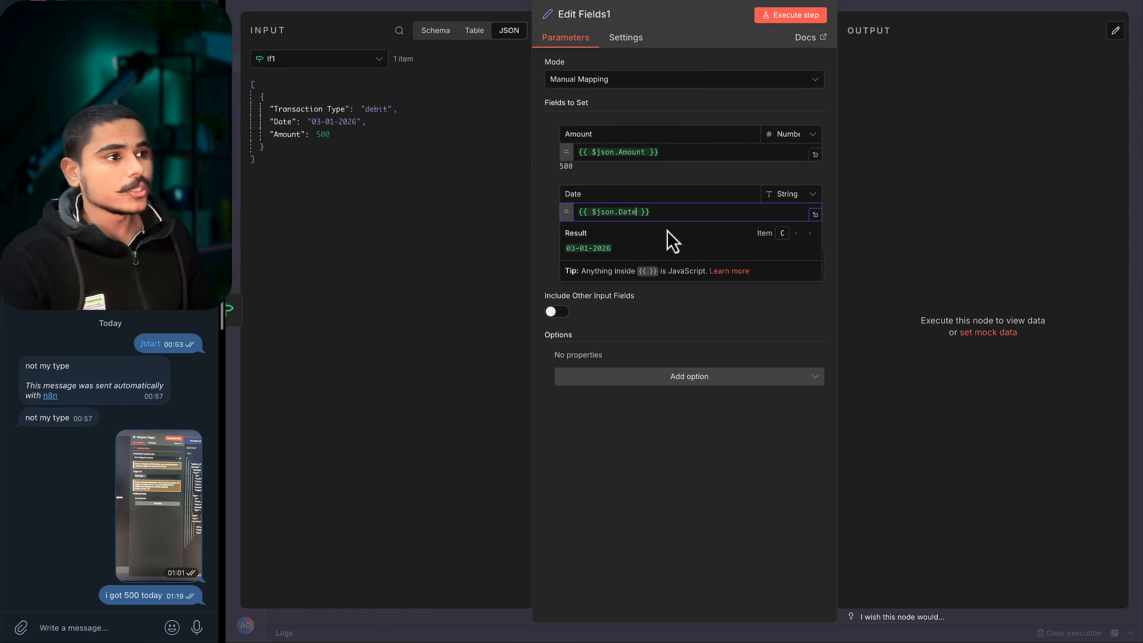
key("ctrl+a")
key("BackSpace")
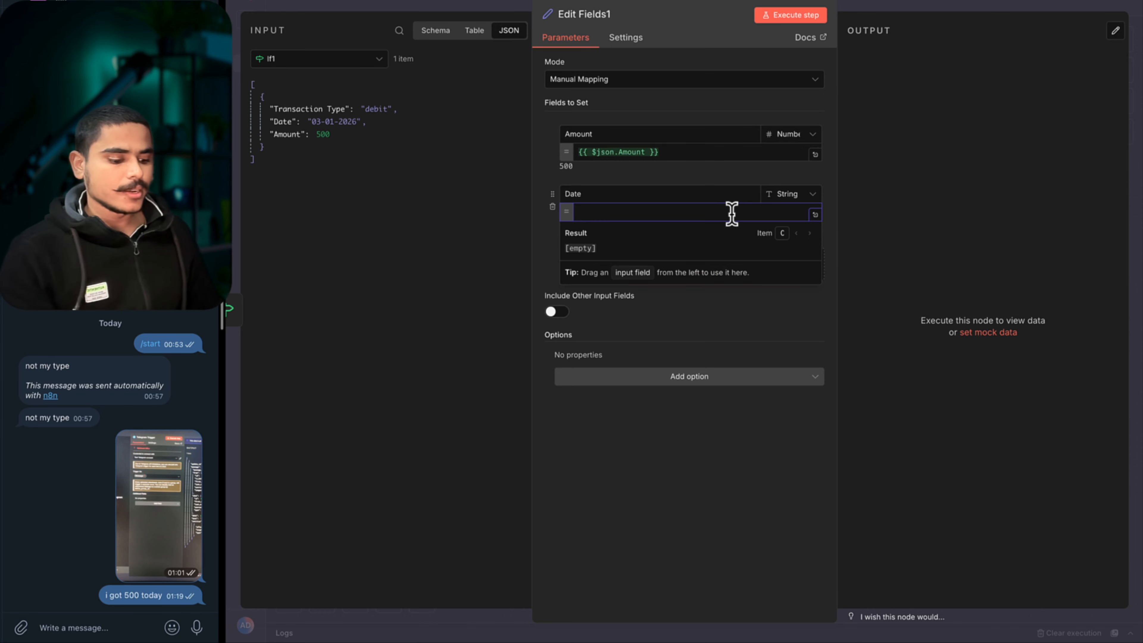
type("{{ DateTime.fromFormat($json.Date, 'dd-MM-yyyy').toFormat('LLLL, yyyy') }}")
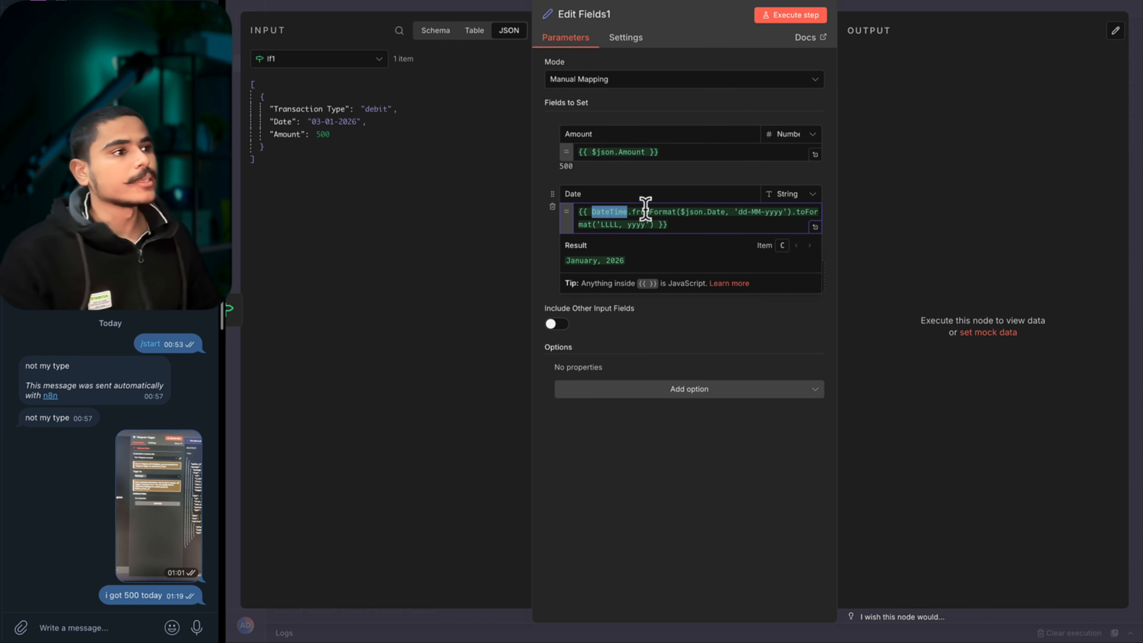
left_click_drag(680, 212, 715, 213)
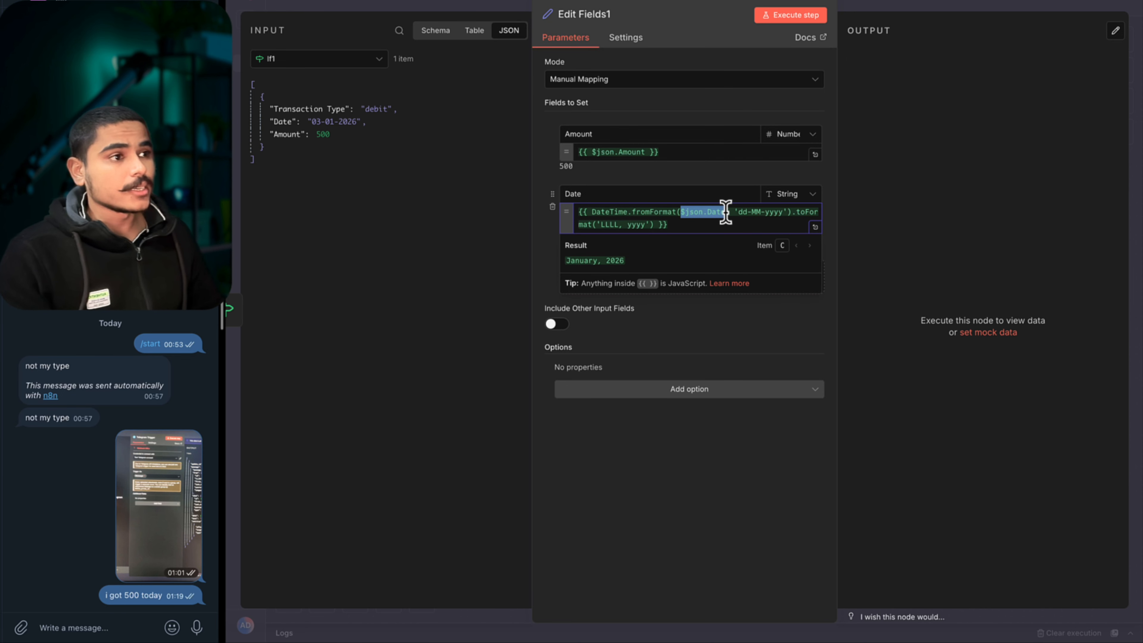
left_click_drag(734, 212, 767, 212)
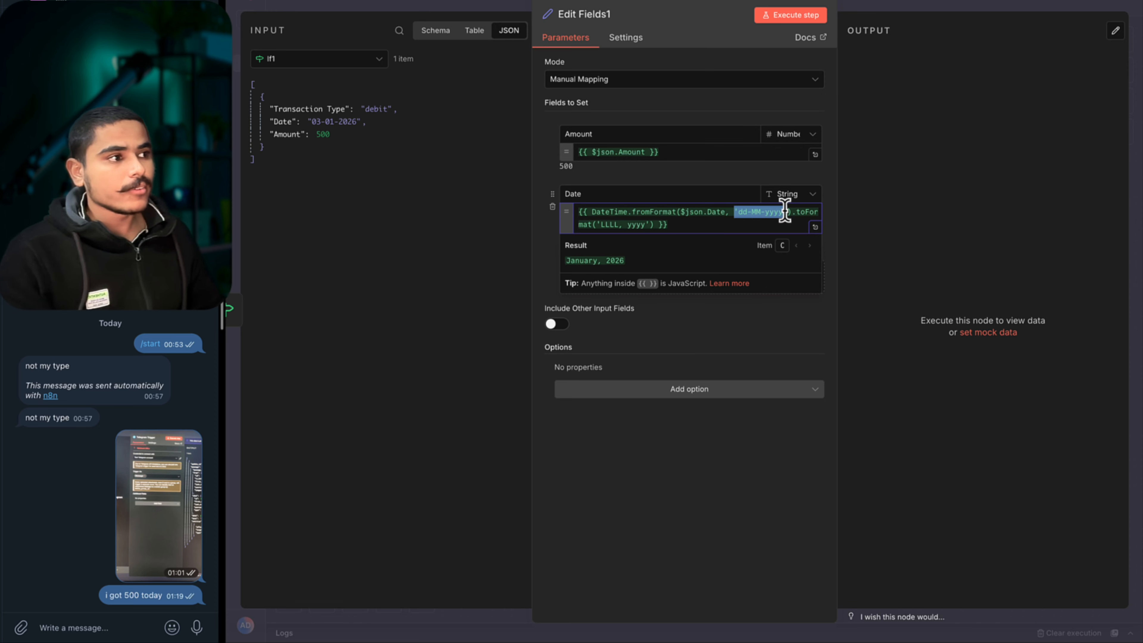
left_click(763, 225)
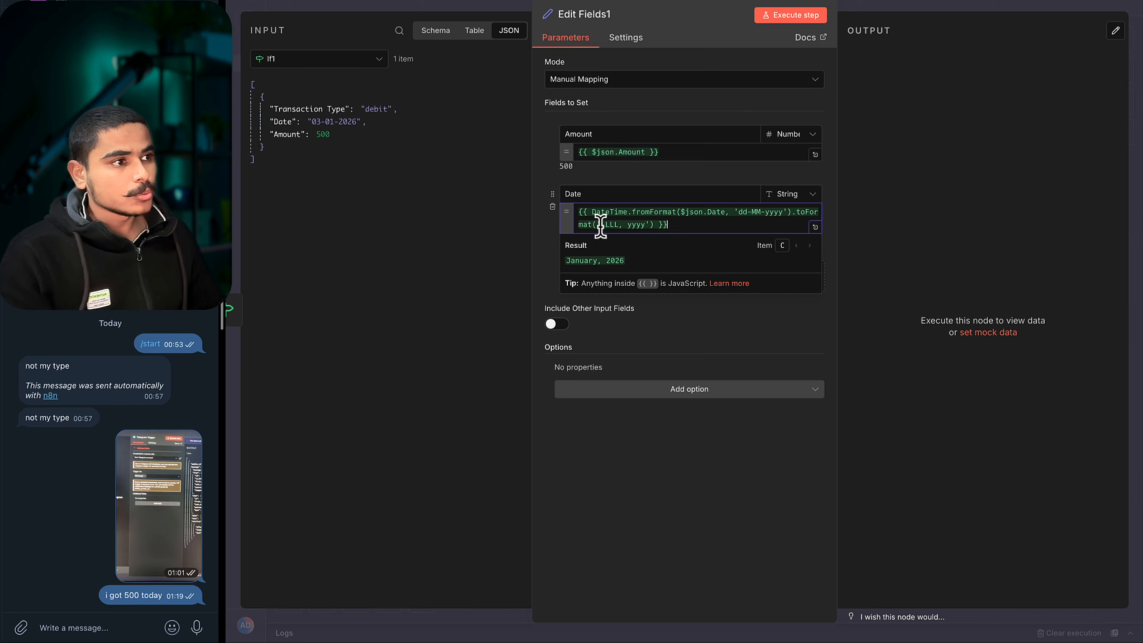
left_click_drag(596, 223, 648, 224)
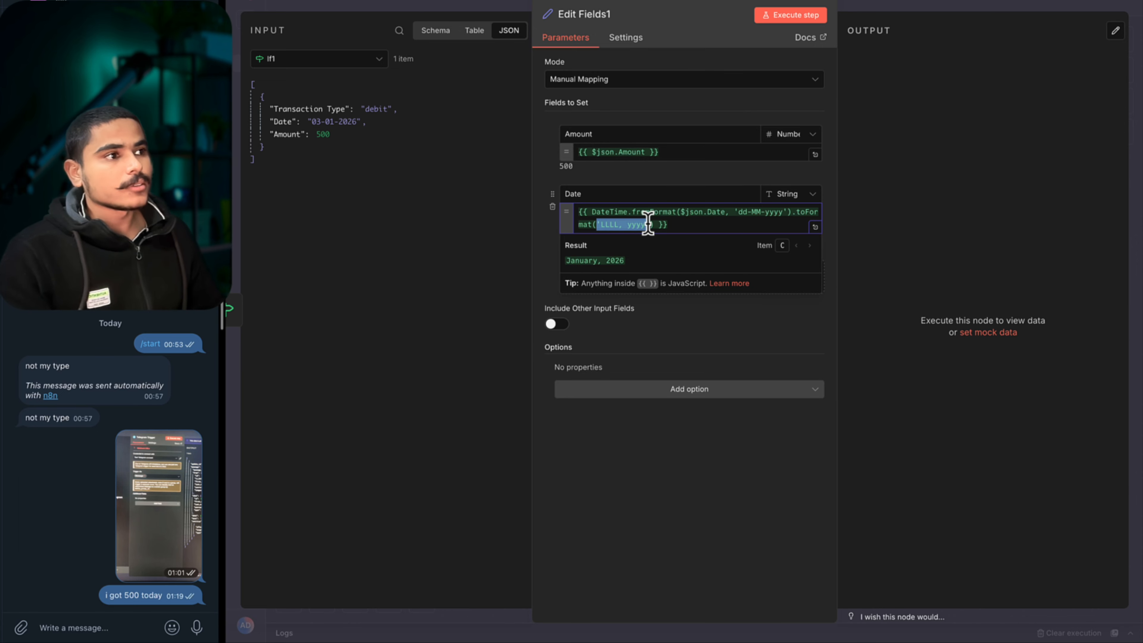
Run Edit Fields1 to confirm it outputs Amount 500 and Date 'January, 2026'.
left_click(809, 21)
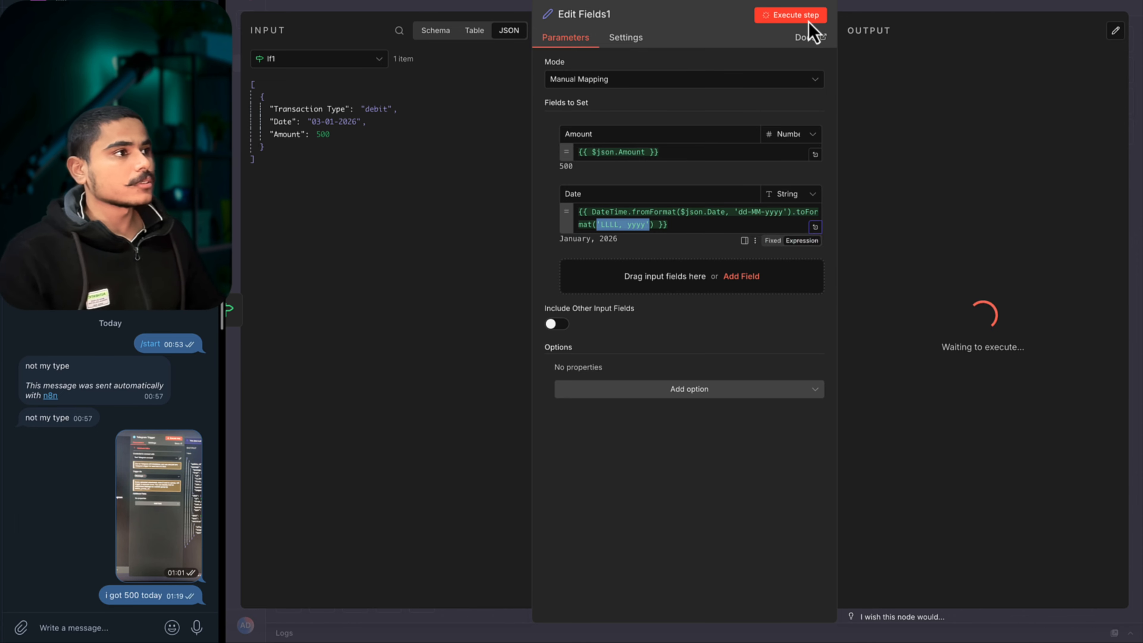
left_click_drag(858, 137, 849, 72)
left_click(850, 1)
left_click(855, 7)
left_click(717, 157)
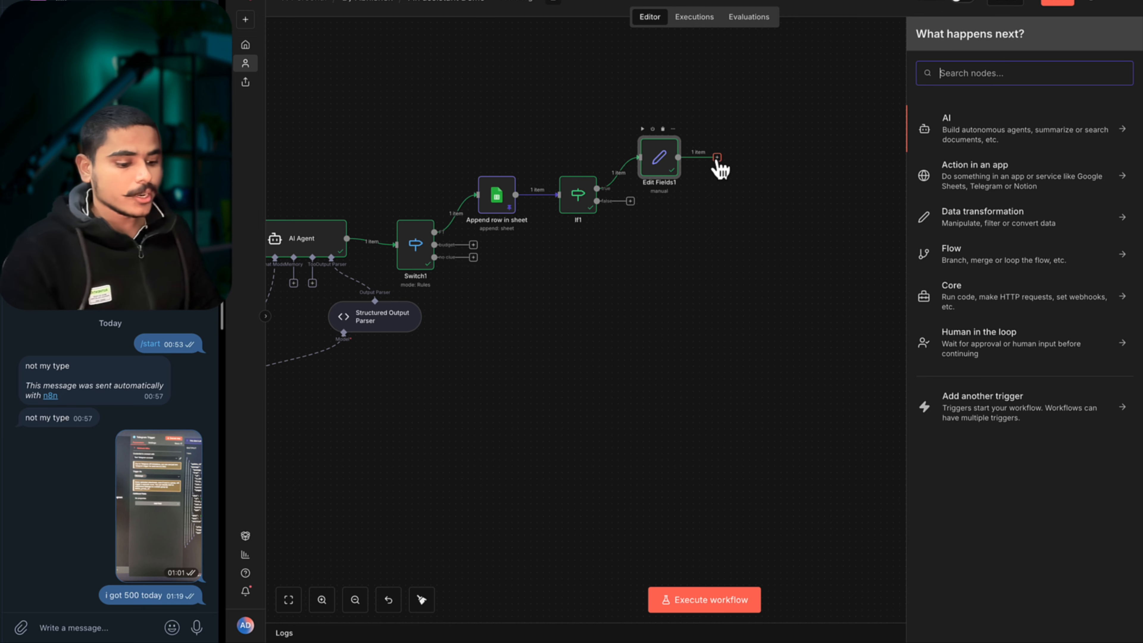
Add a Google Sheets Get row(s) in sheet node reading Finances Chart's Monthly Data sheet.
type("sheet")
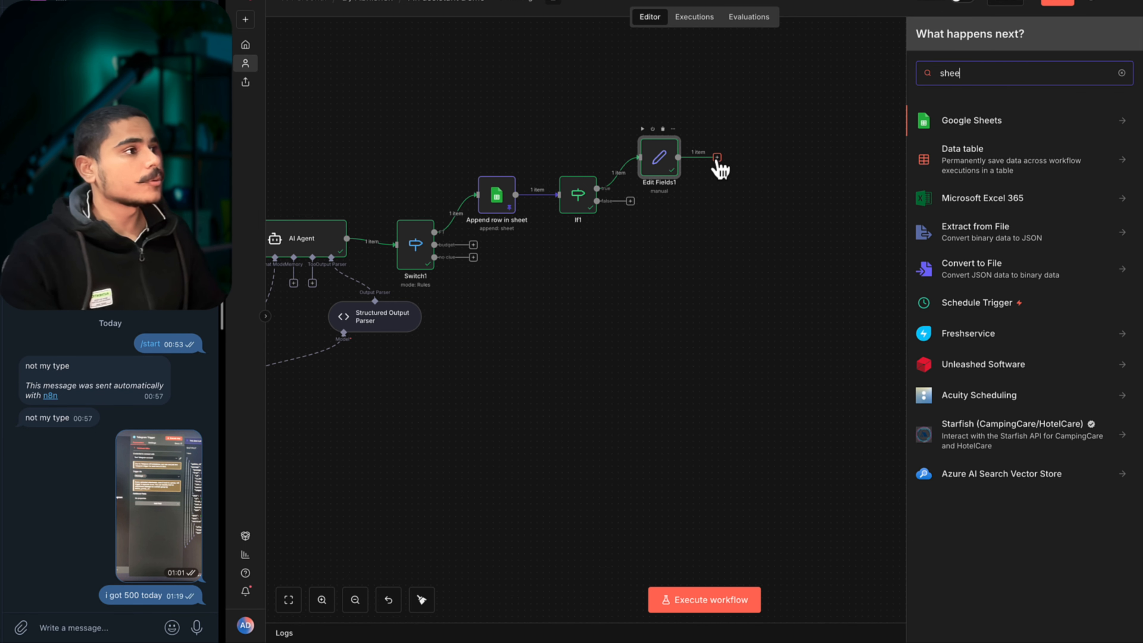
key("Return")
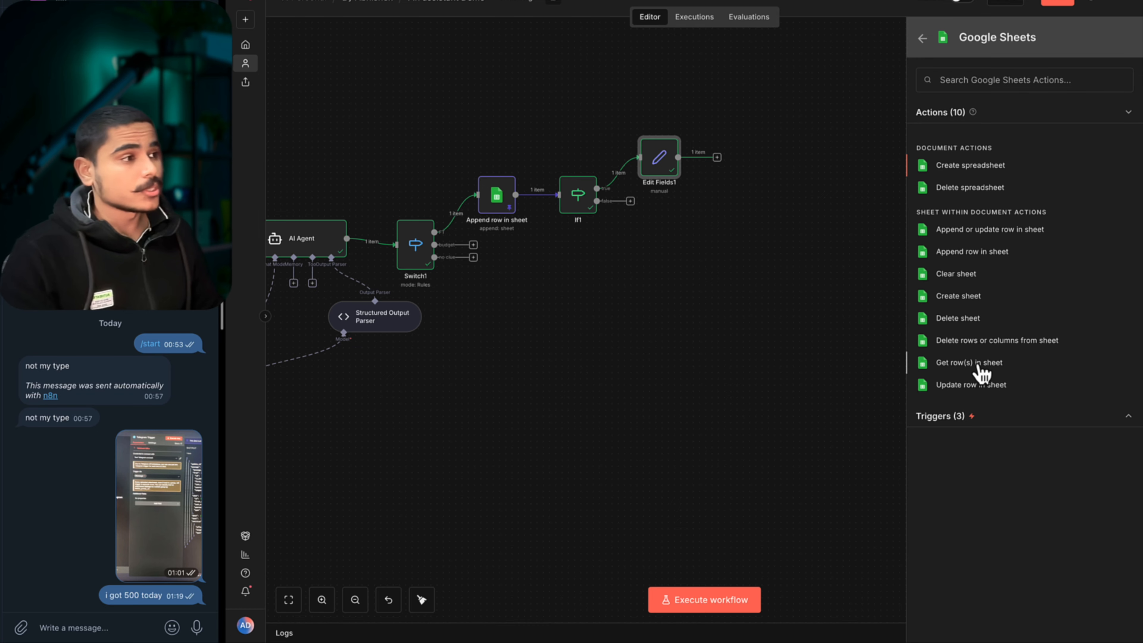
left_click(973, 363)
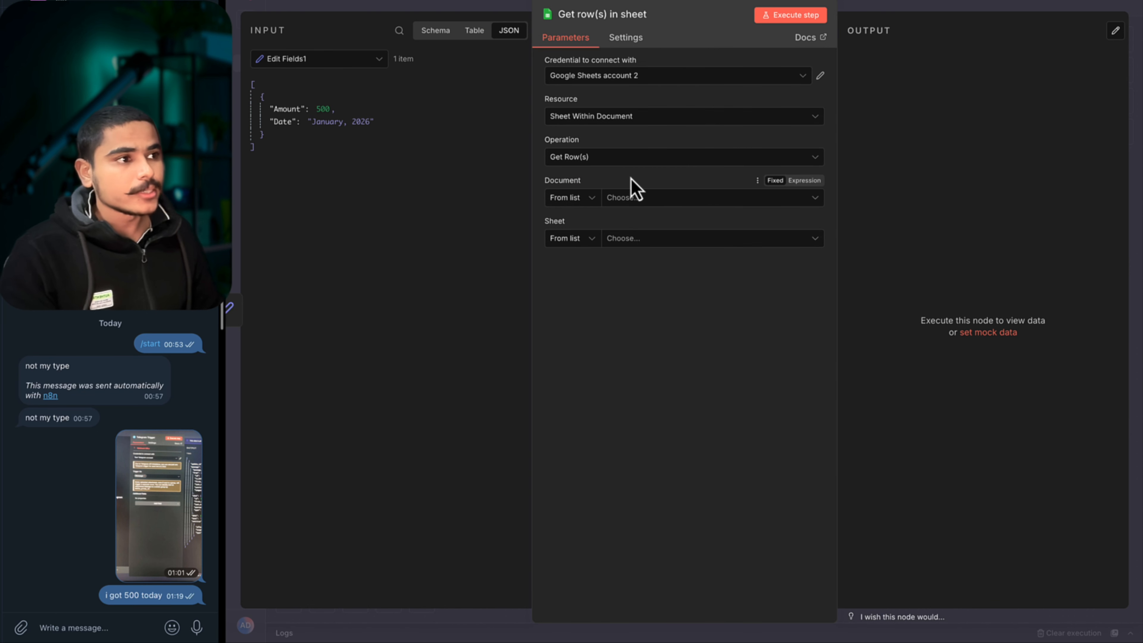
left_click(626, 199)
left_click(666, 249)
left_click(671, 240)
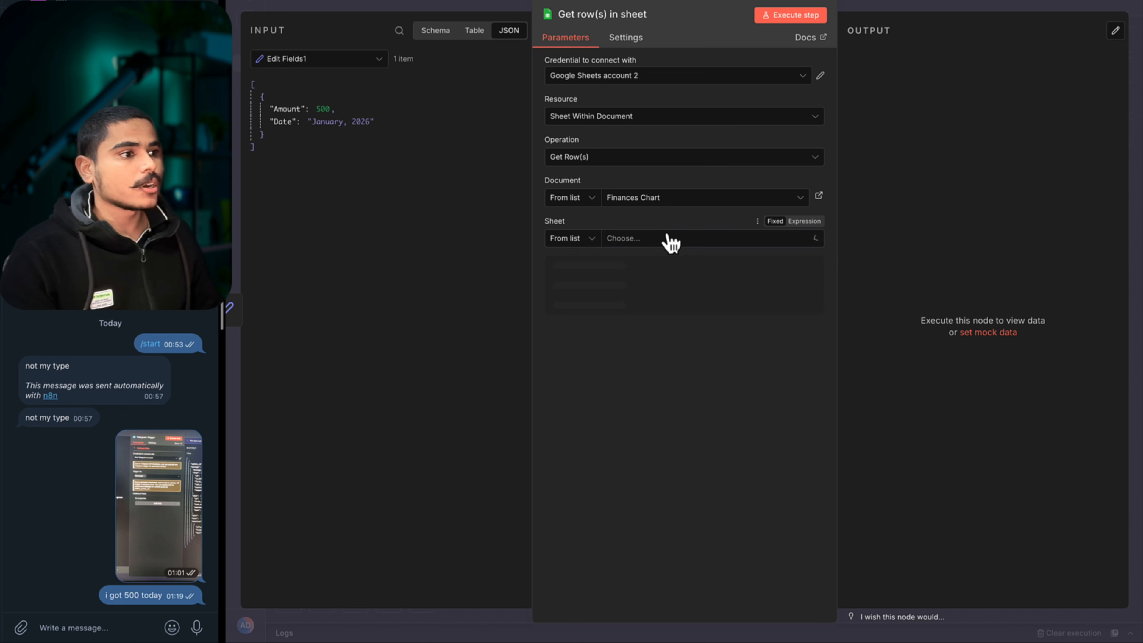
left_click(655, 285)
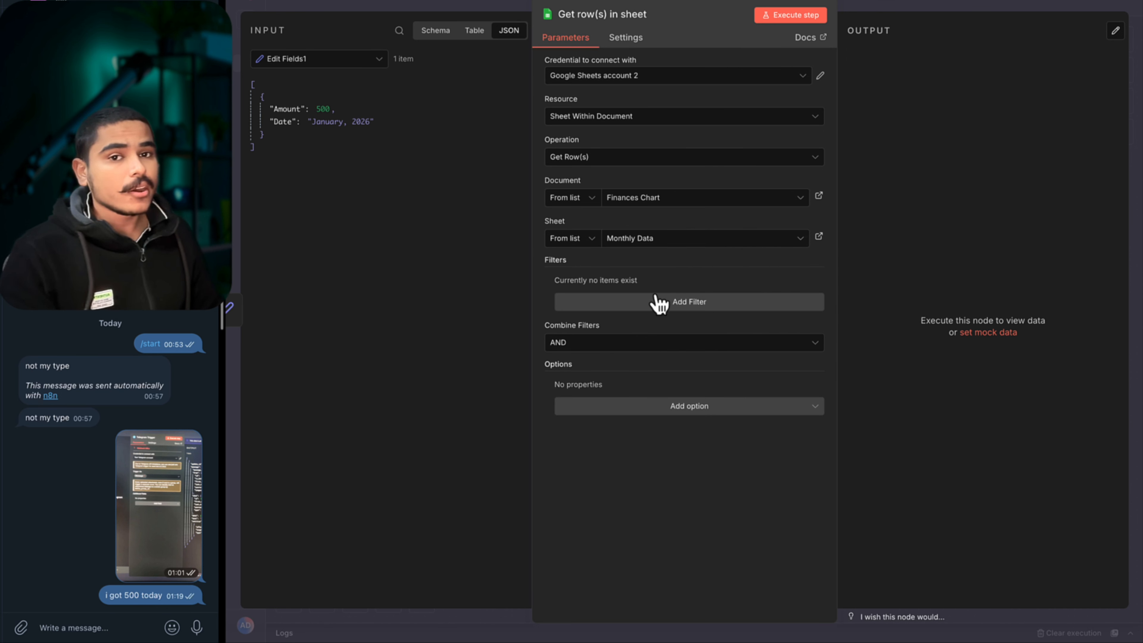
Filter rows where Month equals the incoming Date and run it, returning Spent 51100, Budget 12000.
left_click(659, 310)
left_click(625, 334)
left_click_drag(283, 122, 597, 337)
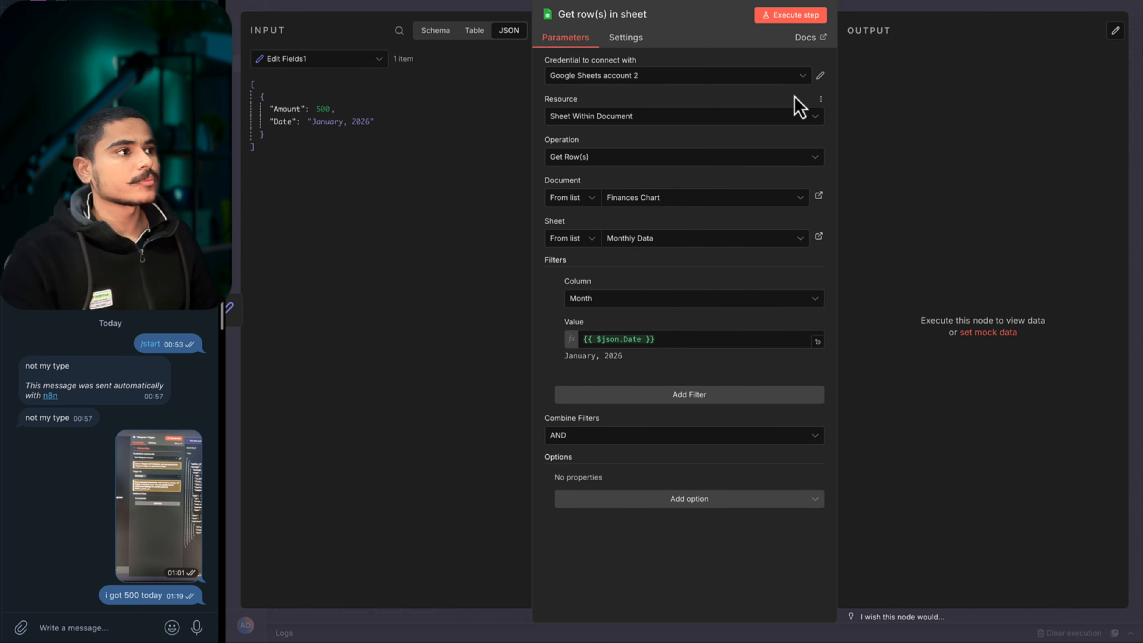
left_click(797, 18)
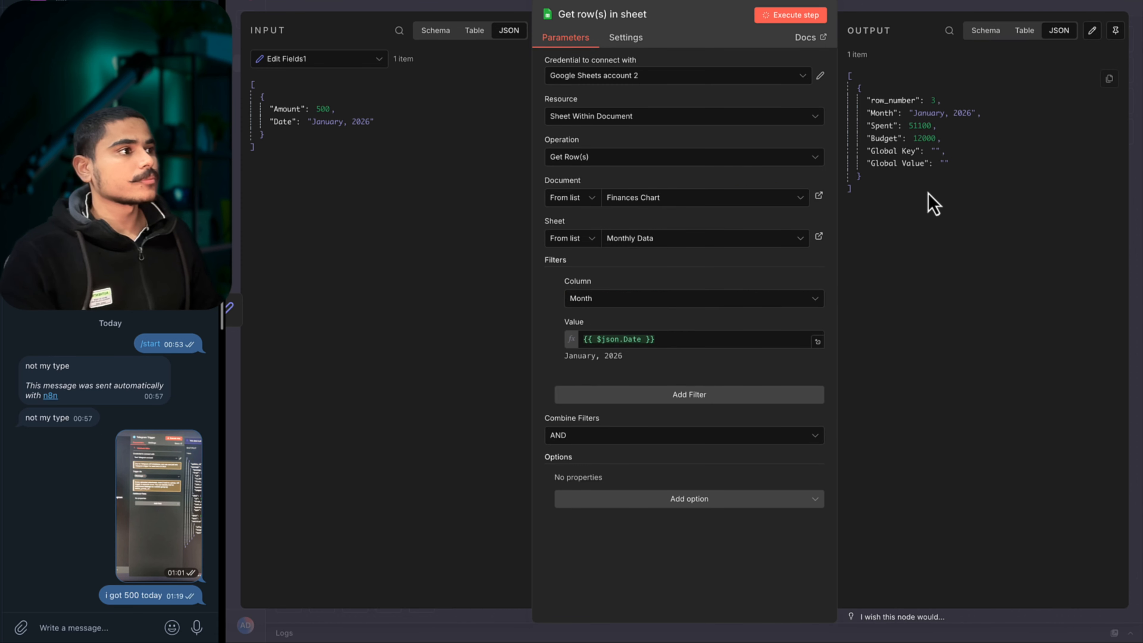
left_click_drag(867, 100, 892, 191)
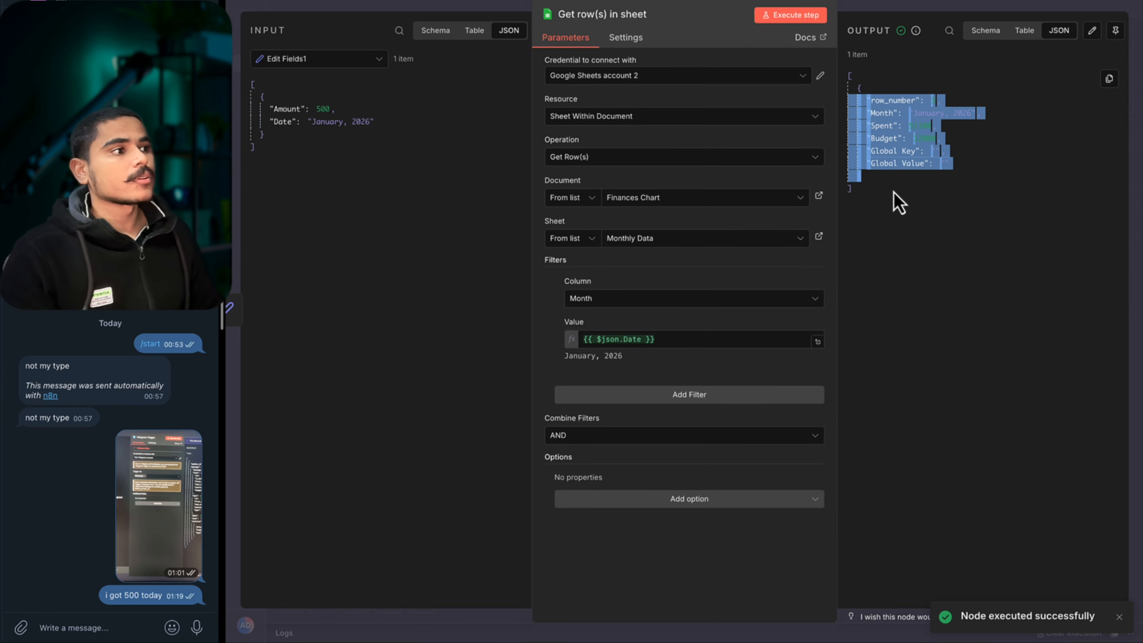
left_click(893, 191)
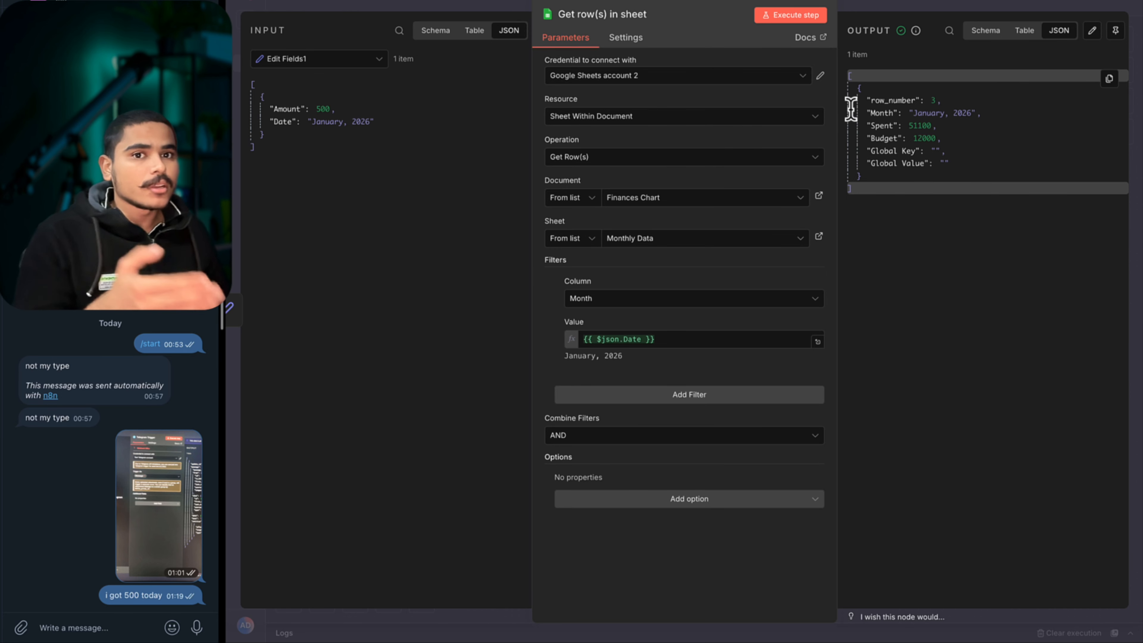
left_click(627, 39)
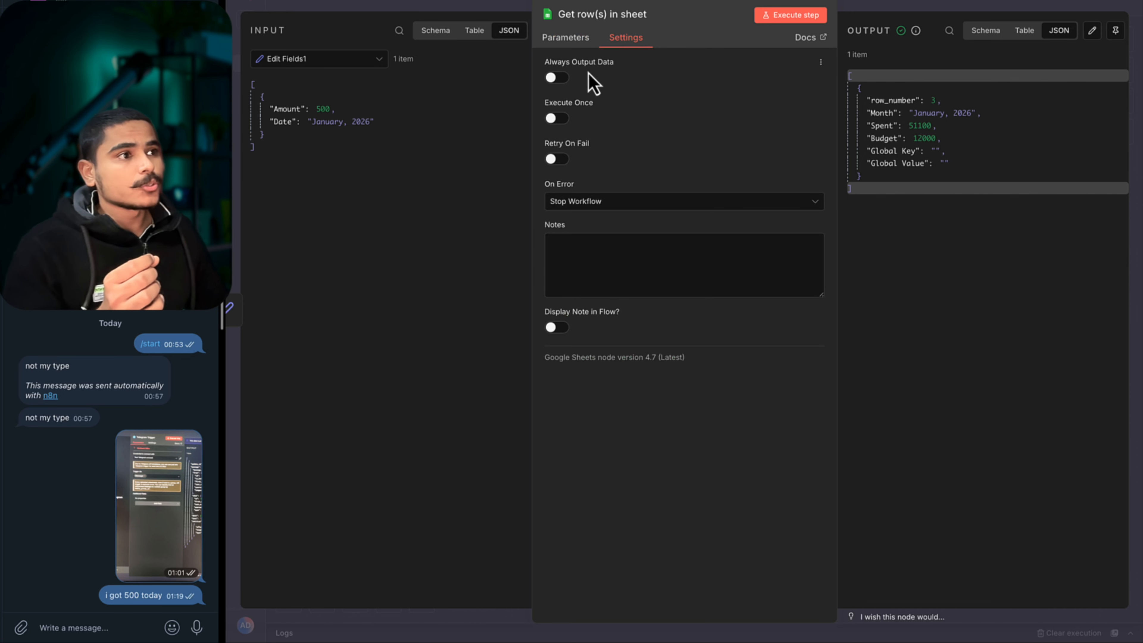
Change Edit Fields1's pinned test Date to March, 2026 to simulate a month with no row.
left_click(561, 82)
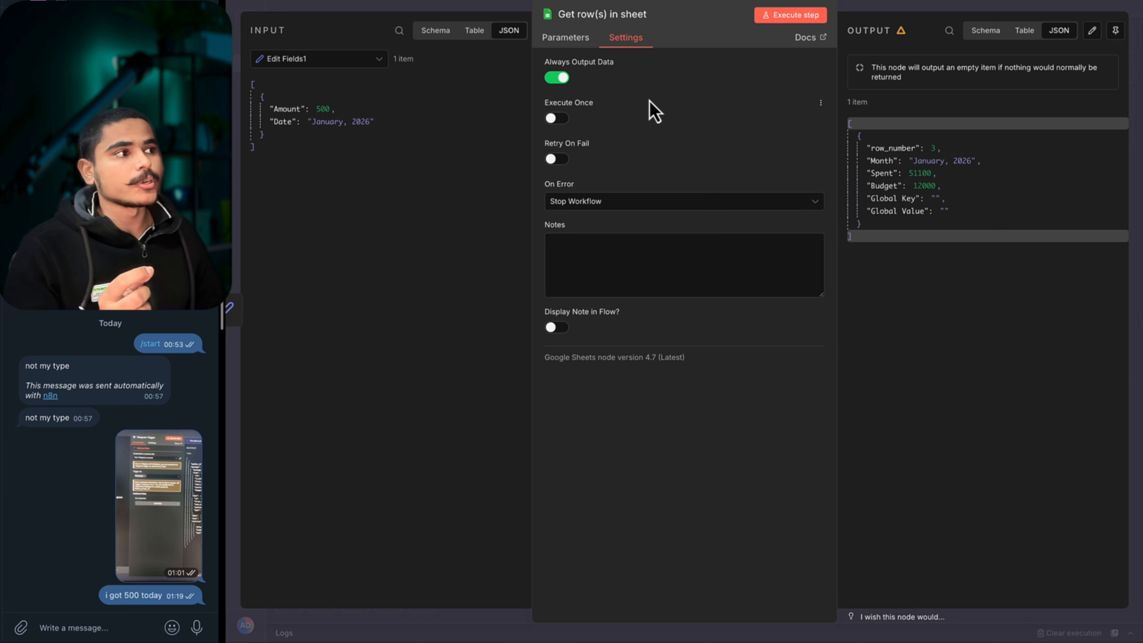
left_click(565, 39)
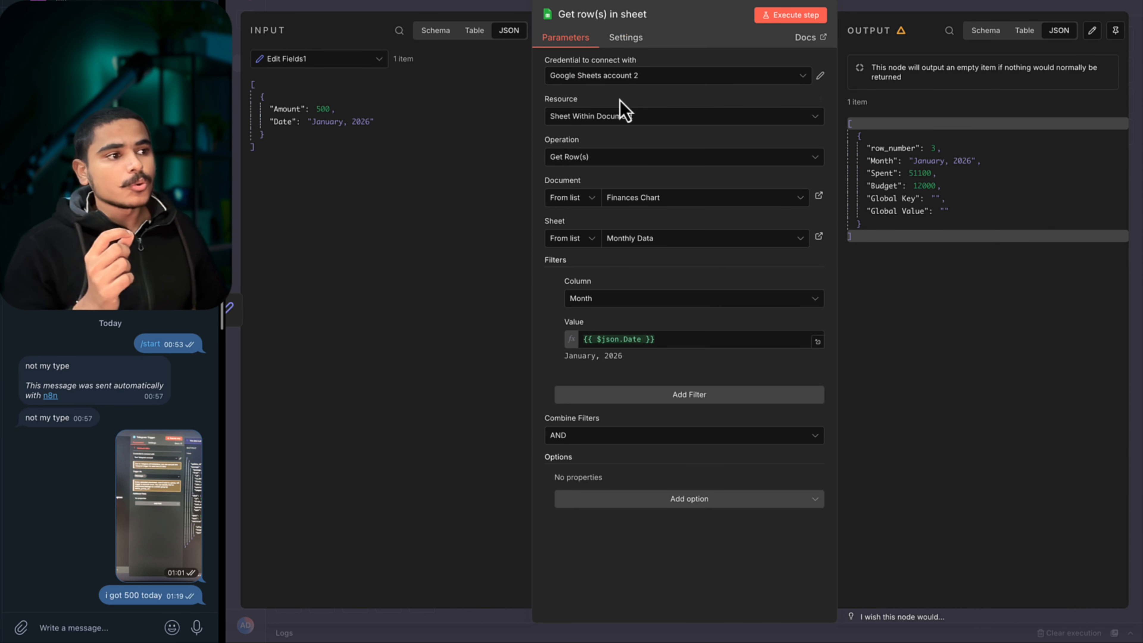
left_click(235, 309)
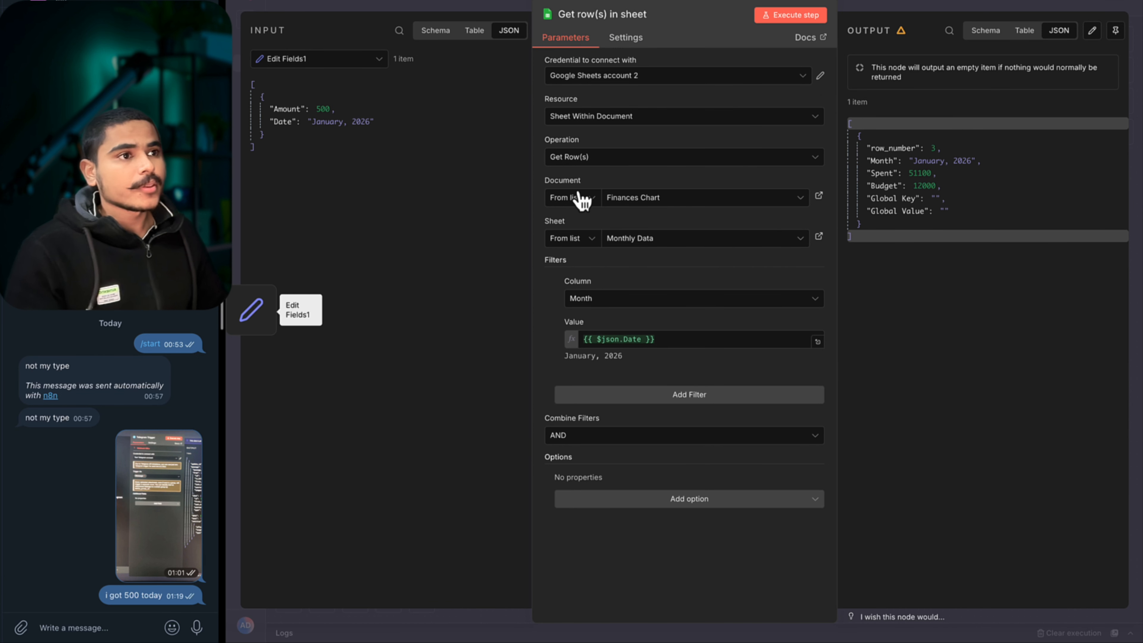
left_click(1092, 31)
left_click(966, 98)
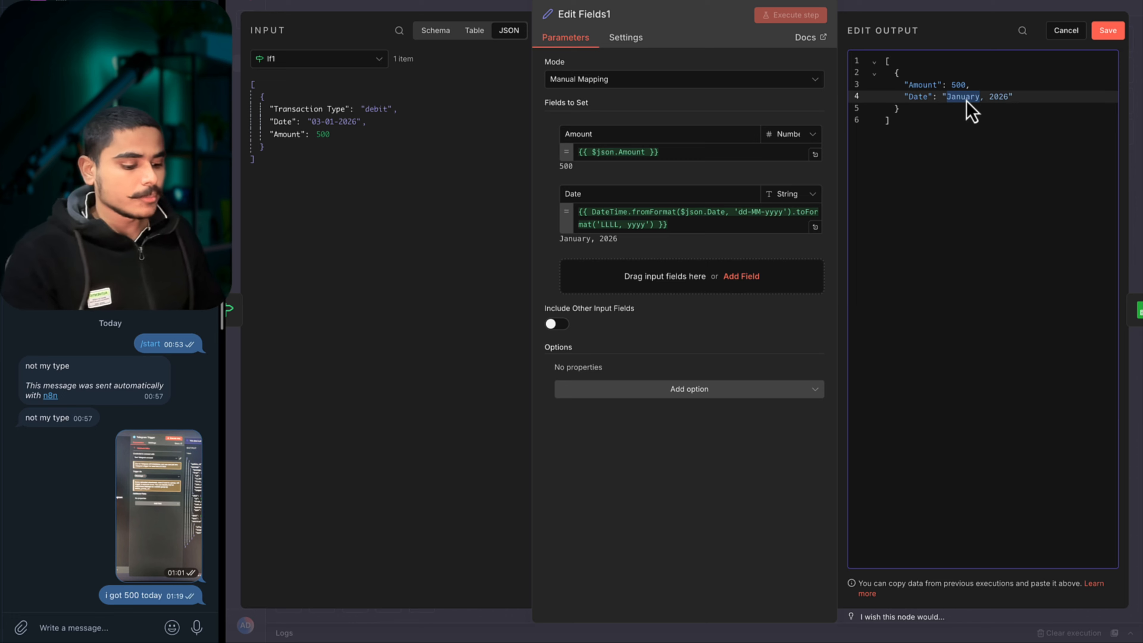
type("March")
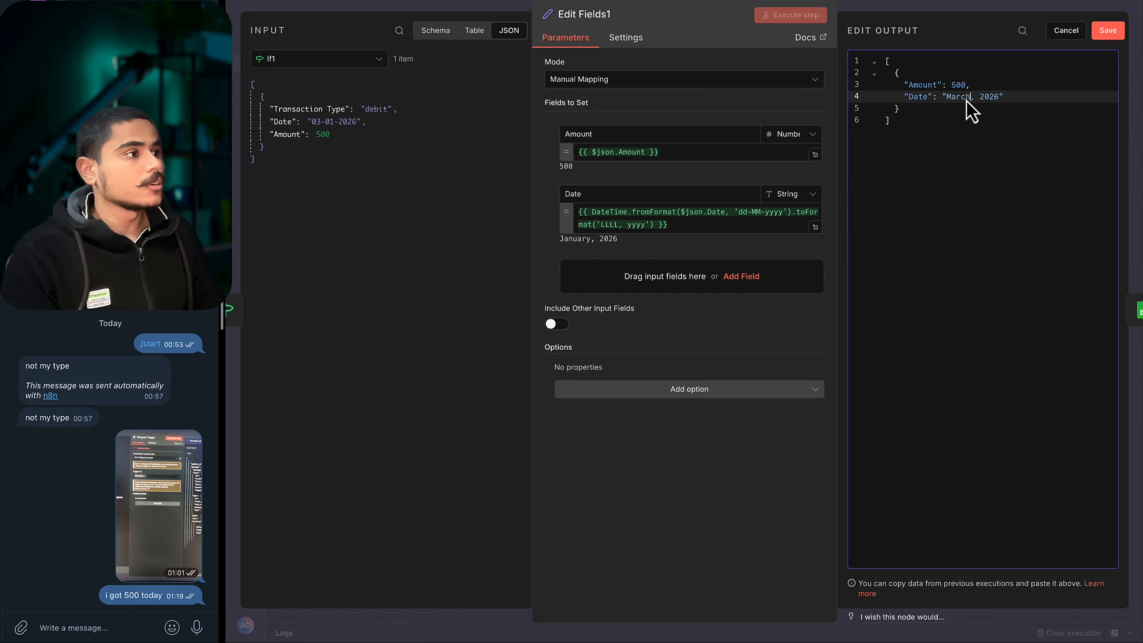
left_click(1108, 30)
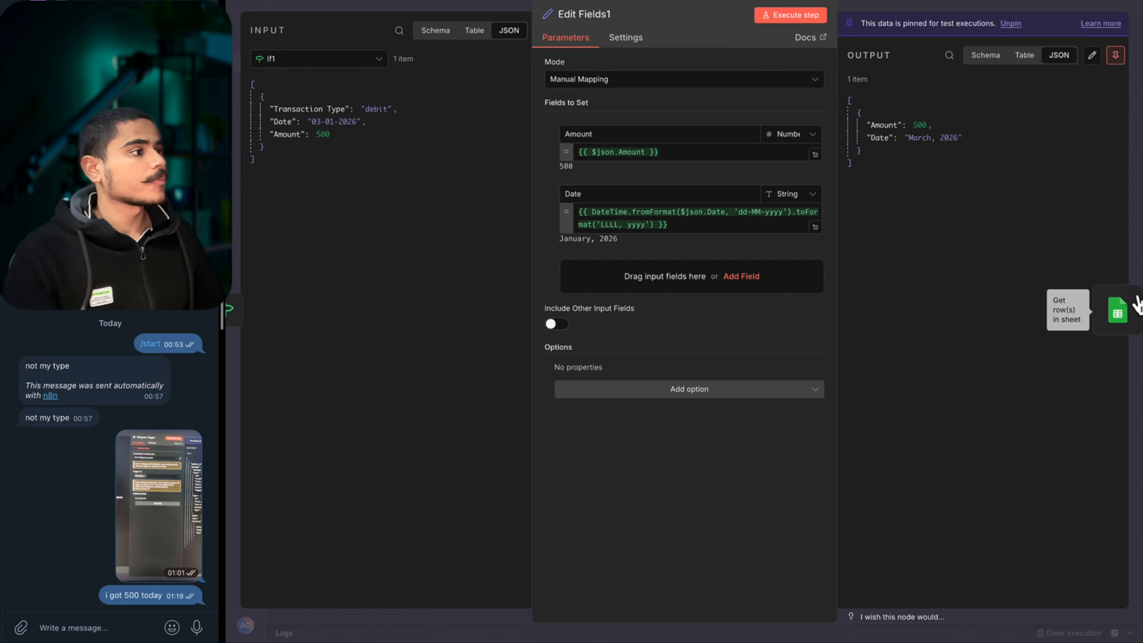
Enable Always Output Data on Get row(s) in sheet and rerun it successfully for March, 2026.
left_click(1136, 306)
left_click(626, 37)
left_click(557, 77)
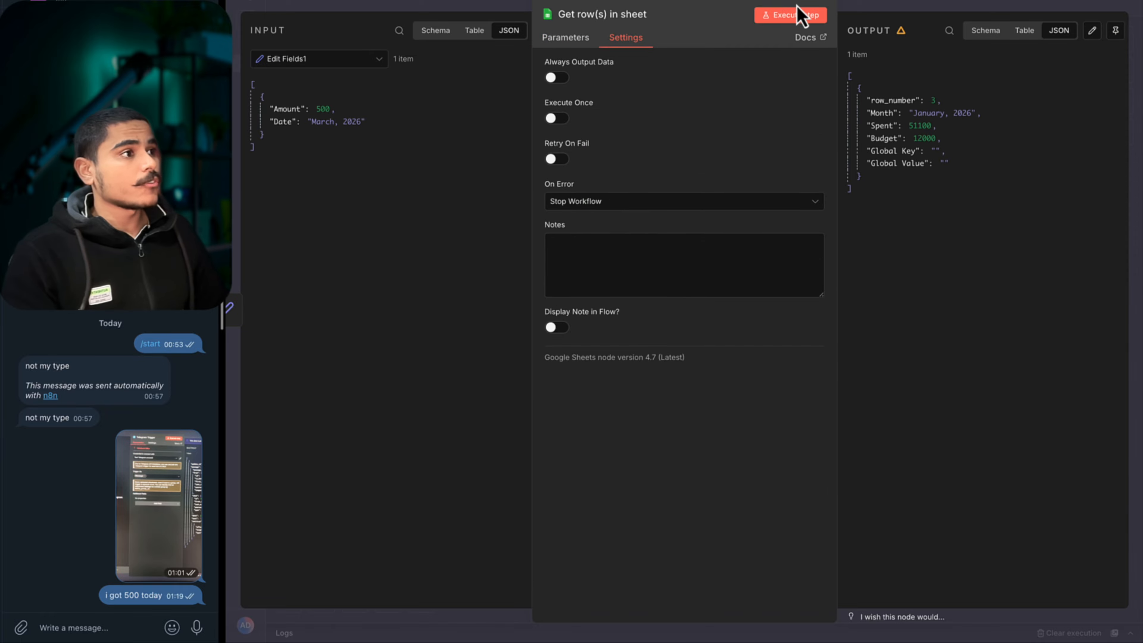
left_click(797, 21)
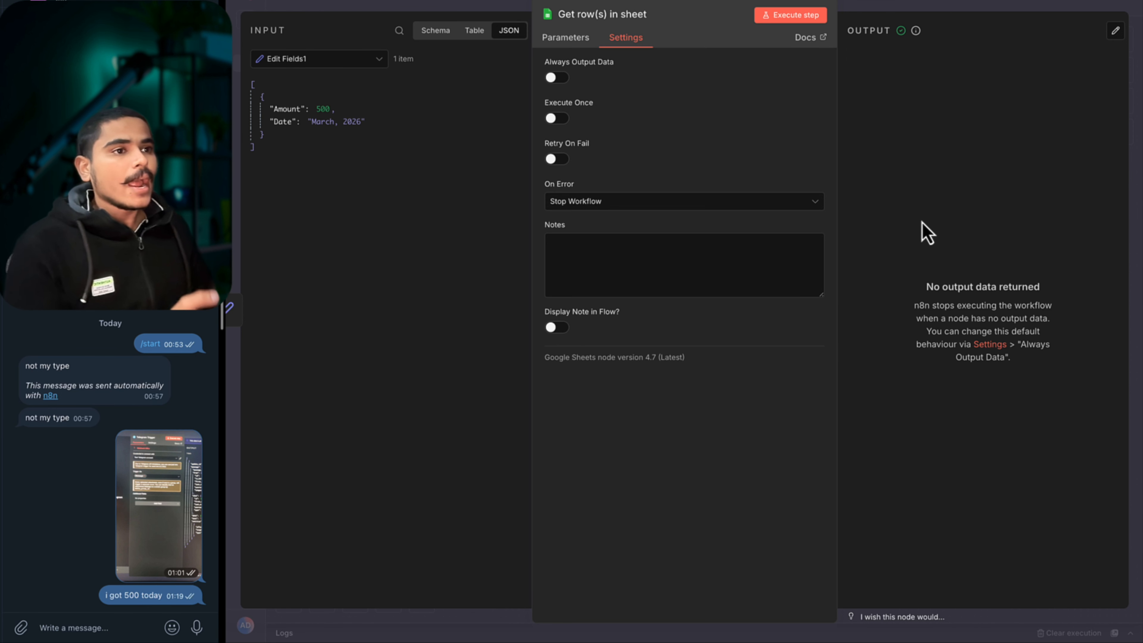
left_click(555, 79)
left_click(791, 16)
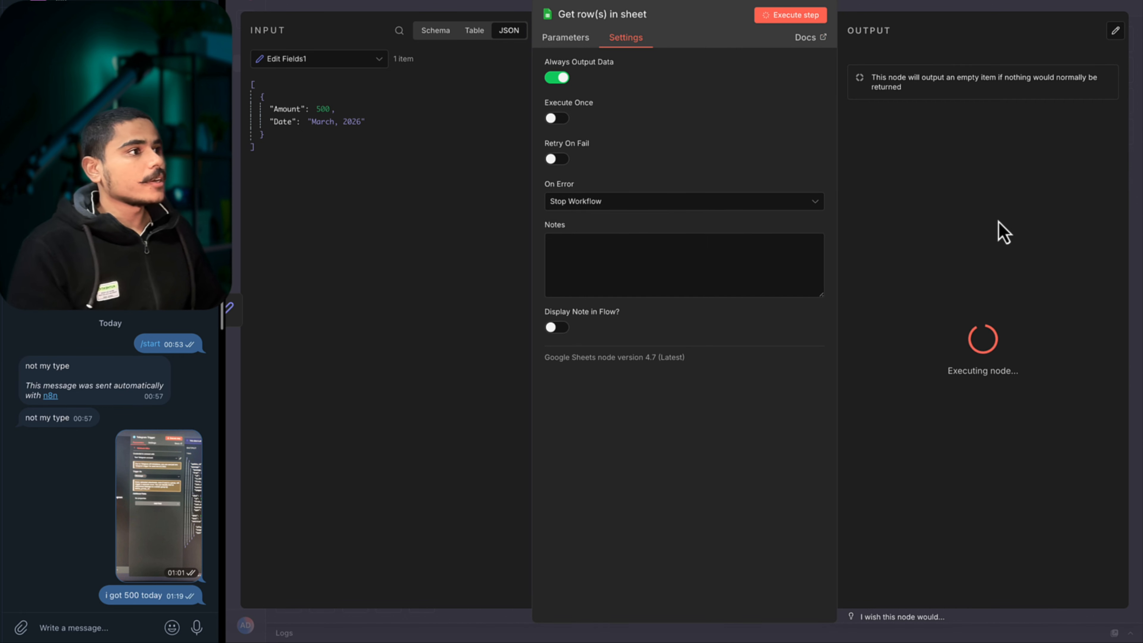
left_click(862, 6)
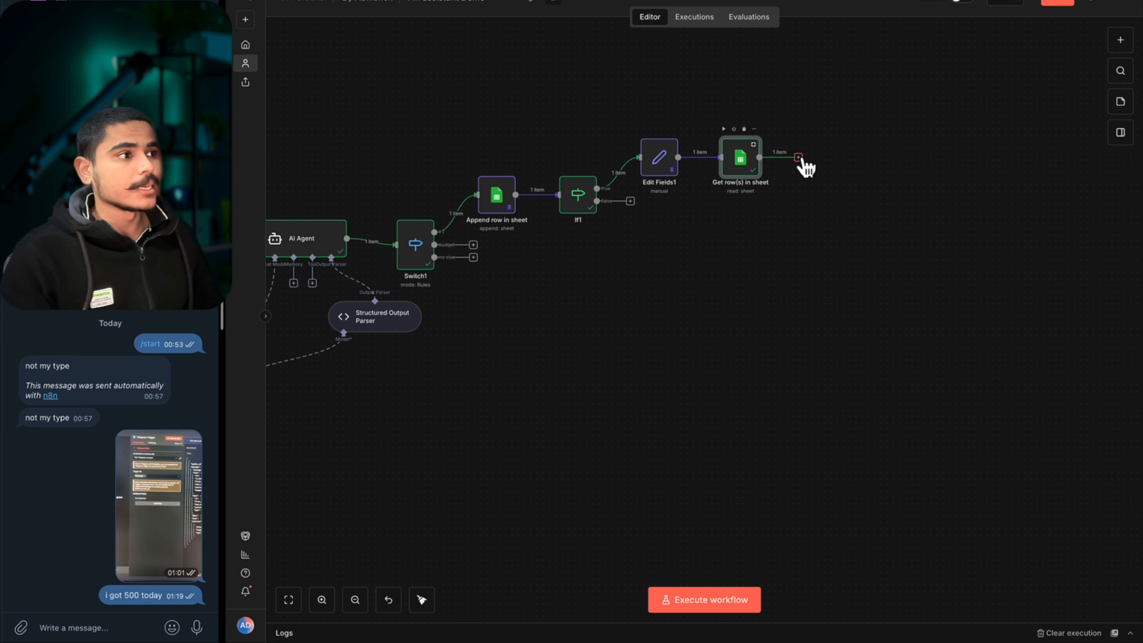
Add a Google Sheets Append or update row step targeting Finances Chart's Monthly Data sheet.
left_click(798, 158)
type("sheet")
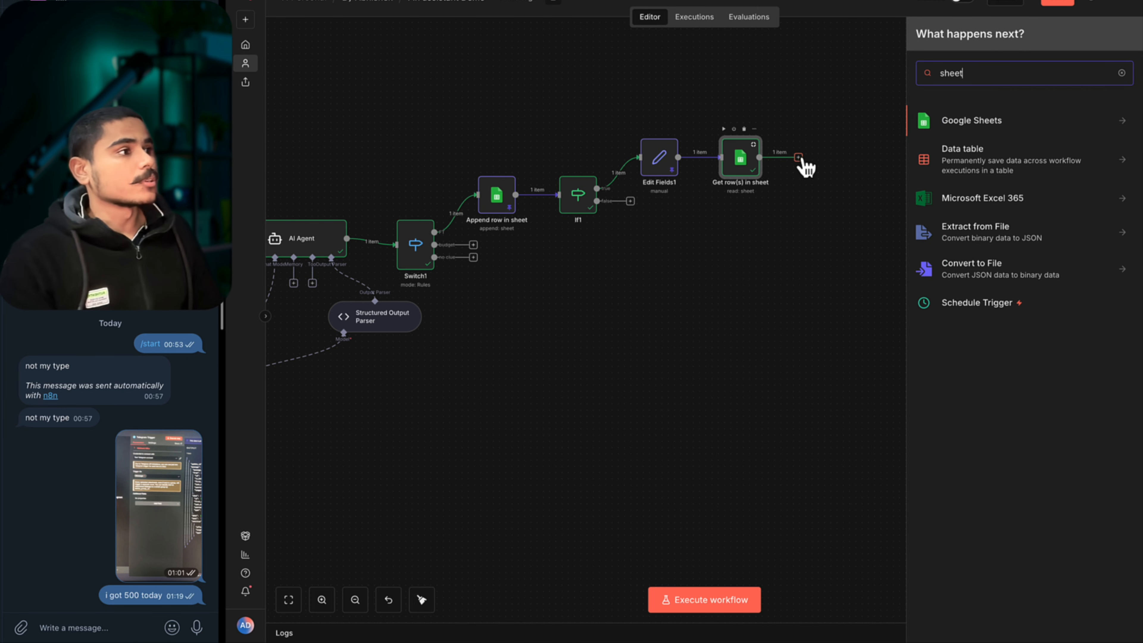
left_click(1012, 126)
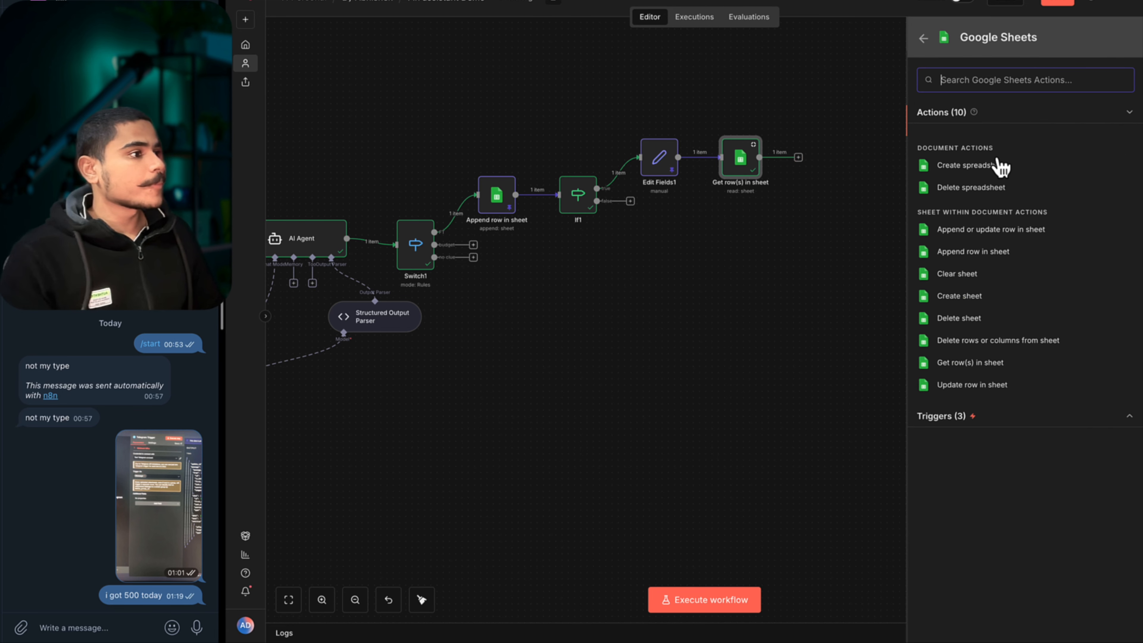
left_click(993, 232)
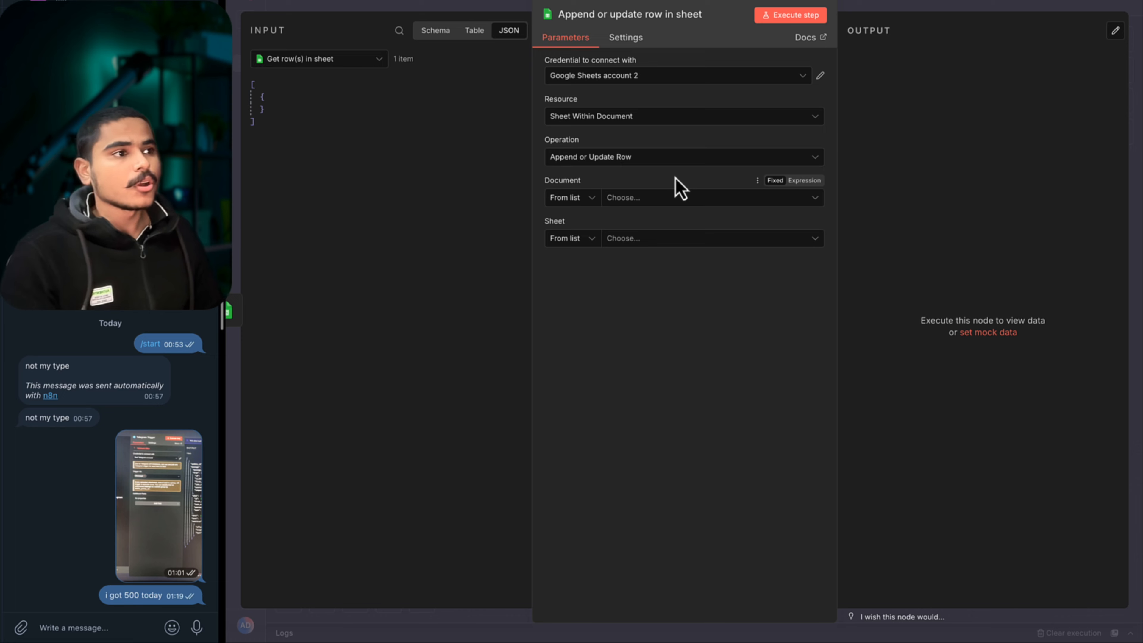
left_click(653, 204)
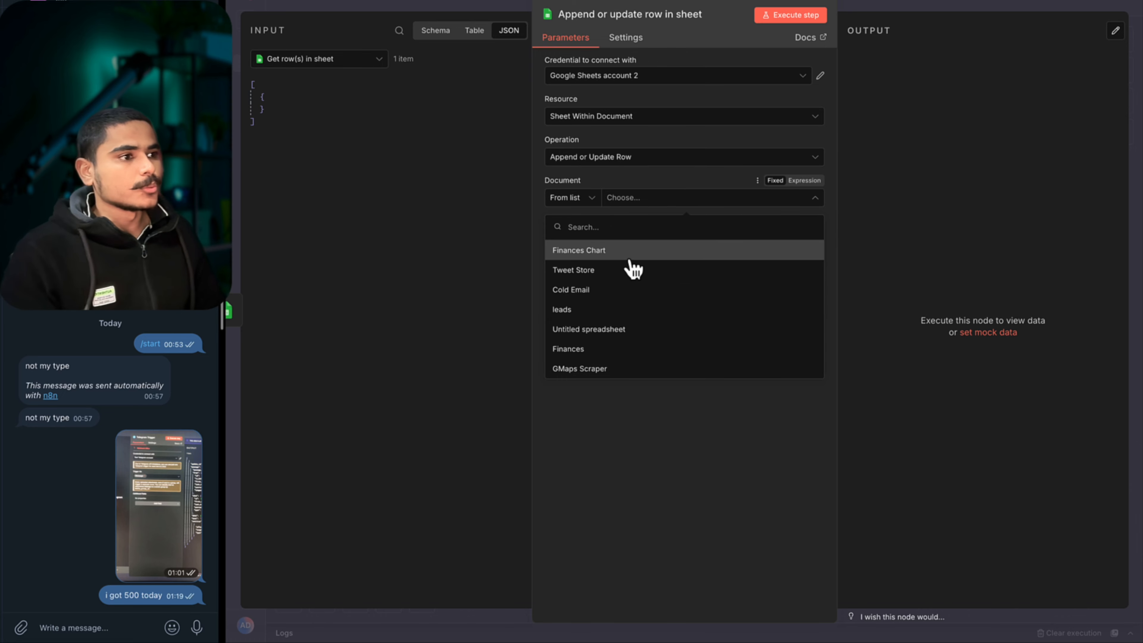
left_click(639, 256)
left_click(652, 241)
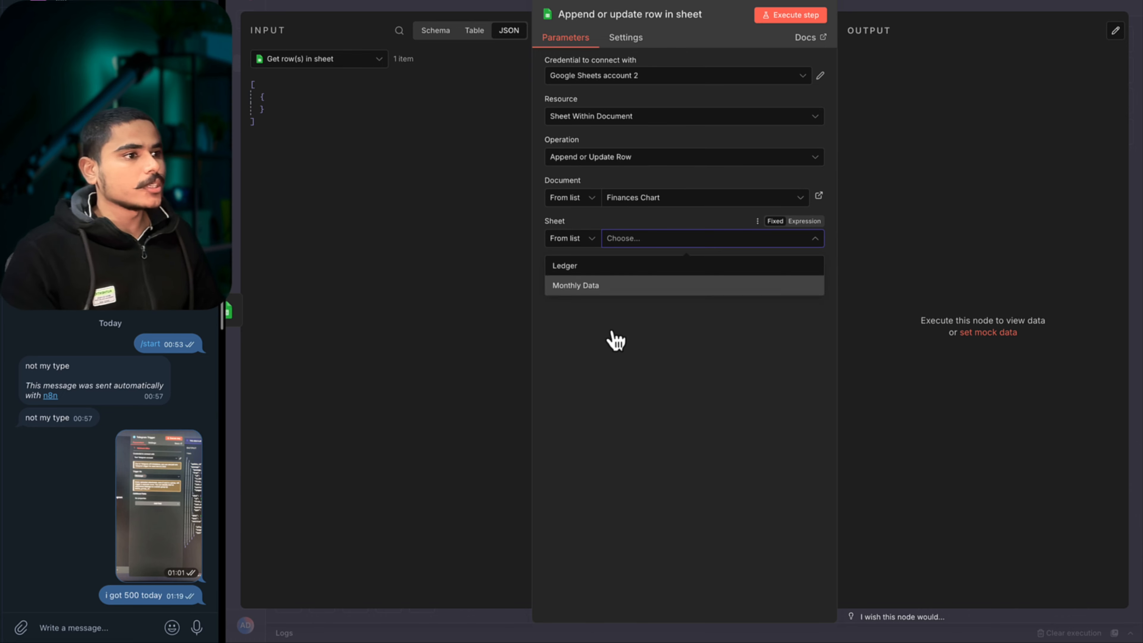
left_click(614, 284)
scroll(615, 433, "down", 2)
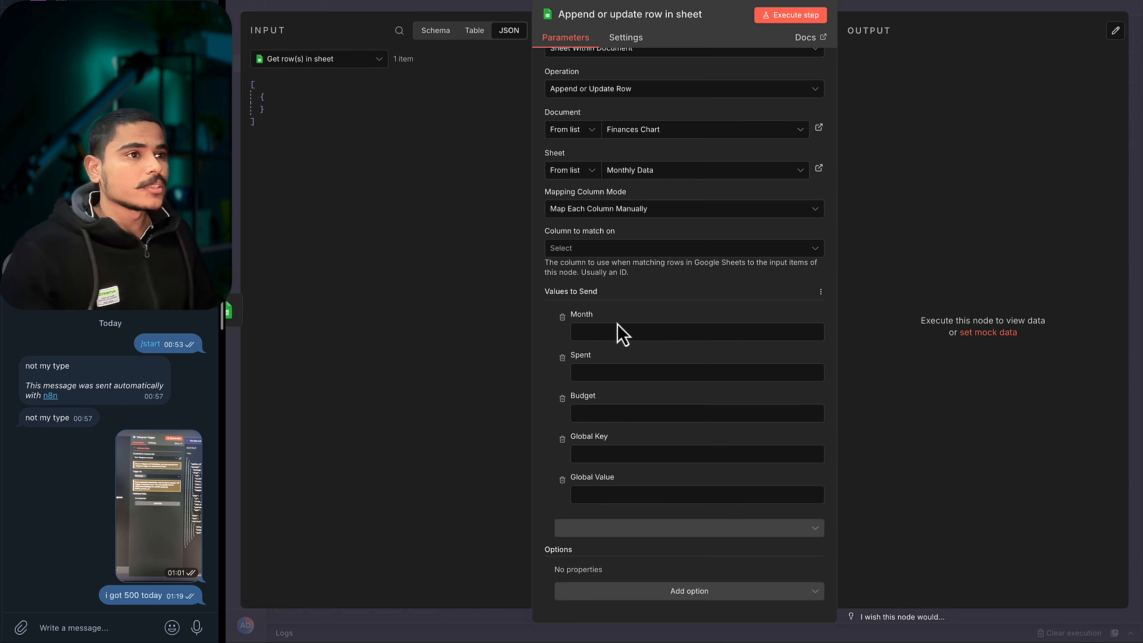
Map Edit Fields1's Date to Month, drop Budget and Global Key/Value, and start Spent as 'Amount +'.
left_click(432, 31)
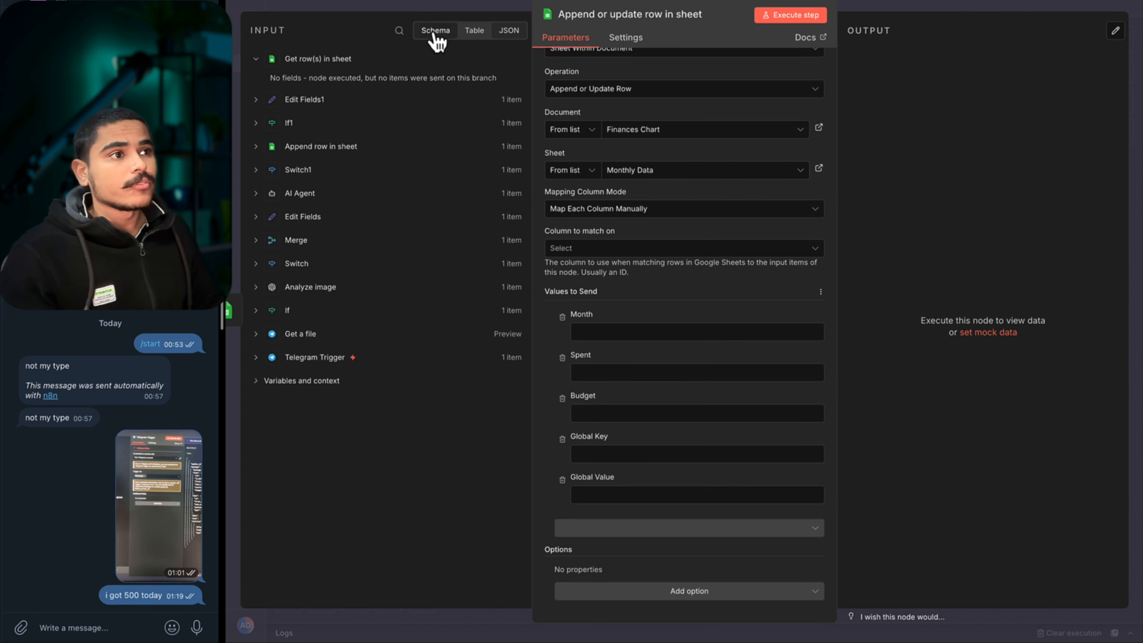
left_click(257, 103)
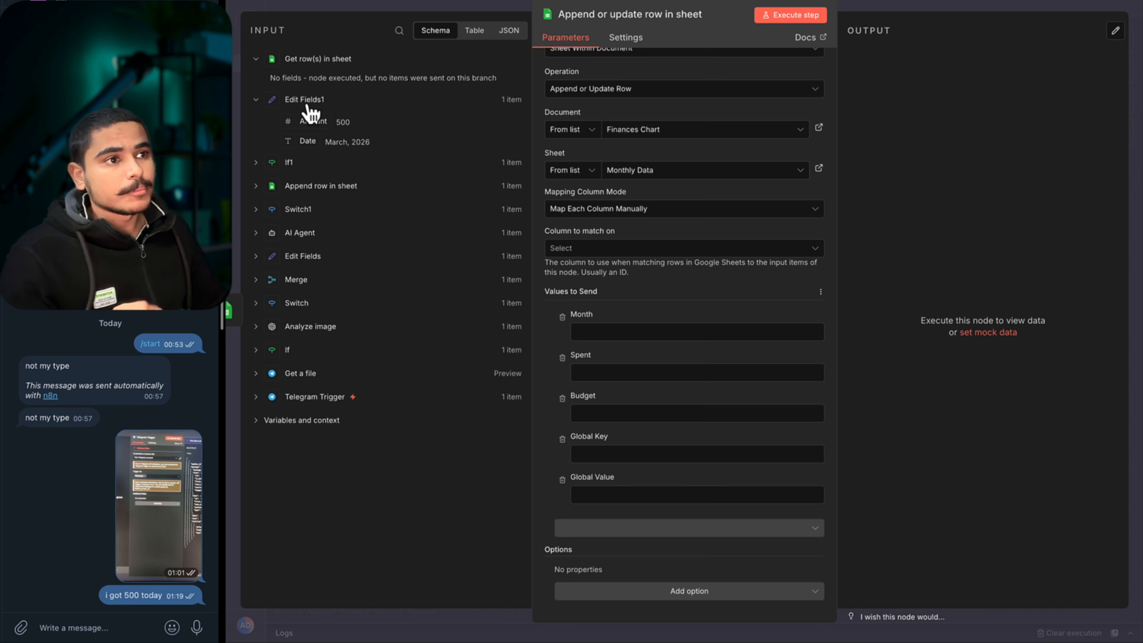
left_click_drag(306, 148, 650, 336)
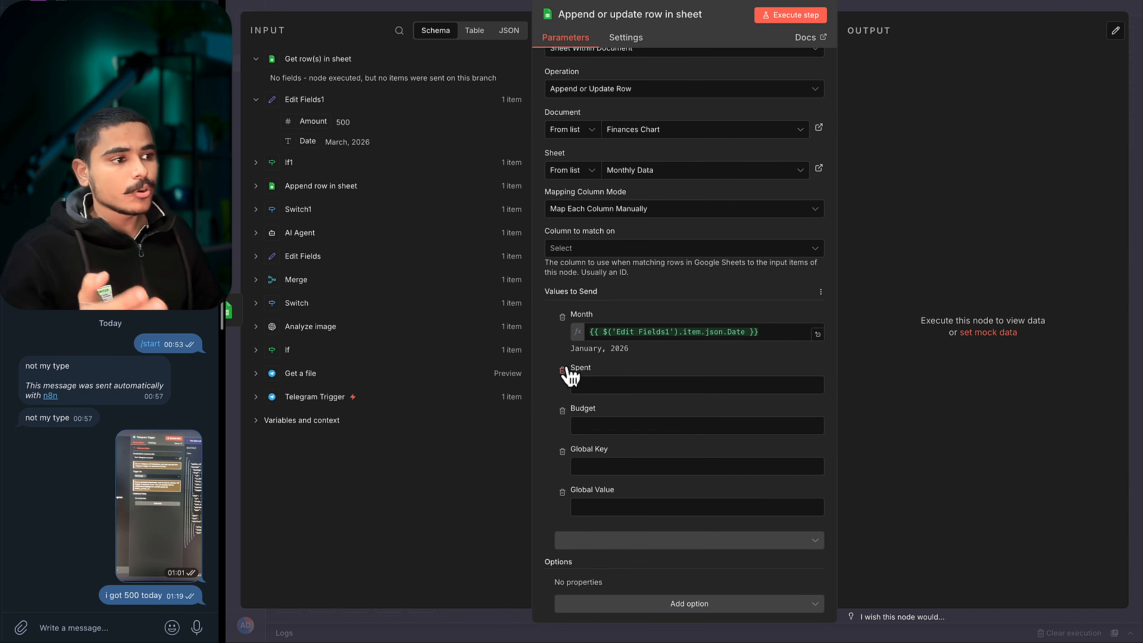
left_click(562, 410)
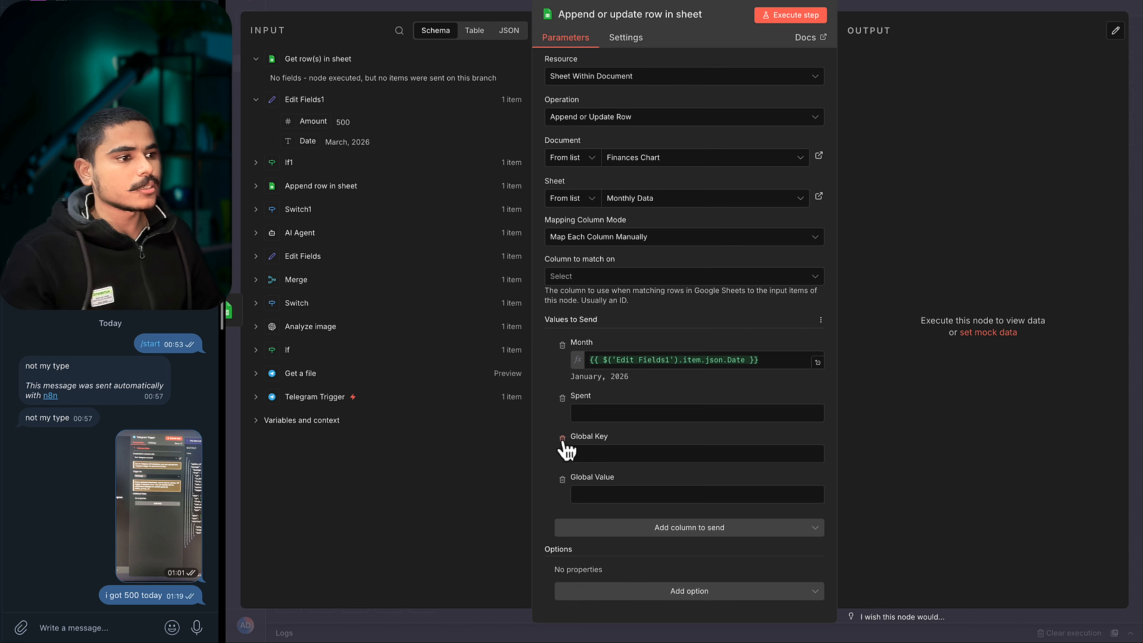
left_click(563, 441)
left_click(563, 478)
left_click(605, 452)
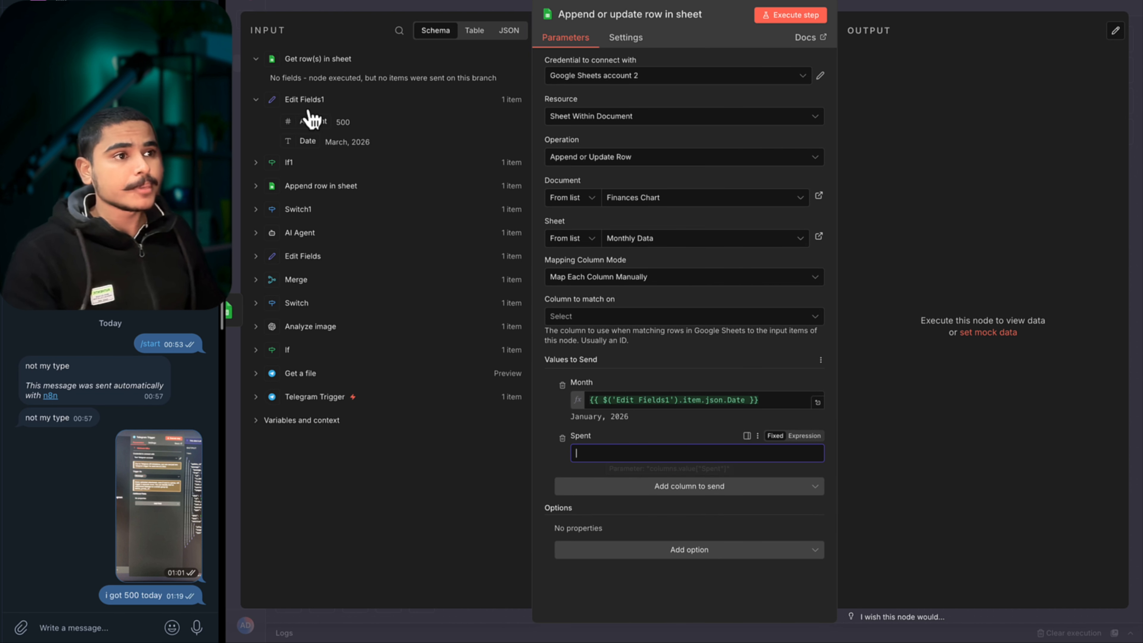
left_click_drag(312, 122, 585, 452)
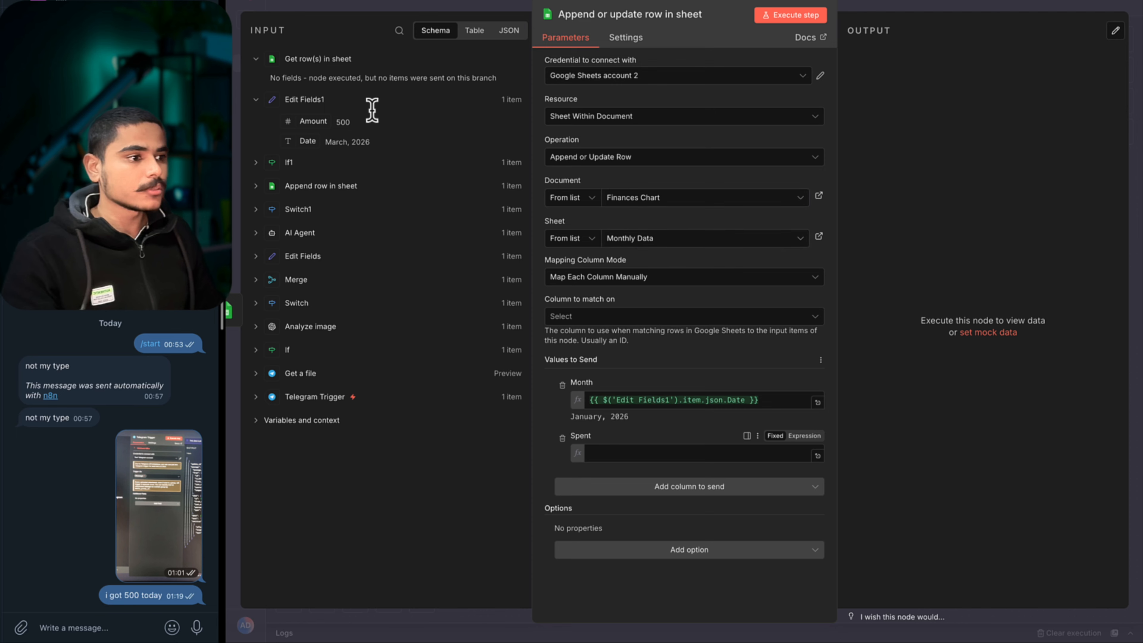
type("+")
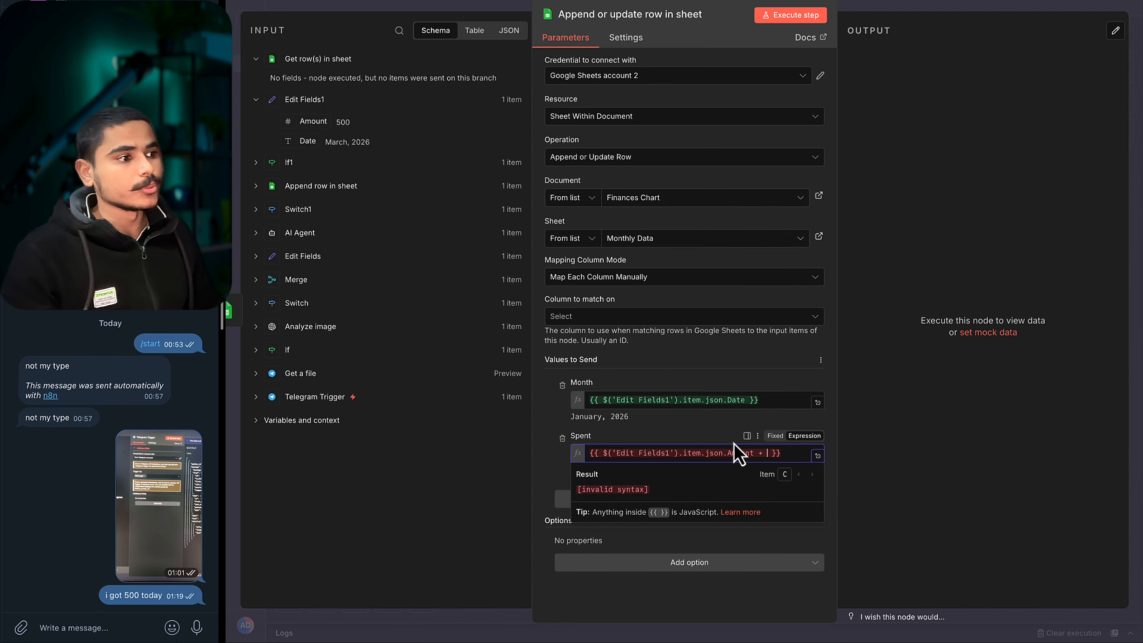
Reset the test Date to January, 2026 and set Spent to Amount plus the fetched Spent, previewing 51600.
left_click(254, 313)
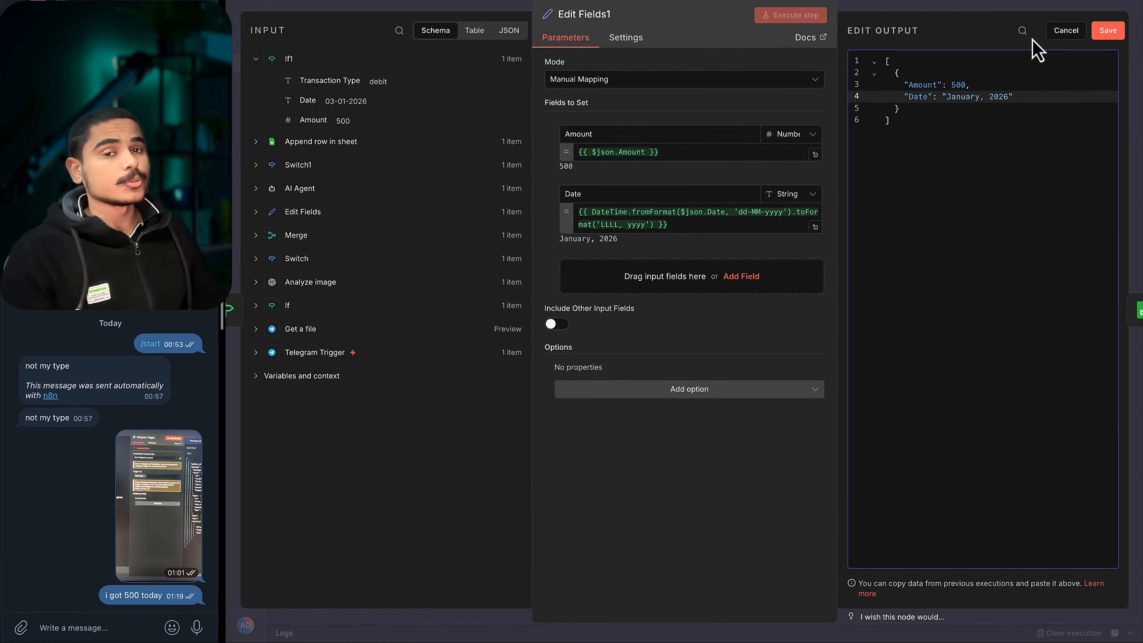
left_click(1107, 30)
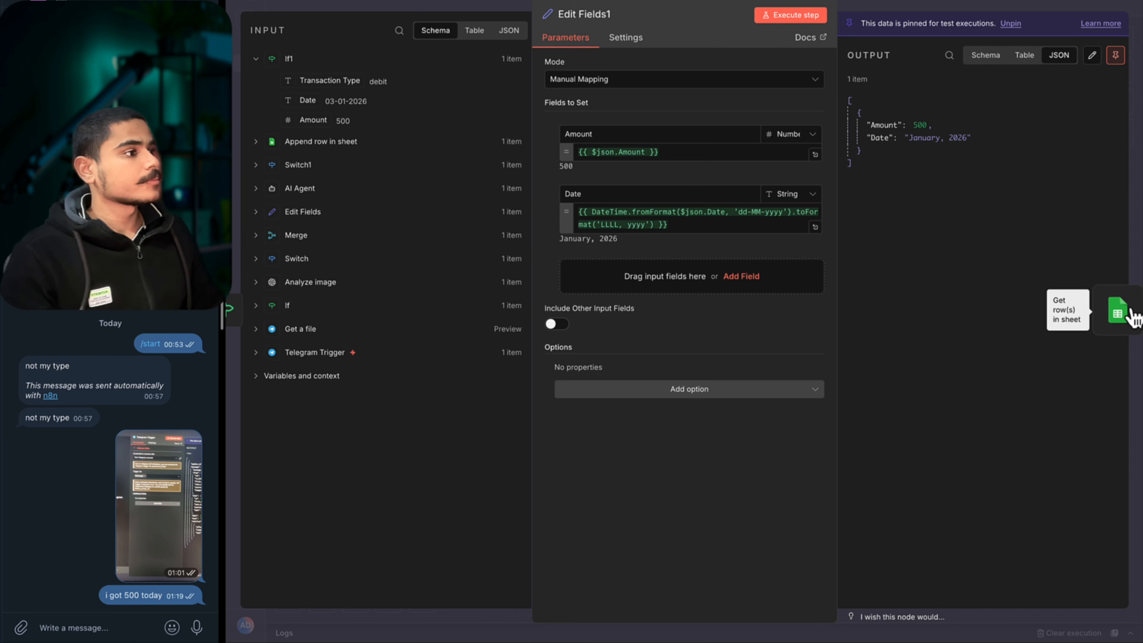
left_click(1120, 311)
left_click(770, 18)
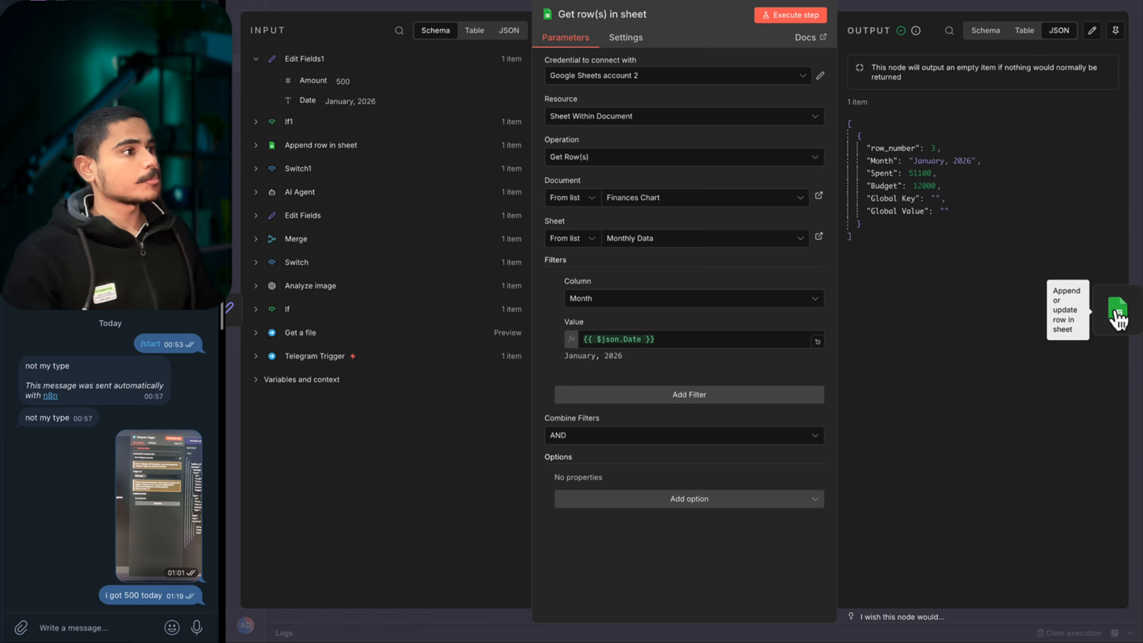
left_click(1117, 315)
left_click(770, 453)
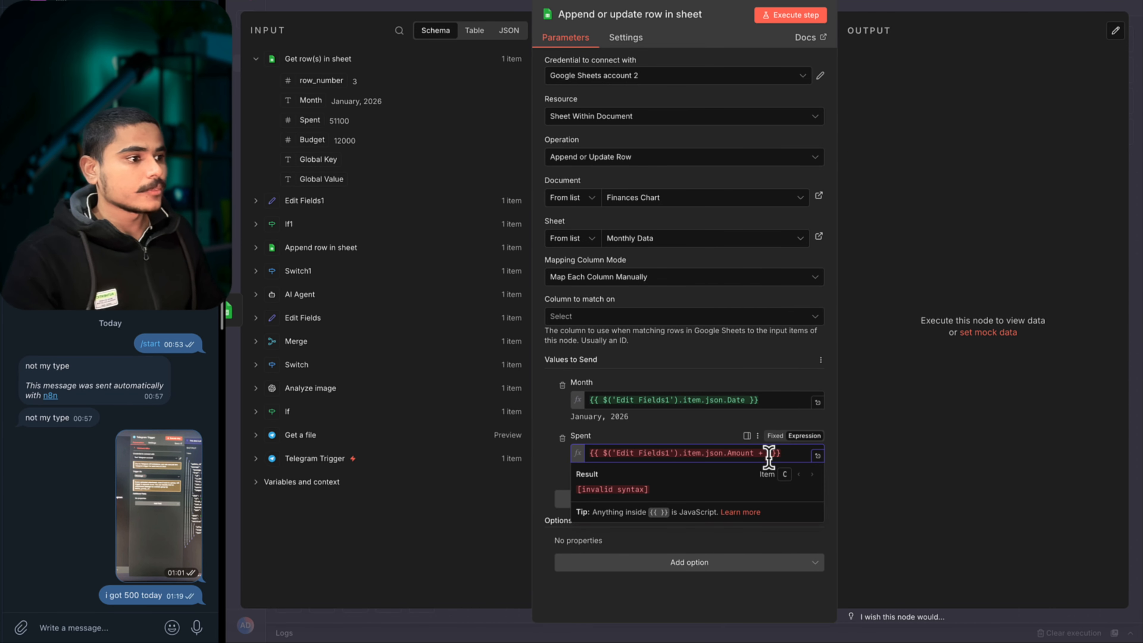
left_click_drag(314, 130, 817, 457)
left_click(761, 465)
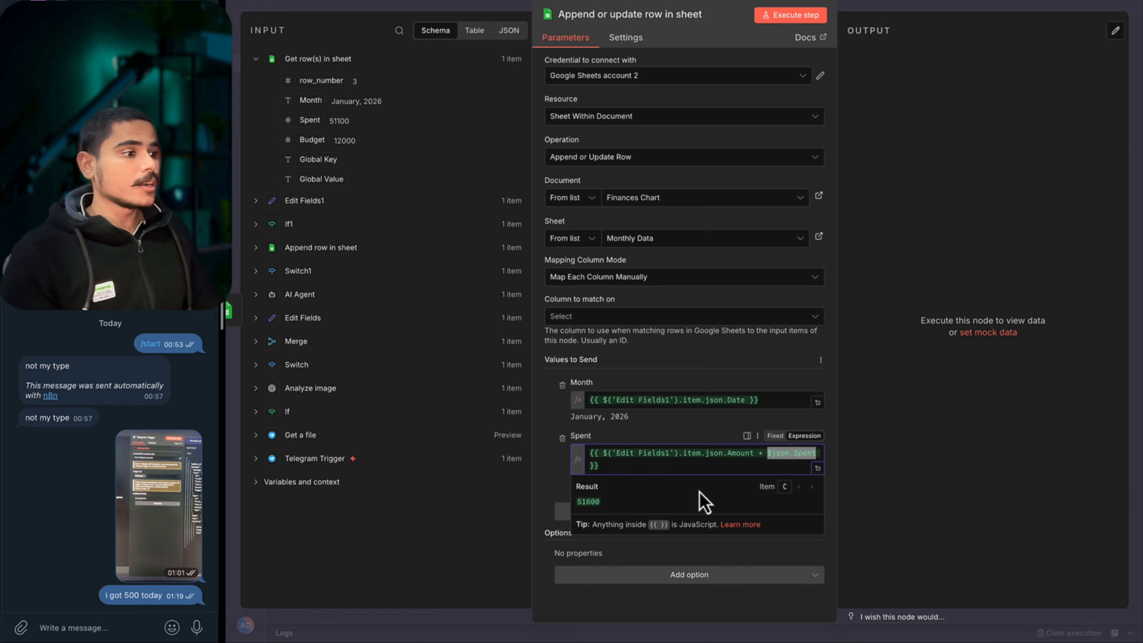
Rewrite the existing-Spent part as ($json.Spent ? $json.Spent : 0), keeping the 51600 preview.
left_click(817, 468)
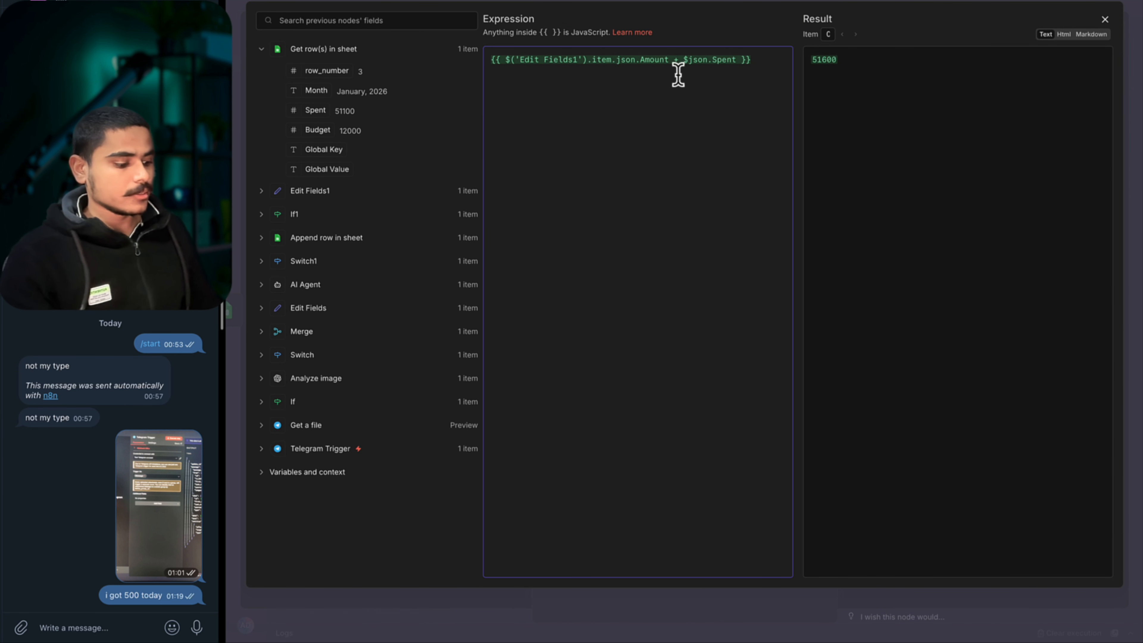
type("(")
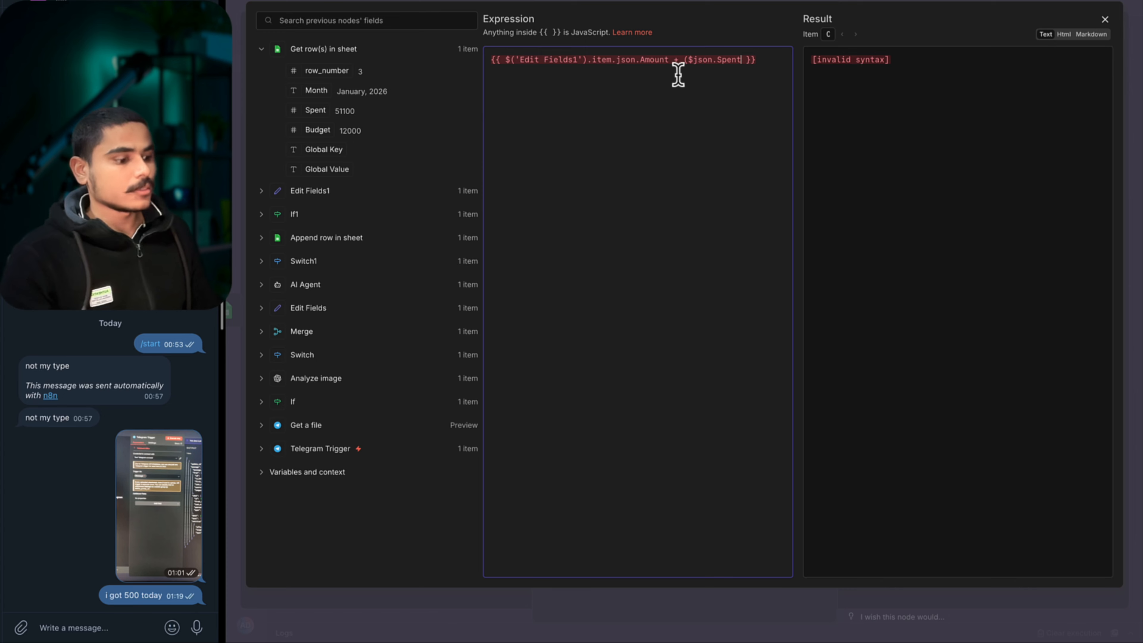
type(")")
left_click_drag(741, 62, 687, 64)
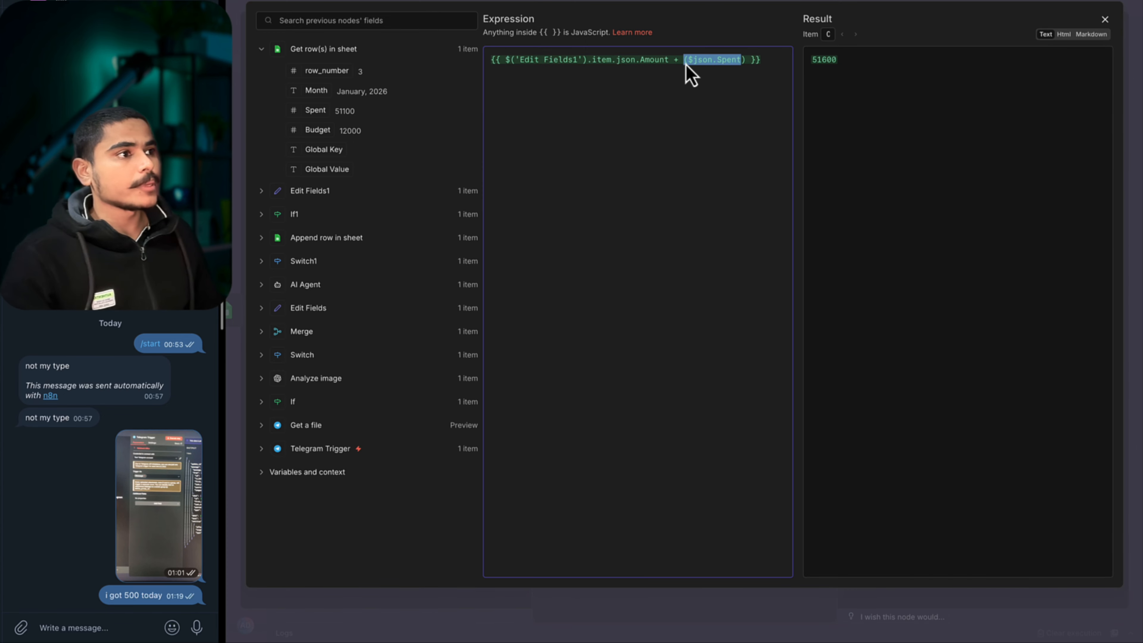
key("Right")
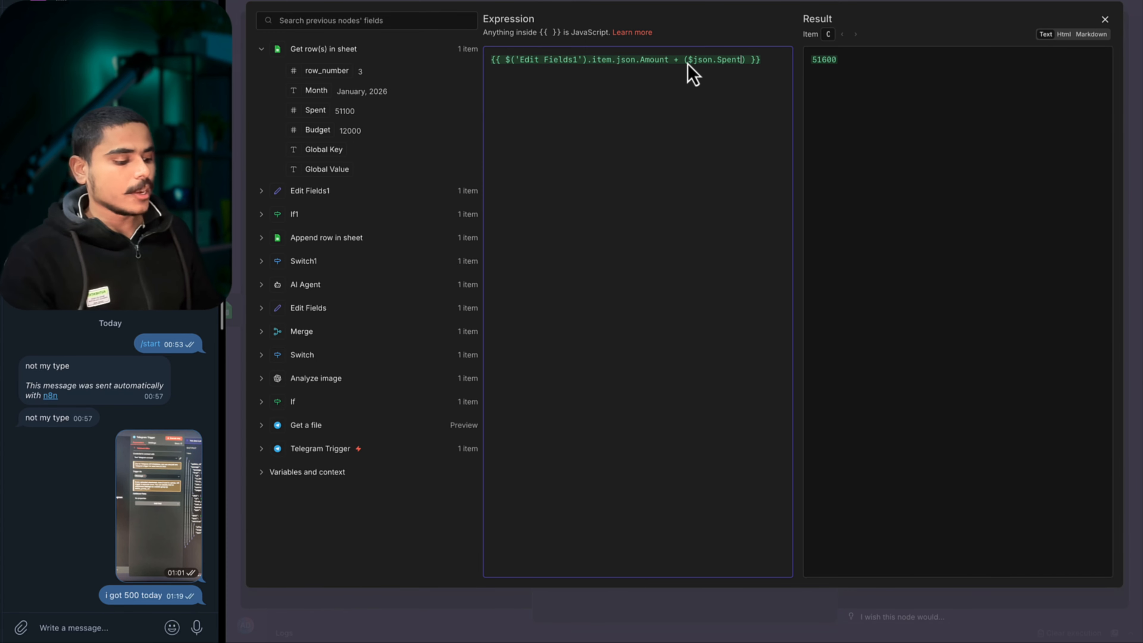
type("? $json.Spent : 0")
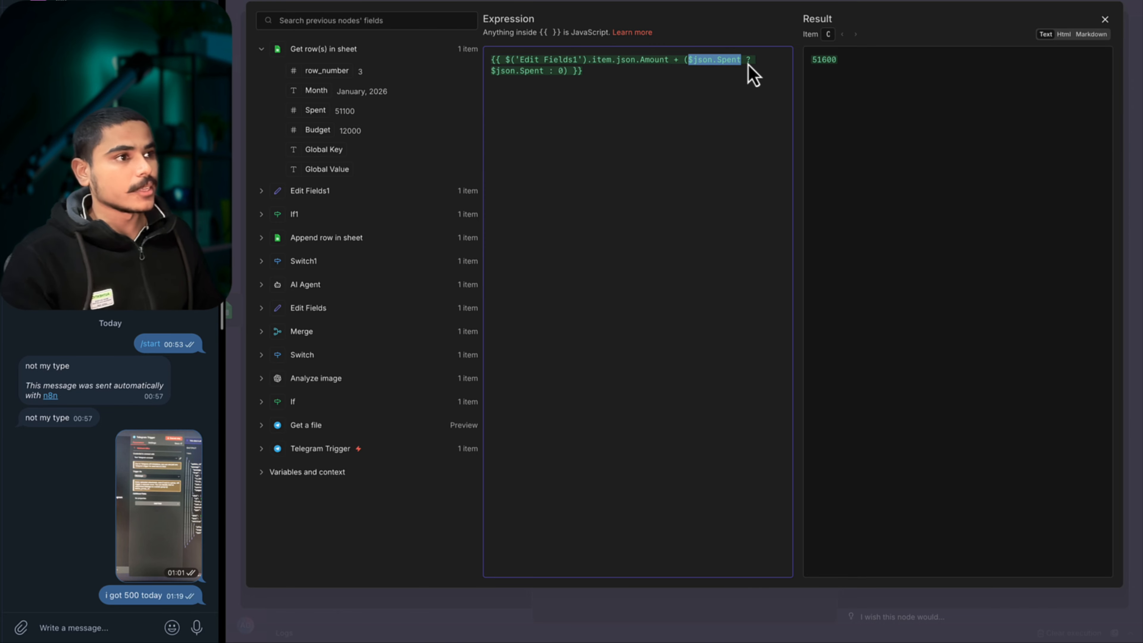
left_click(544, 72)
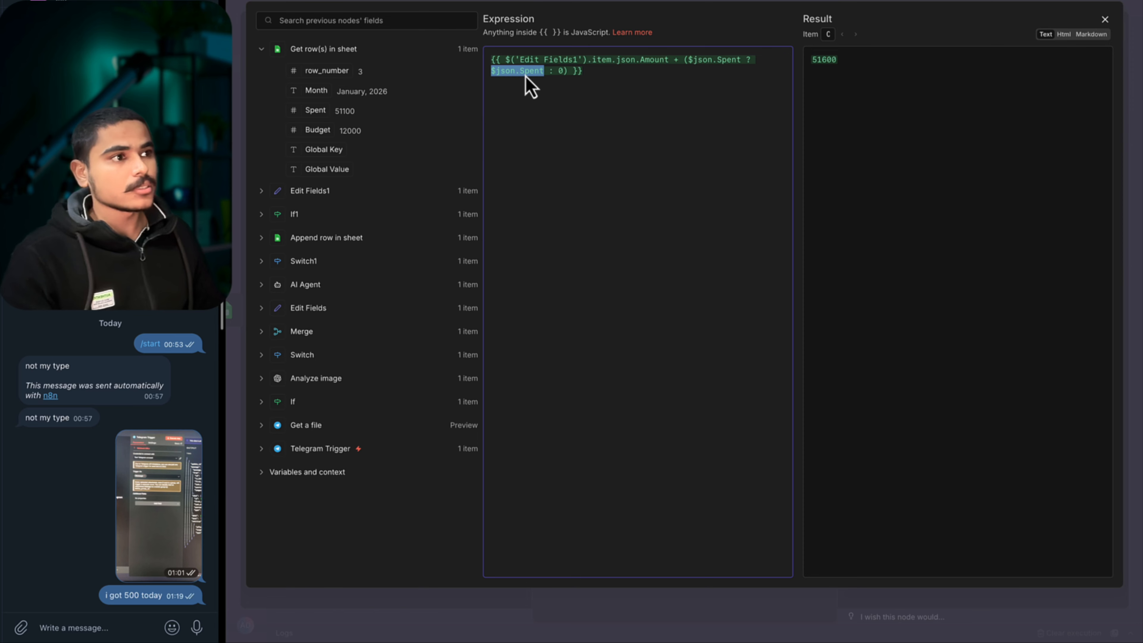
left_click(551, 80)
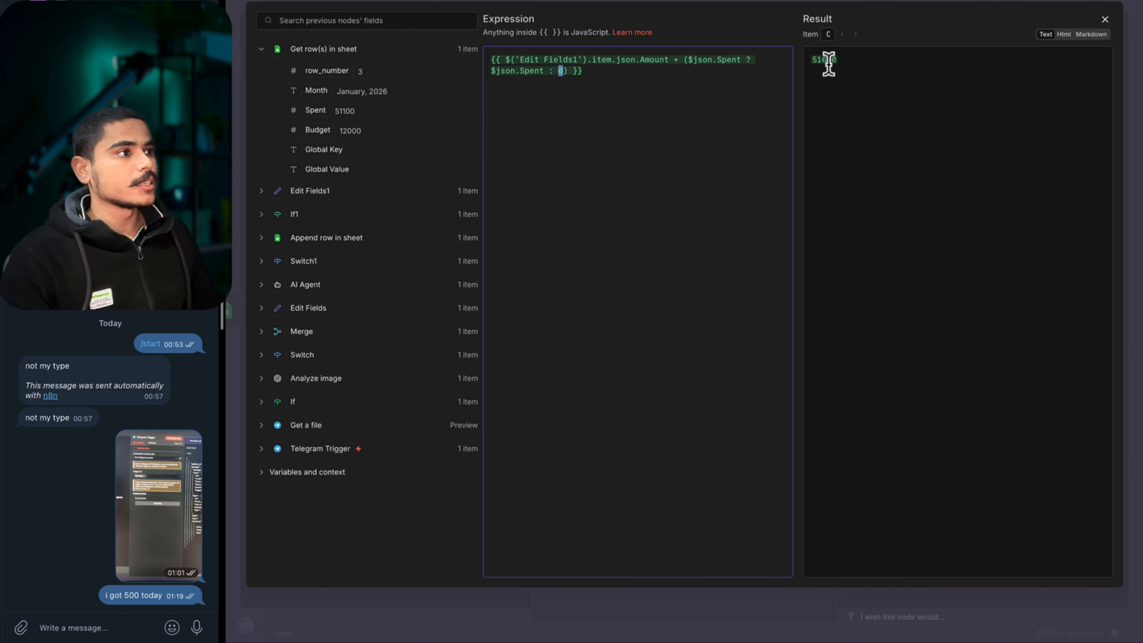
left_click_drag(812, 60, 839, 60)
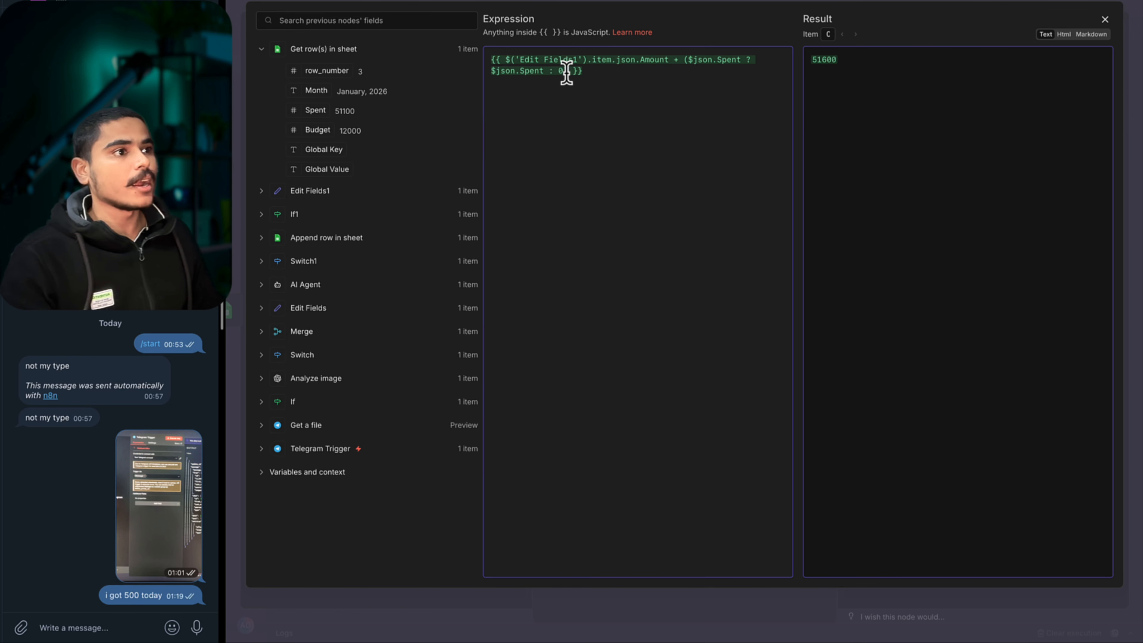
left_click_drag(568, 72, 555, 75)
left_click(733, 71)
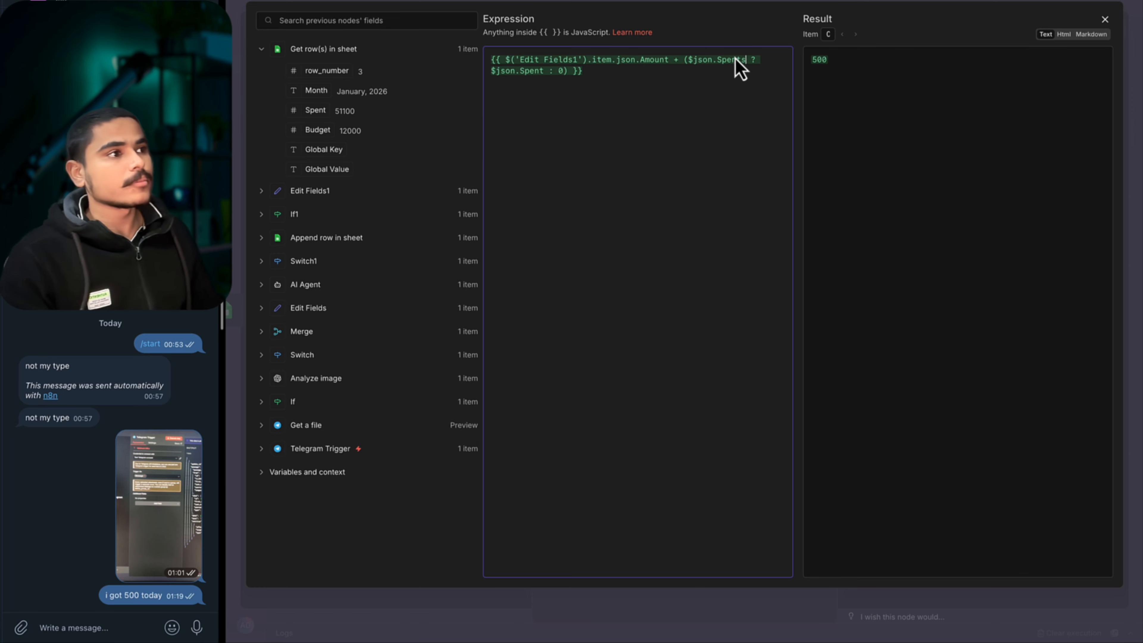
left_click_drag(568, 72, 555, 73)
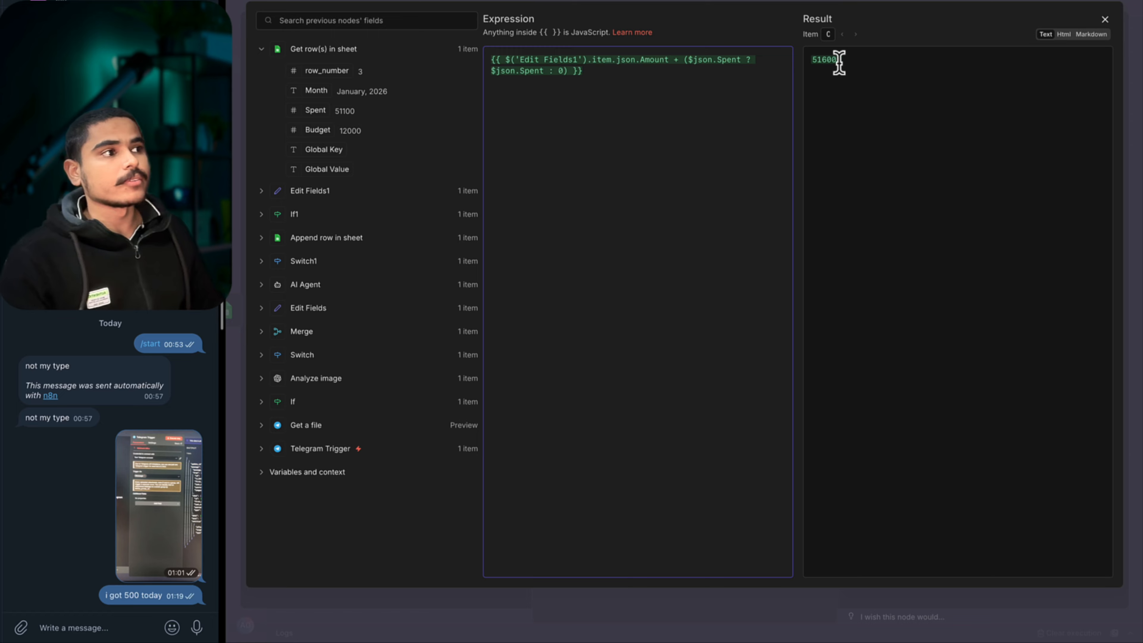
key("Escape")
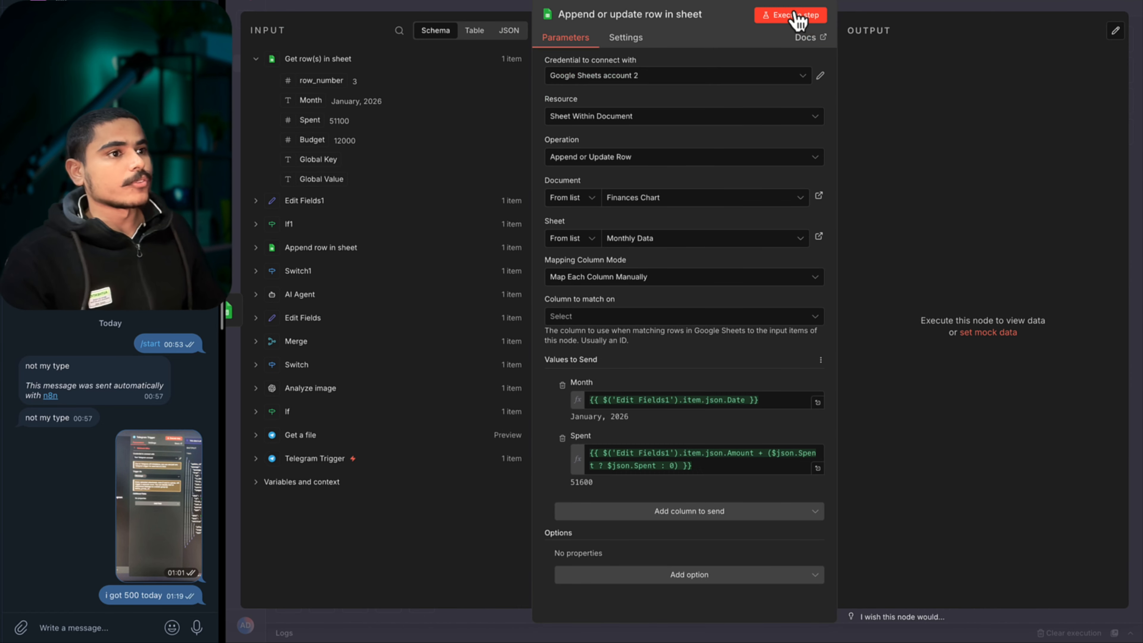
Set Column to match on to Month and rerun, updating January, 2026 Spent to 51600.
left_click(794, 15)
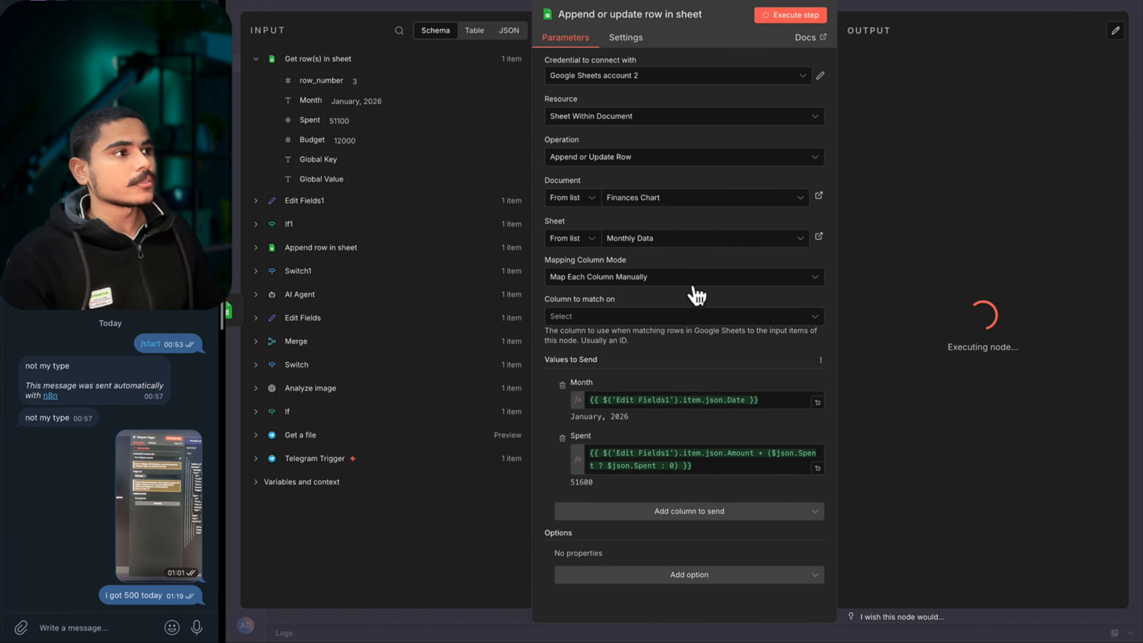
left_click(673, 320)
left_click(652, 343)
left_click(795, 16)
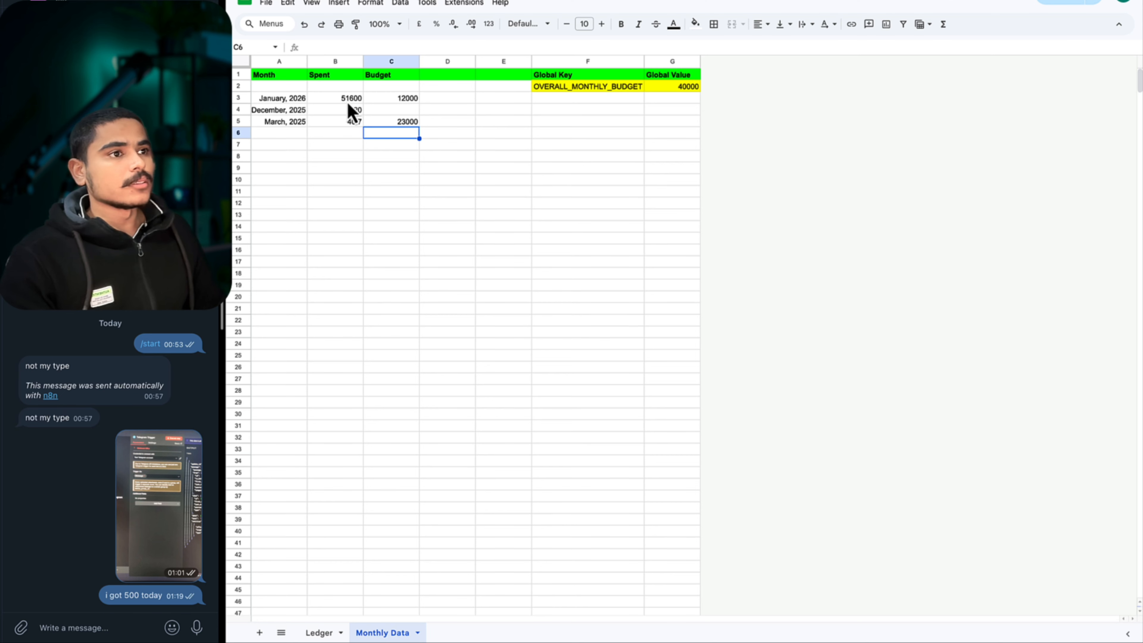
left_click(347, 100)
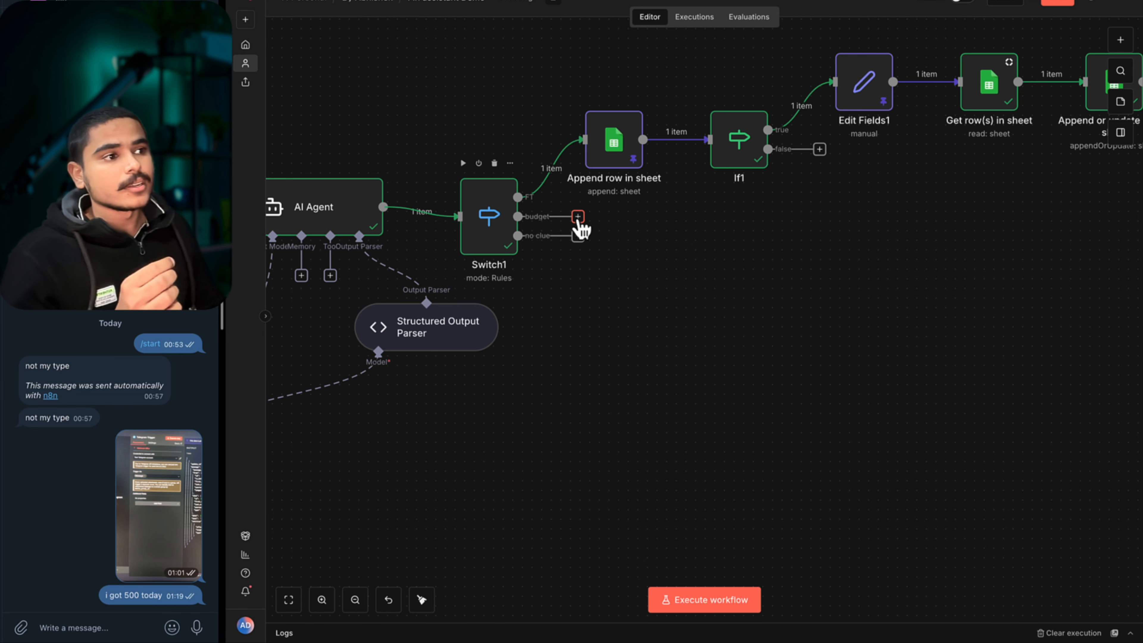
Attach a new Switch node, Switch2, to Switch1's budget output.
left_click(578, 217)
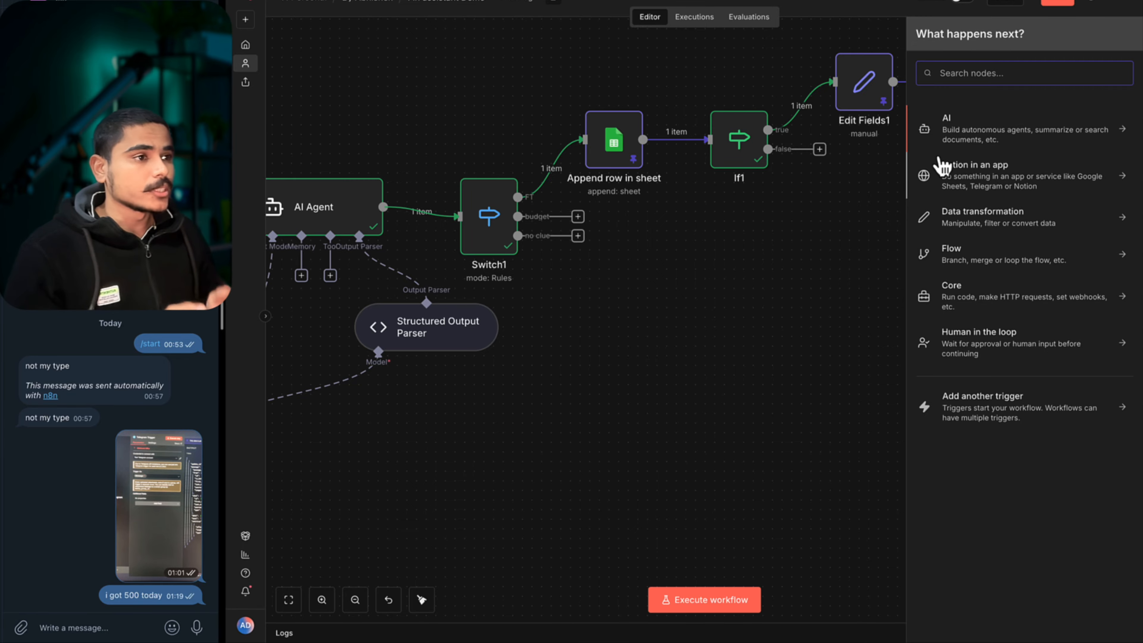
type("switch")
key("Return")
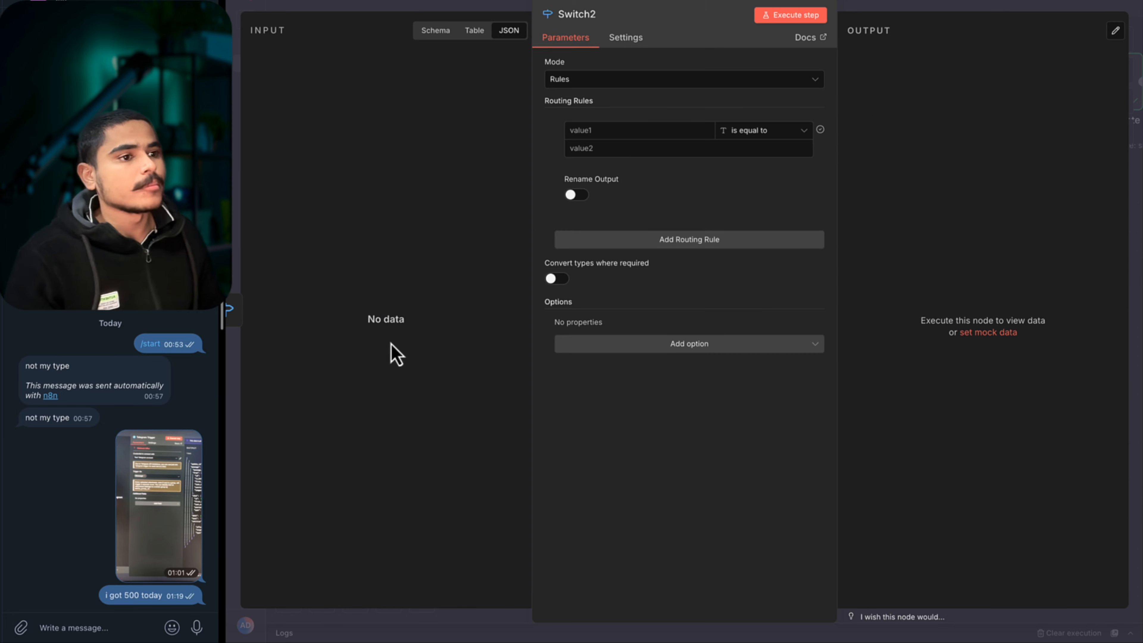
left_click(346, 5)
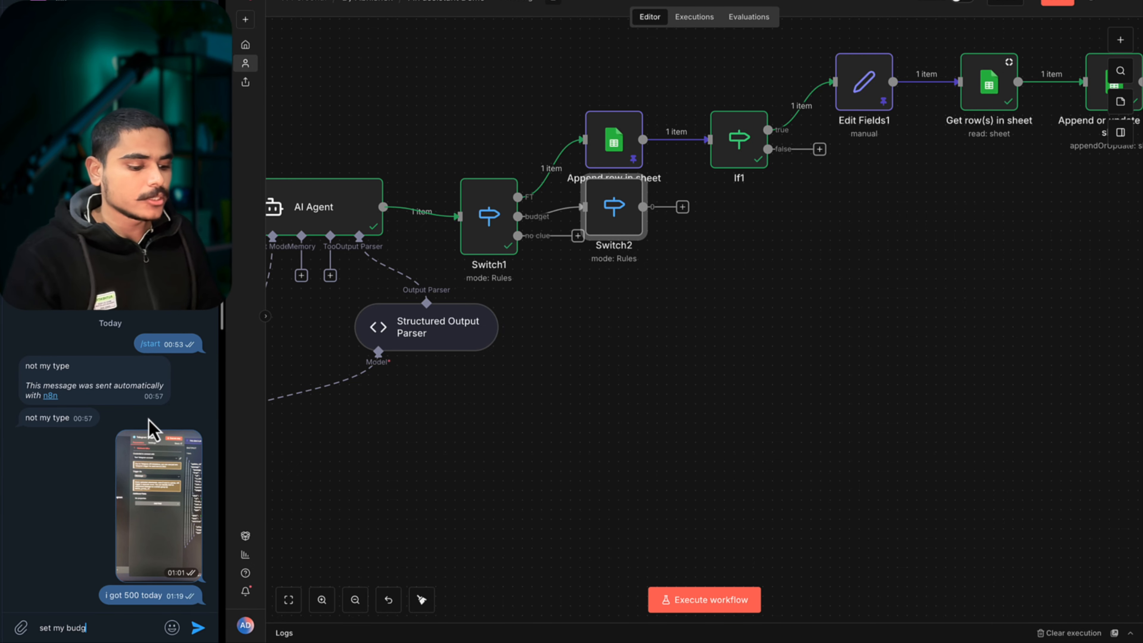
Send the Telegram test message 'set my budget to 500k'.
type("k")
key("Return")
scroll(376, 205, "left", 15)
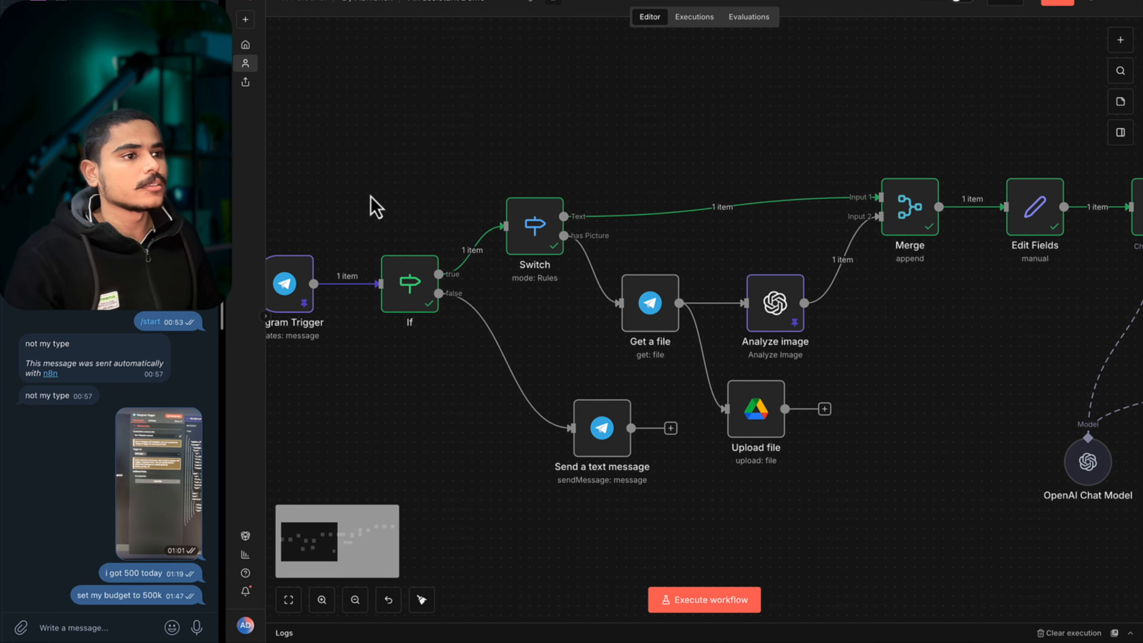
Unpin the Telegram Trigger, capture the new budget message, and pin it as test data.
scroll(376, 205, "left", 3)
double_click(370, 283)
left_click(339, 301)
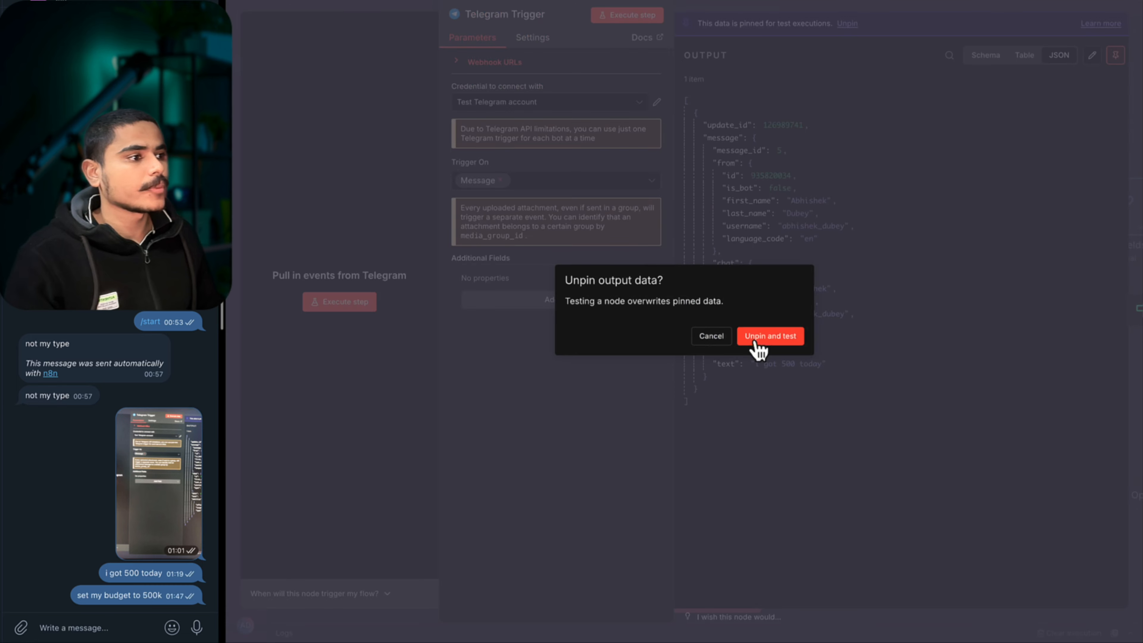
left_click(757, 344)
left_click(1114, 53)
key("Escape")
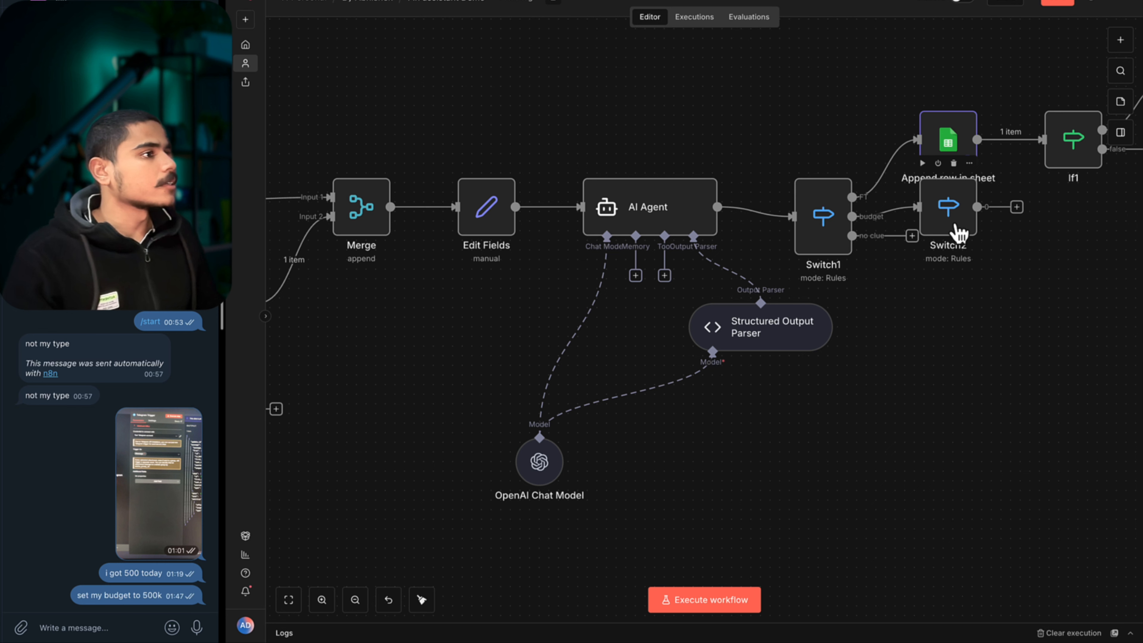
Move Switch2 below Switch1 and run it, receiving set_budget, 500000 and scope overall.
left_click_drag(965, 222, 973, 349)
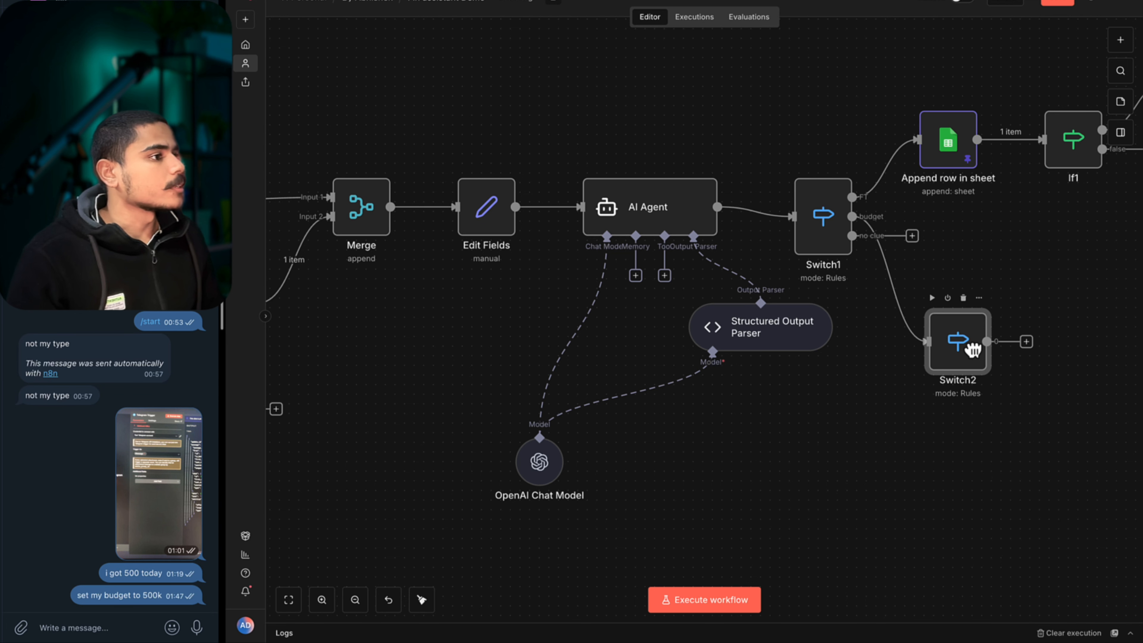
left_click(931, 298)
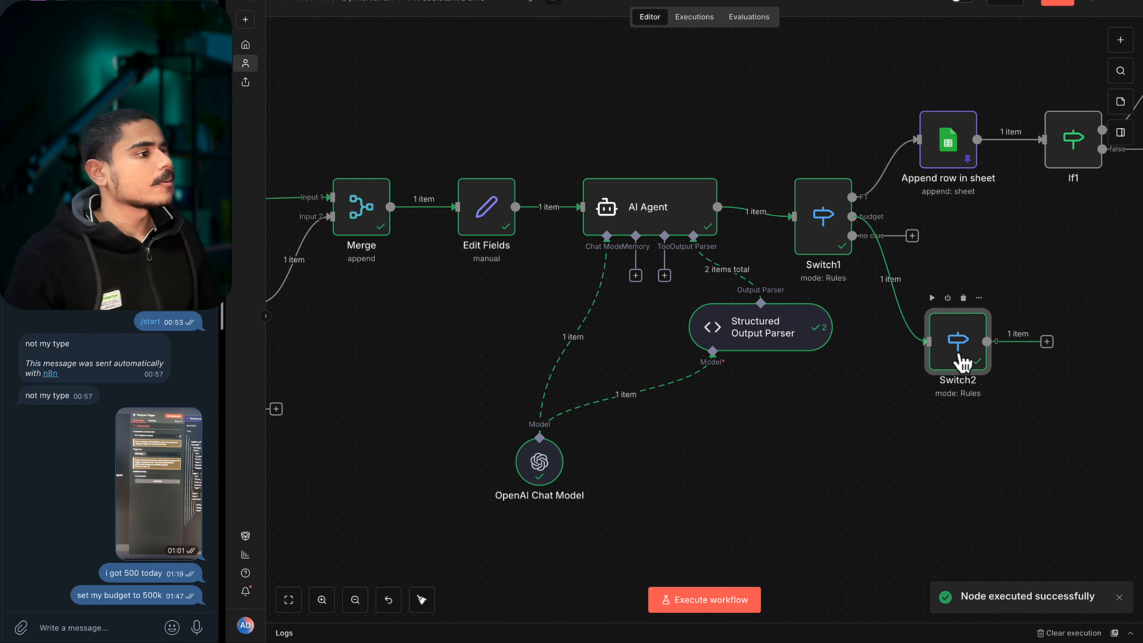
double_click(950, 329)
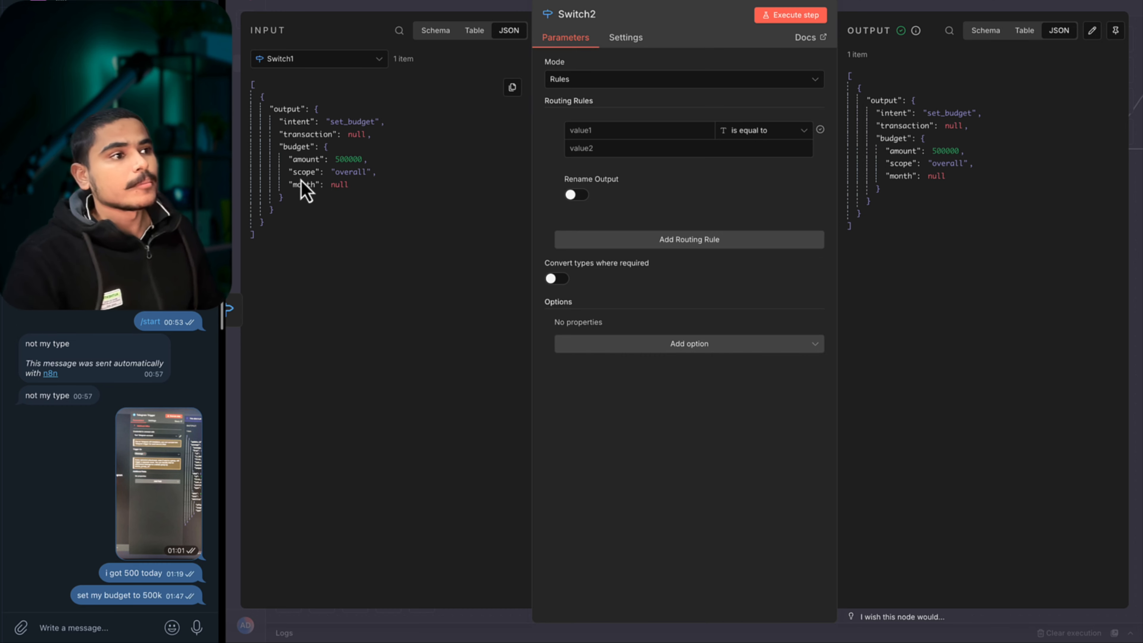
Give Switch2 two rules on the scope field, matching 'overall' and 'month'.
left_click_drag(317, 182, 652, 134)
left_click_drag(372, 173, 324, 174)
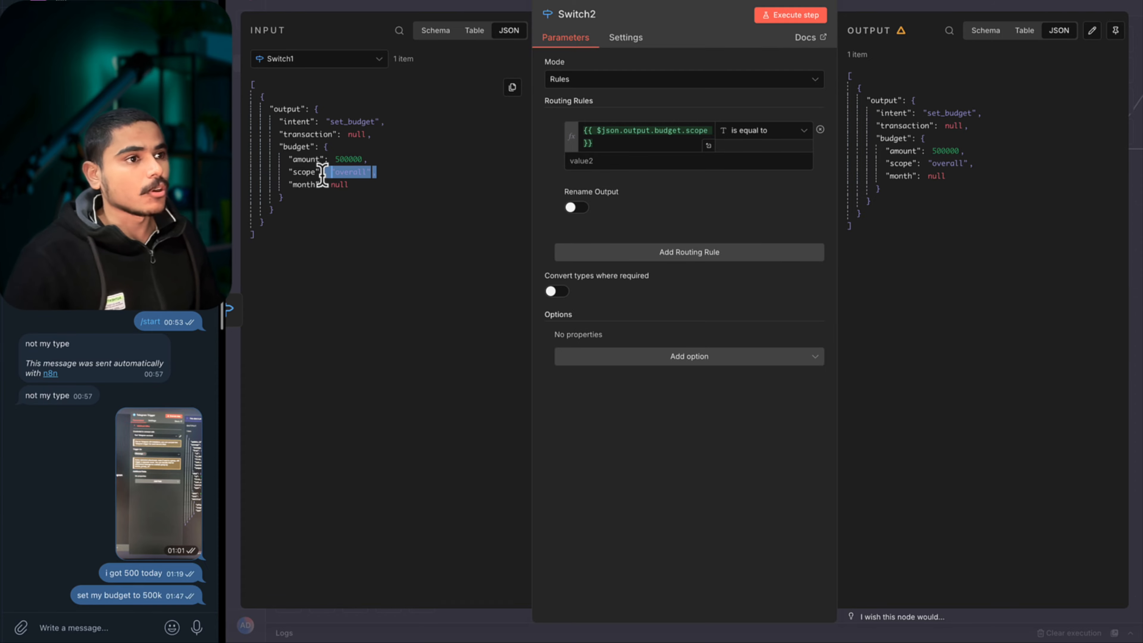
key("super+c")
left_click(625, 166)
key("super+v")
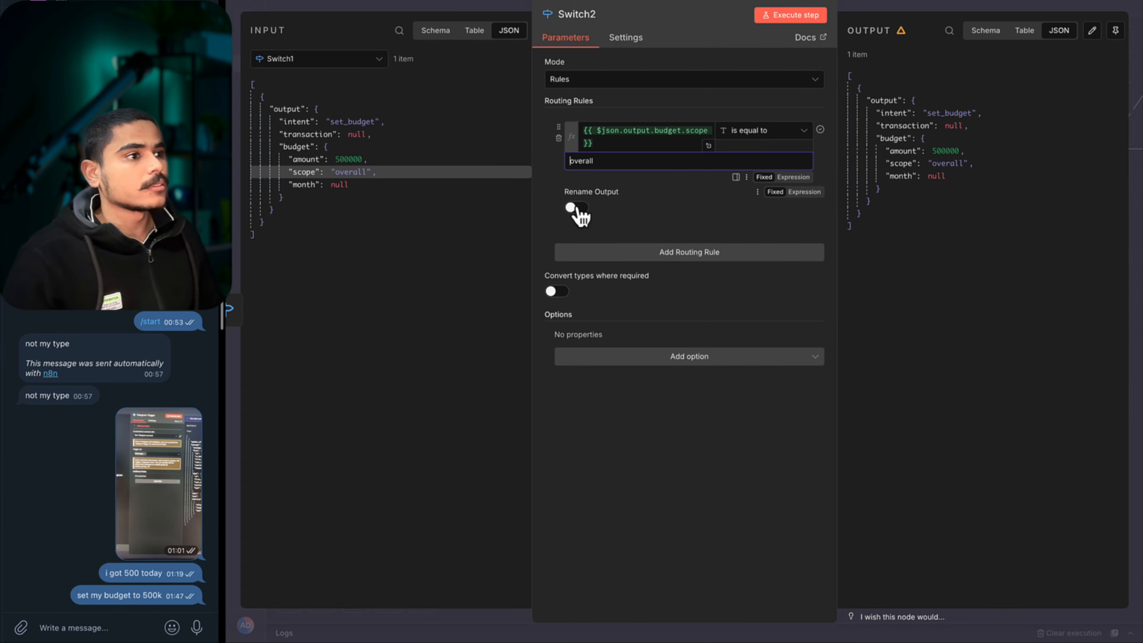
left_click(567, 254)
left_click_drag(310, 179, 589, 273)
left_click(735, 297)
type("month")
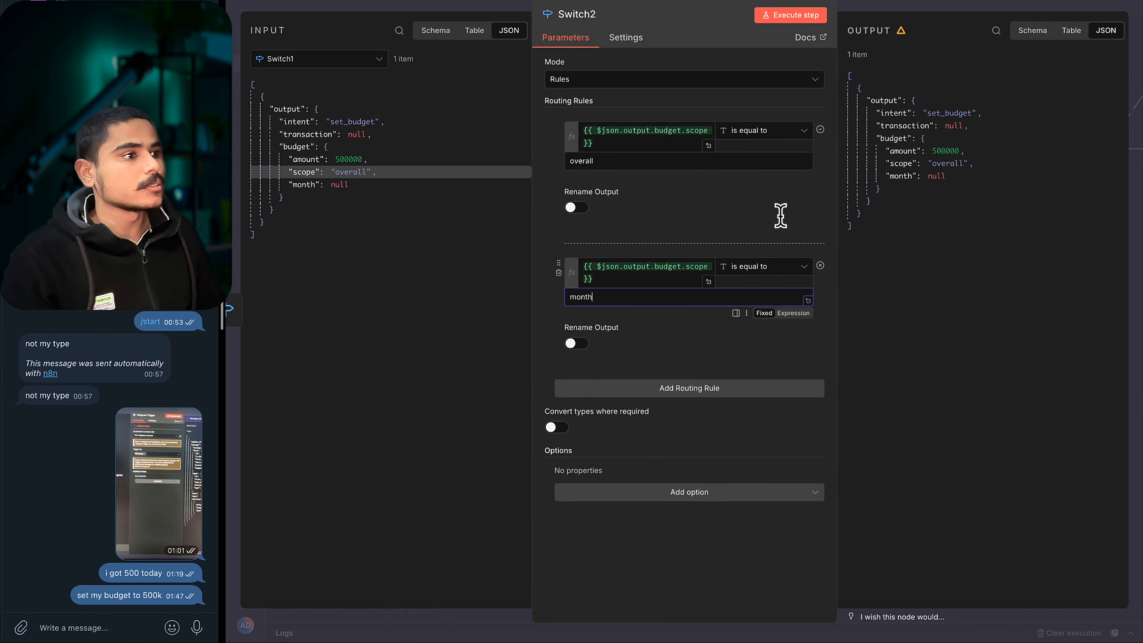
left_click(791, 15)
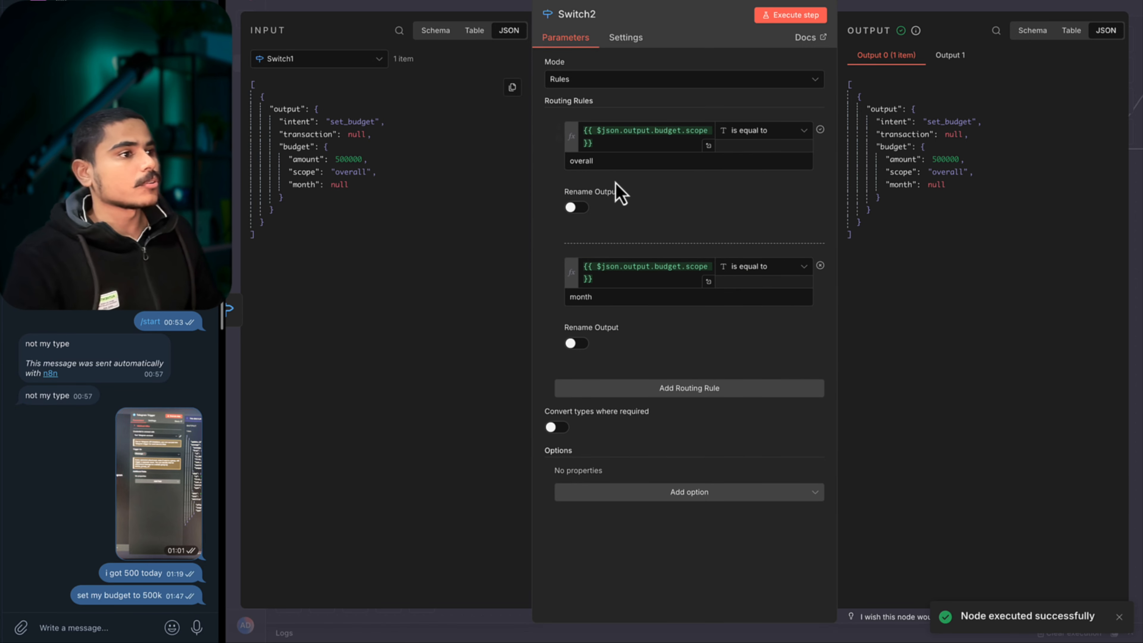
Rename Switch2's two outputs to overall and month and run the node.
left_click(576, 208)
left_click(610, 249)
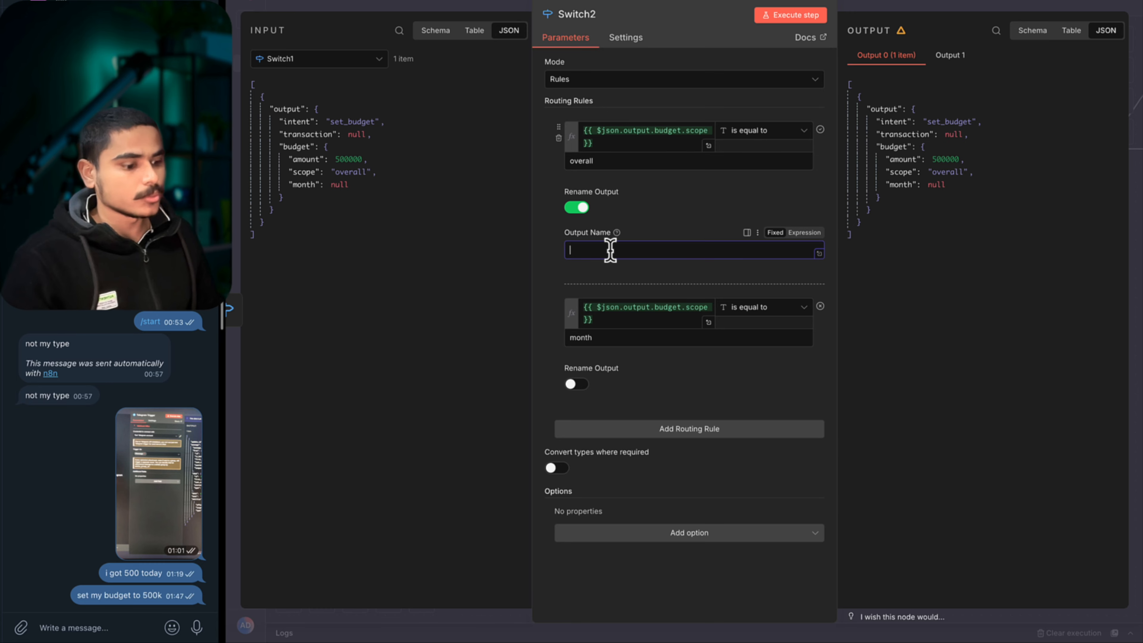
type("overall")
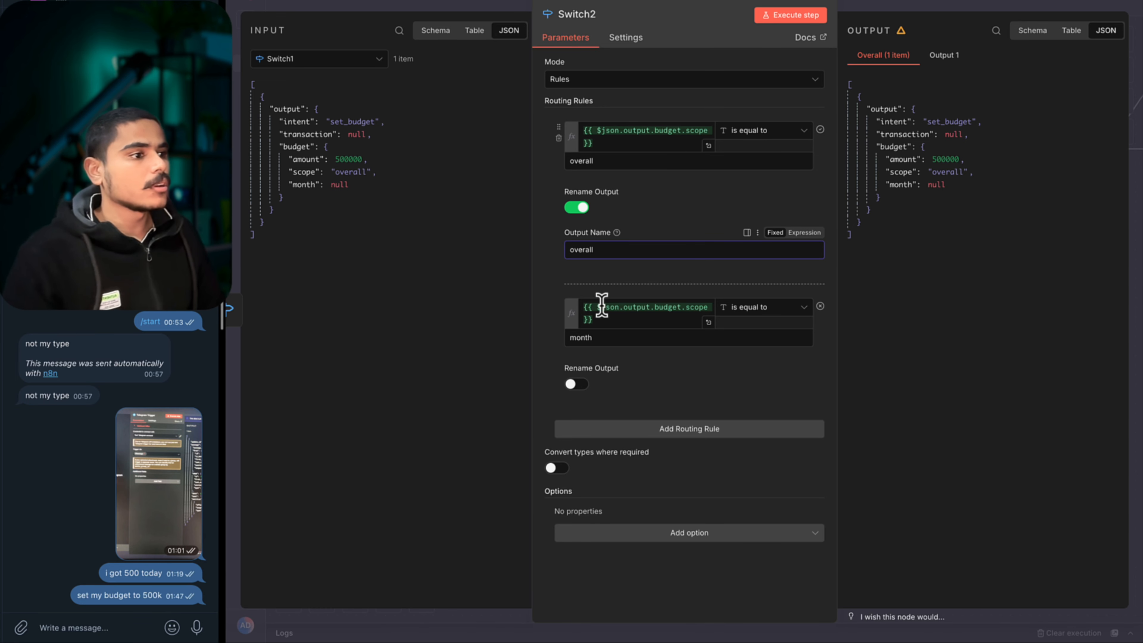
left_click(576, 384)
left_click(608, 426)
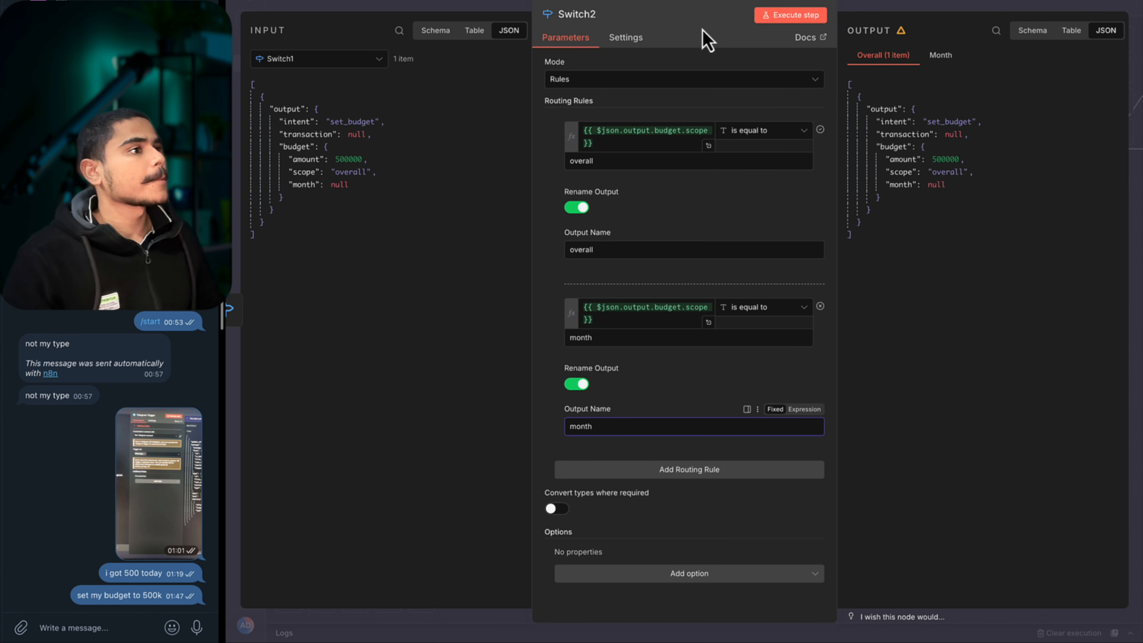
left_click(784, 15)
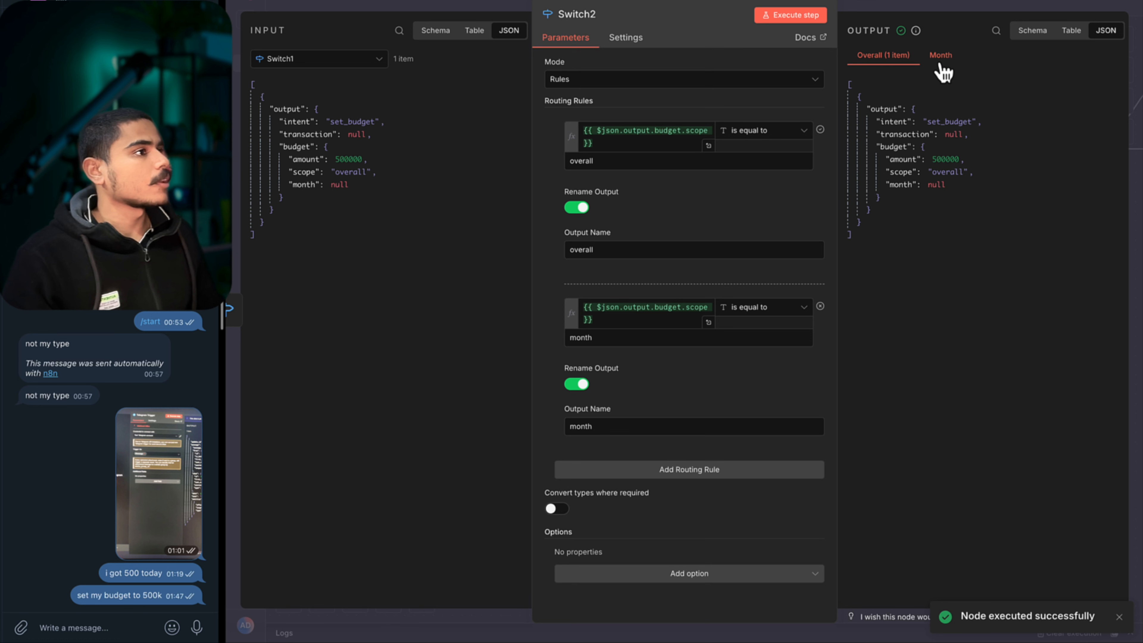
left_click(954, 6)
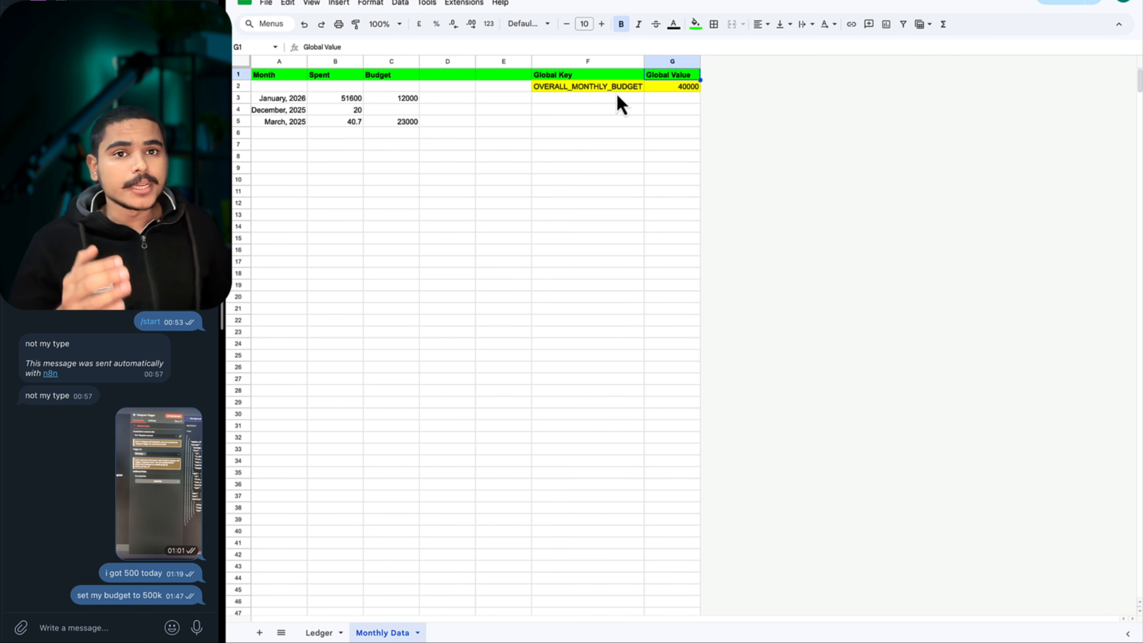
Copy the OVERALL_MONTHLY_BUDGET key from Monthly Data's F2, then add a step on Switch2's overall output.
left_click(605, 90)
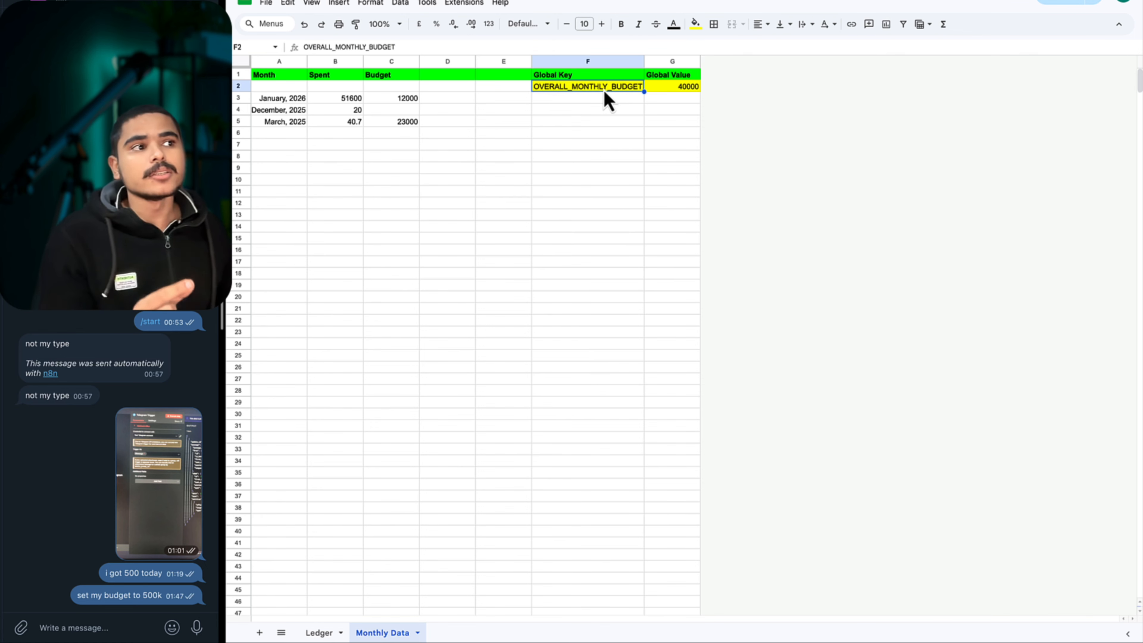
left_click(600, 120)
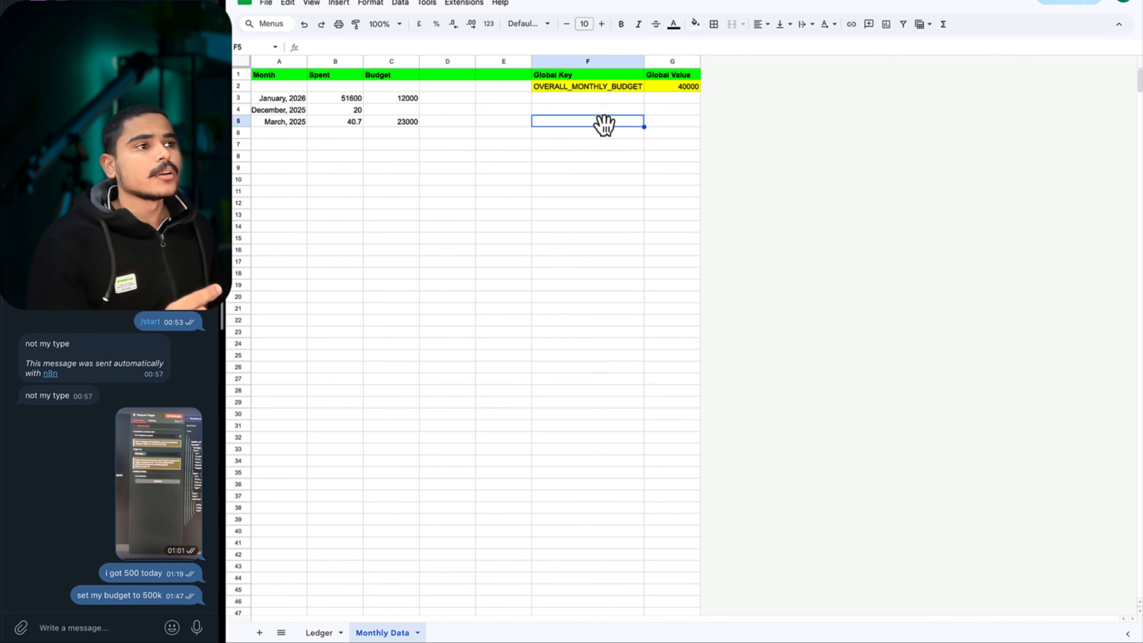
left_click(571, 79)
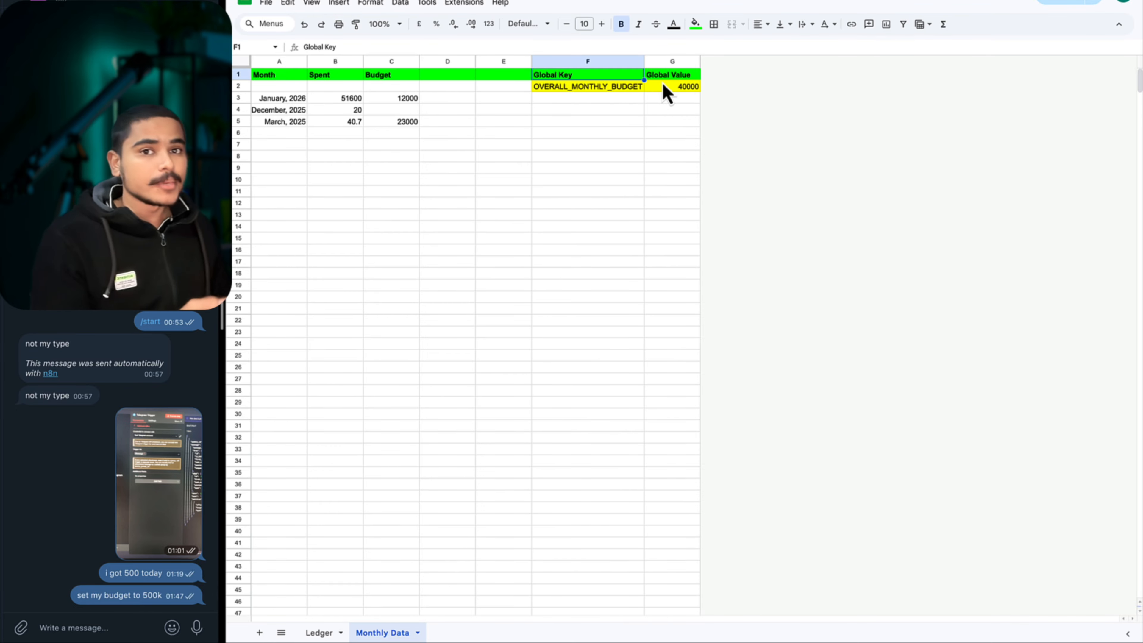
key("Right")
left_click(603, 88)
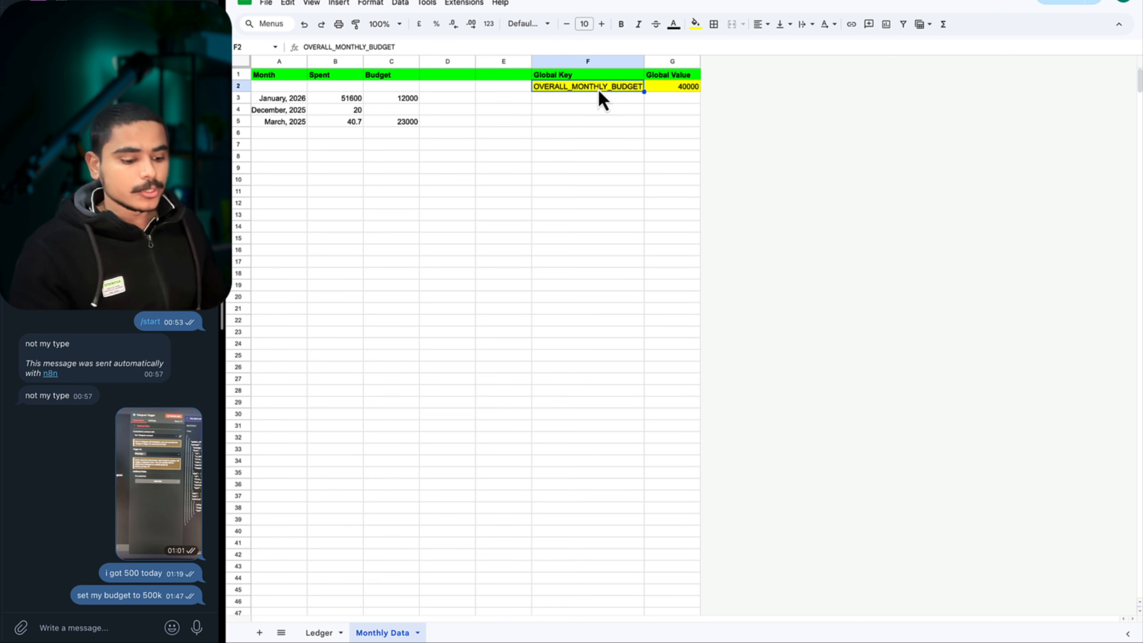
key("ctrl+c")
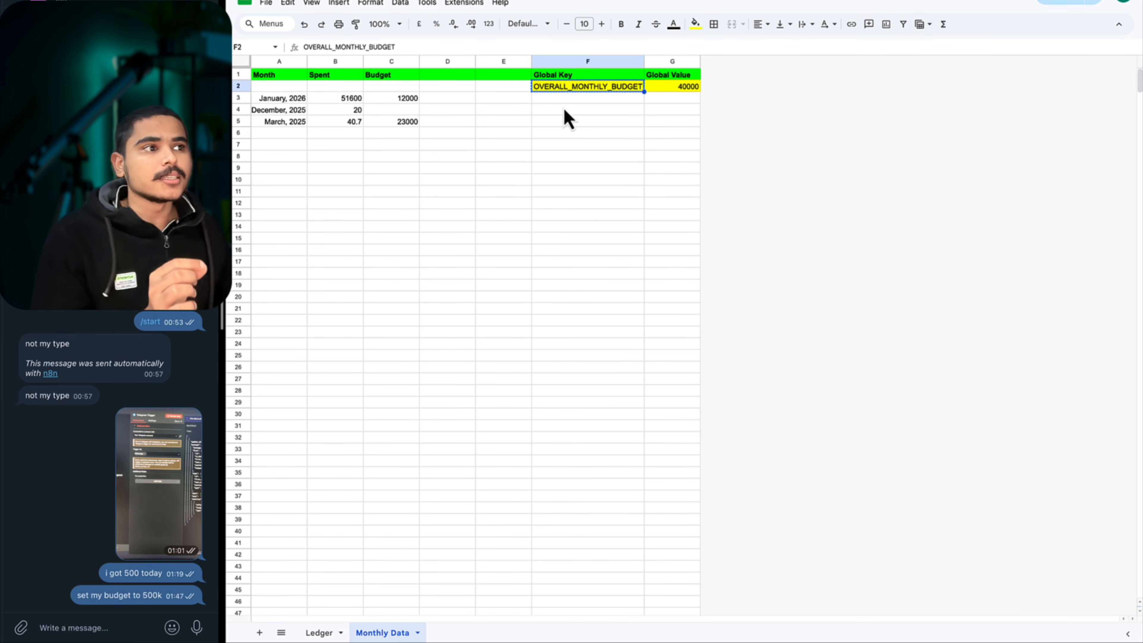
left_click(735, 280)
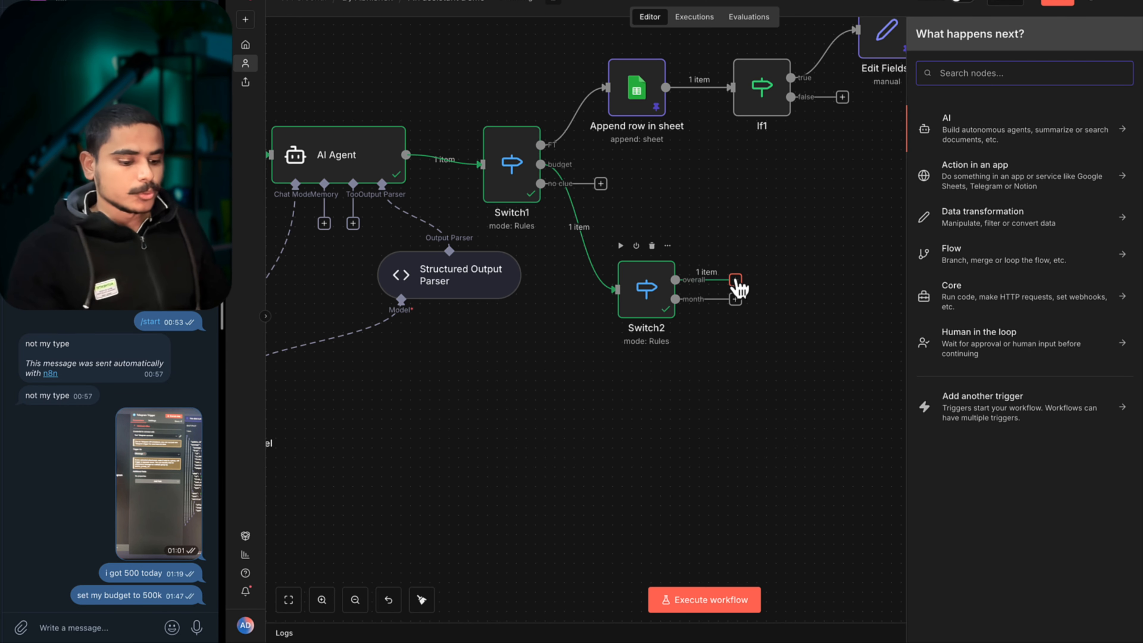
Add a Google Sheets 'Append or update row' on Finances Chart / Monthly Data, matching on Global Key.
type("sh")
key("Return")
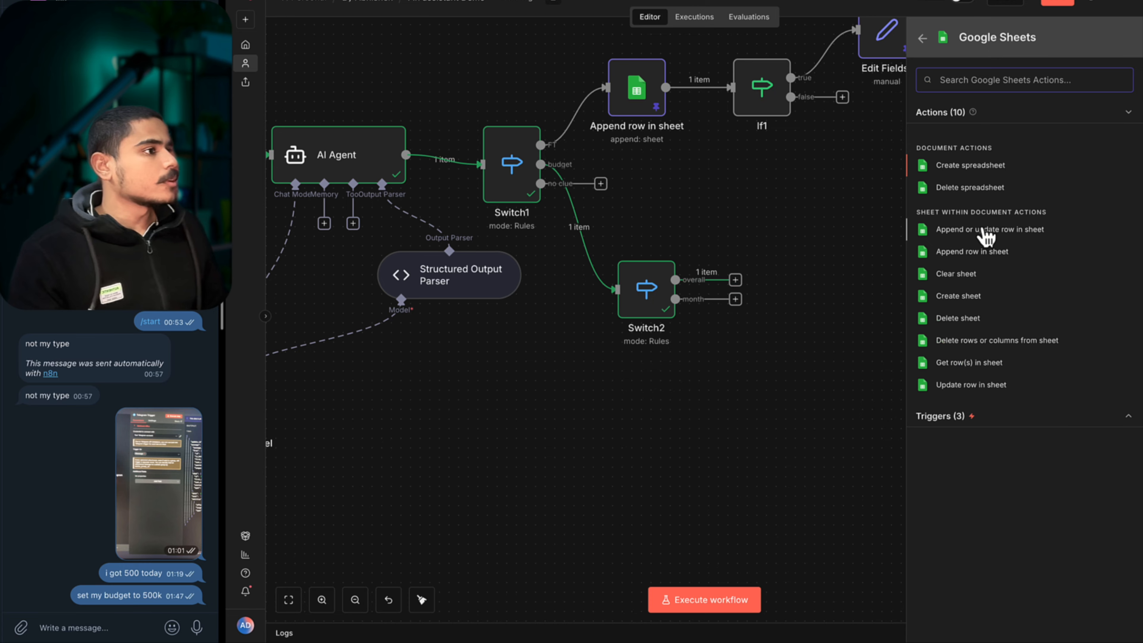
left_click(986, 231)
left_click(639, 197)
left_click(648, 245)
left_click(650, 239)
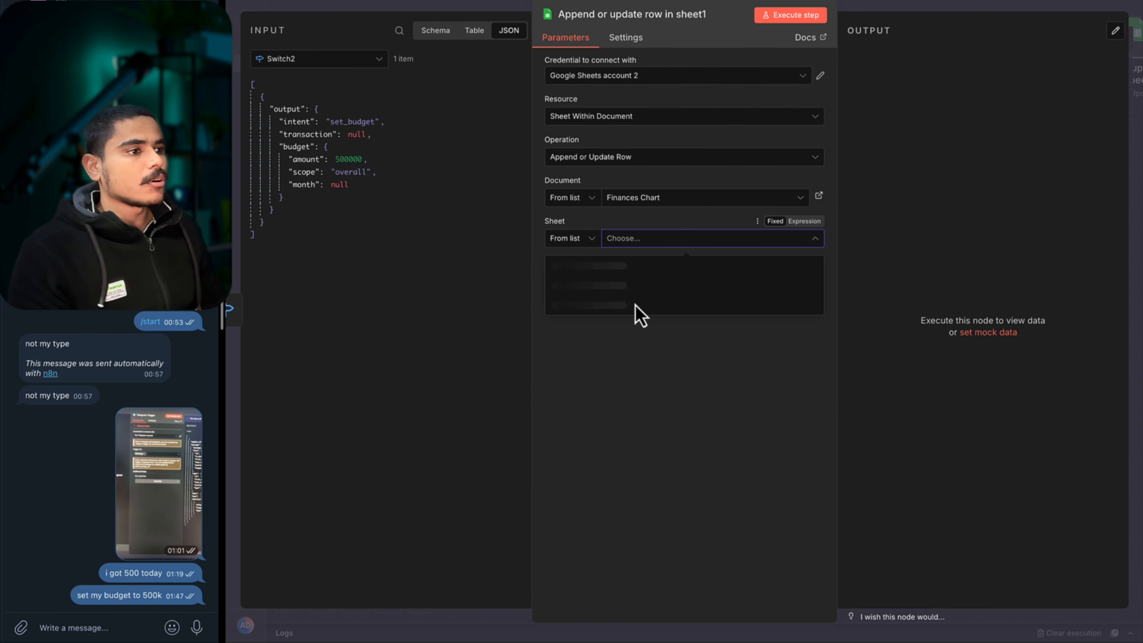
left_click(630, 287)
left_click(628, 316)
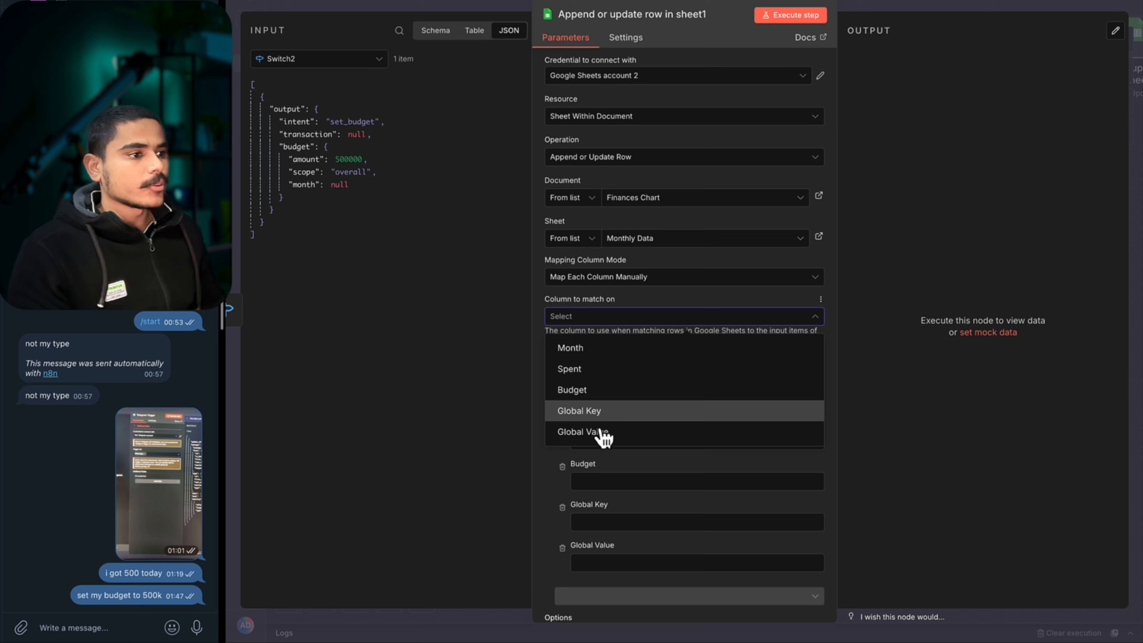
left_click(610, 412)
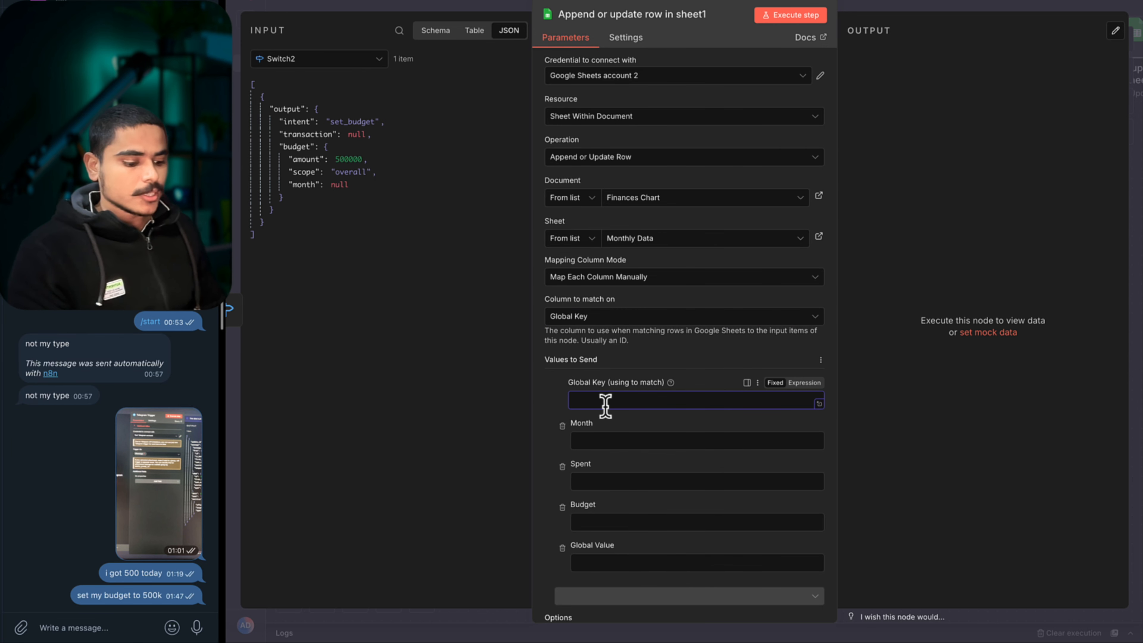
Match key OVERALL_MONTHLY_BUDGET, send only Global Value mapped from the budget amount, and test-run.
key("ctrl+v")
left_click(562, 425)
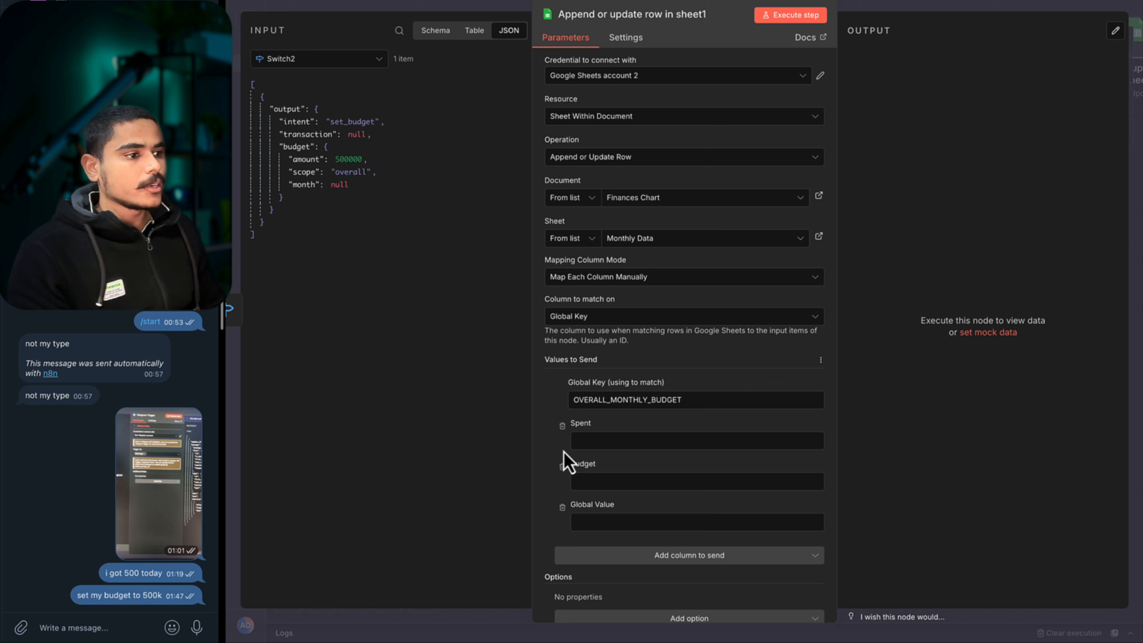
left_click(562, 426)
left_click(562, 426)
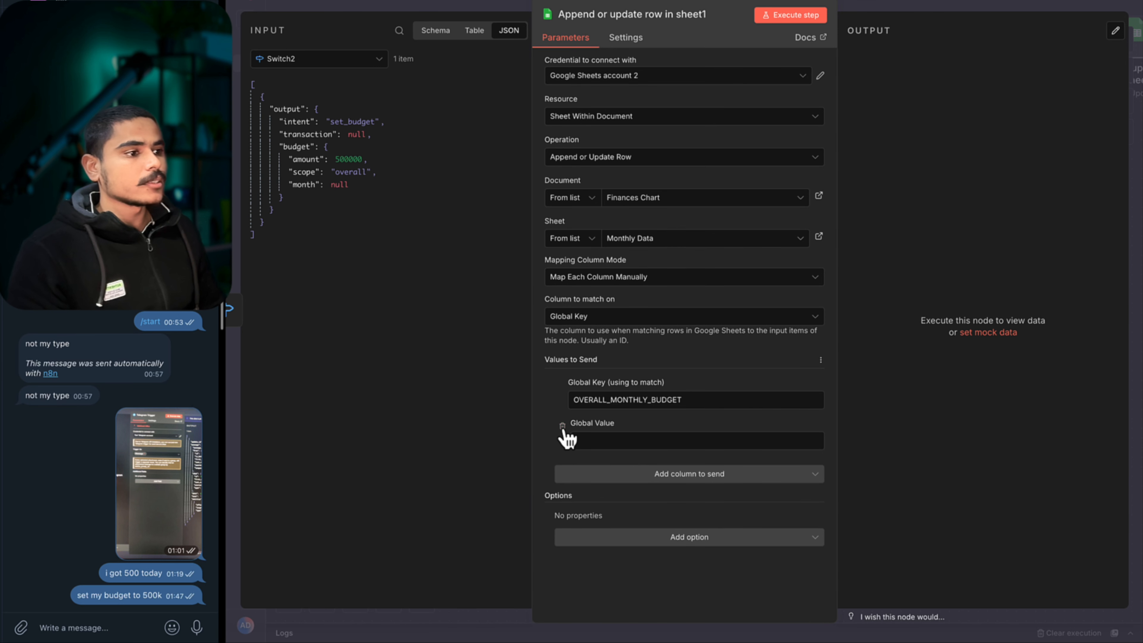
left_click_drag(338, 188, 601, 446)
left_click(770, 18)
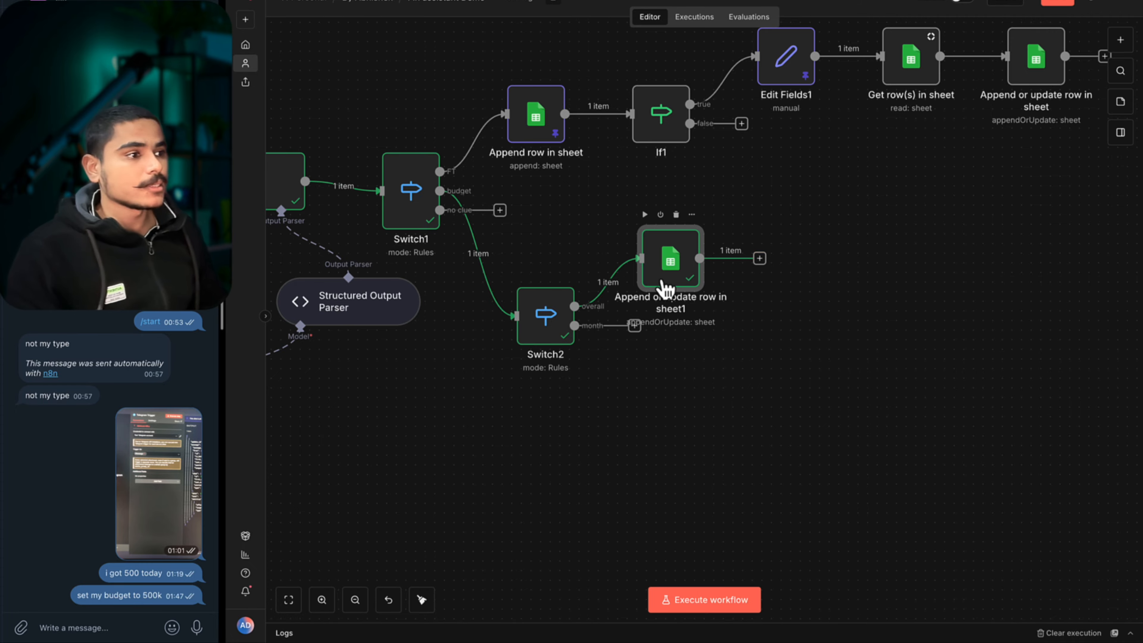
Duplicate the existing Telegram reply node and connect it after the budget upsert.
scroll(665, 288, "down", 3)
scroll(638, 298, "left", 10)
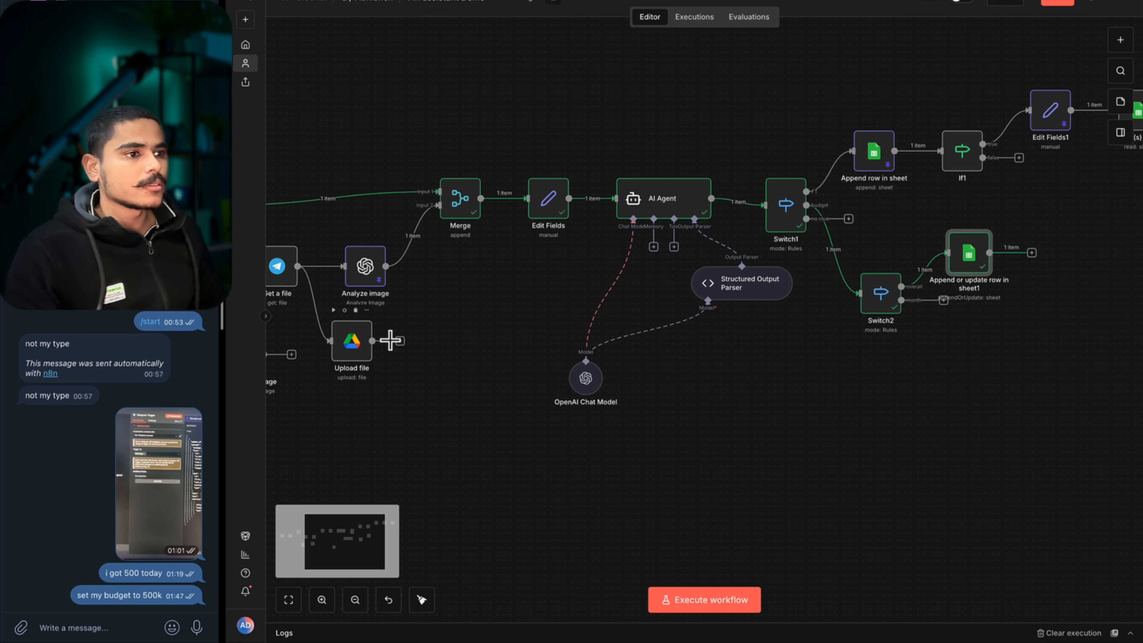
left_click(345, 347)
key("ctrl+c")
scroll(596, 363, "right", 1)
scroll(596, 362, "right", 8)
key("ctrl+v")
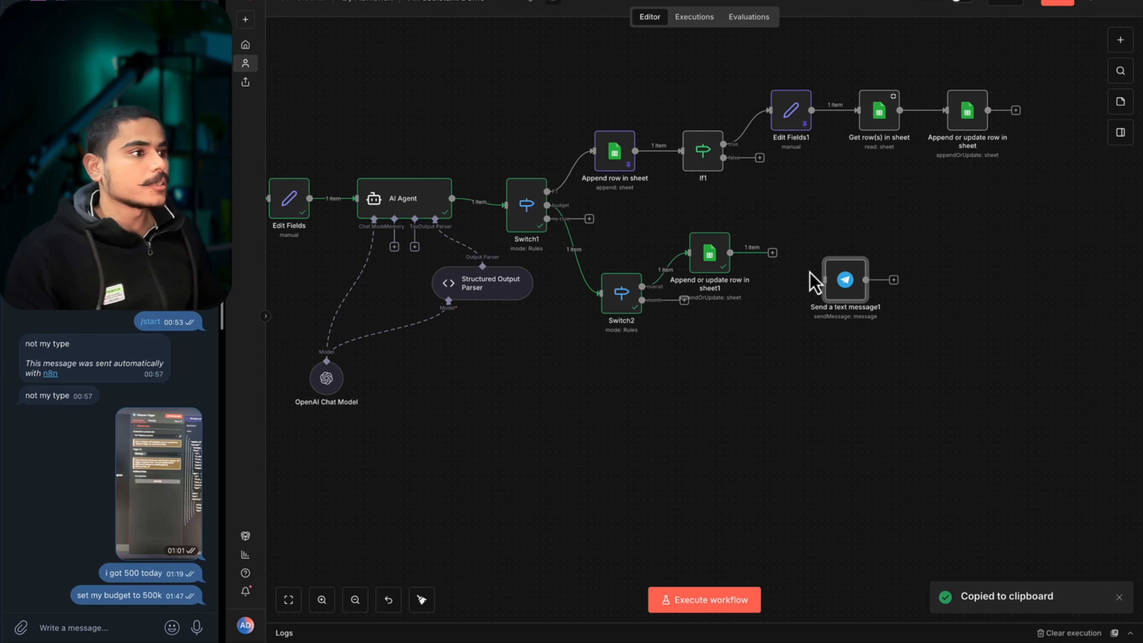
left_click_drag(774, 255, 845, 281)
Set the reply text to 'budget is set to' plus the Global Value and send a test.
double_click(845, 280)
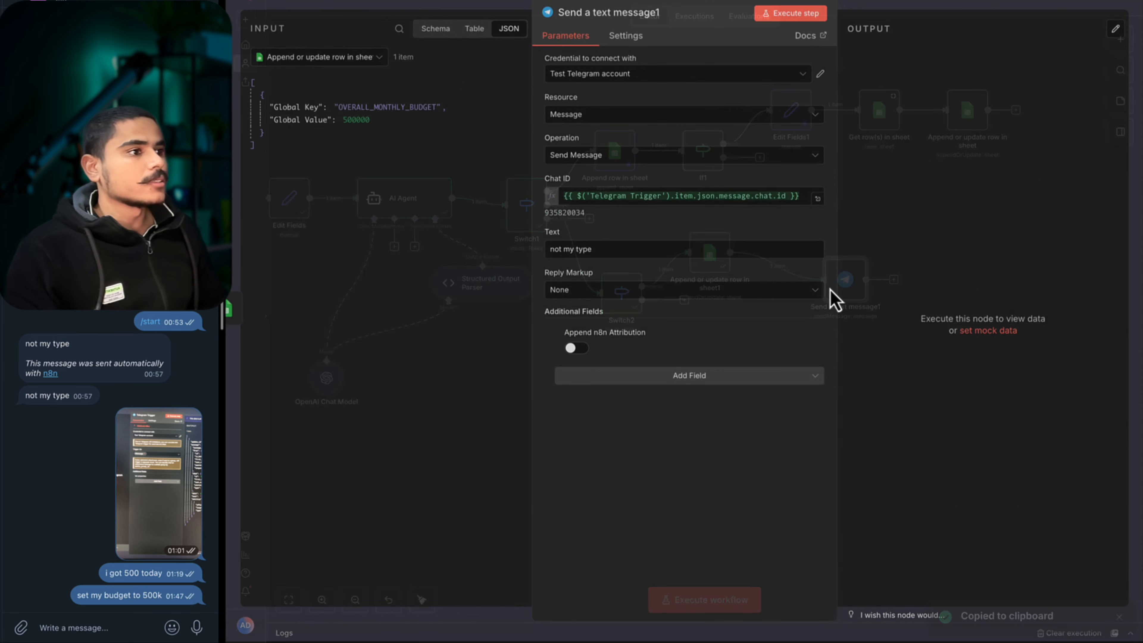
triple_click(631, 250)
type("budge")
type("t is set to")
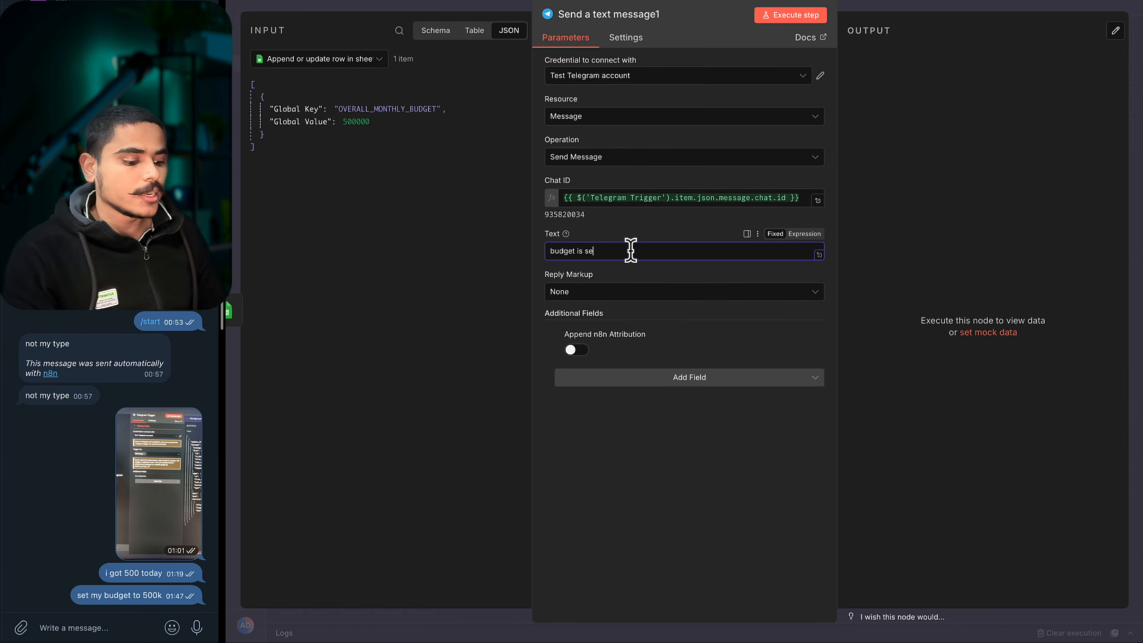
left_click_drag(302, 121, 702, 252)
left_click(793, 18)
left_click_drag(28, 596, 113, 595)
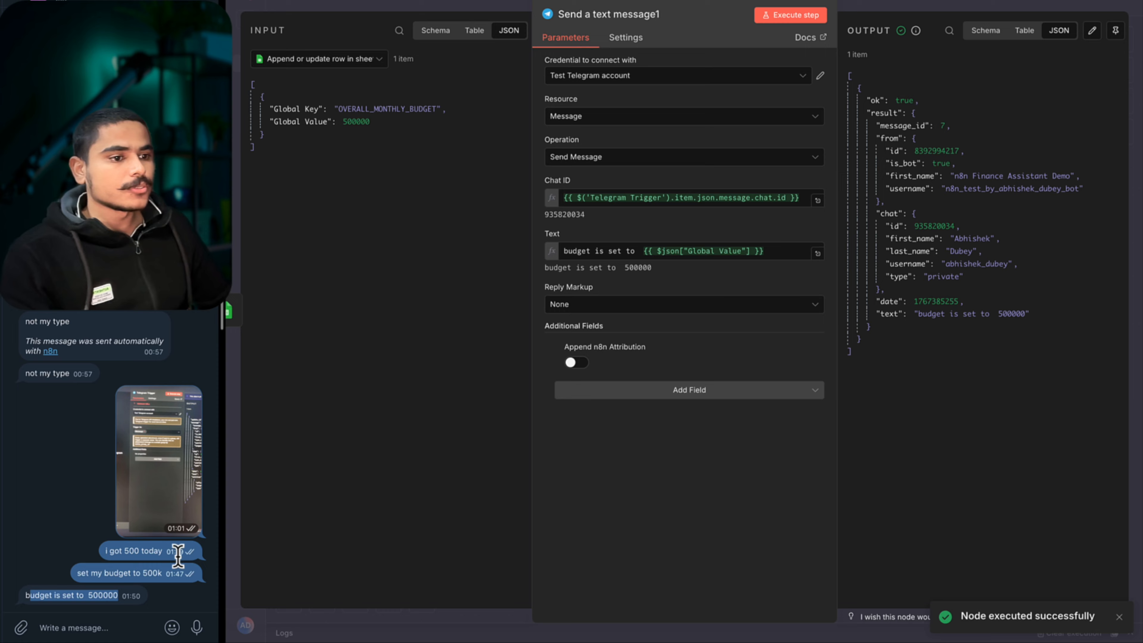
left_click_drag(112, 596, 118, 595)
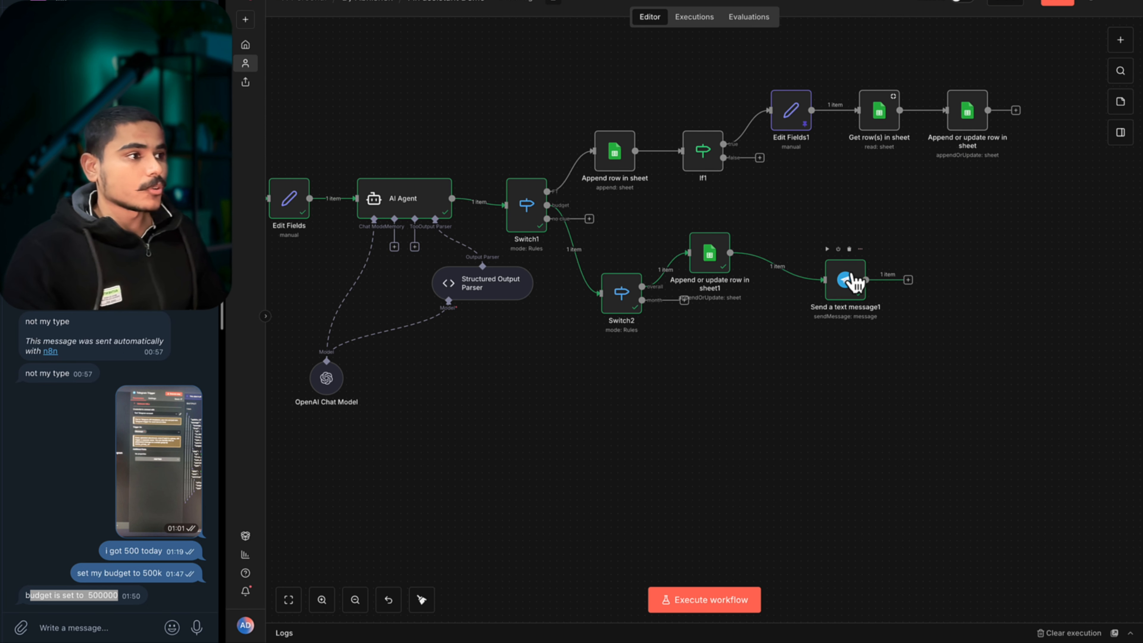
left_click(852, 284)
Paste a copy of the reply, wire it after Append row in sheet, with text 'Transaction added'.
key("ctrl+c")
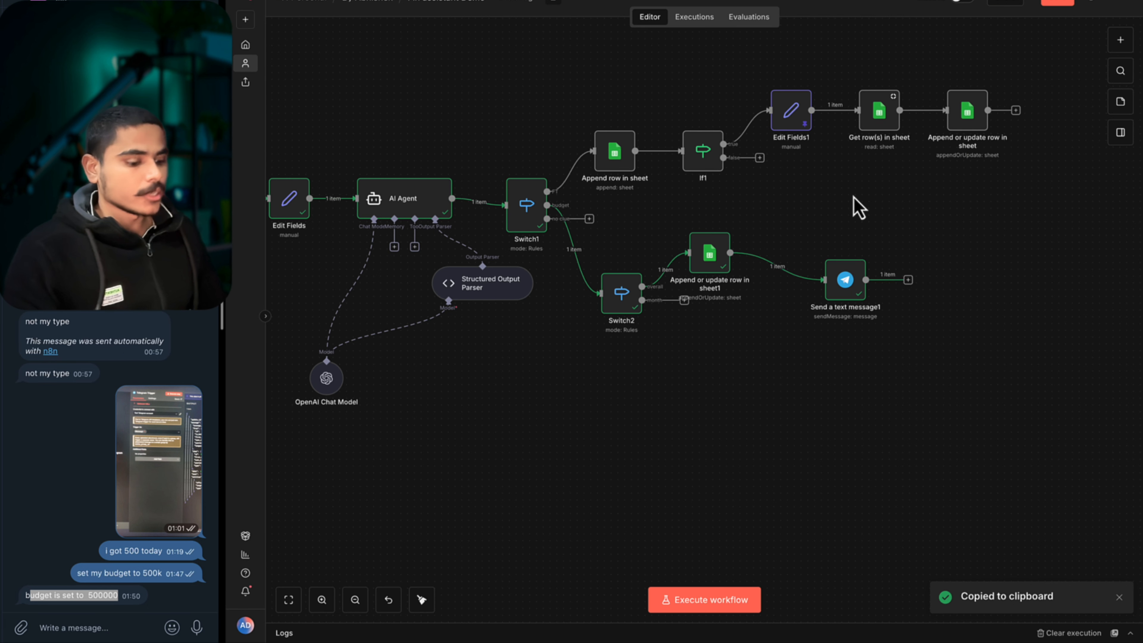
key("ctrl+v")
left_click_drag(635, 151, 868, 232)
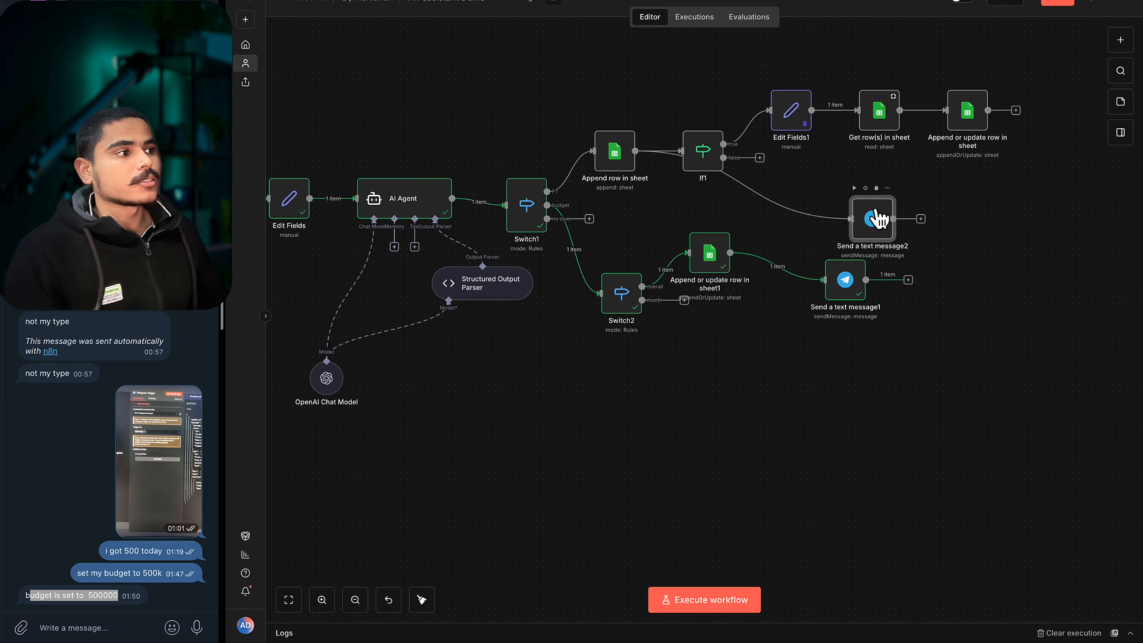
double_click(877, 218)
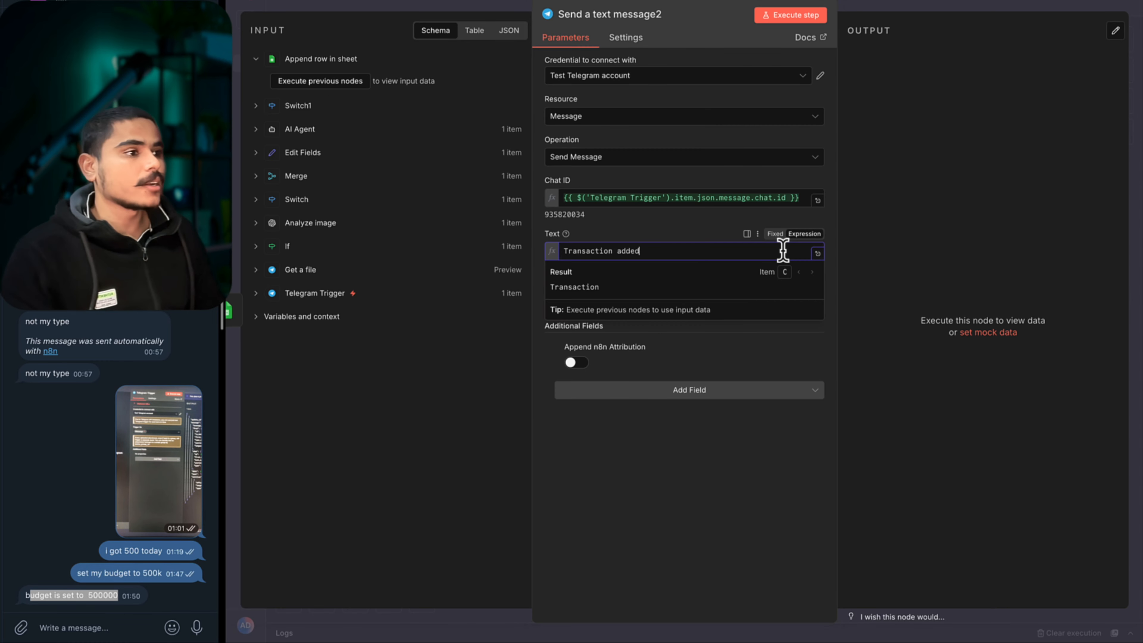
key("Return")
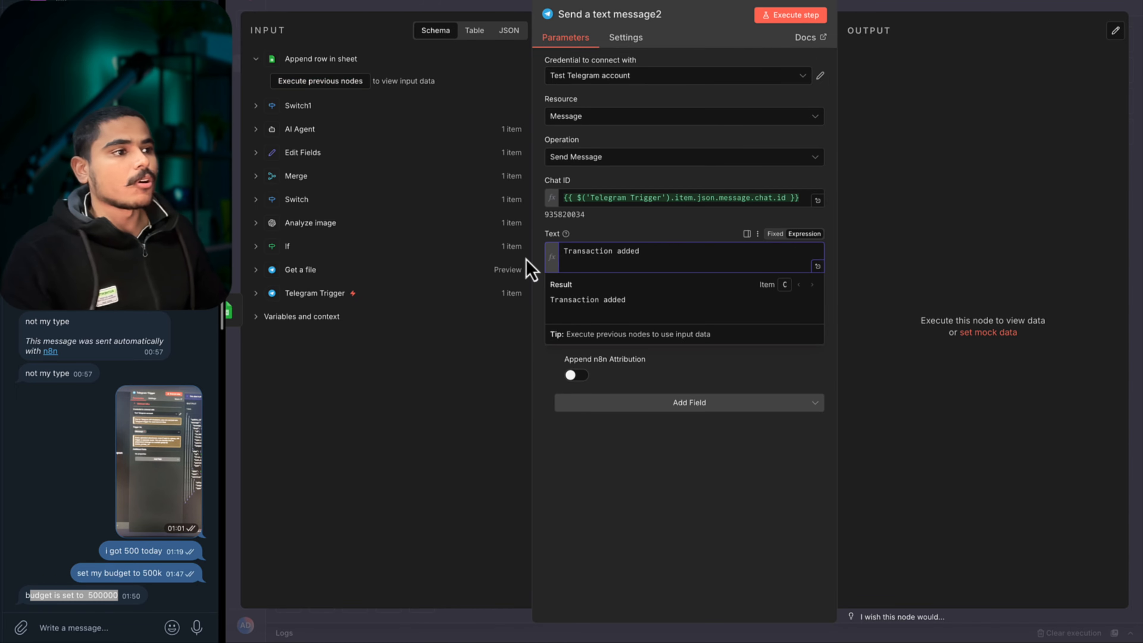
key("Escape")
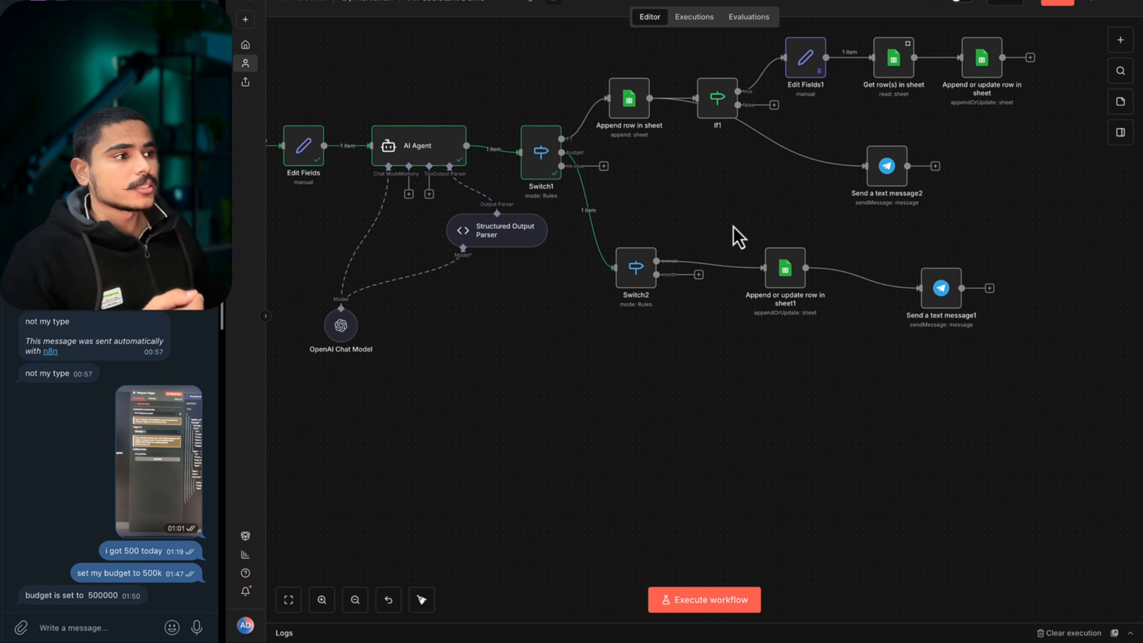
Duplicate the budget upsert and its Telegram reply and connect the copy to Switch2's month output.
left_click_drag(733, 225, 1038, 375)
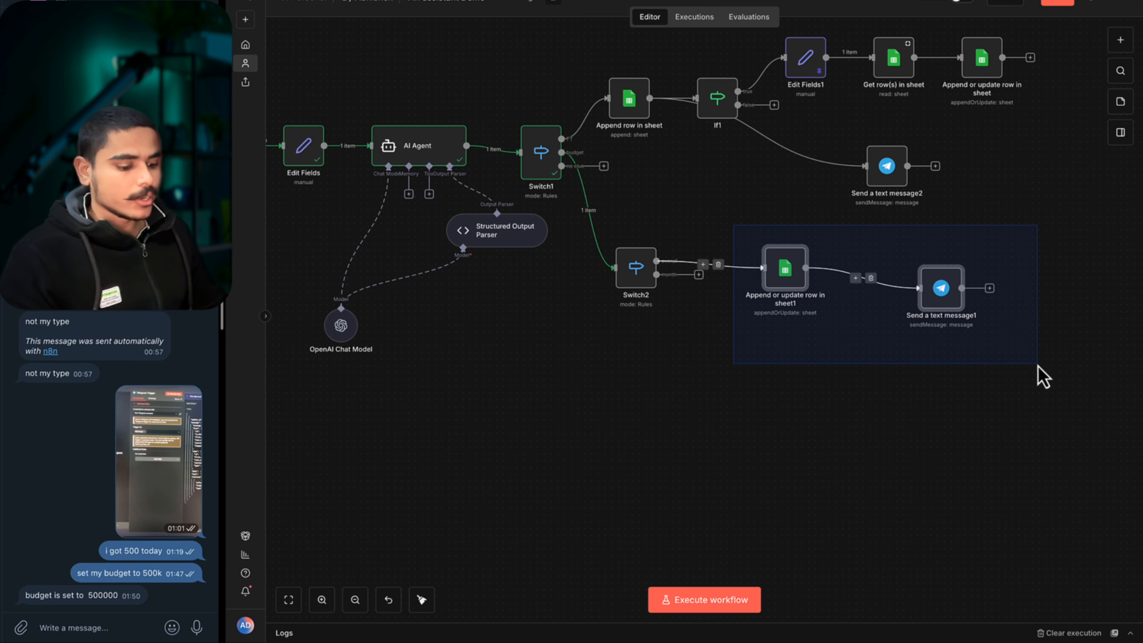
key("ctrl+c")
left_click(861, 410)
key("ctrl+v")
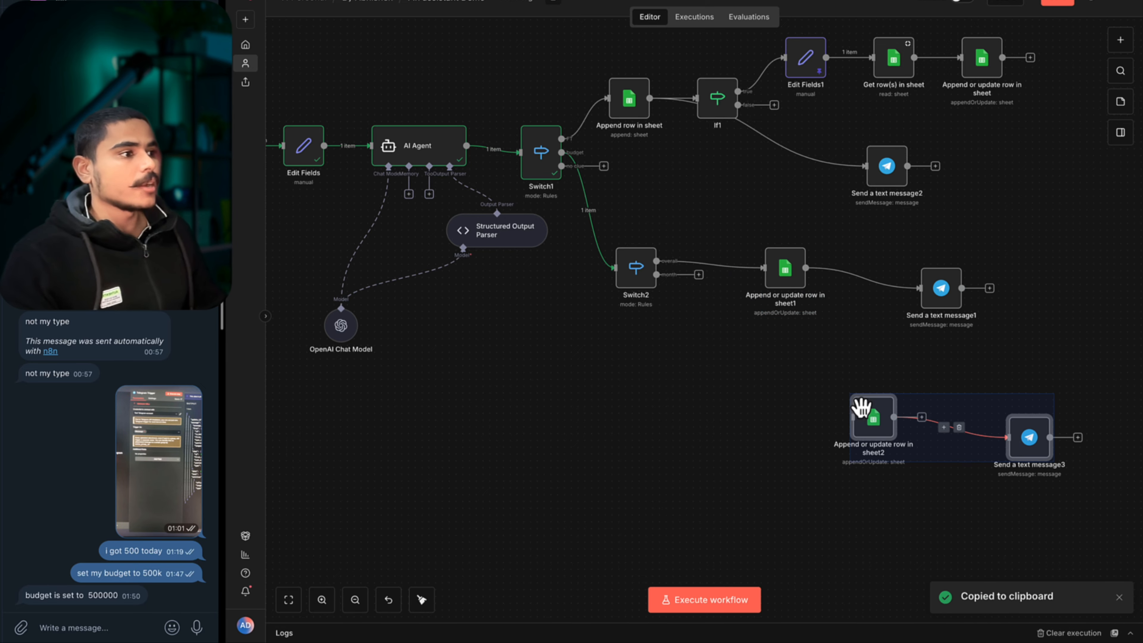
left_click_drag(656, 274, 795, 394)
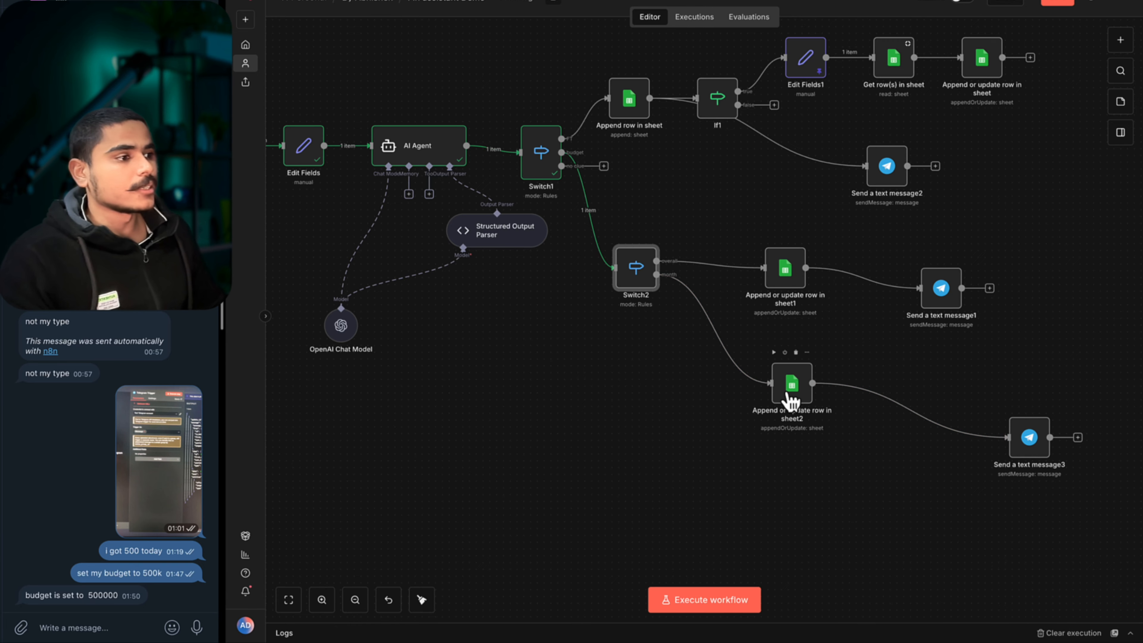
double_click(635, 268)
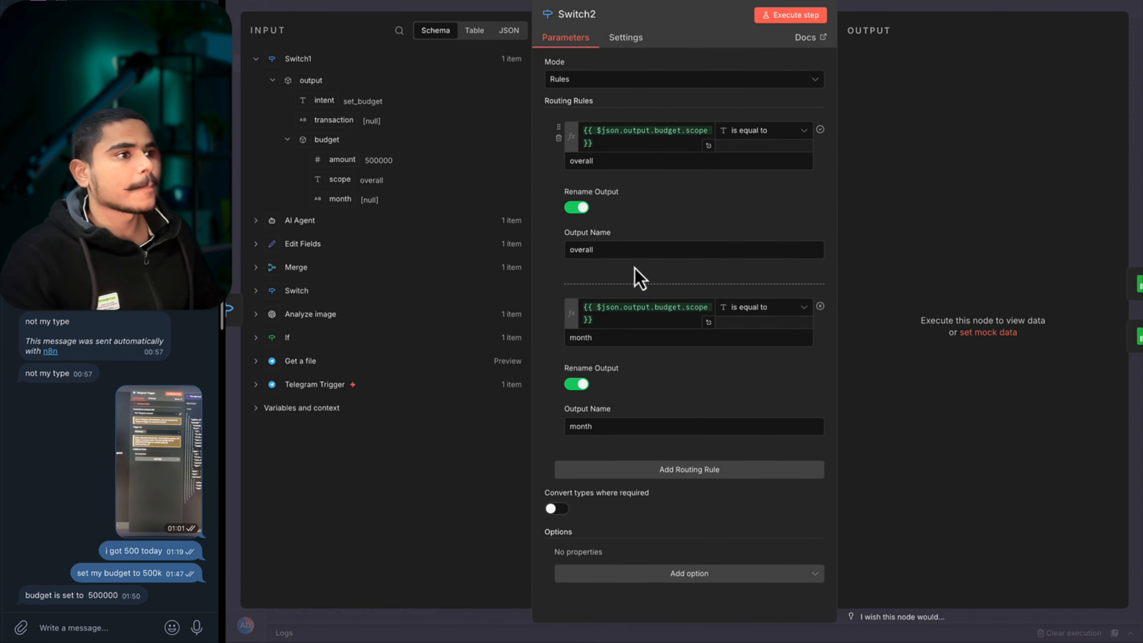
Run Switch2, then edit the AI Agent's pinned output to scope 'month' and month 'January, 2026'.
left_click(794, 18)
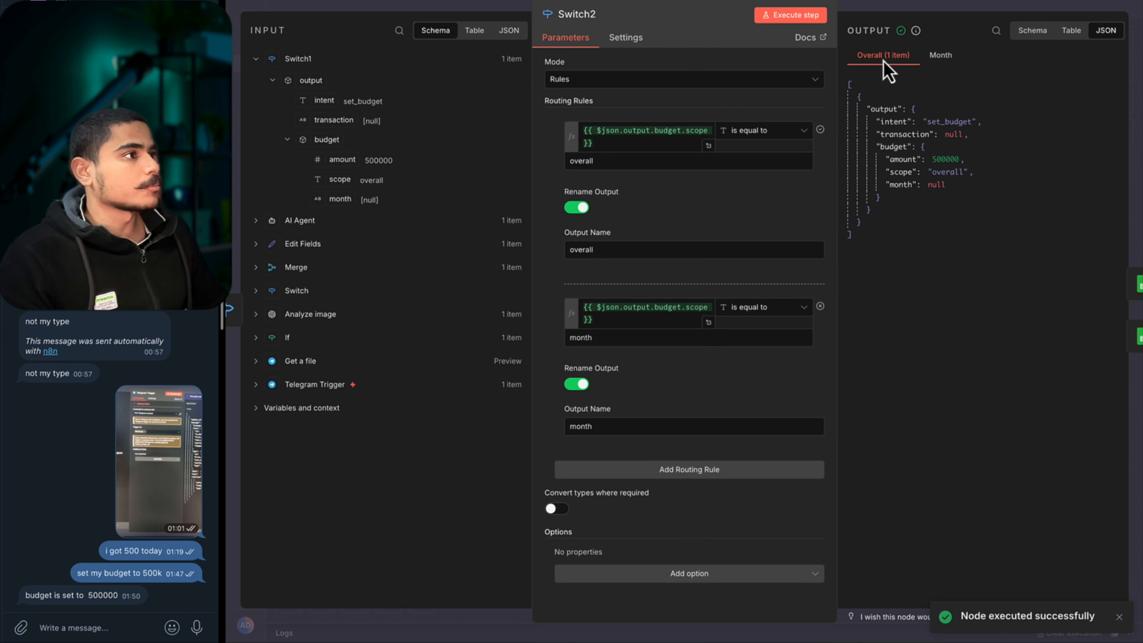
key("Escape")
double_click(419, 146)
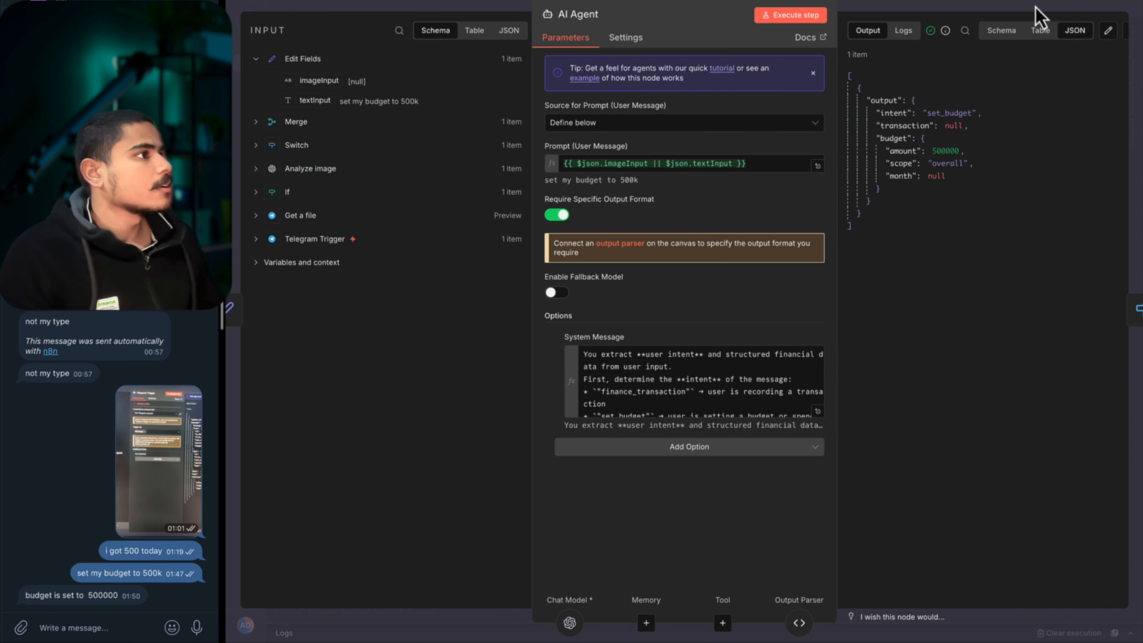
left_click(1108, 26)
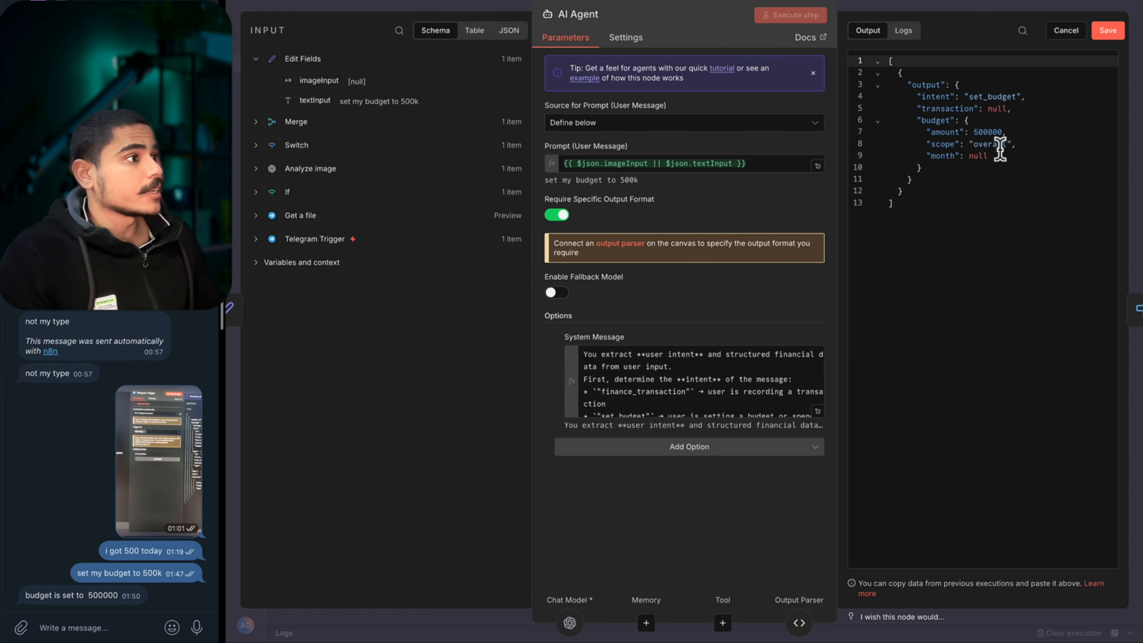
double_click(990, 144)
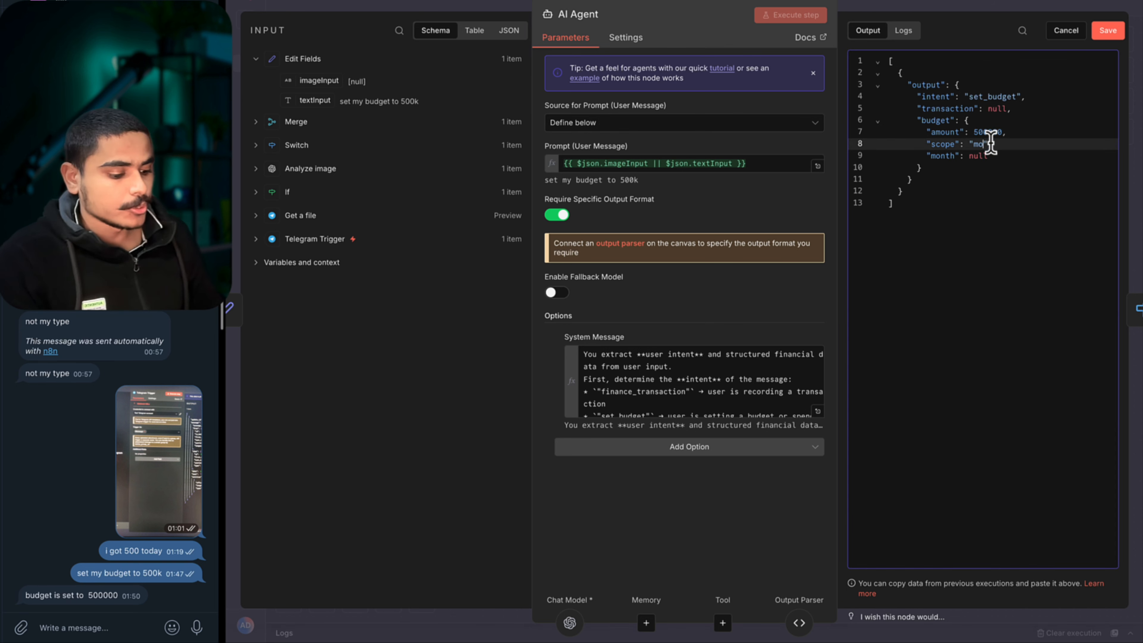
left_click(967, 156)
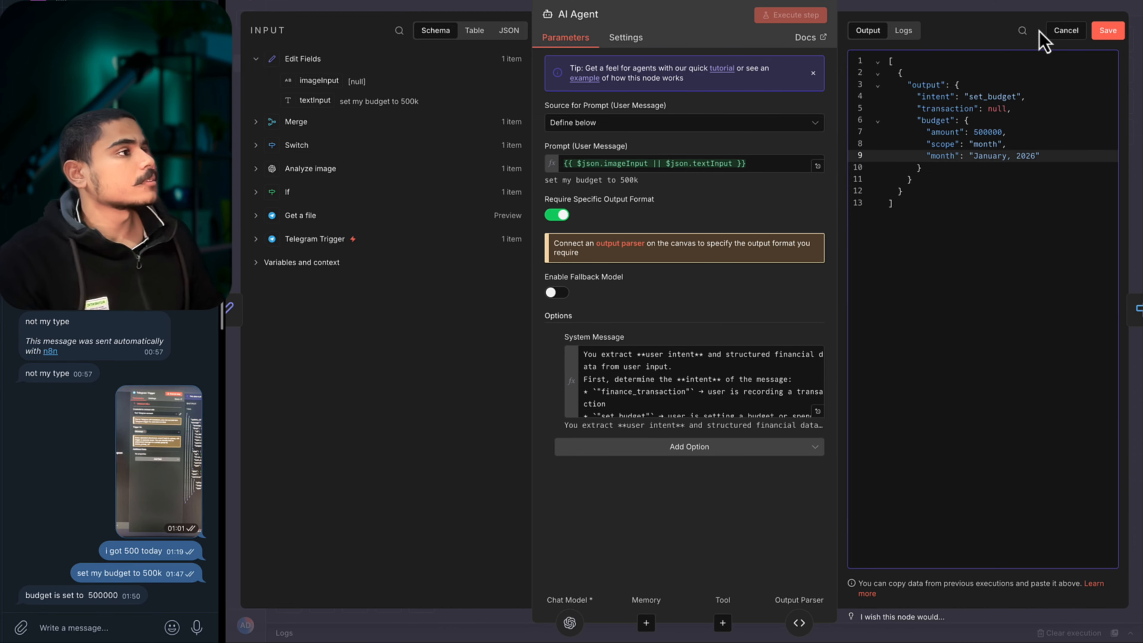
left_click(1107, 33)
left_click(1063, 3)
left_click(531, 118)
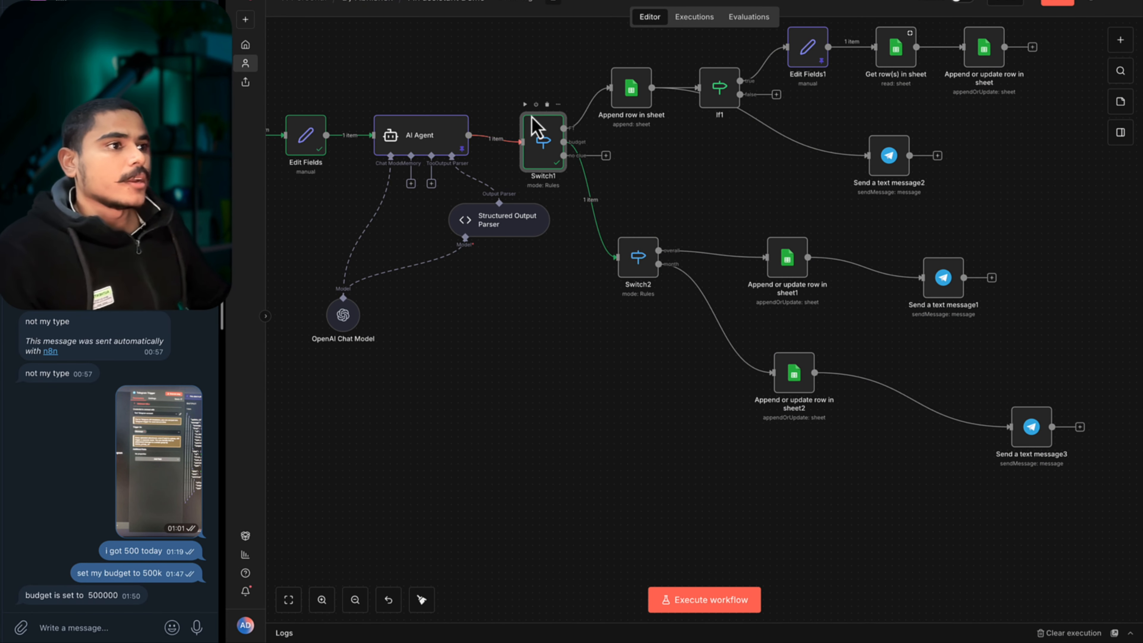
Rerun both switches and make the monthly upsert match on Month, dropping Global Key and Global Value.
left_click(525, 104)
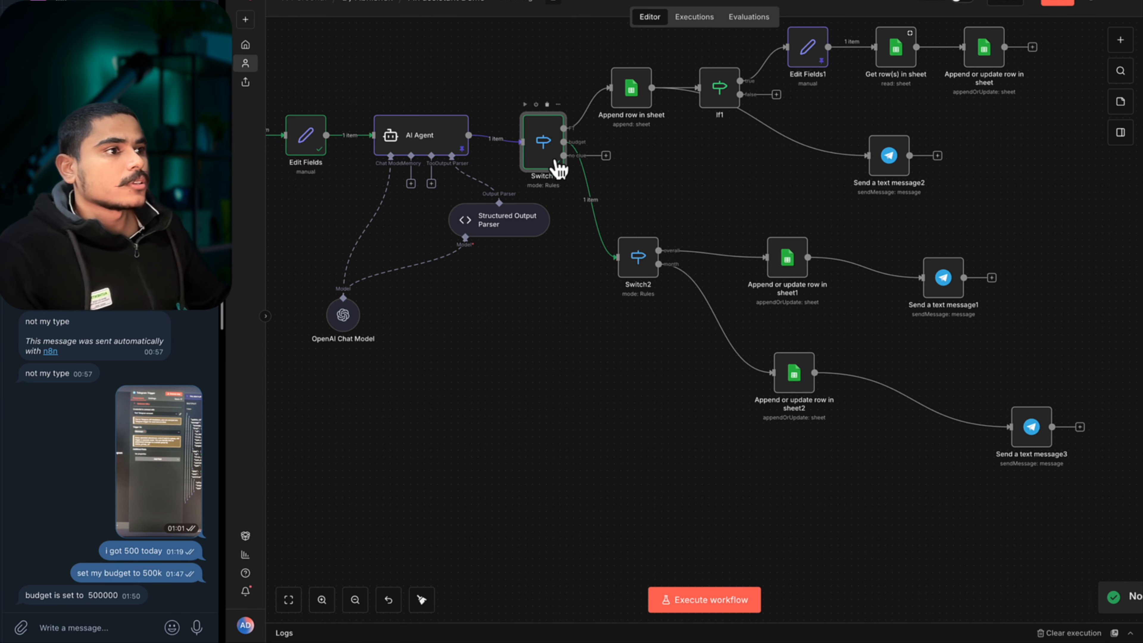
left_click(620, 228)
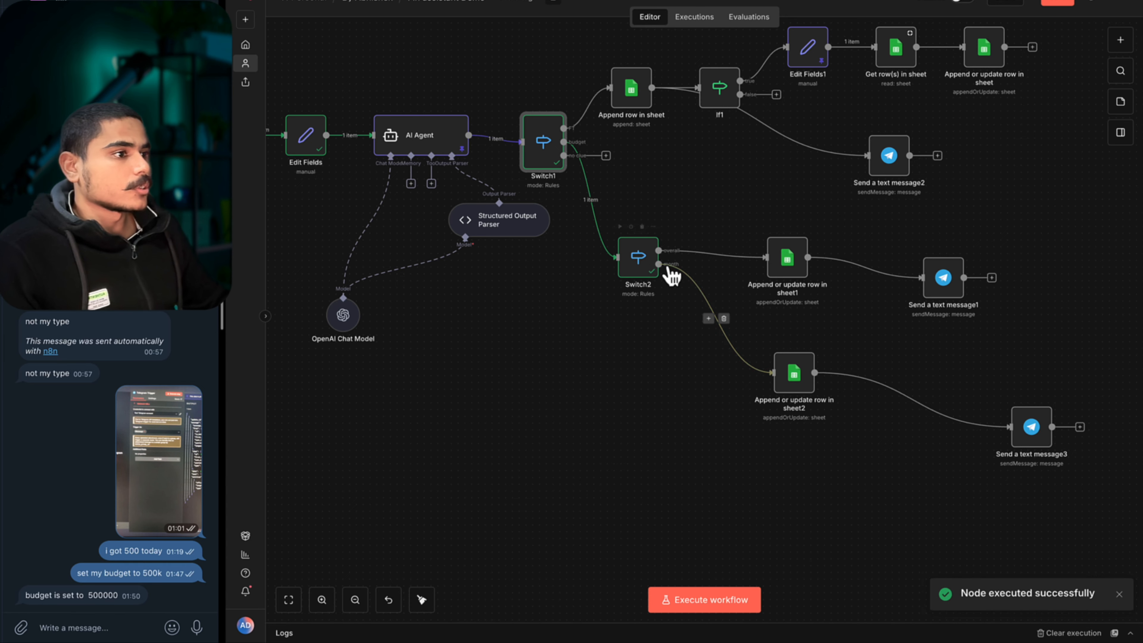
double_click(794, 373)
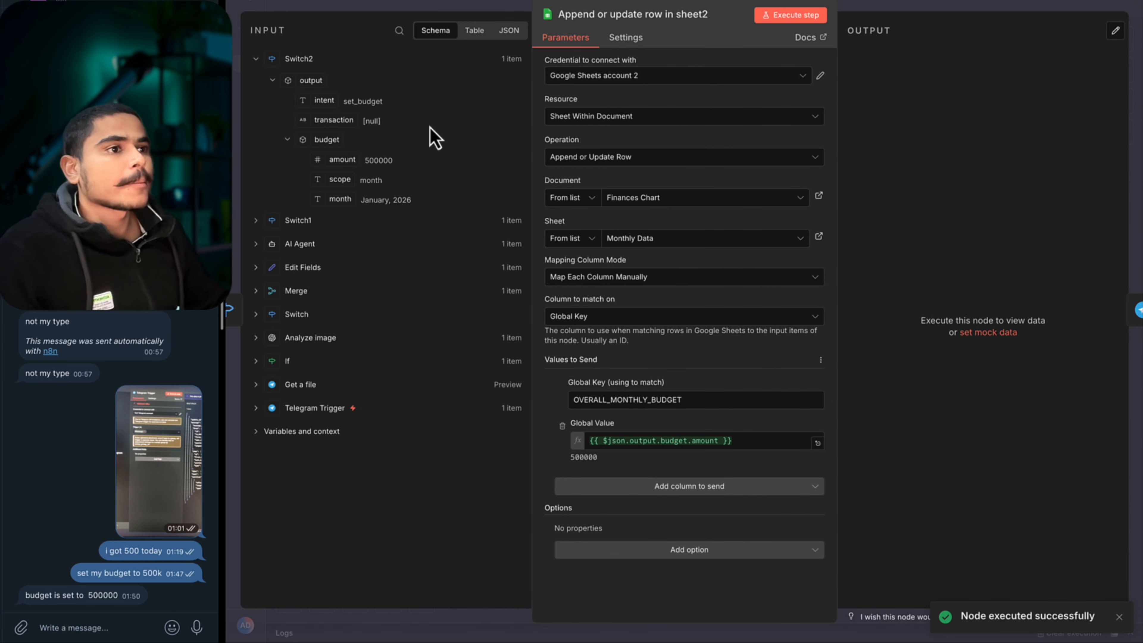
left_click(651, 320)
left_click(620, 350)
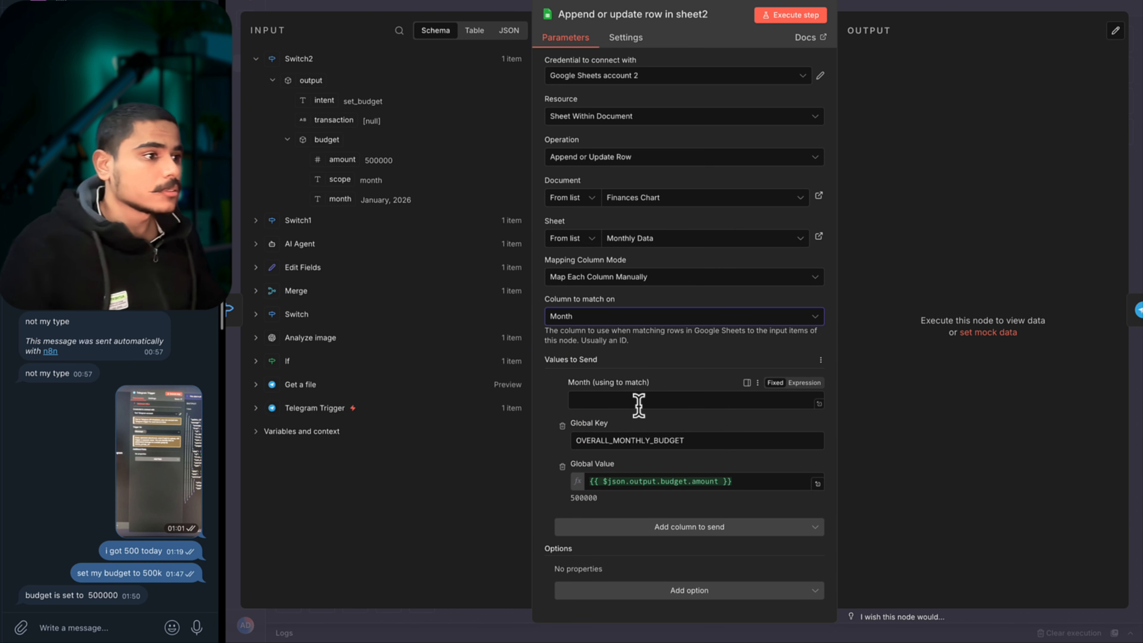
left_click_drag(340, 199, 594, 400)
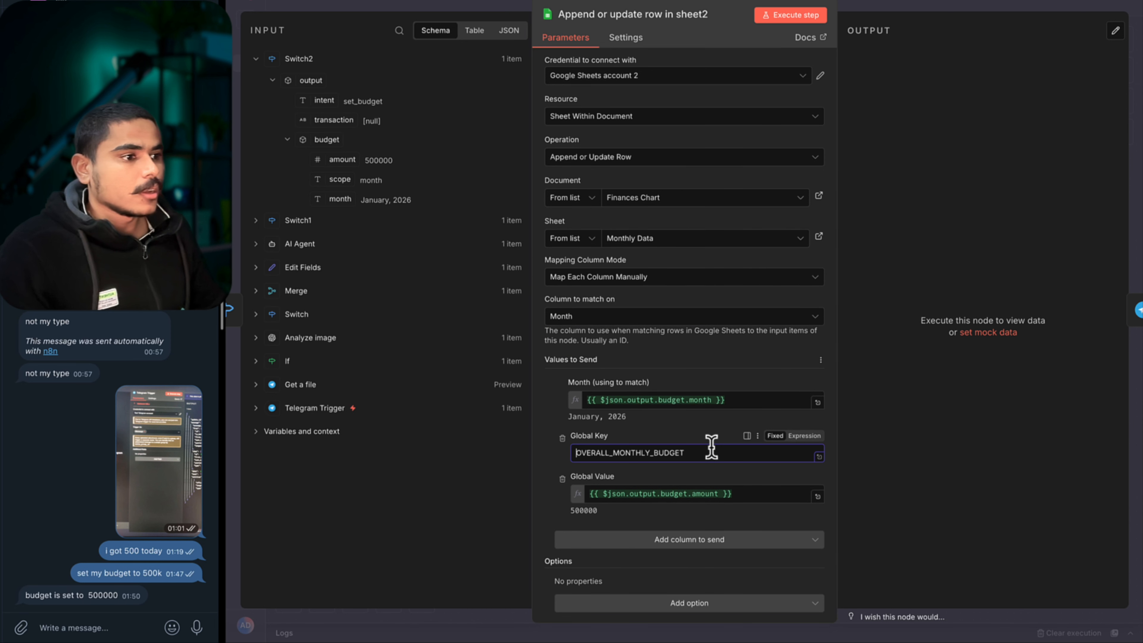
left_click(562, 439)
left_click(563, 438)
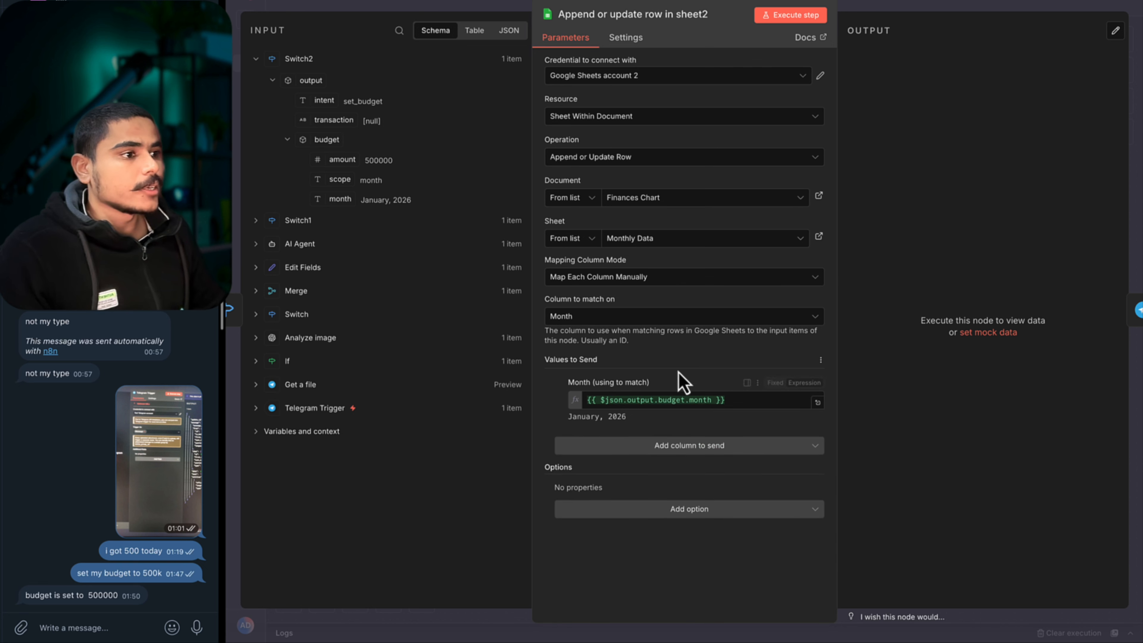
Send the parsed amount to the Budget column and confirm 500000 for January, 2026 in the sheet.
left_click(772, 449)
left_click(644, 501)
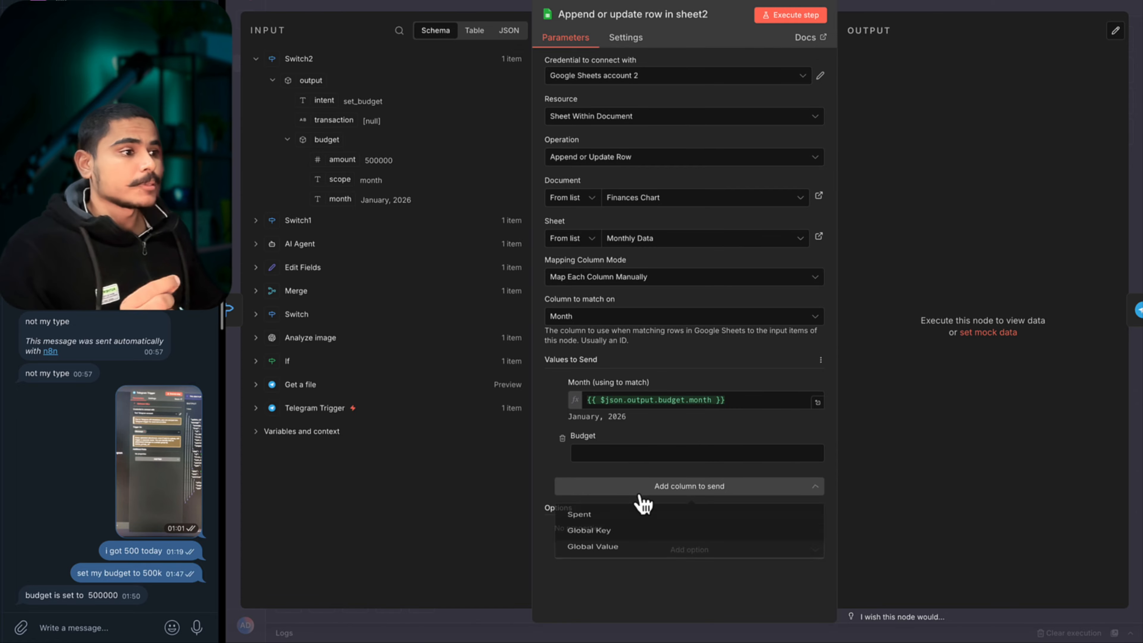
left_click_drag(353, 169, 565, 450)
left_click(804, 13)
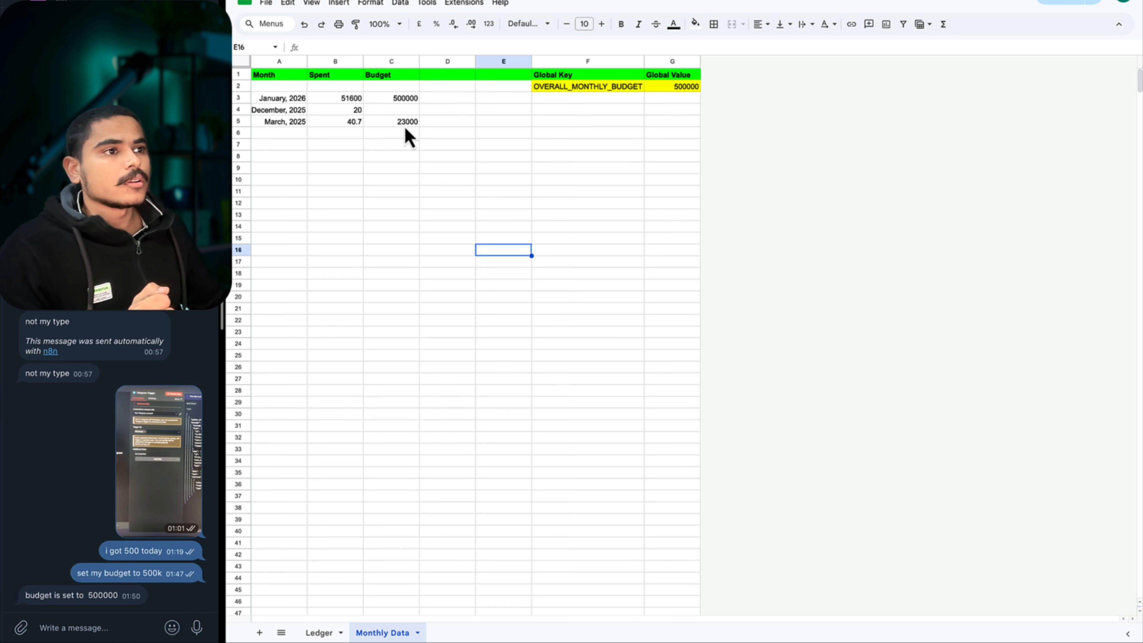
left_click(402, 100)
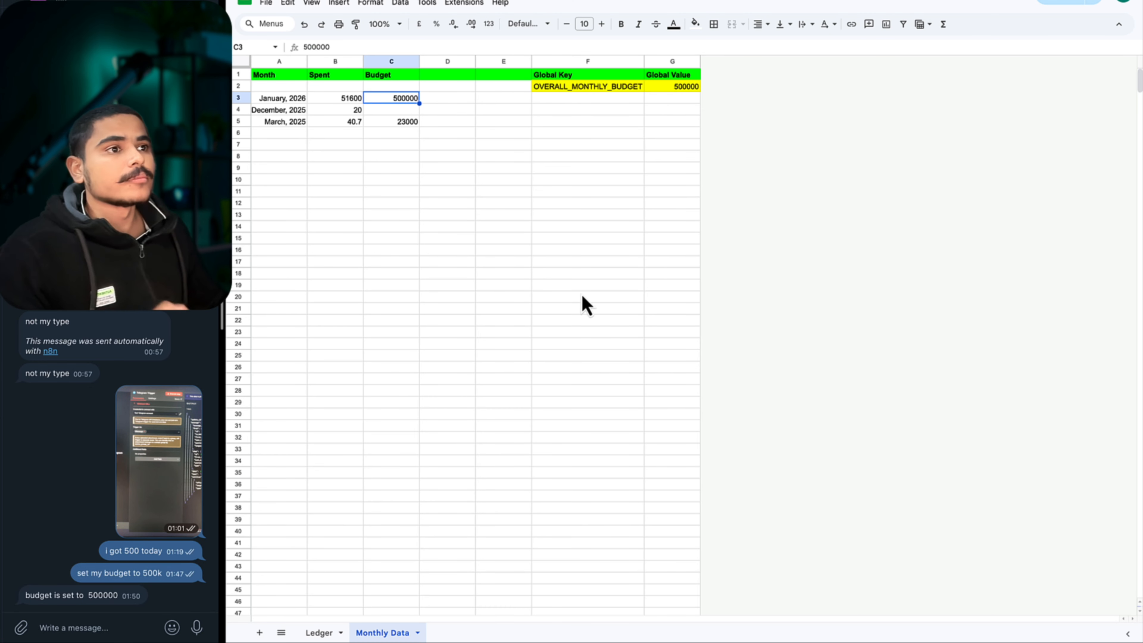
key("ctrl+Tab")
left_click(1031, 428)
Replace the Global Value in the confirmation text with Budget and 'for' Month, then test it.
double_click(1032, 427)
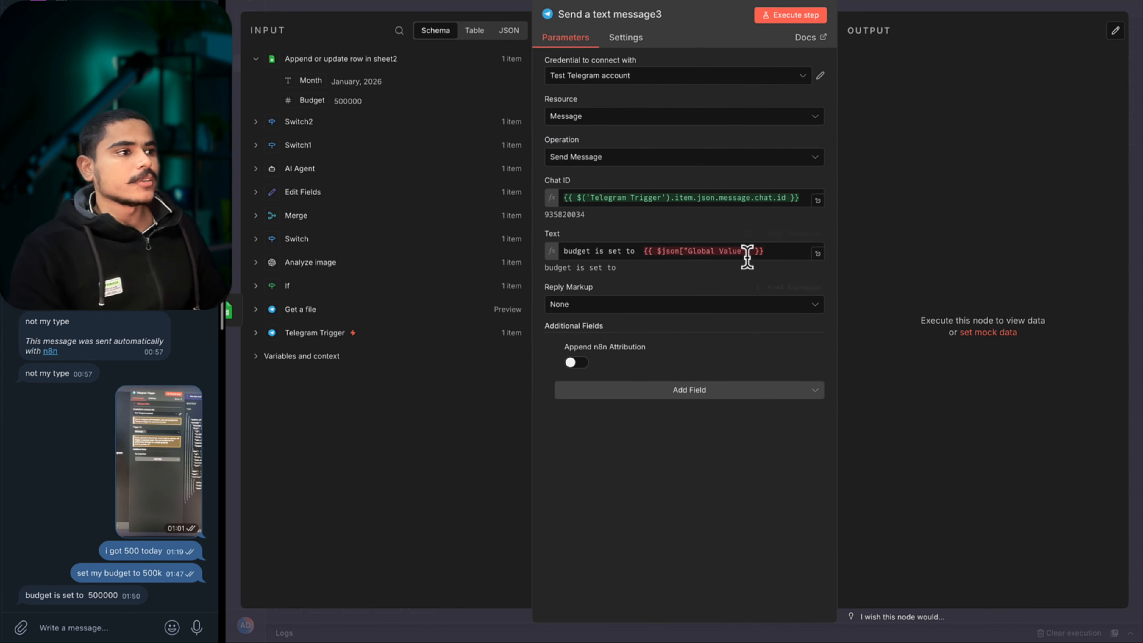
left_click_drag(764, 251, 650, 249)
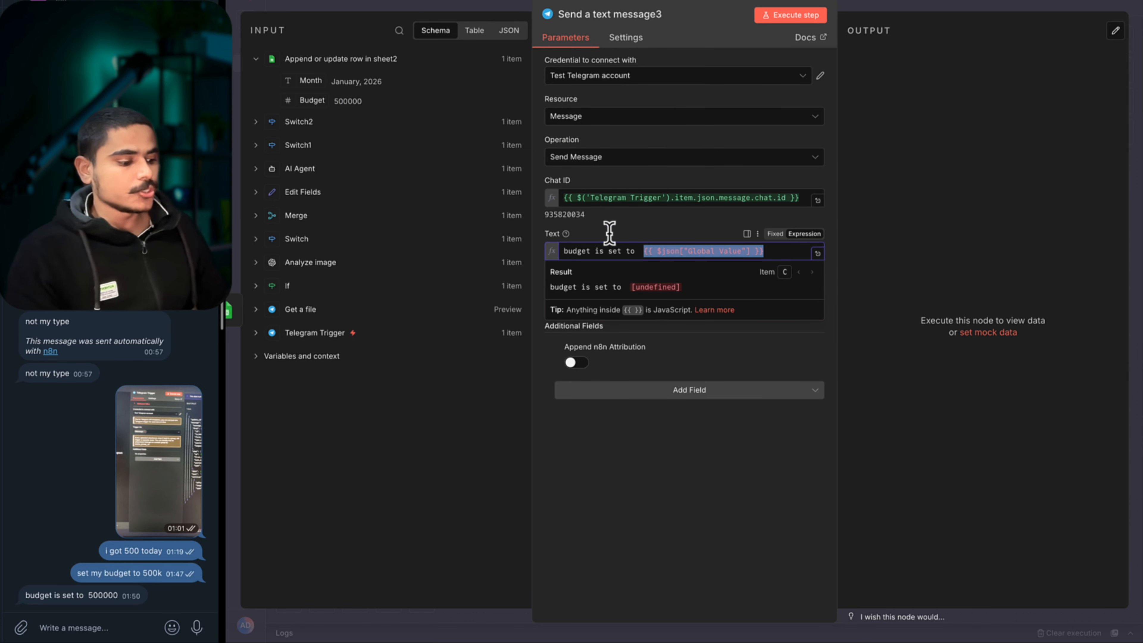
key("BackSpace")
left_click_drag(312, 100, 675, 253)
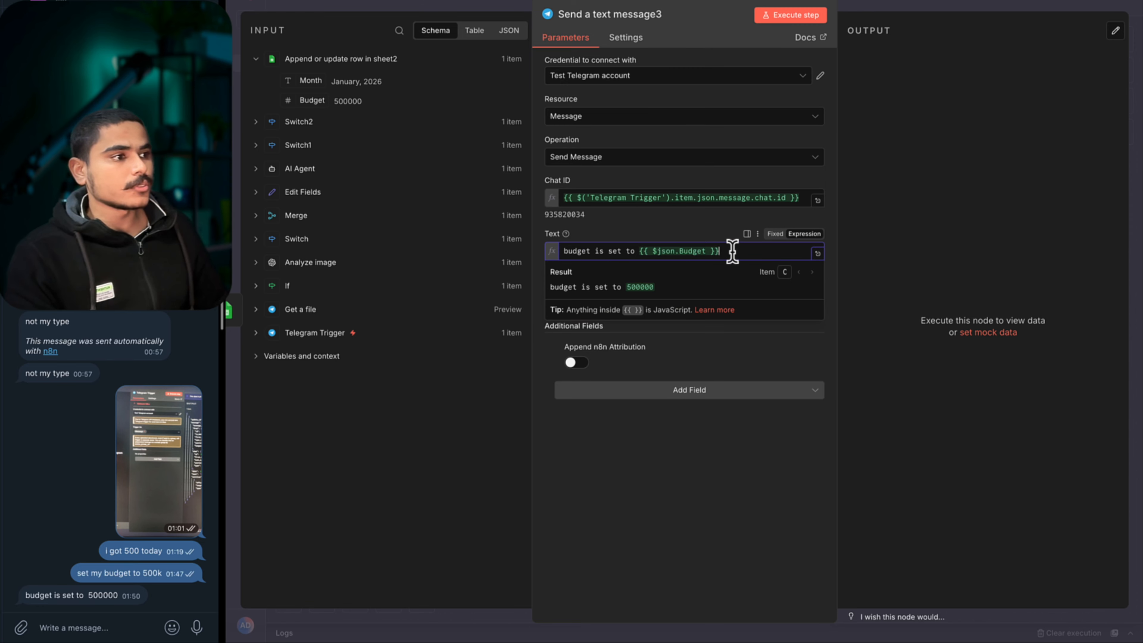
left_click_drag(311, 80, 780, 251)
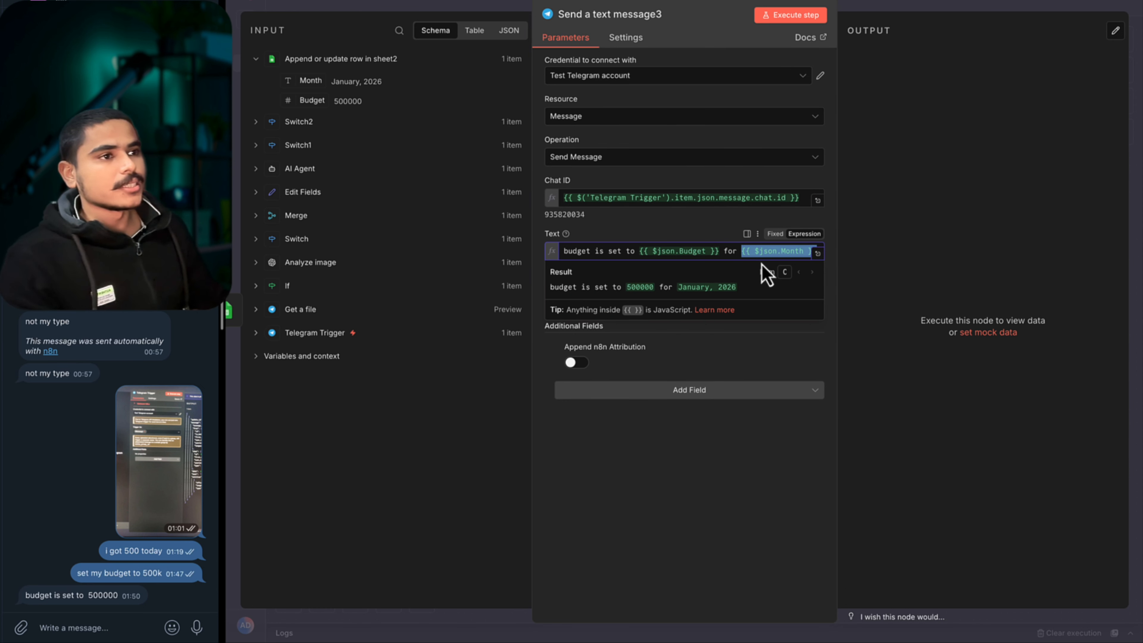
left_click(788, 15)
left_click_drag(25, 585, 59, 610)
left_click(74, 597)
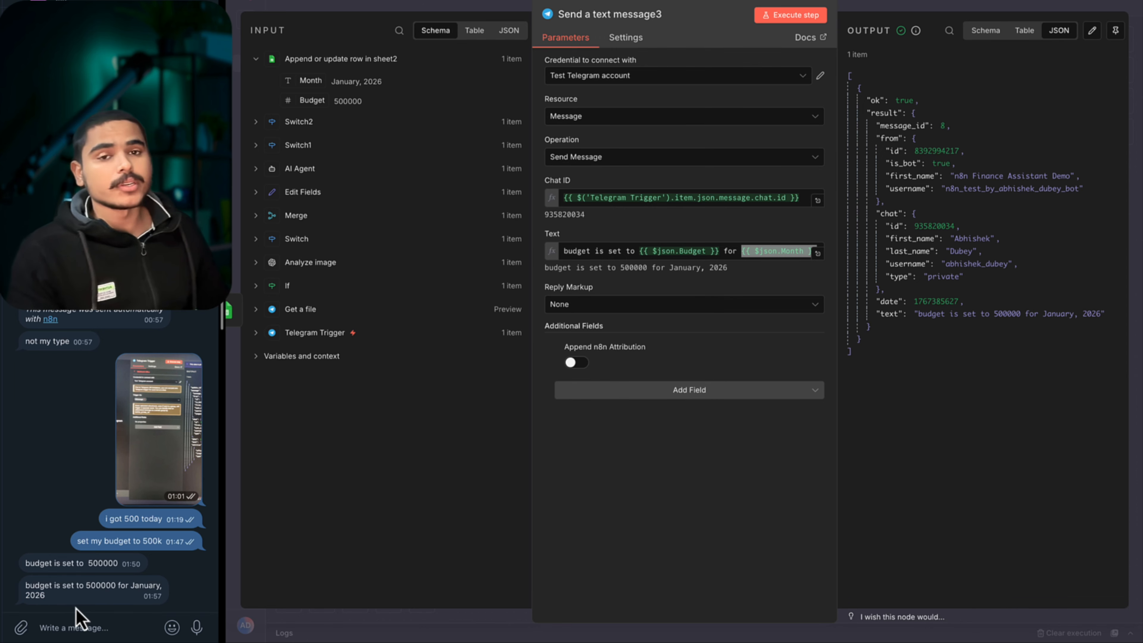
key("Escape")
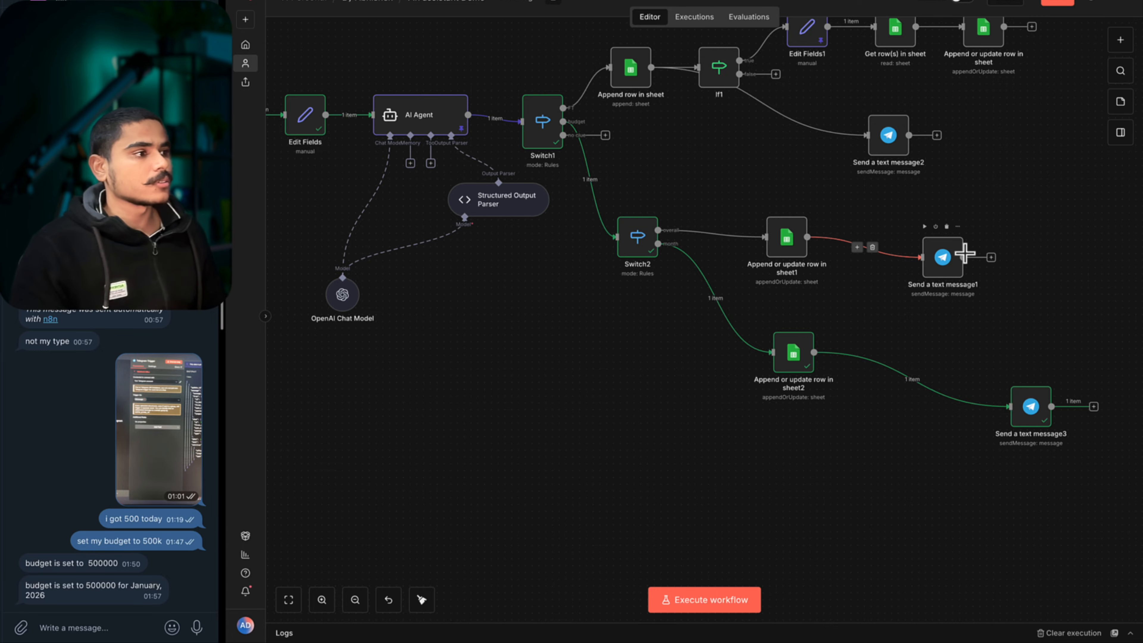
Duplicate the confirmation message as a Switch1 reply with the text 'no intent specified'.
key("ctrl+c")
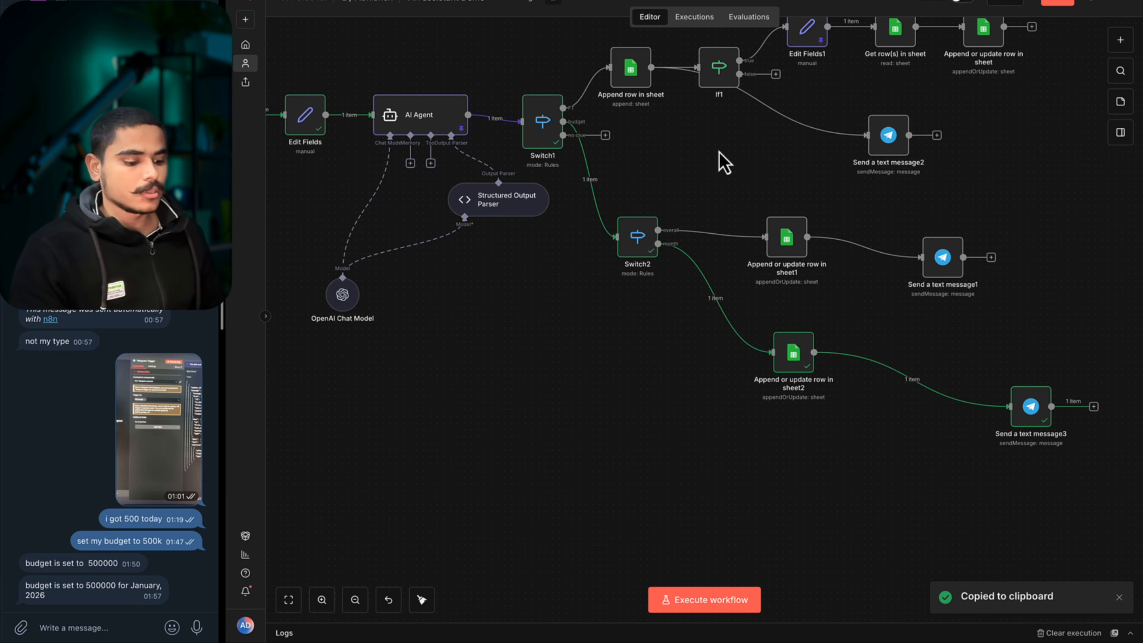
key("ctrl+v")
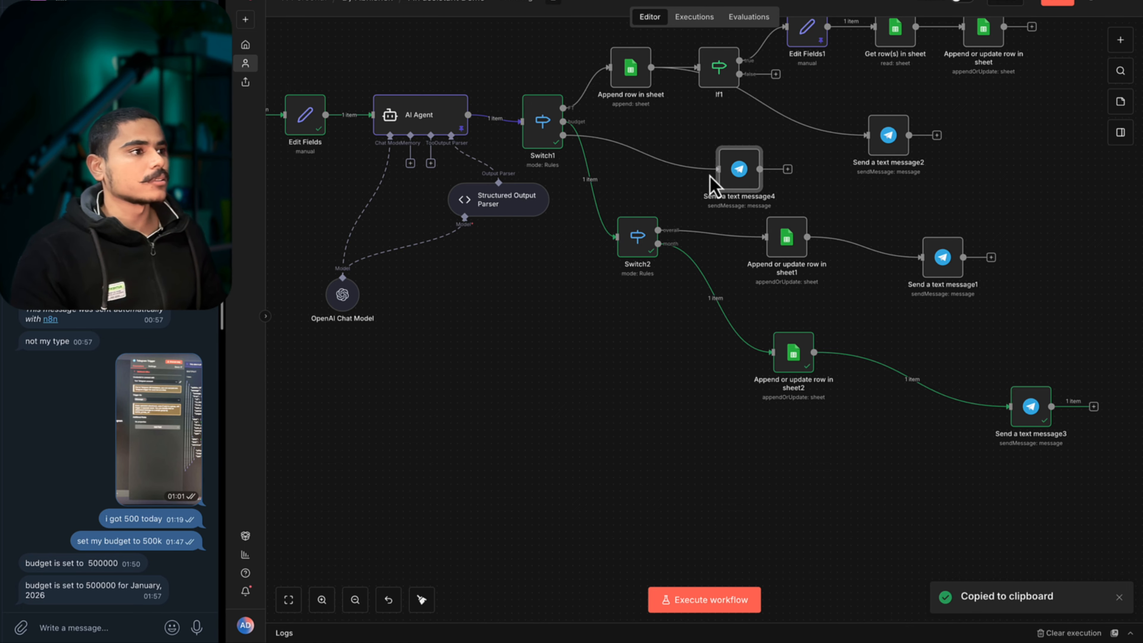
double_click(738, 170)
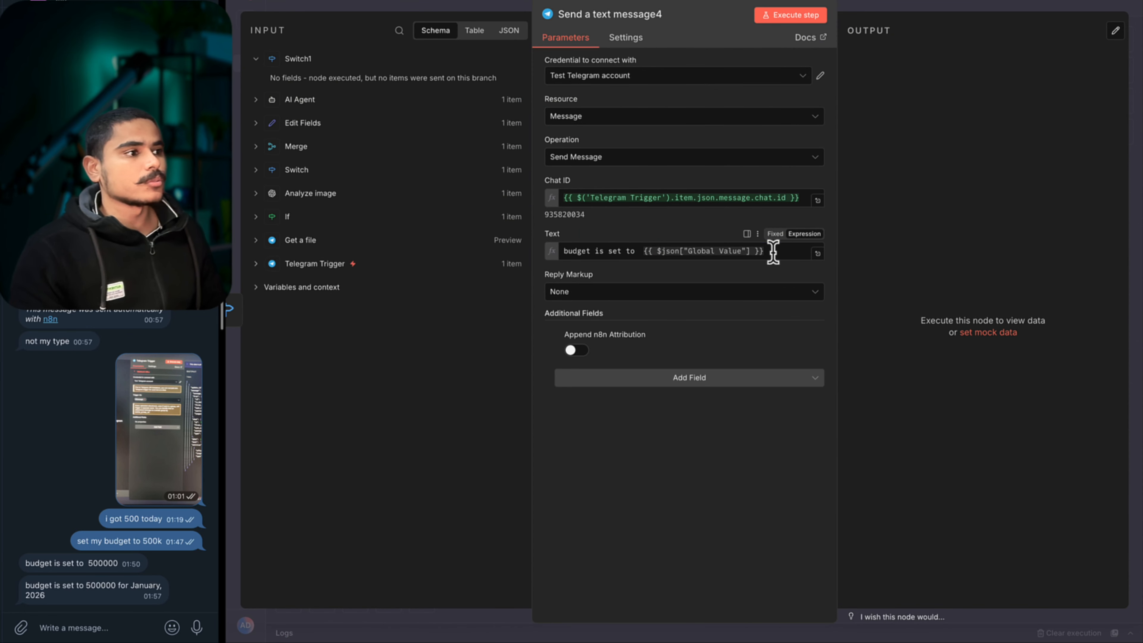
left_click(768, 254)
key("ctrl+a")
type("no intent specified")
key("Escape")
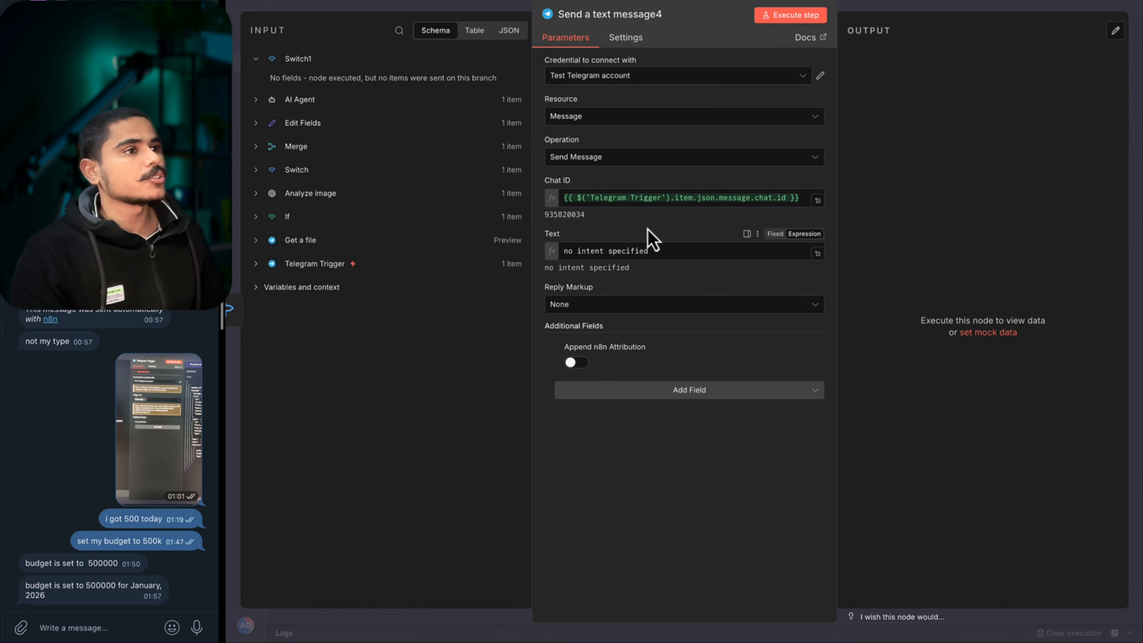
left_click(492, 2)
key("1")
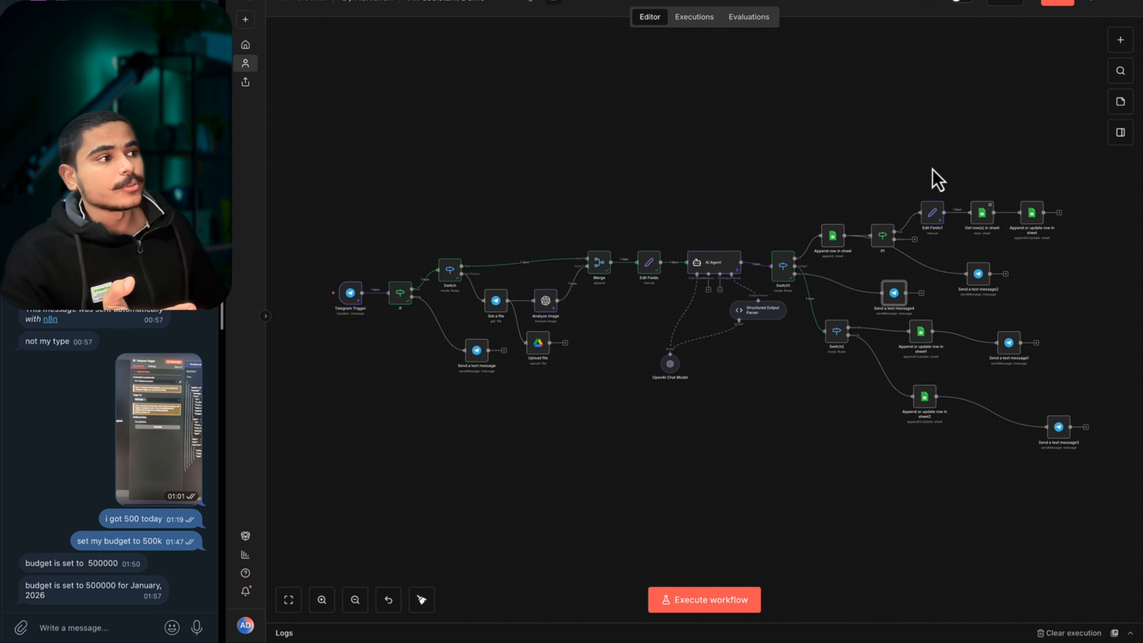
Back in the n8n workflow, add a Schedule Trigger node.
key("ctrl+Tab")
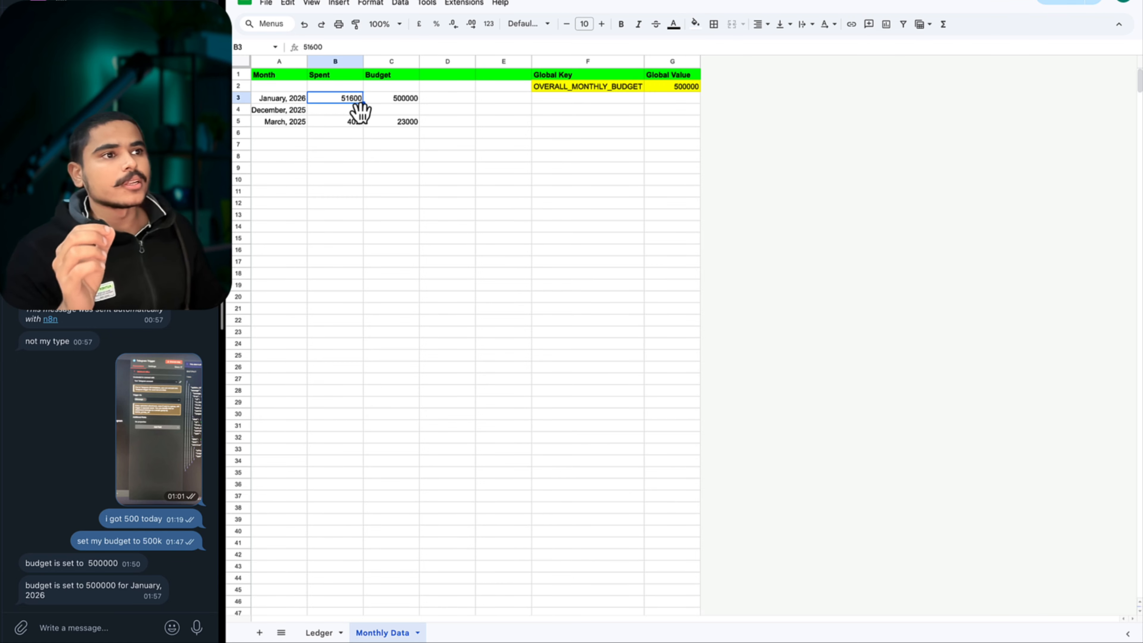
key("ctrl+shift+Tab")
left_click(1124, 38)
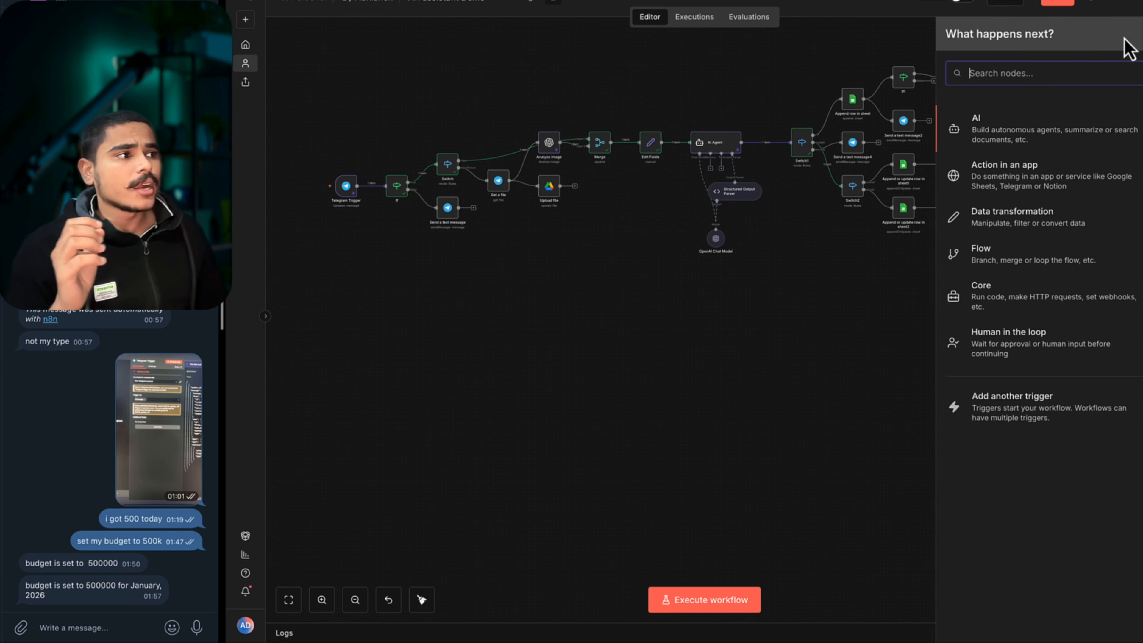
type("sce")
key("BackSpace")
left_click(995, 162)
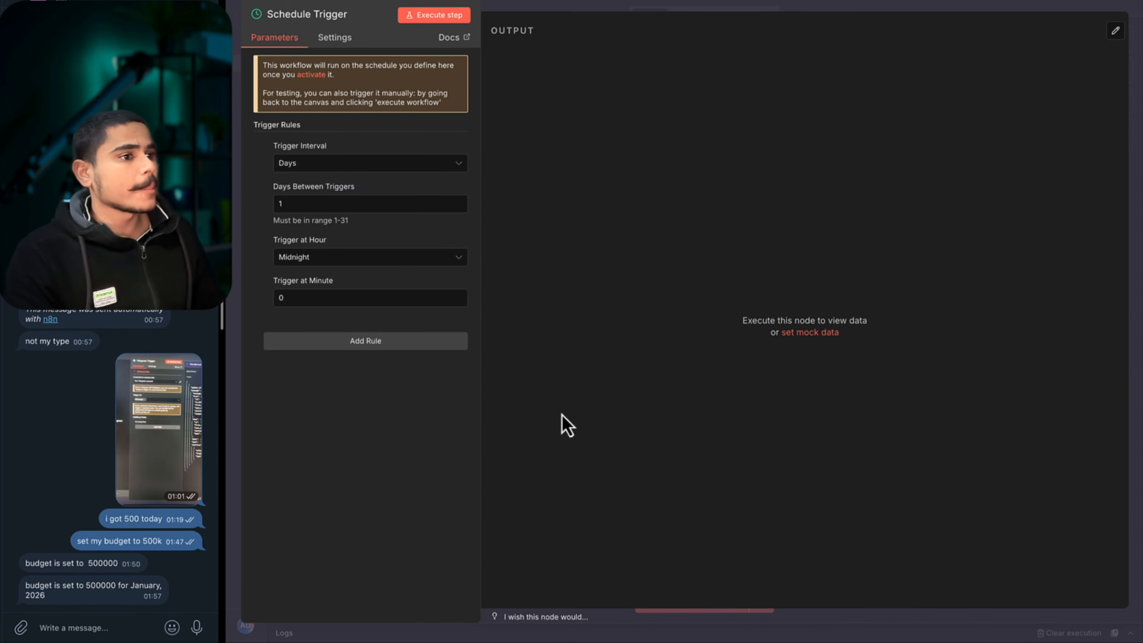
Set the Schedule Trigger to fire at 9am and run a test execution.
left_click(311, 257)
left_click(306, 335)
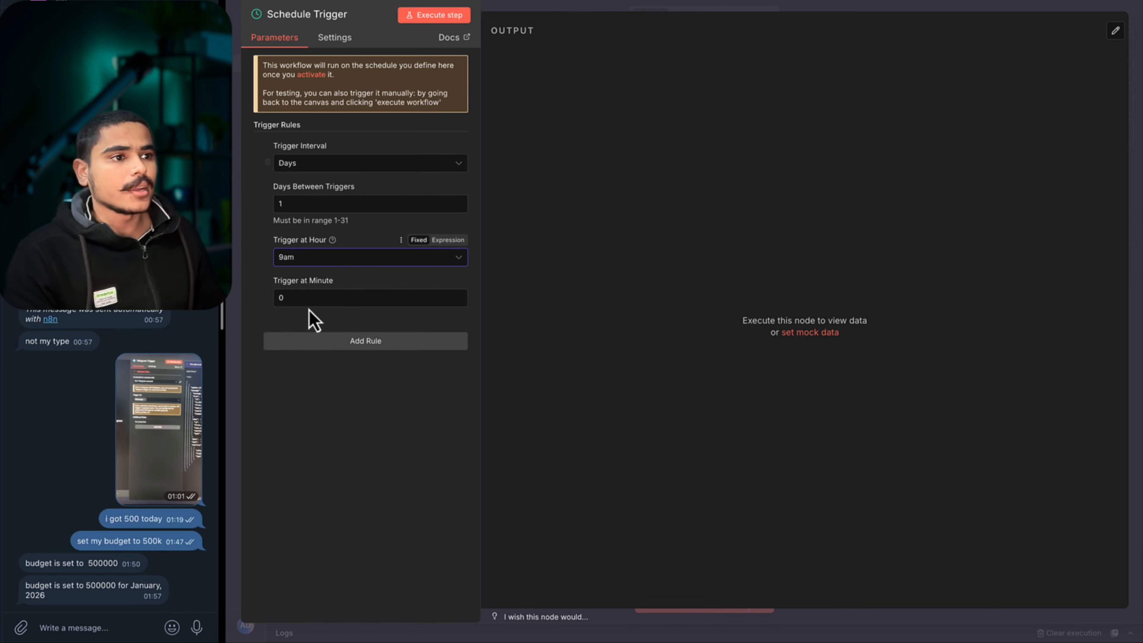
left_click(457, 16)
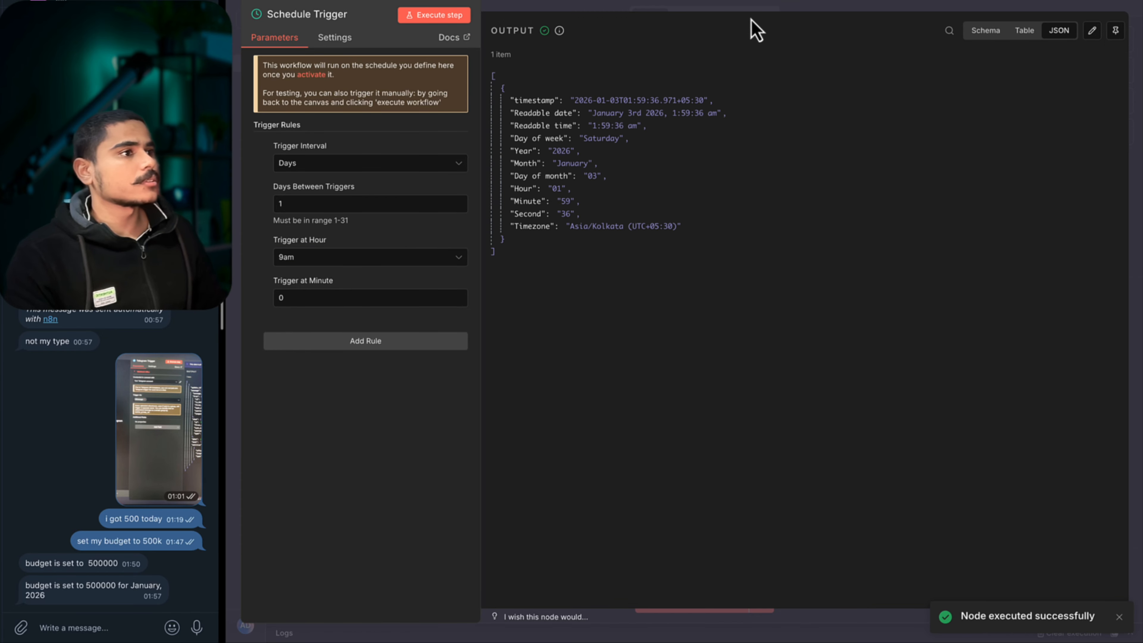
left_click(752, 7)
left_click(585, 331)
Add a Google Sheets 'Get row(s) in sheet' step with a filter on the Month column.
type("sheet")
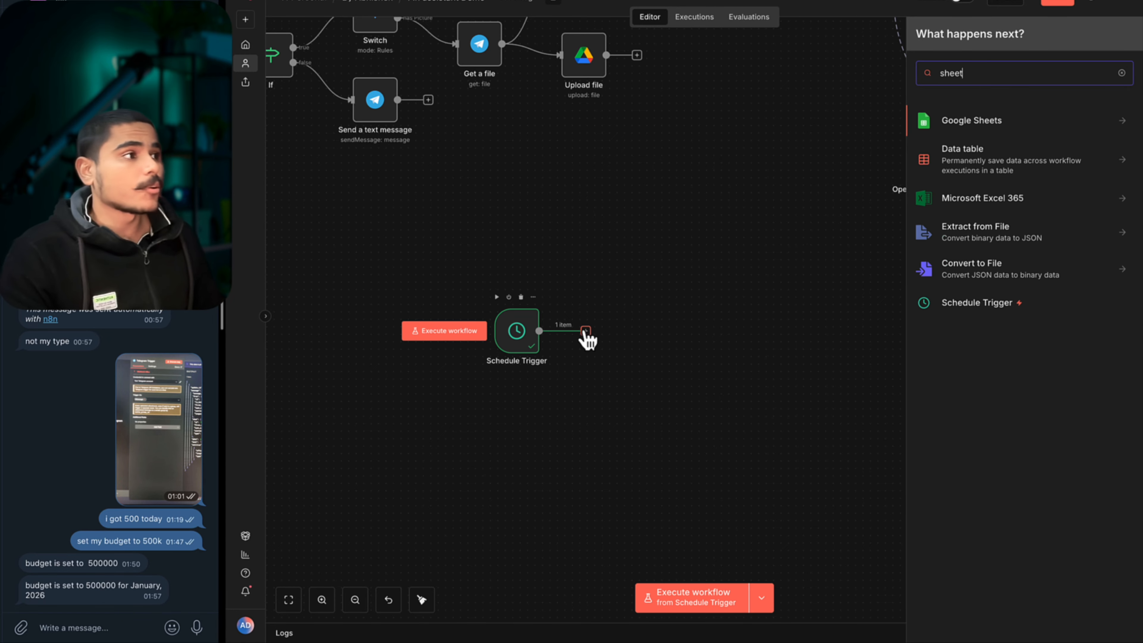
left_click(1037, 124)
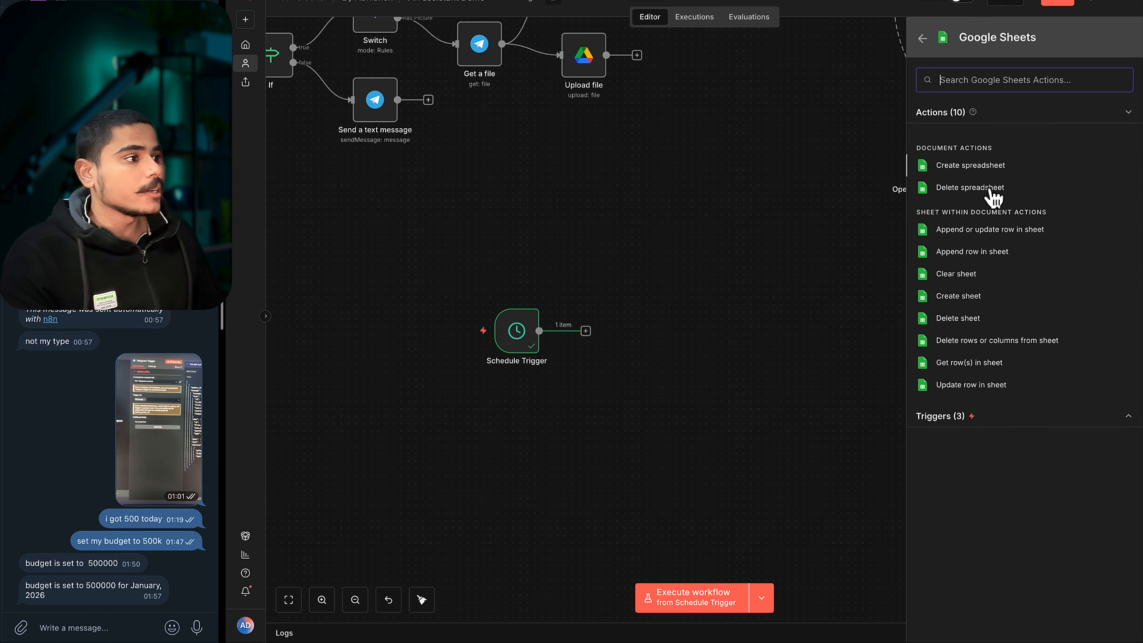
left_click(993, 363)
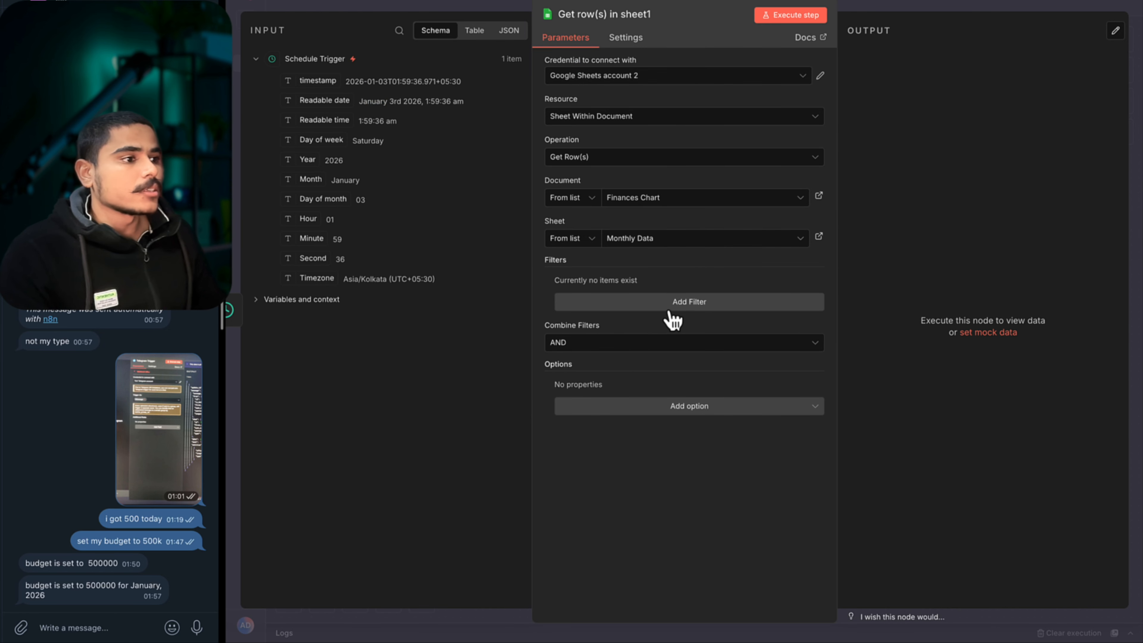
left_click(668, 307)
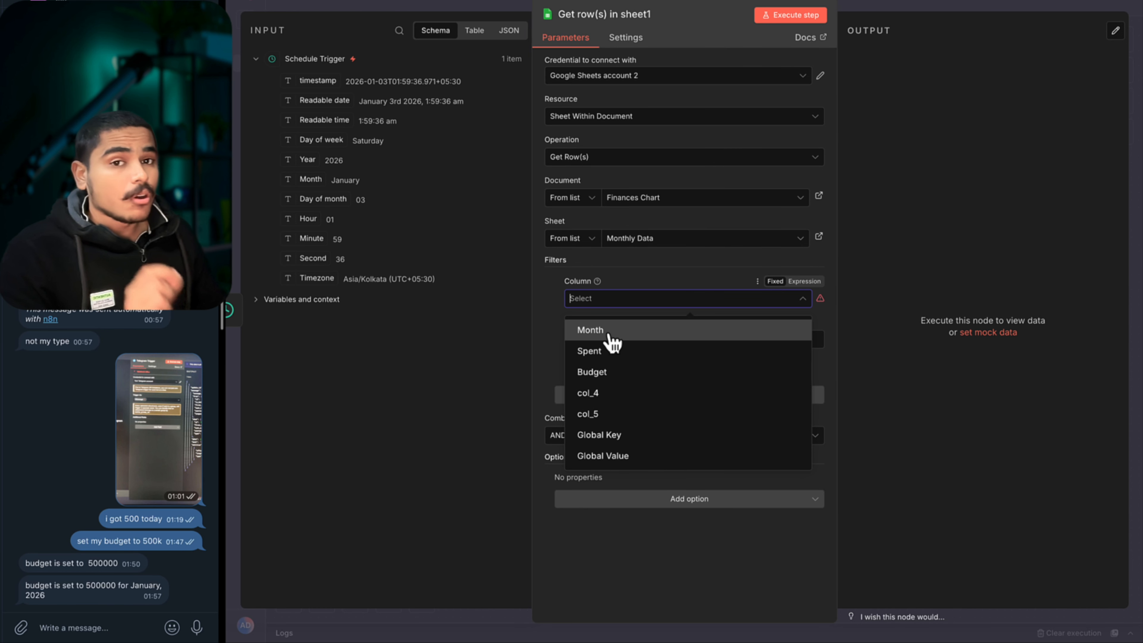
left_click(609, 336)
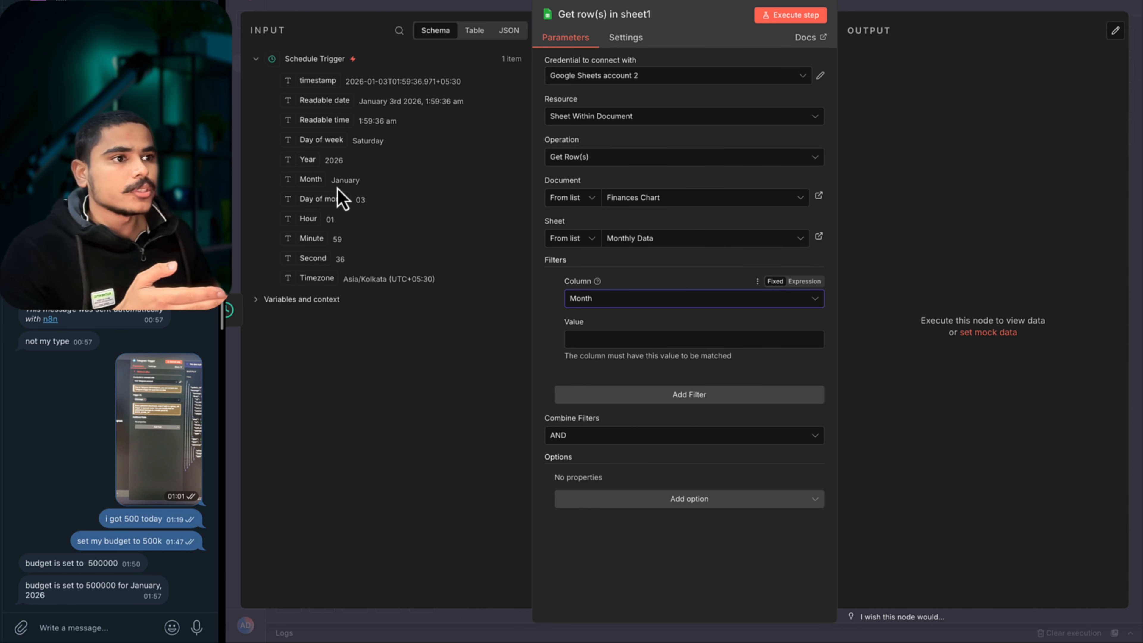
Set the Month filter to the incoming Month and Year, returning January, 2026 (Spent 51600, Budget 500000).
left_click_drag(387, 184, 301, 171)
left_click(403, 187)
left_click_drag(404, 187, 305, 164)
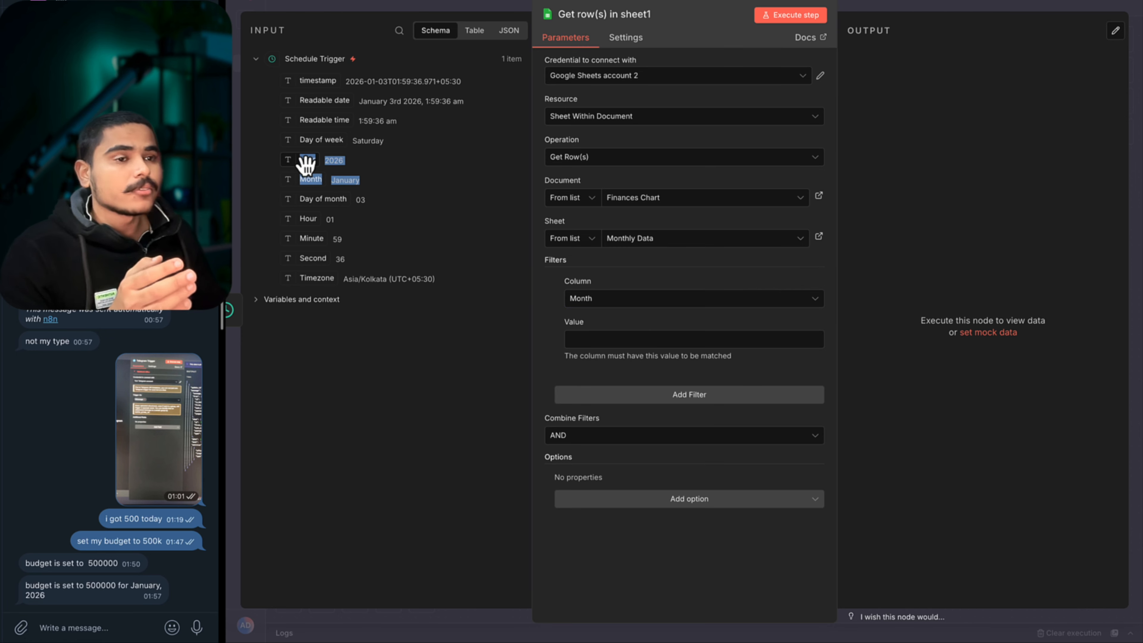
left_click(415, 189)
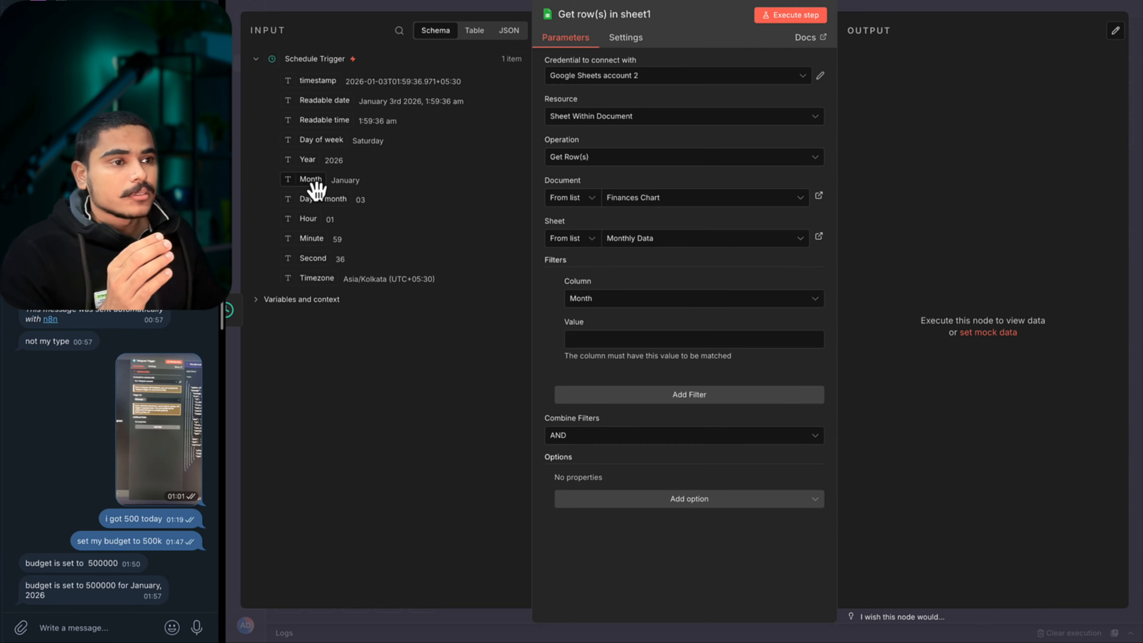
left_click_drag(310, 189, 556, 345)
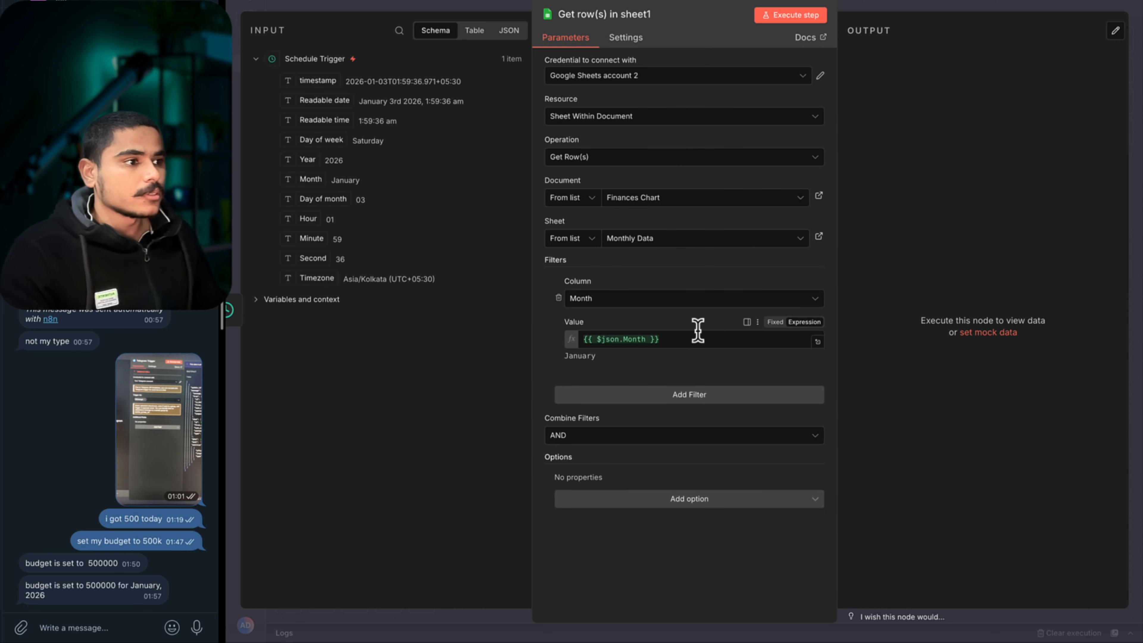
left_click(687, 339)
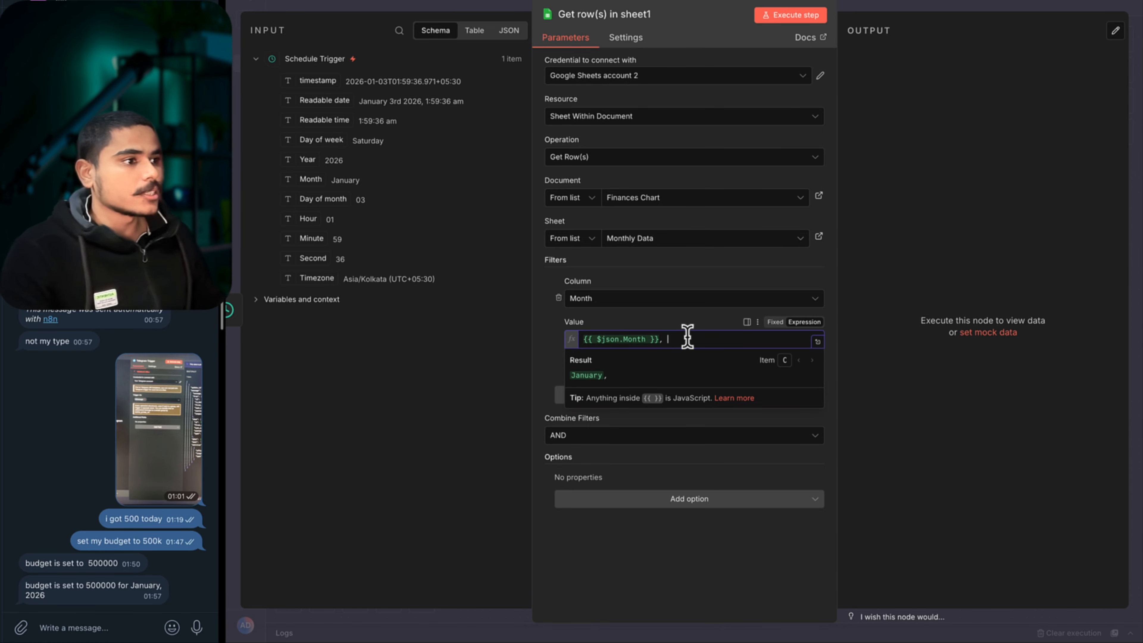
left_click_drag(308, 160, 695, 340)
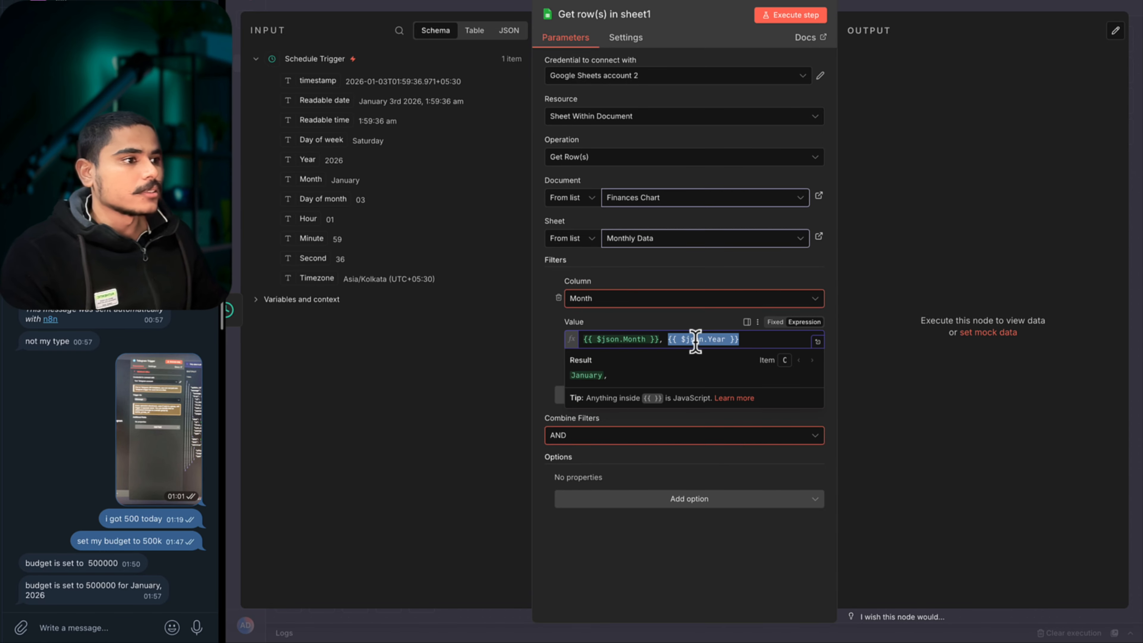
left_click(797, 16)
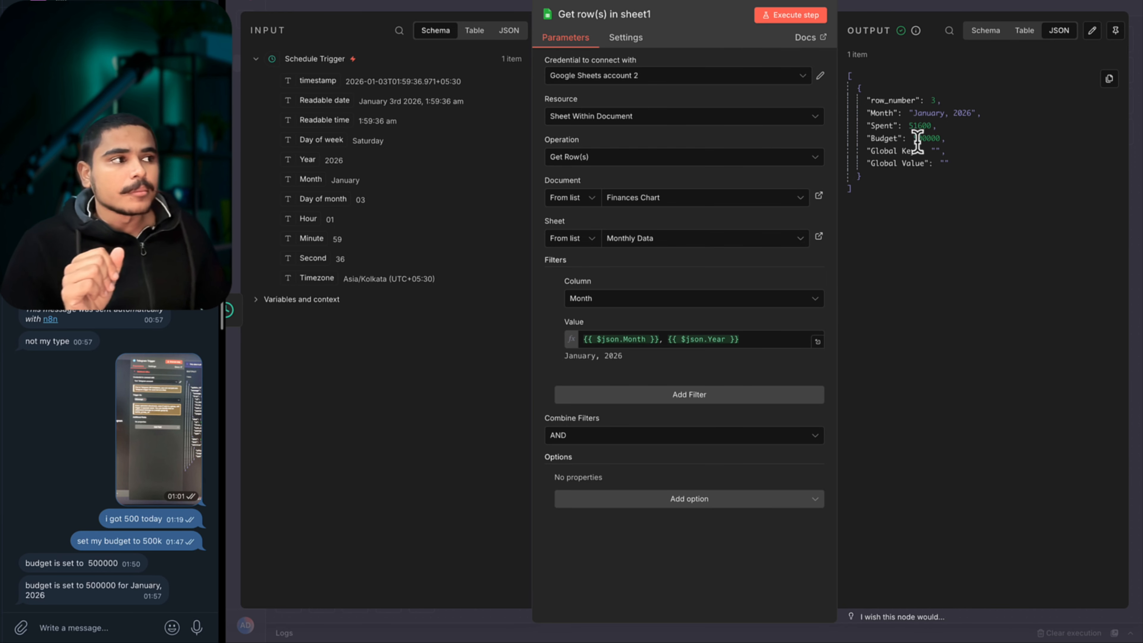
left_click_drag(948, 139, 863, 138)
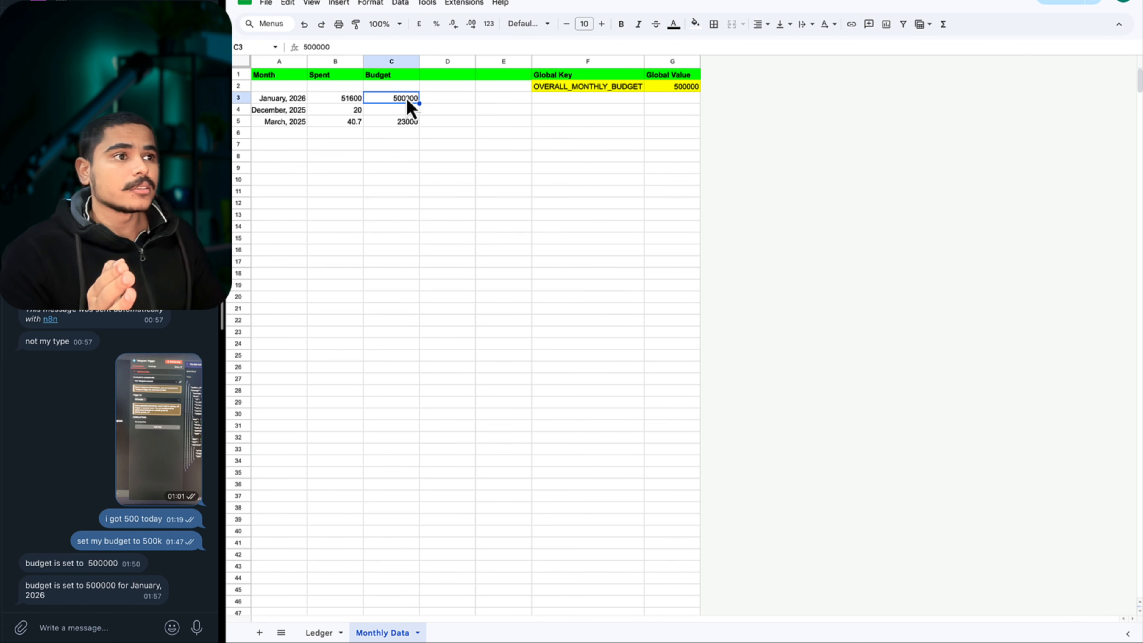
Clear January, 2026's budget cell C3 and check that OVERALL_MONTHLY_BUDGET holds 500000.
key("Delete")
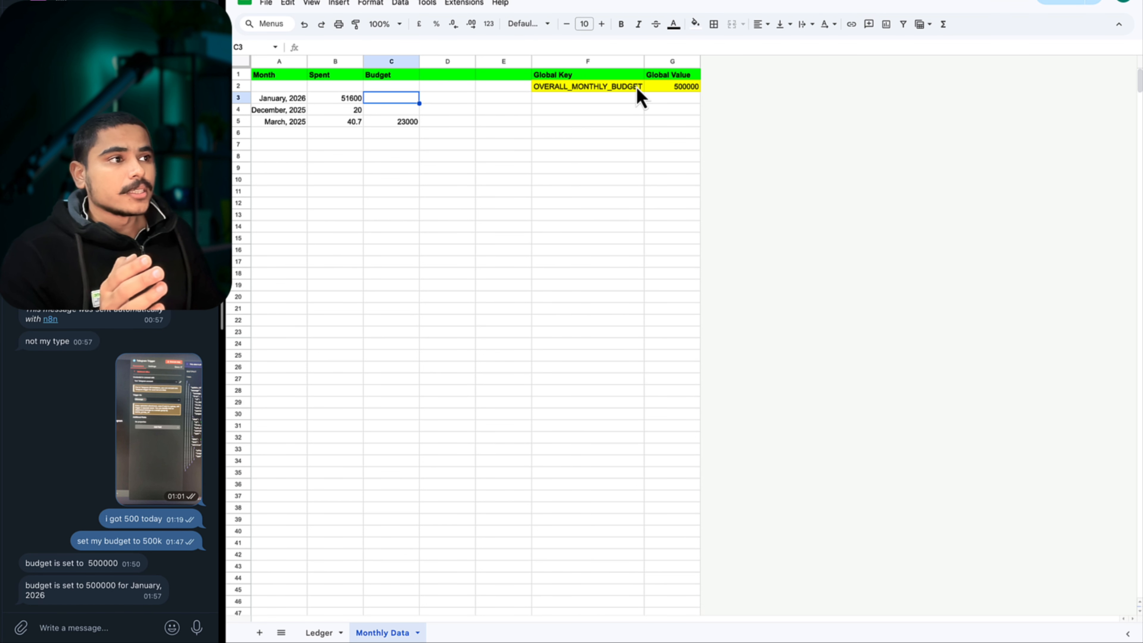
left_click(668, 86)
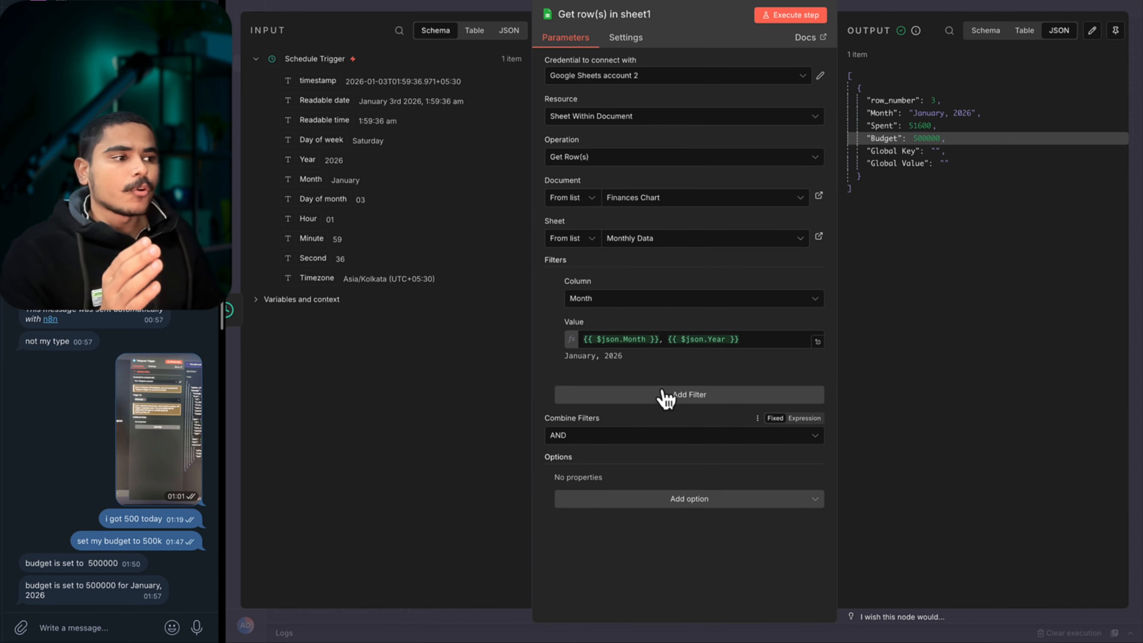
Add a Global Key = OVERALL_MONTHLY_BUDGET filter and combine the filters with OR.
left_click(668, 396)
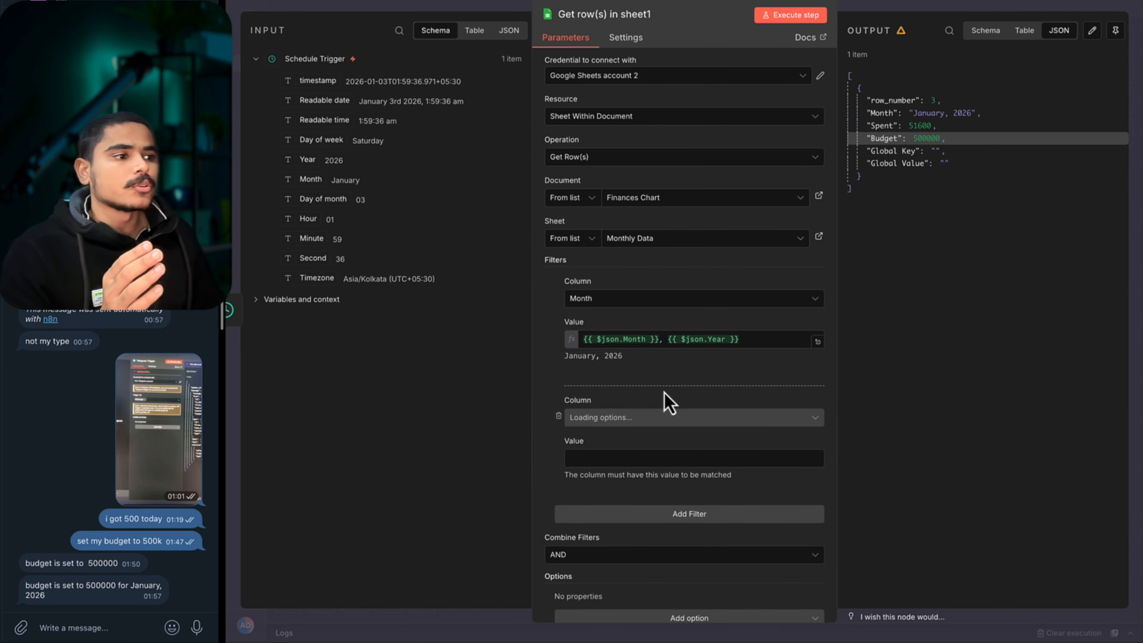
left_click(635, 418)
left_click(622, 558)
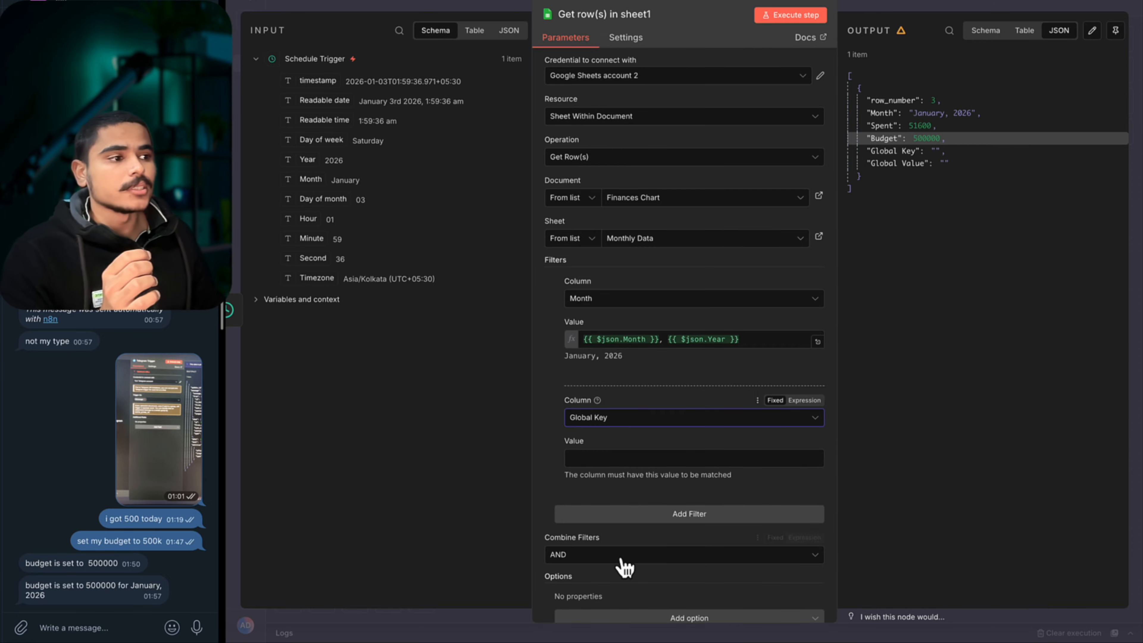
left_click(604, 458)
type("OVERALL_MONTHLY_BUDGET")
scroll(661, 502, "down", 1)
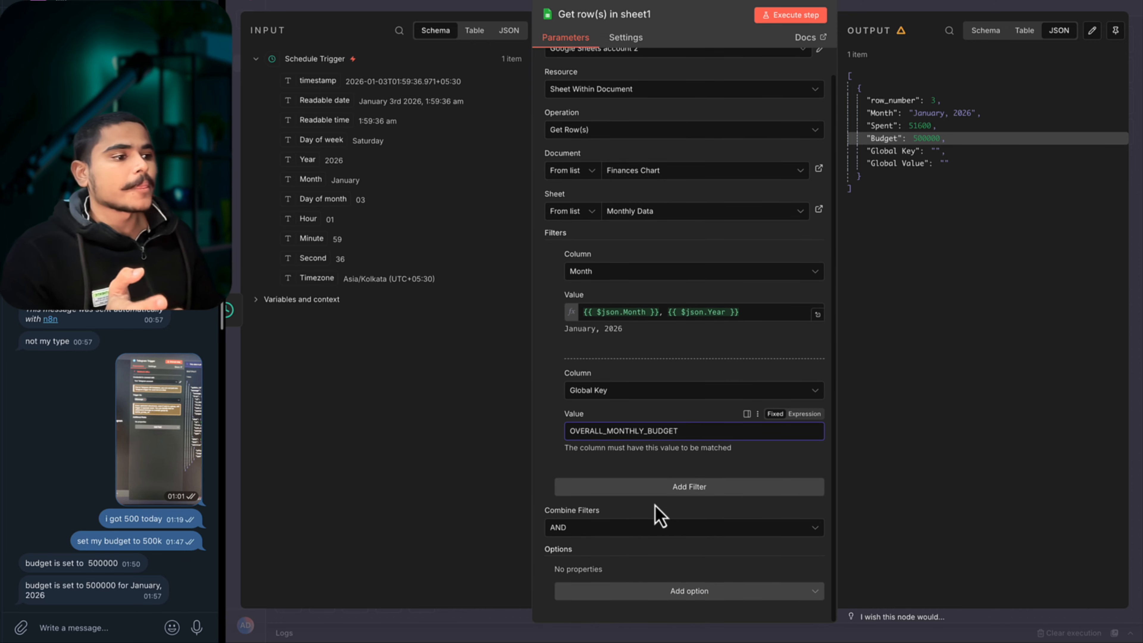
left_click(630, 529)
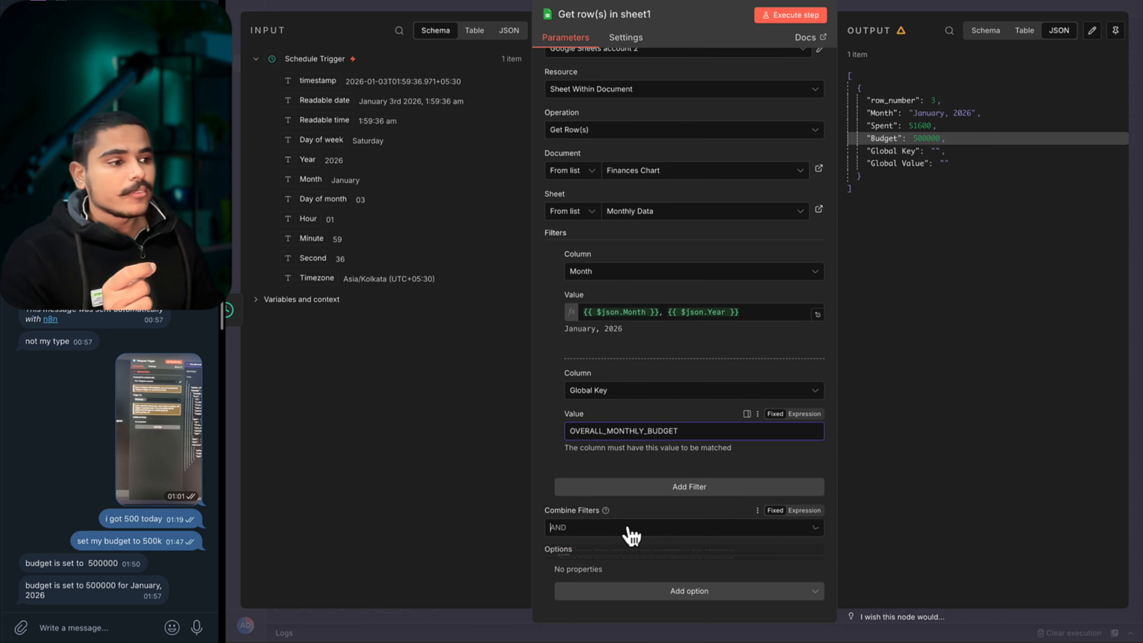
left_click(595, 595)
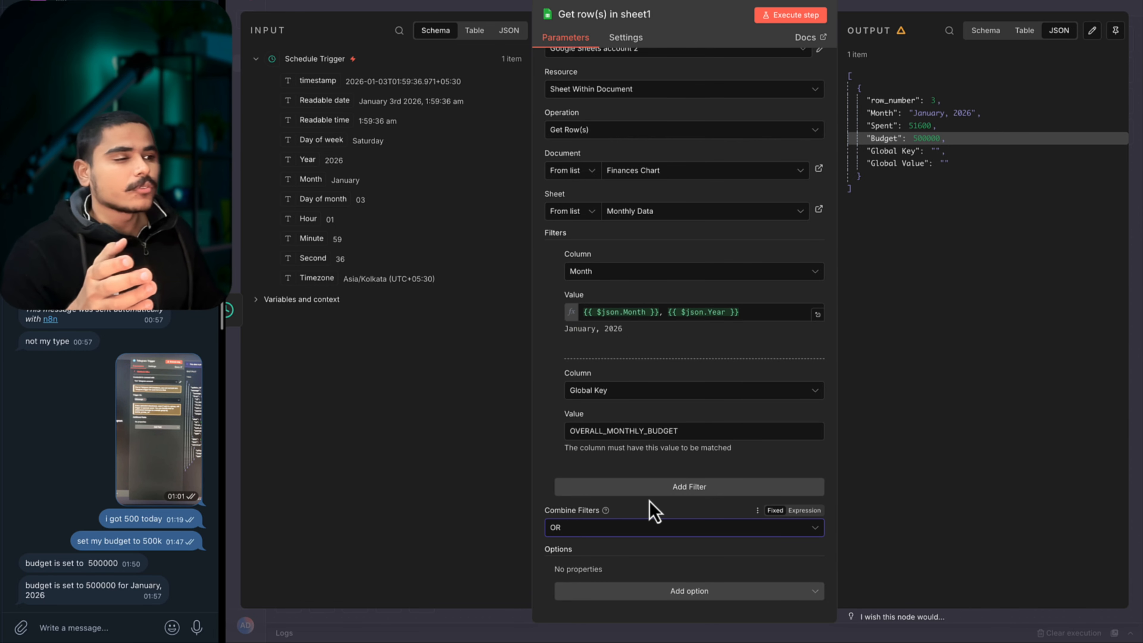
Test the lookup to confirm two returned rows, moving the Global Key filter above Month.
left_click(787, 28)
left_click_drag(850, 292, 846, 185)
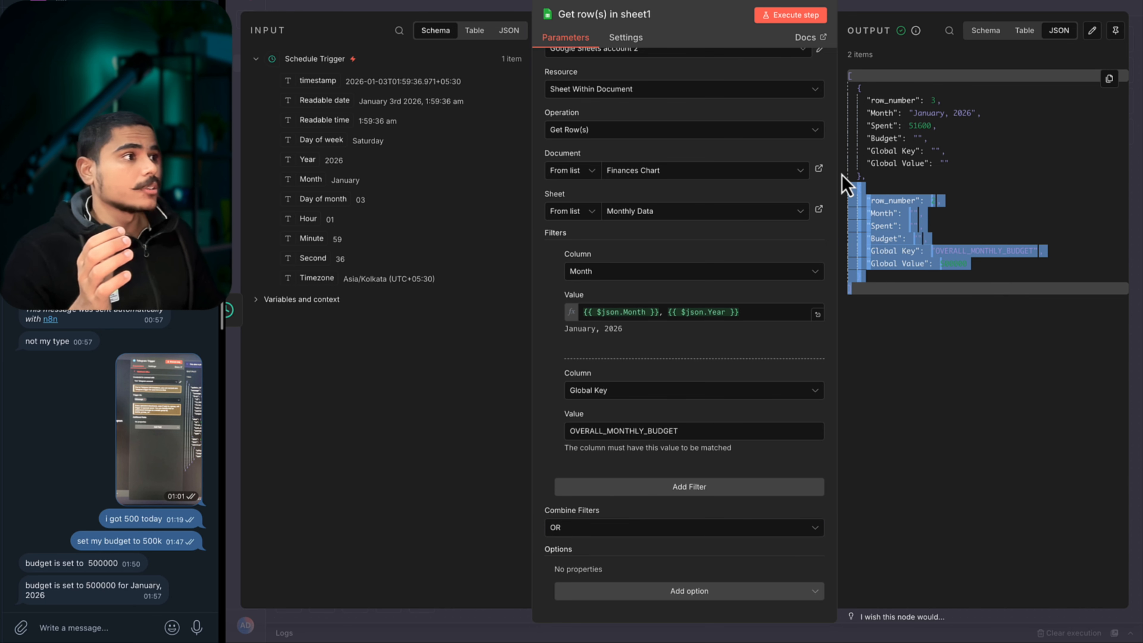
left_click(907, 81)
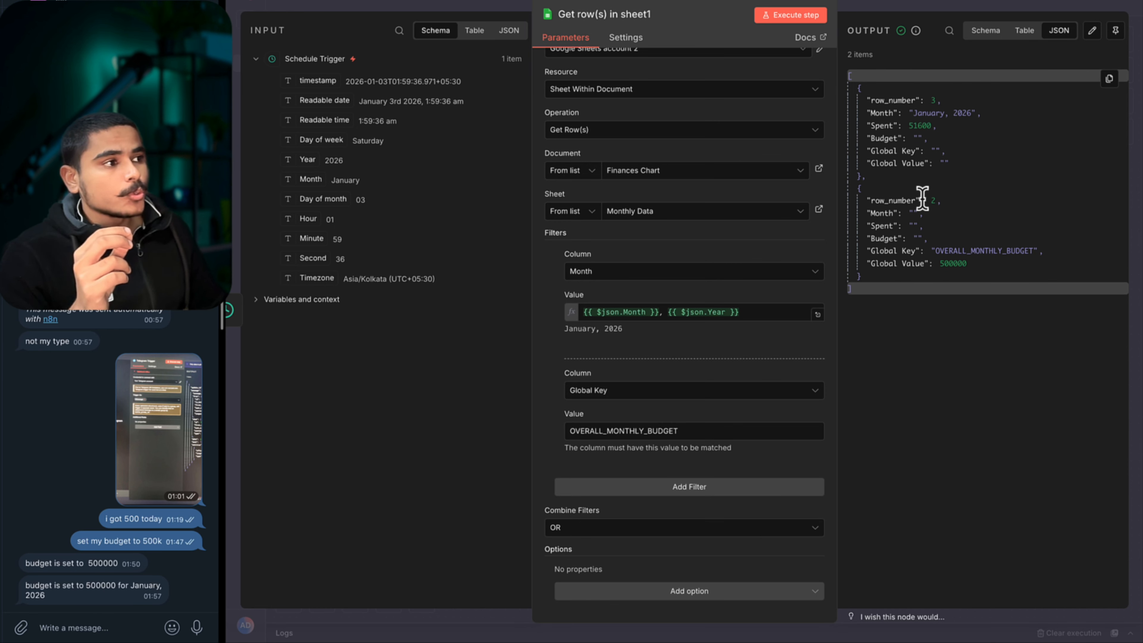
left_click_drag(922, 198, 925, 246)
left_click_drag(911, 100, 912, 150)
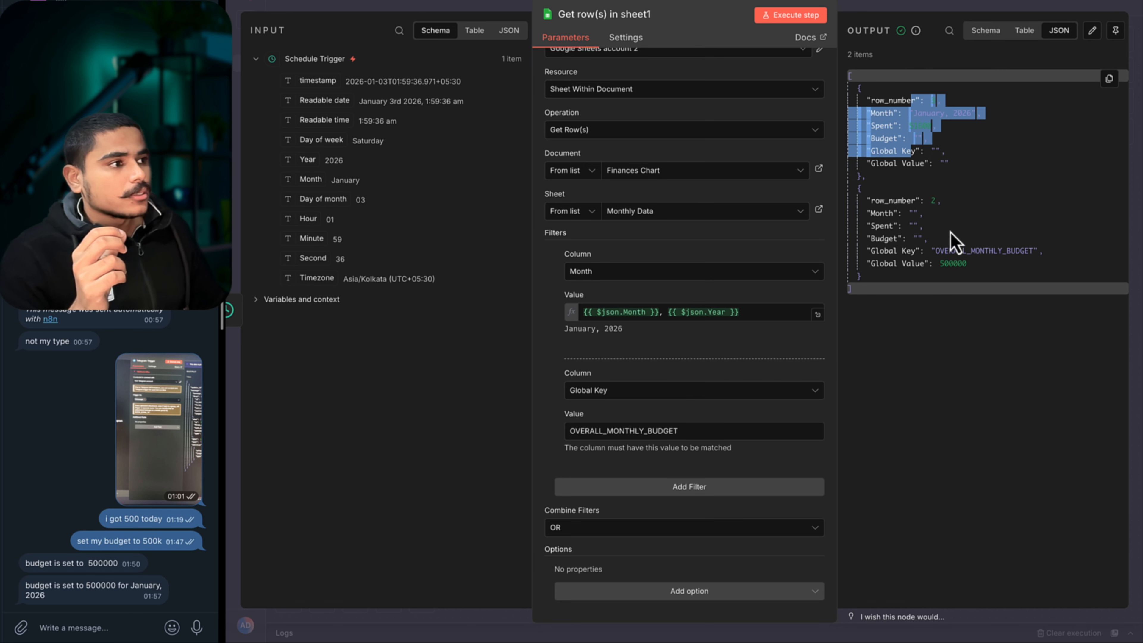
left_click_drag(850, 199, 911, 247)
left_click_drag(696, 387, 694, 430)
left_click(722, 382)
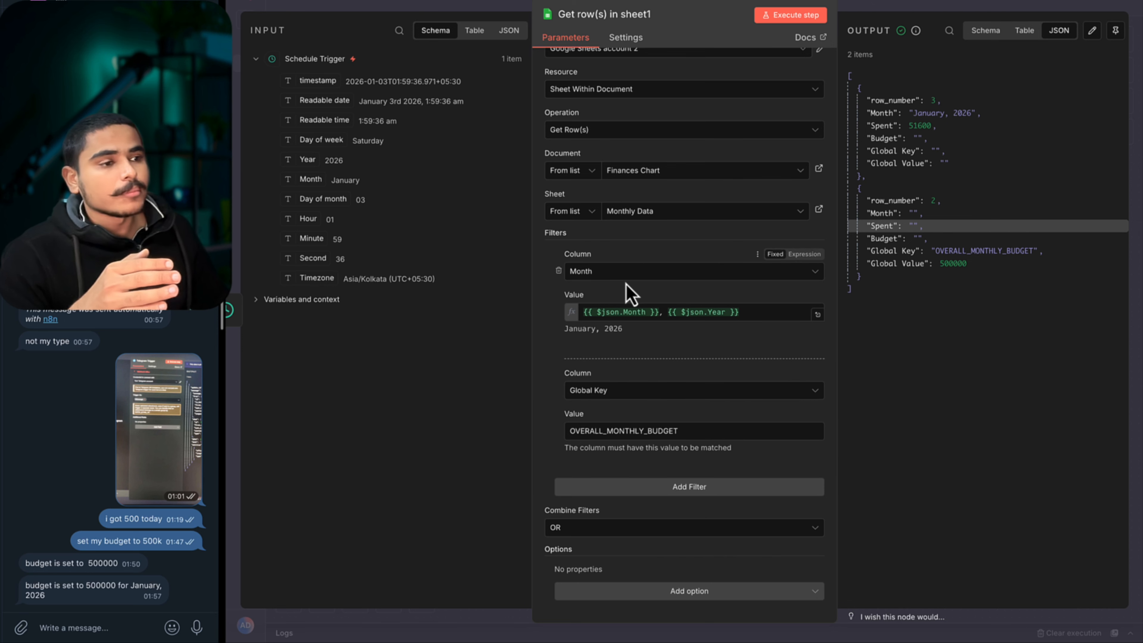
left_click_drag(890, 282, 853, 185)
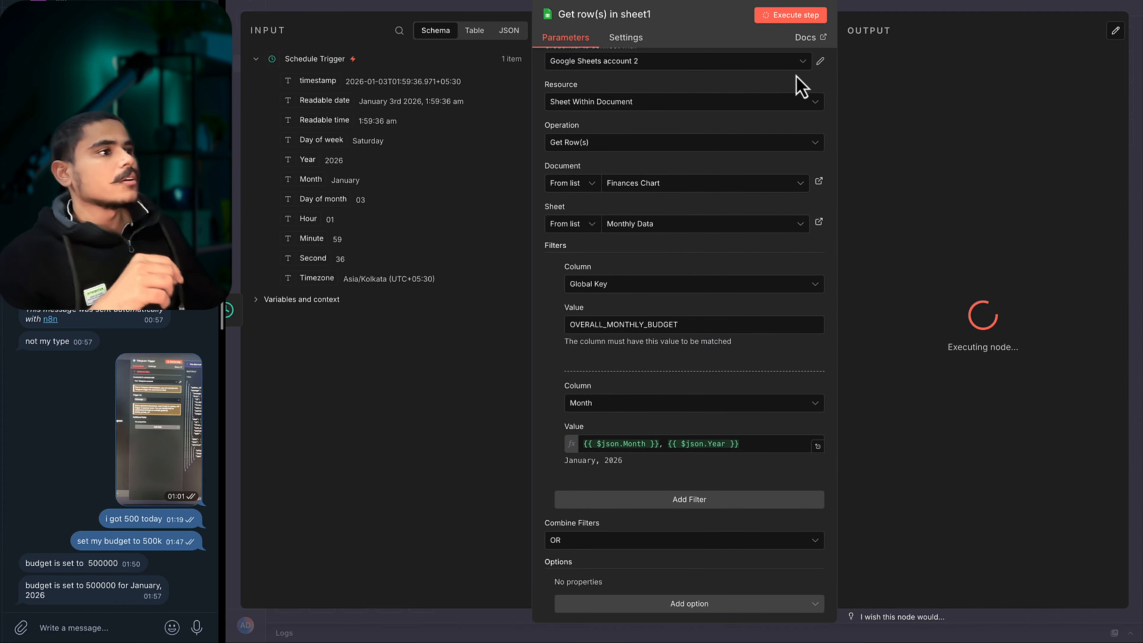
left_click_drag(912, 97, 909, 265)
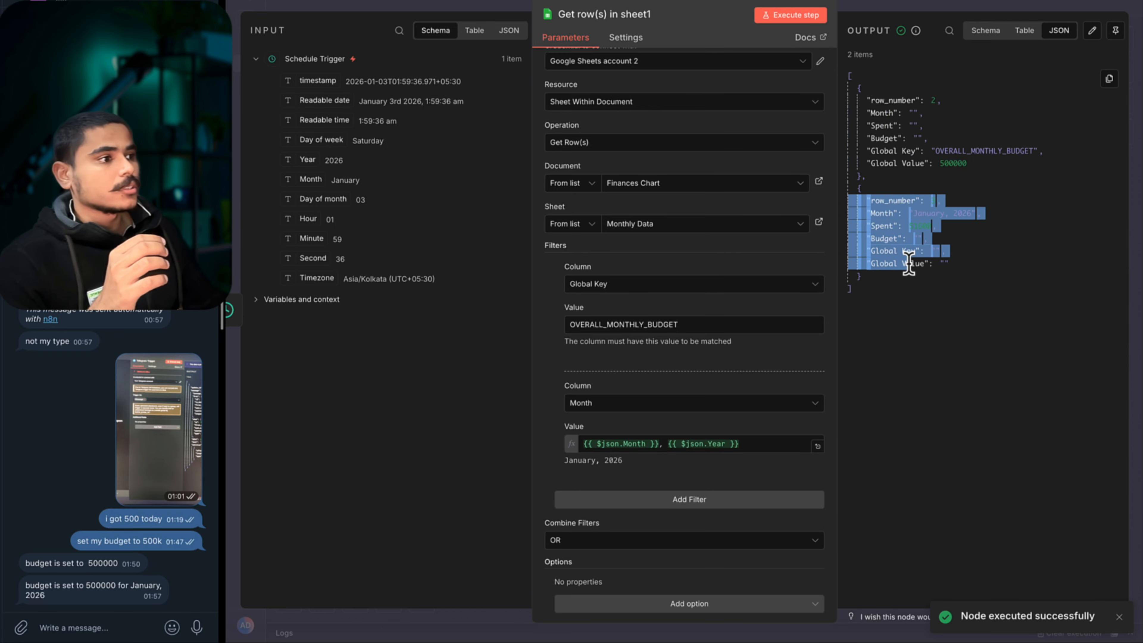
left_click(901, 320)
left_click(886, 6)
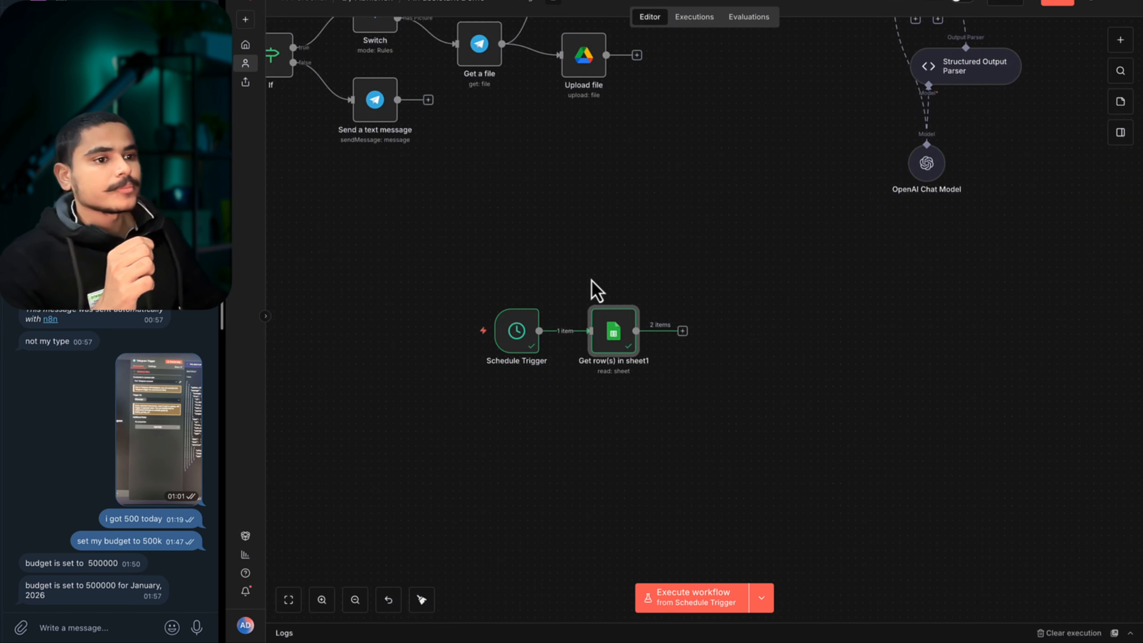
Add an Aggregate node after Get row(s) in sheet1.
scroll(648, 301, "down", 1)
scroll(661, 311, "up", 5)
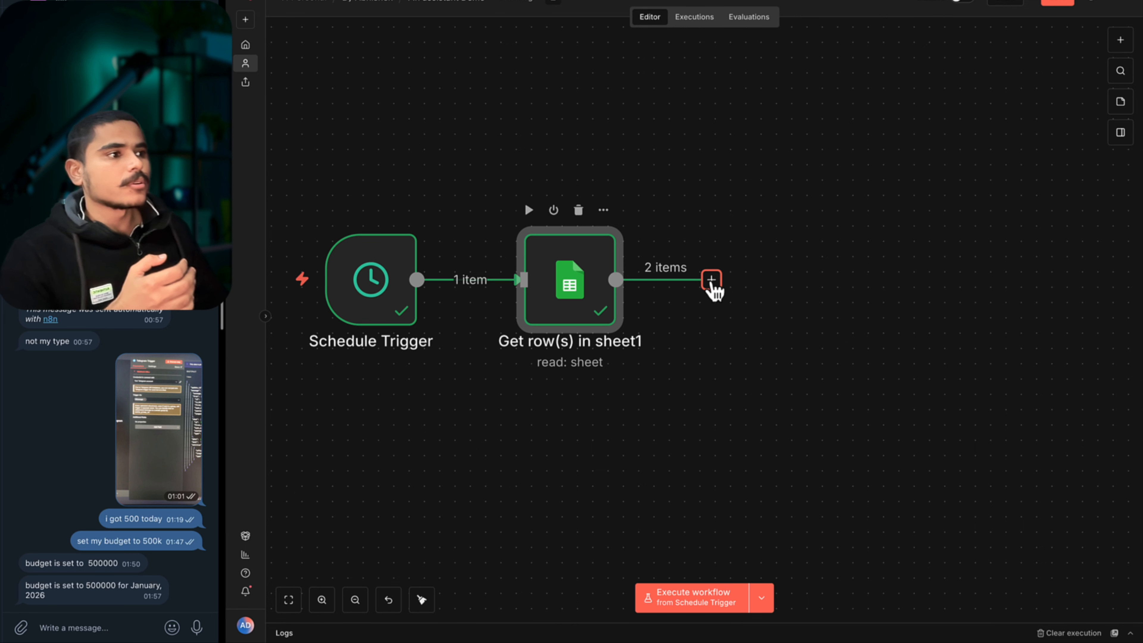
left_click(712, 279)
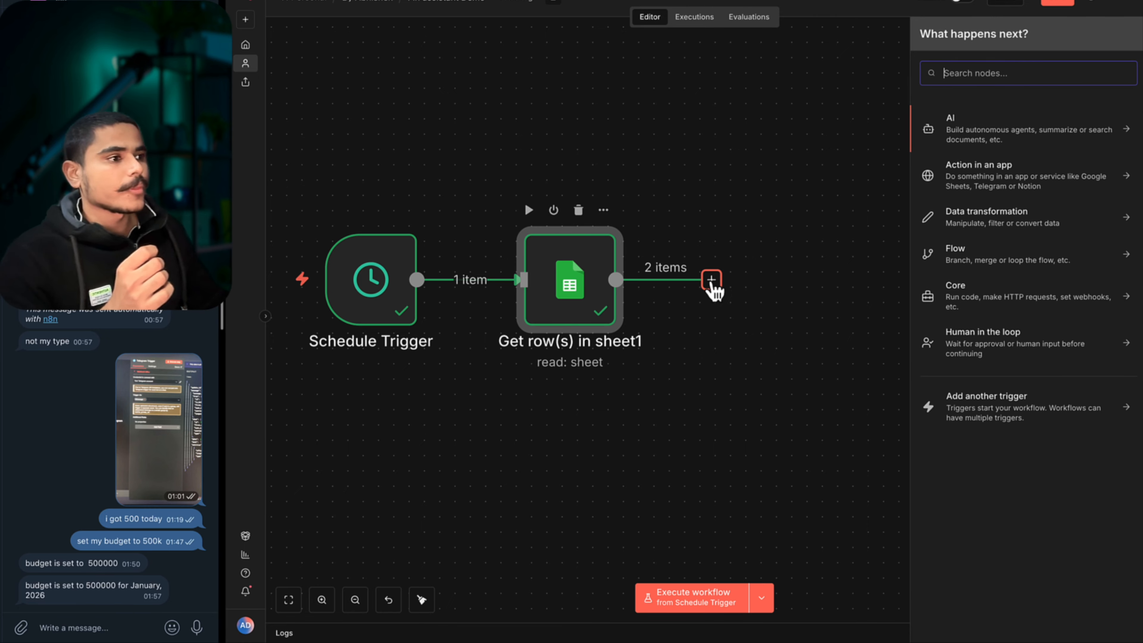
type("aggr")
key("Return")
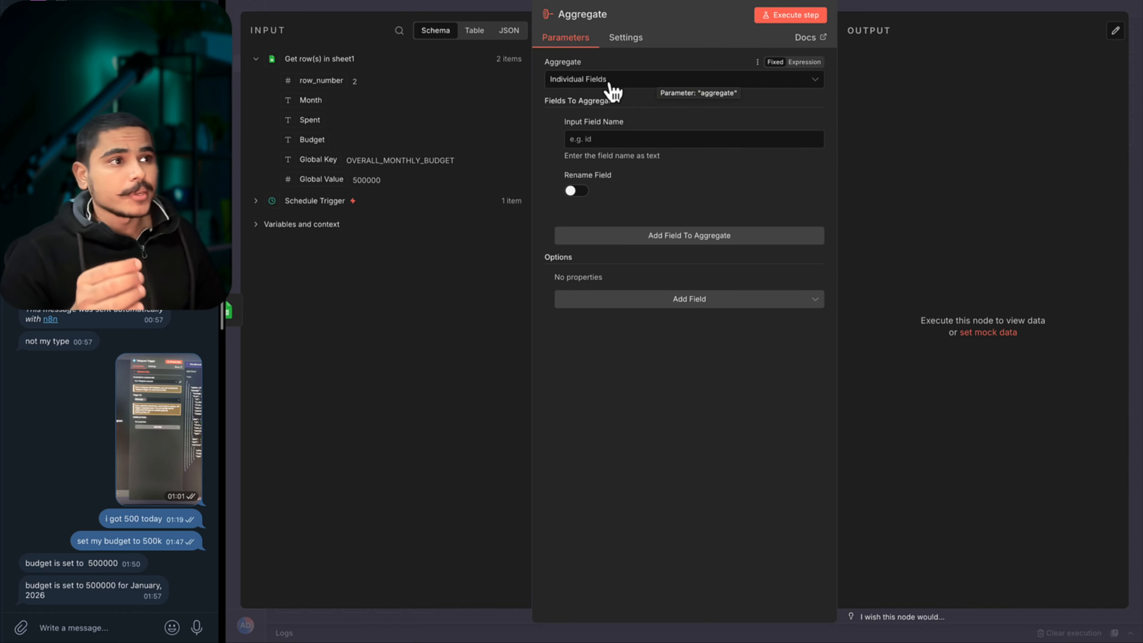
Set Aggregate to All Item Data into a single list and test it.
left_click(509, 32)
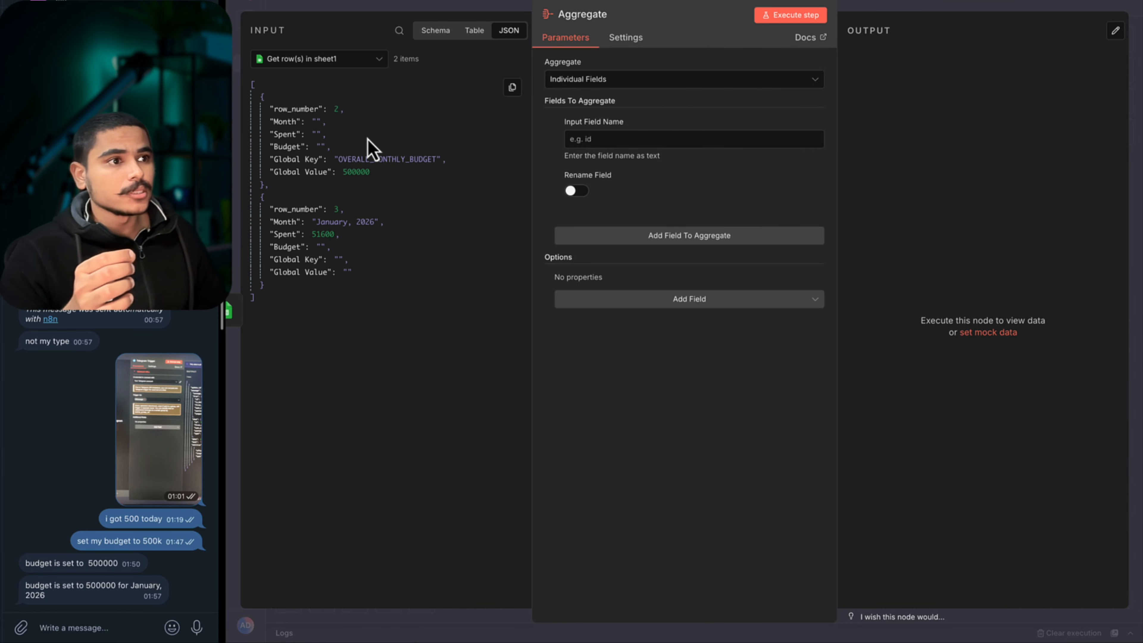
left_click(669, 81)
left_click(611, 133)
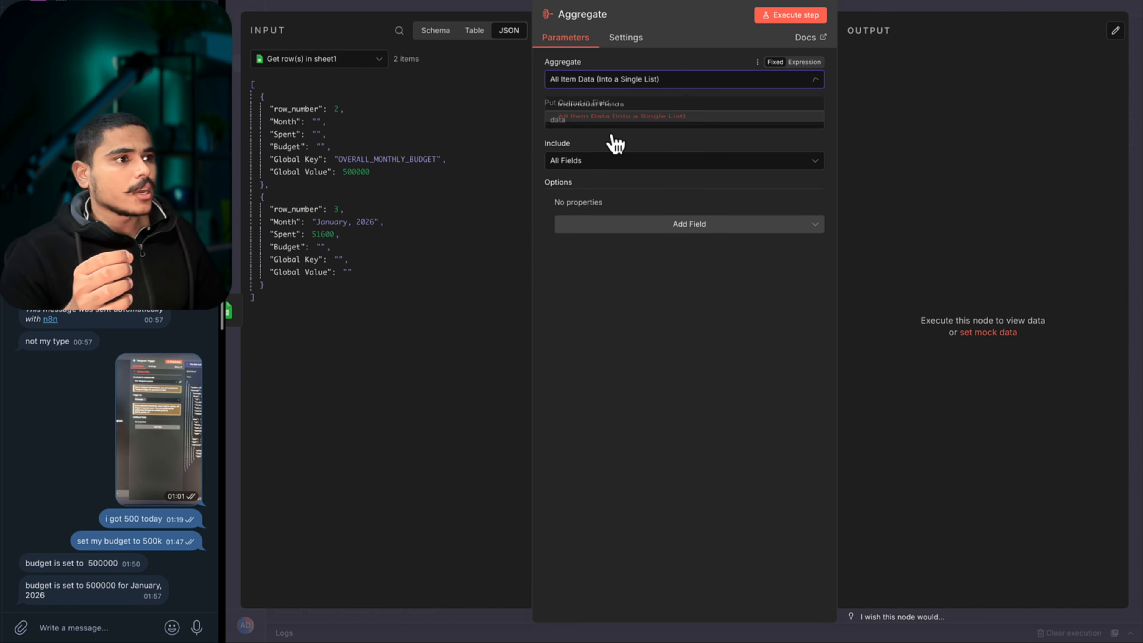
left_click(796, 16)
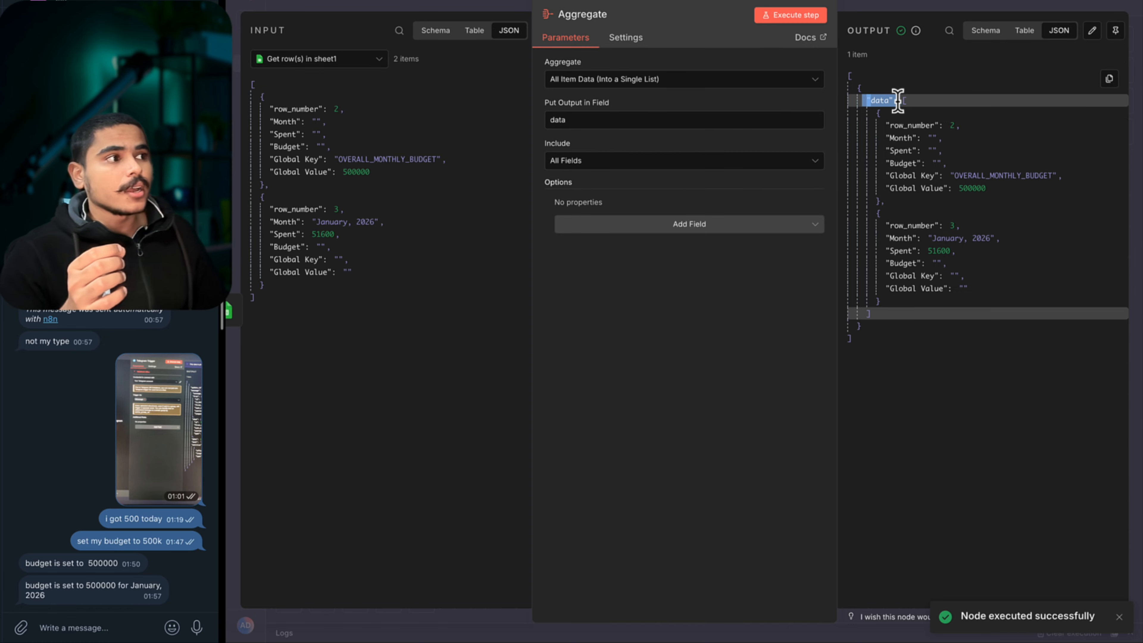
left_click_drag(896, 100, 895, 321)
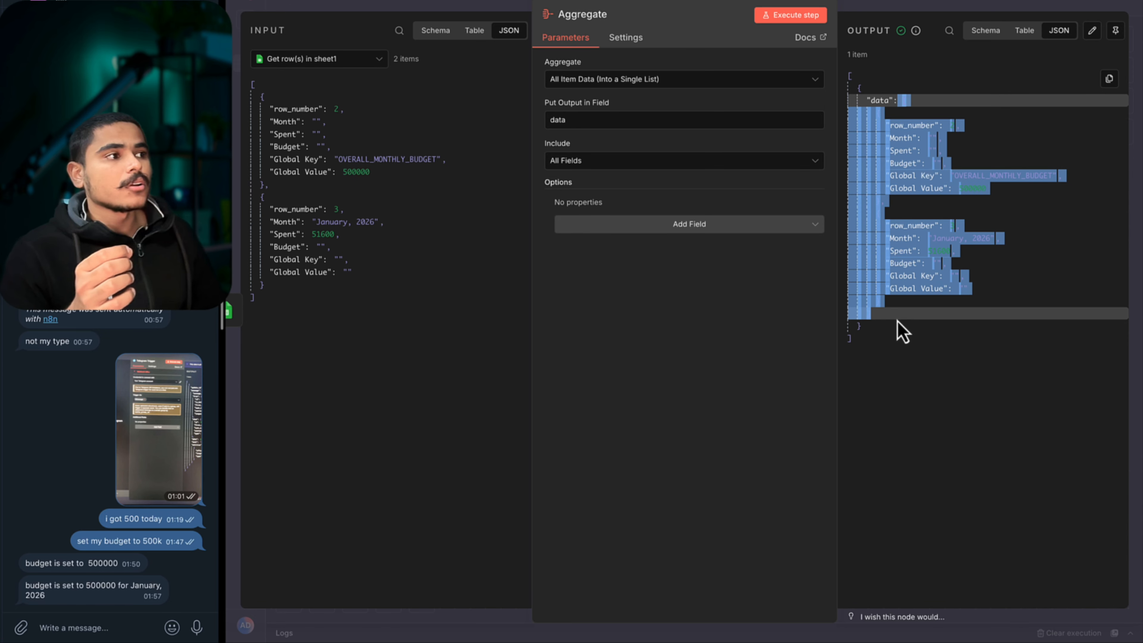
left_click(900, 331)
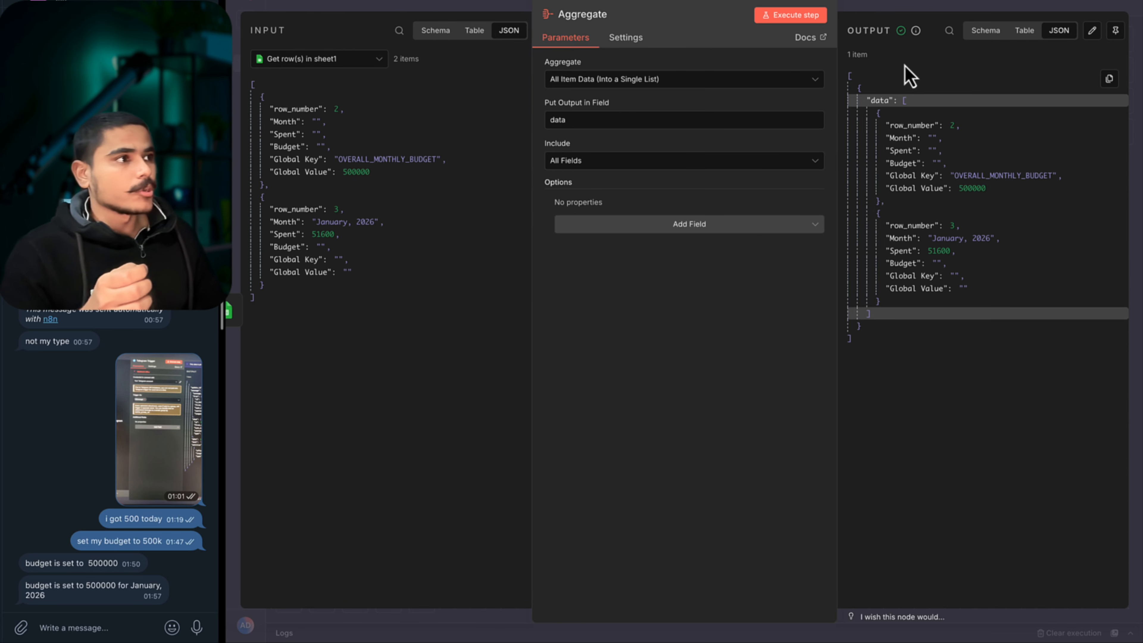
key("Escape")
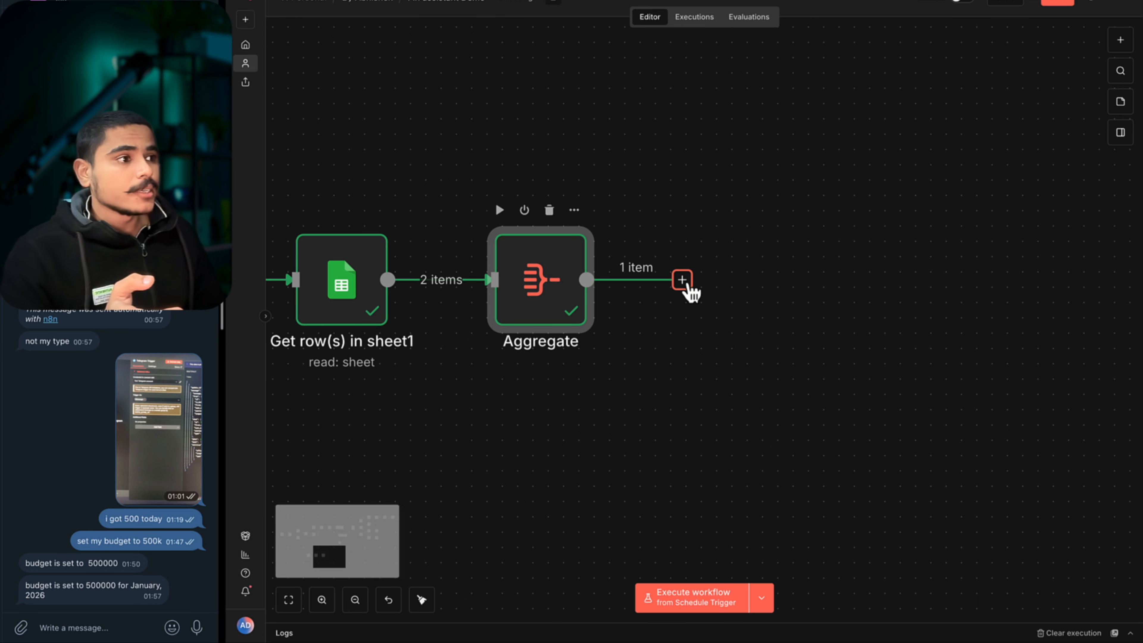
left_click(687, 285)
Add an Edit Fields (Set) node with a Budget field falling back to Global Value 500000, then || 0.
type("set")
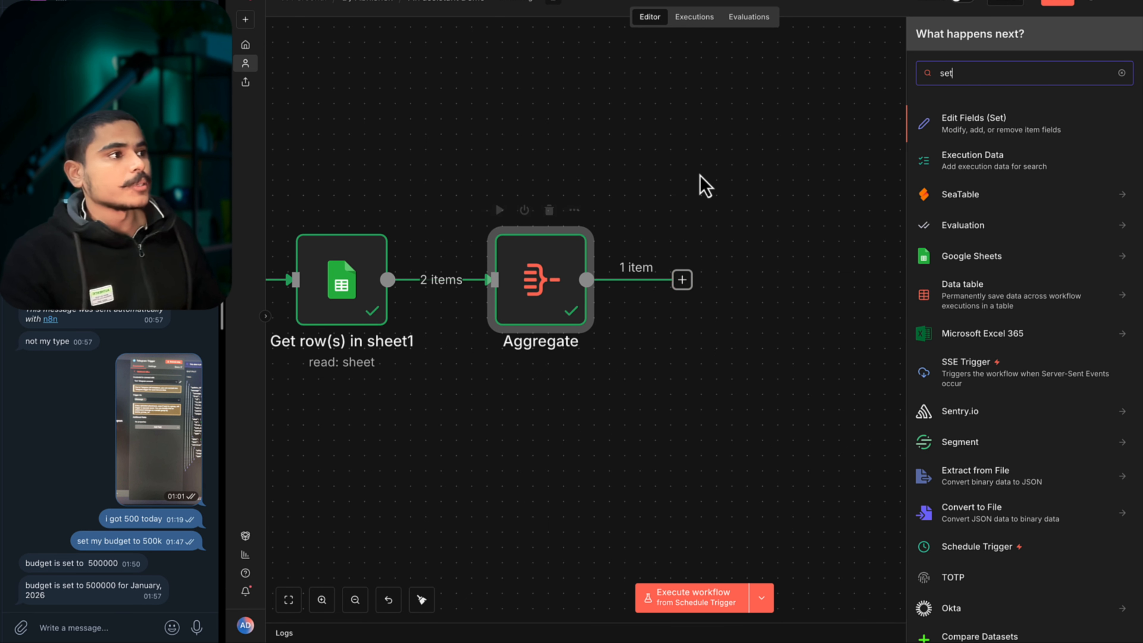
left_click(965, 128)
left_click(620, 212)
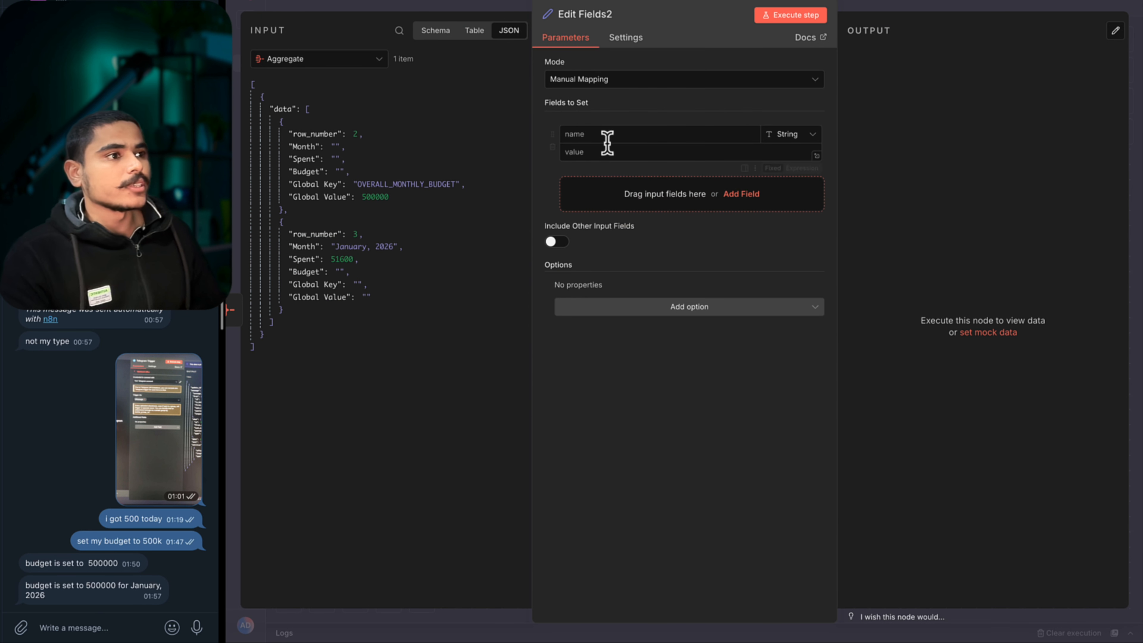
left_click(608, 131)
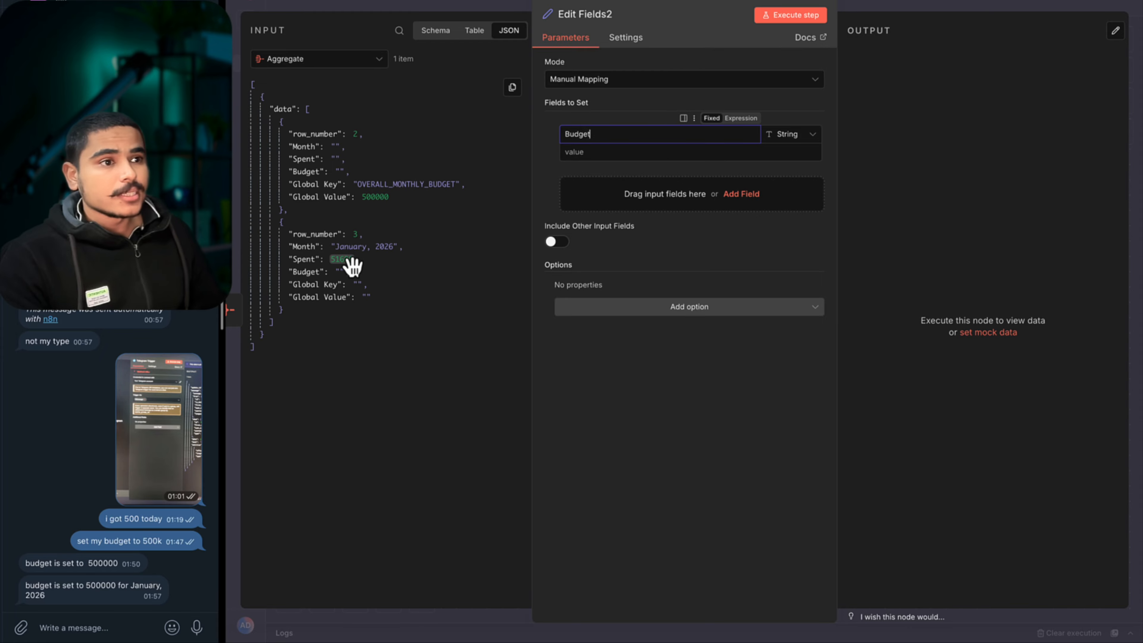
left_click_drag(343, 261, 597, 155)
left_click(675, 151)
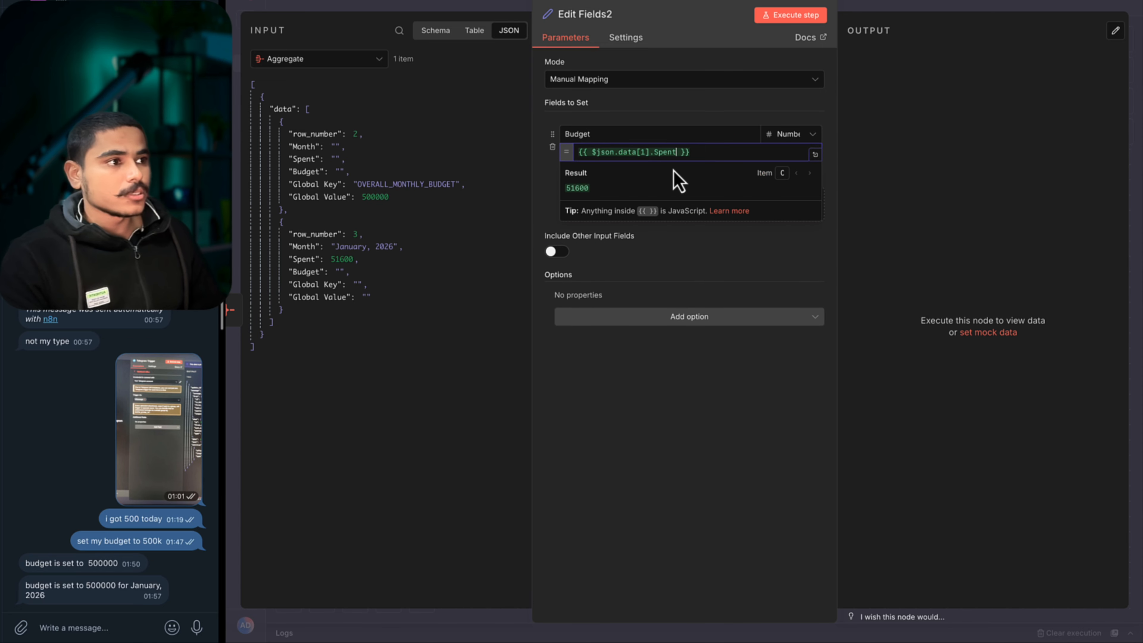
type("||")
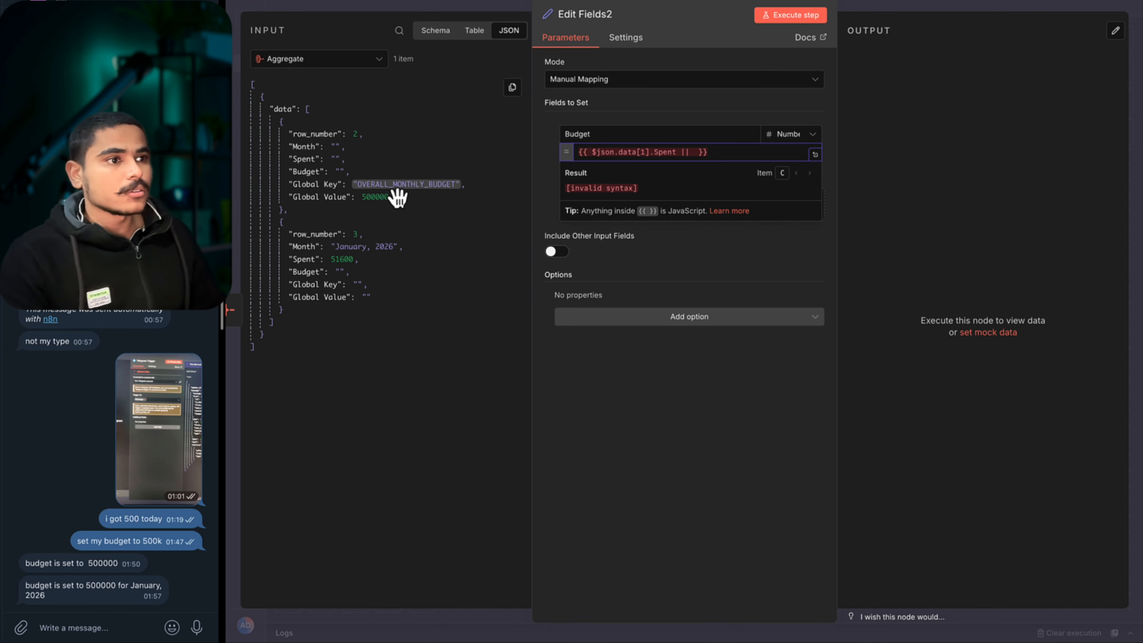
left_click_drag(375, 197, 595, 152)
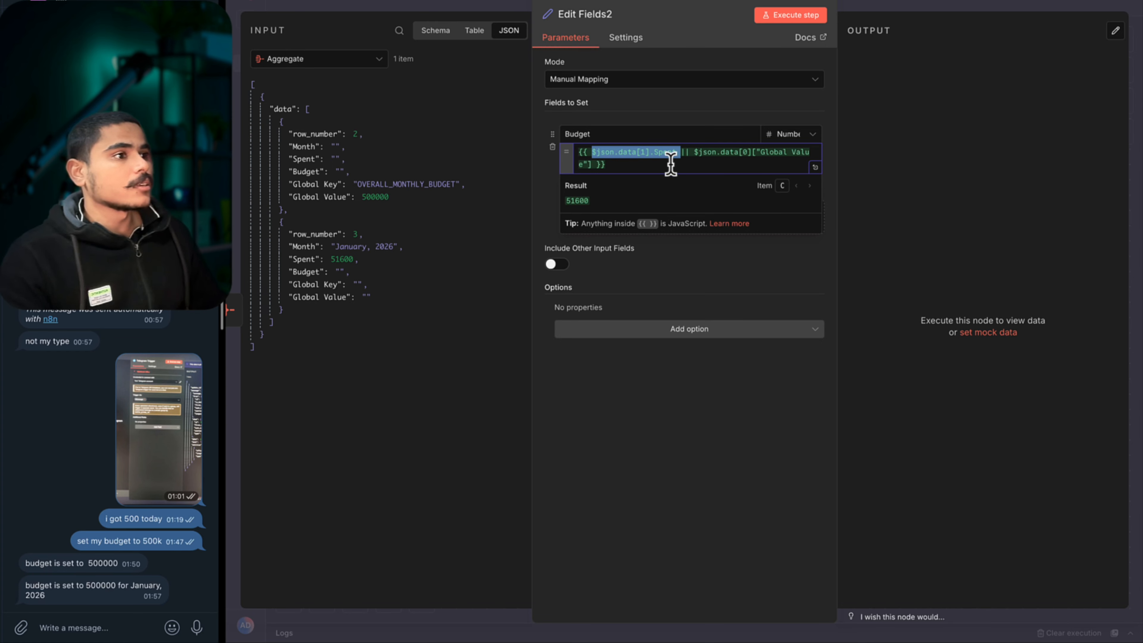
left_click_drag(693, 151, 591, 167)
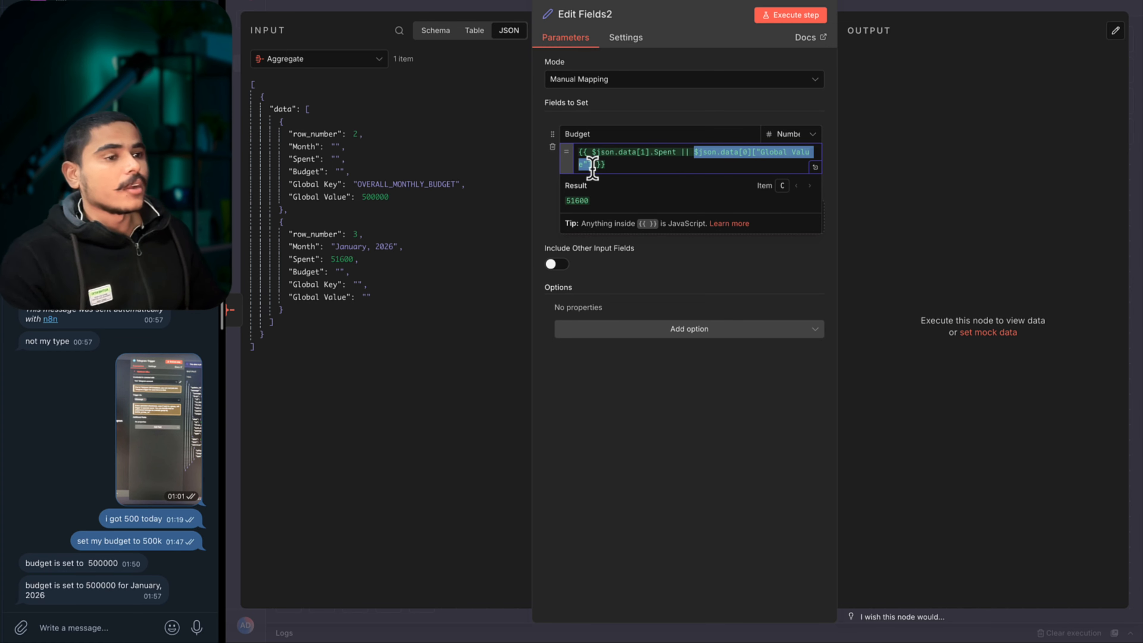
left_click(727, 170)
left_click_drag(693, 153, 604, 166)
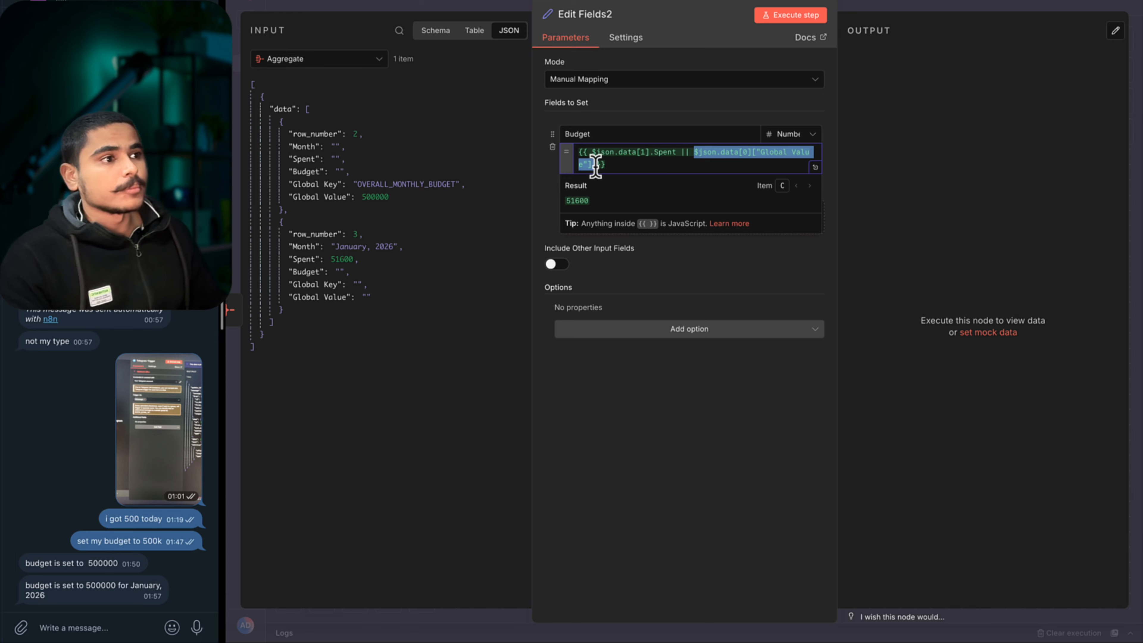
left_click(595, 164)
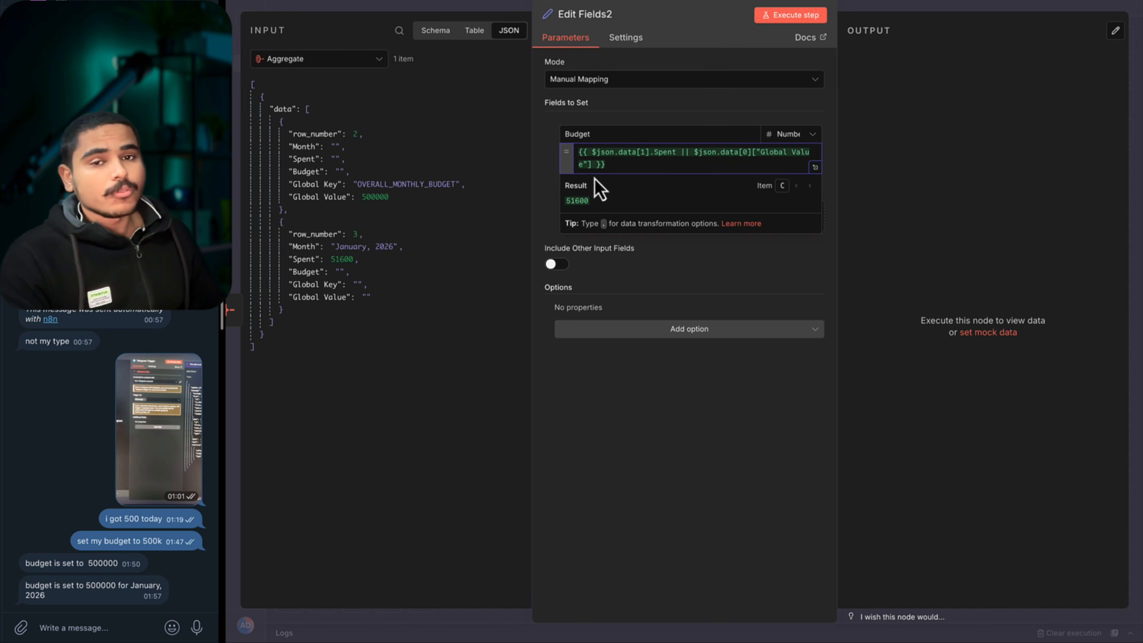
type("||  ")
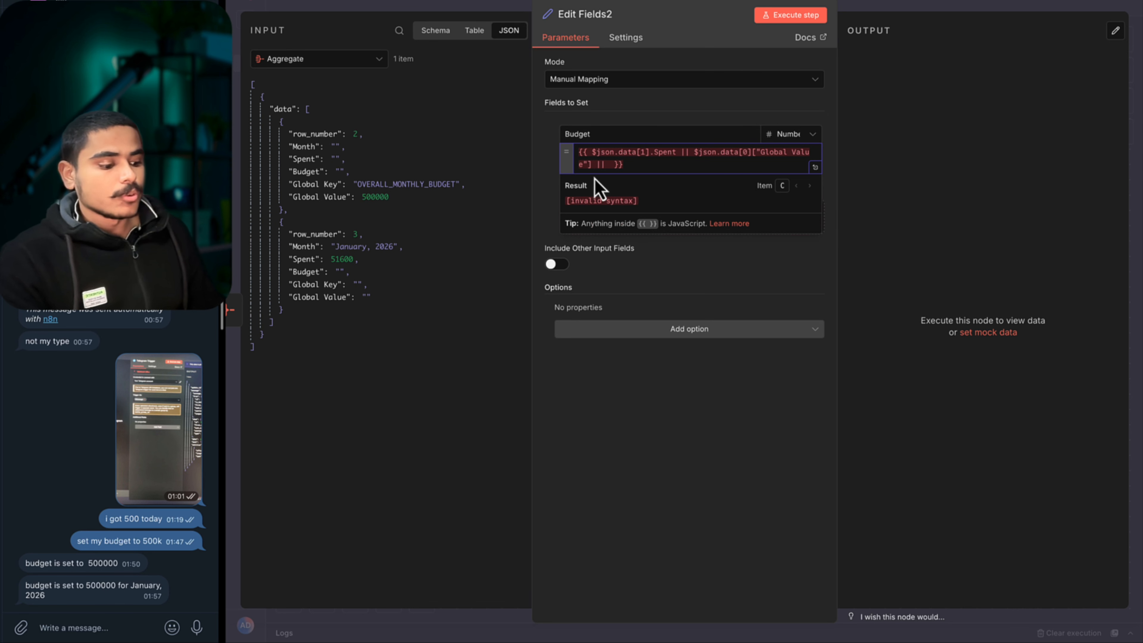
type("0")
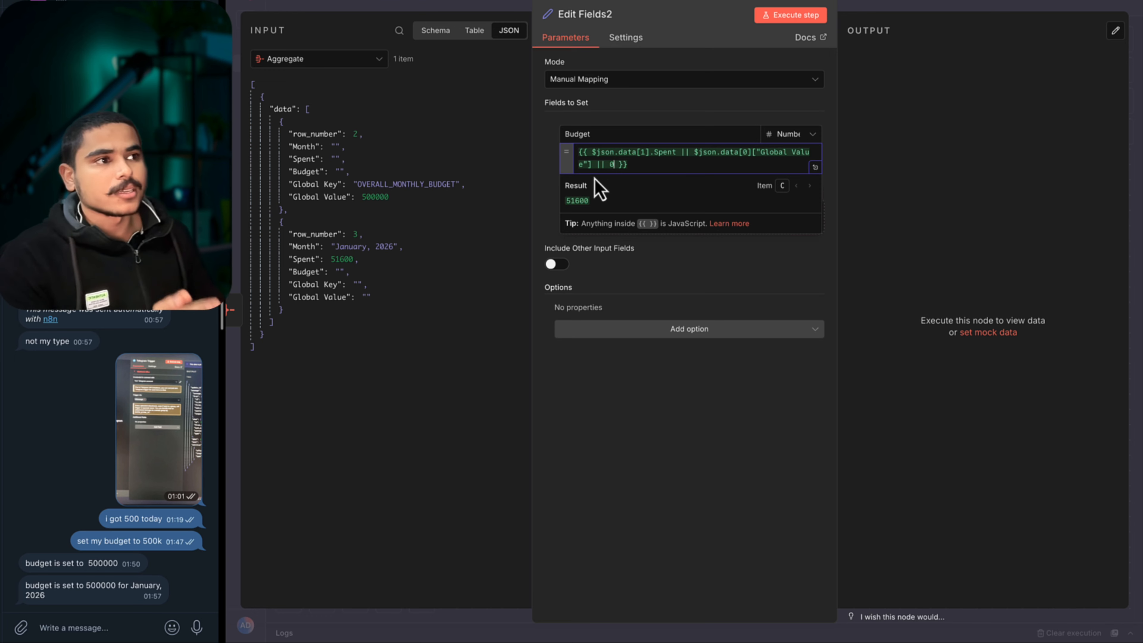
Add a Spent field mapped to the January Spent value with a || 0 fallback, and test.
left_click(668, 225)
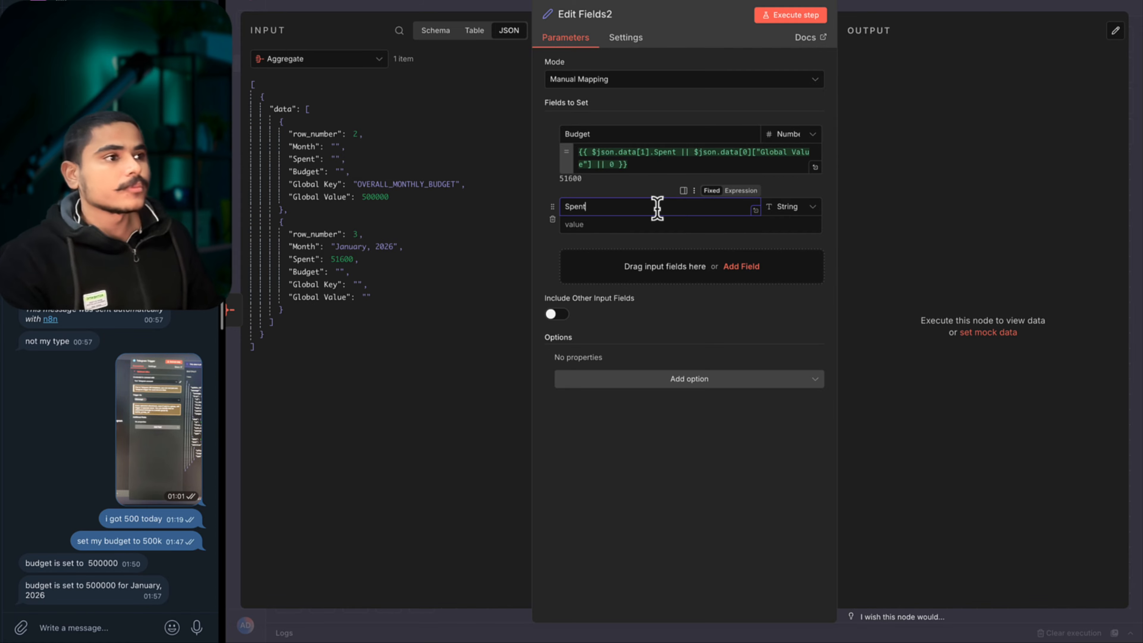
left_click(328, 347)
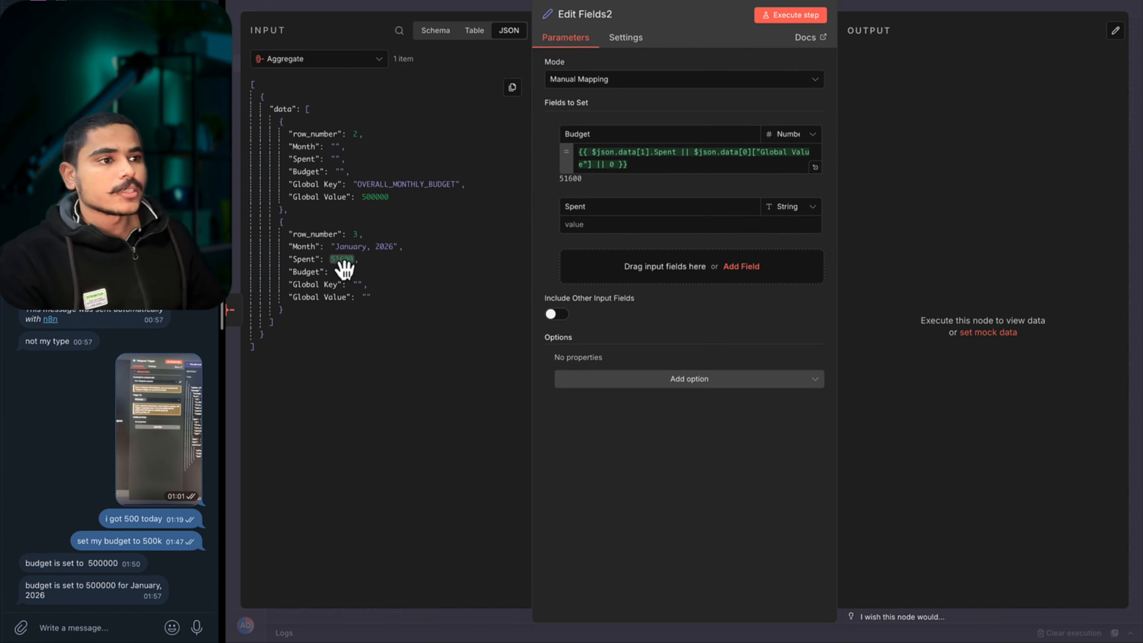
left_click_drag(344, 270, 594, 227)
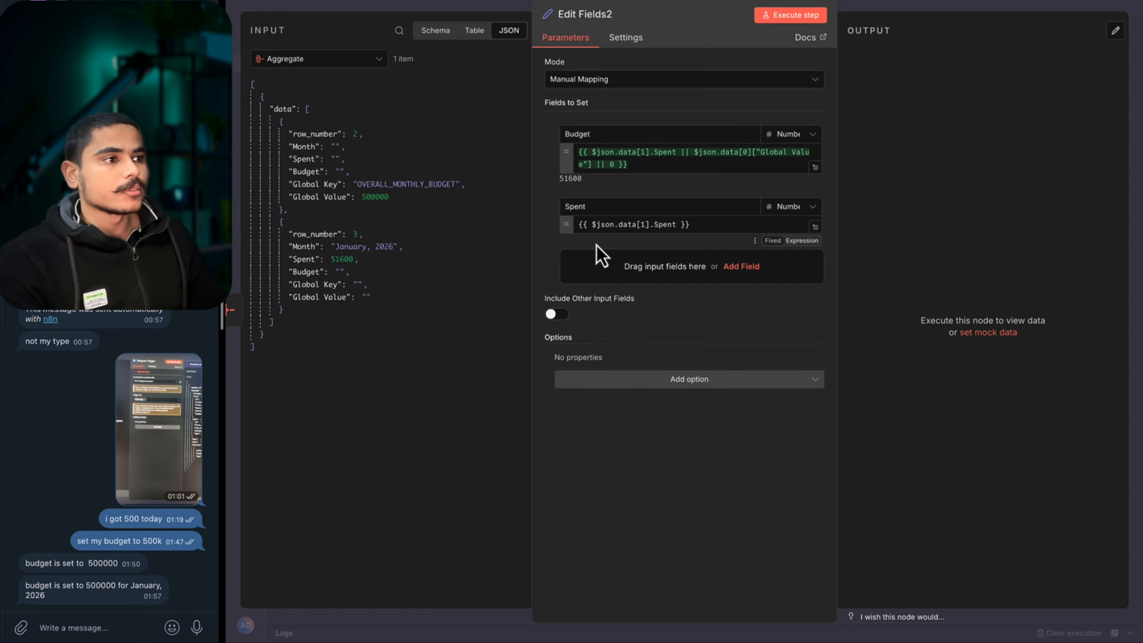
left_click(679, 224)
type("|| 0")
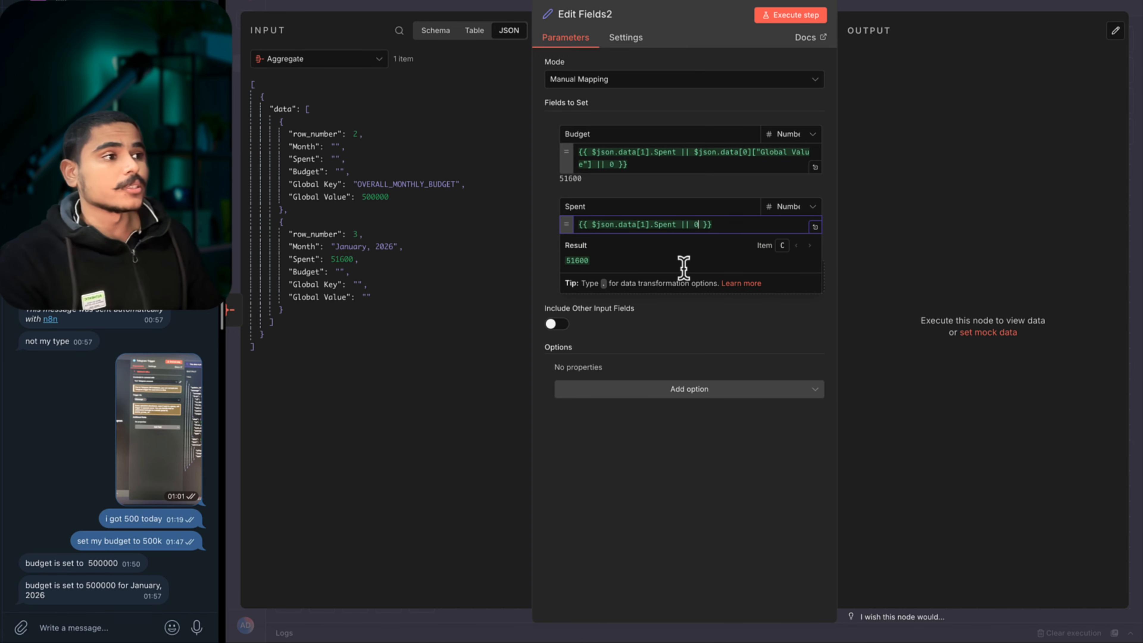
left_click(789, 15)
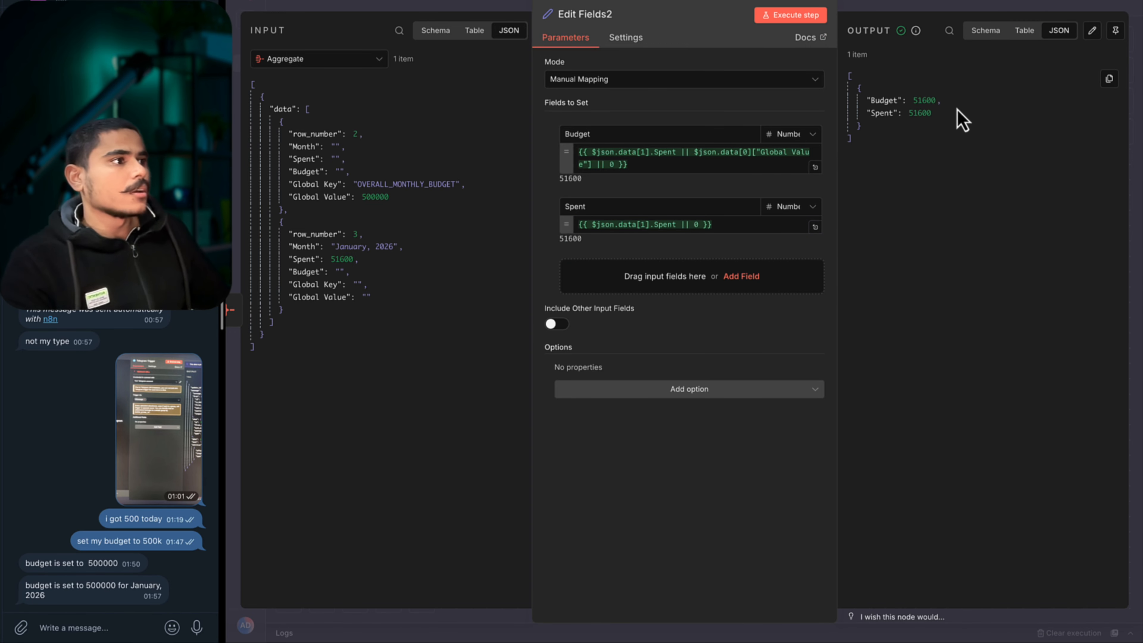
Change the Budget expression to reference Budget, re-run to get 500000, and close.
left_click(668, 152)
double_click(665, 152)
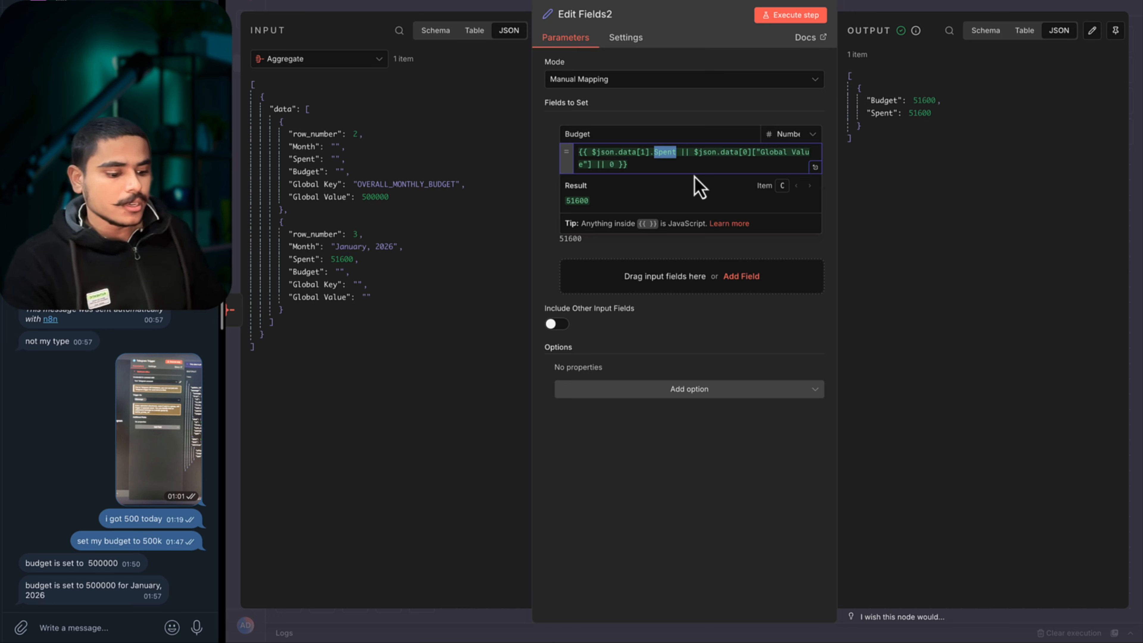
type("Budget")
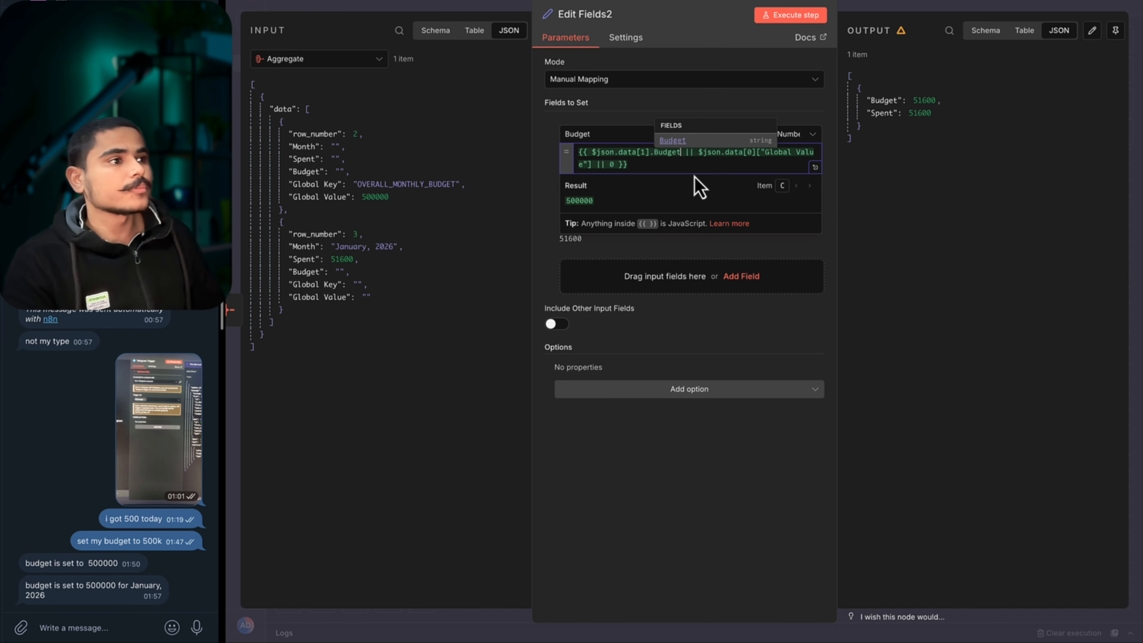
left_click(671, 96)
left_click(765, 15)
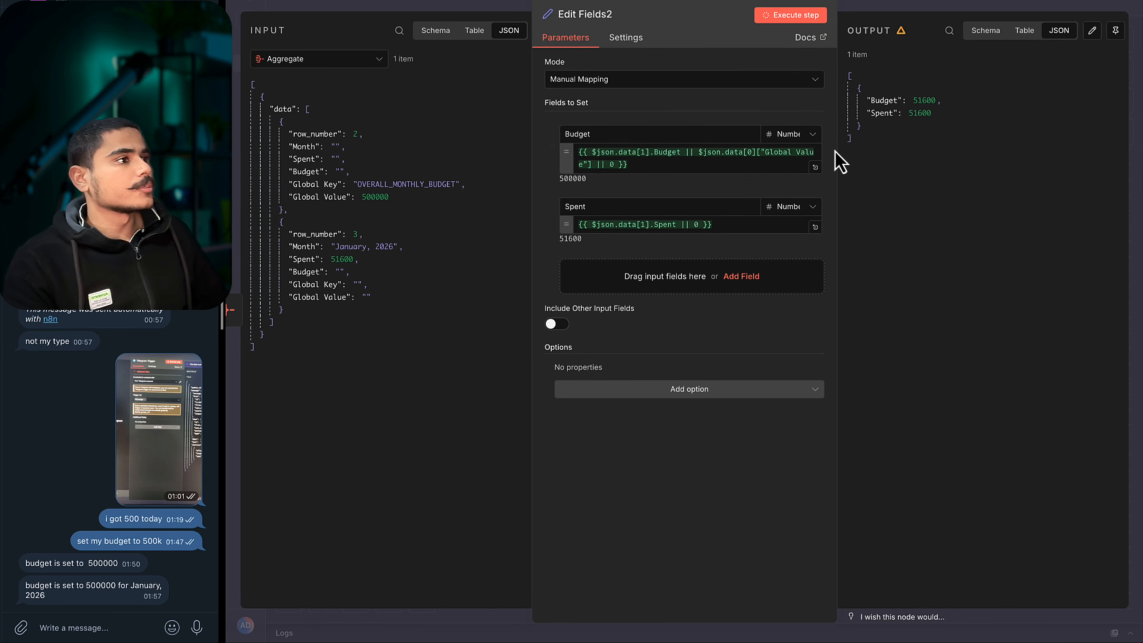
left_click_drag(940, 100, 909, 100)
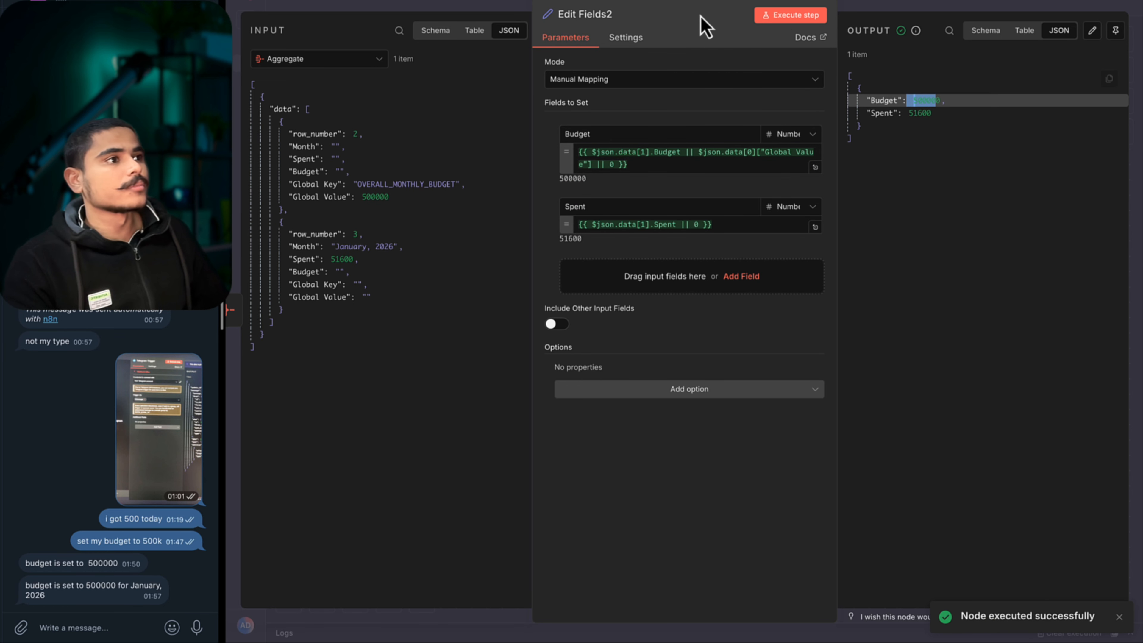
left_click(772, 2)
left_click(881, 280)
Add an If node with condition Budget * 0.8 < $json.Spent checked as true.
type("if")
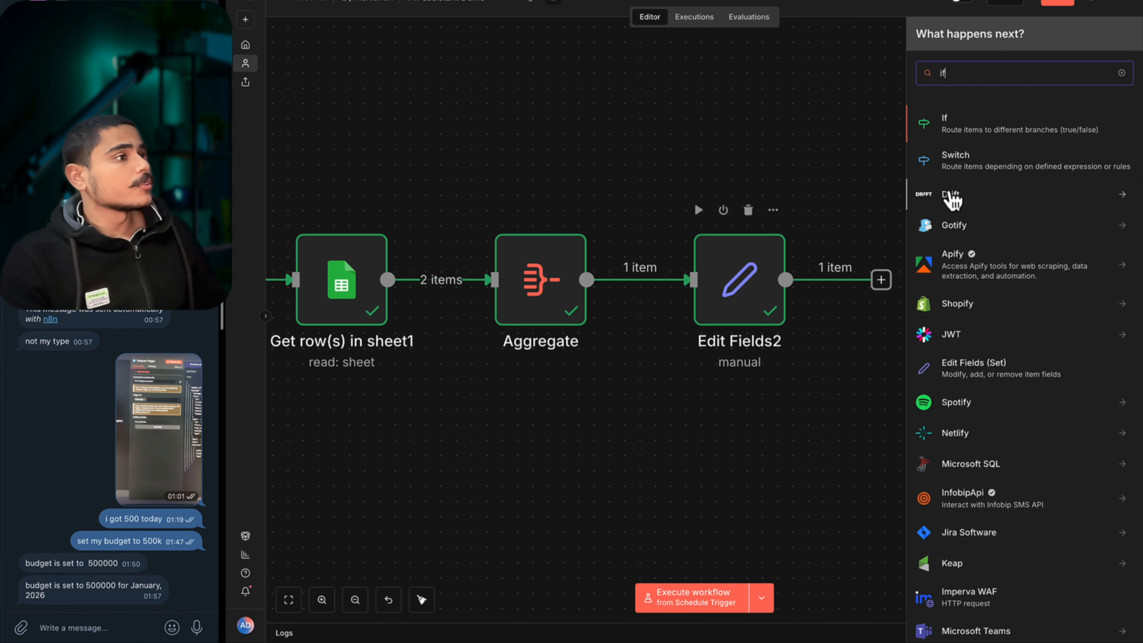
left_click(988, 128)
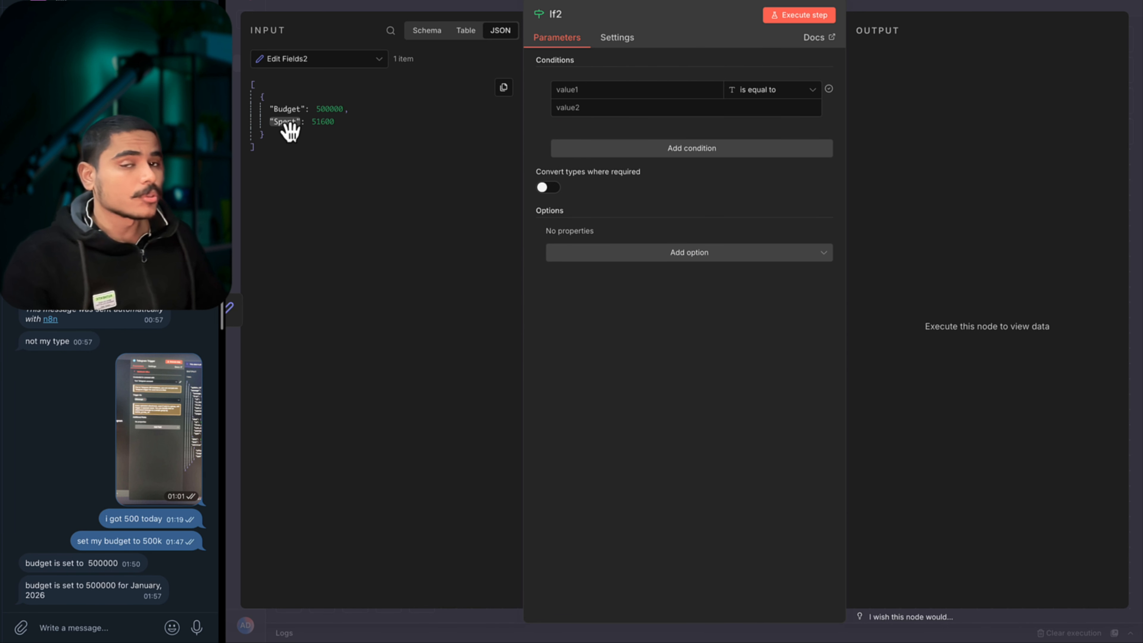
left_click_drag(290, 121, 590, 102)
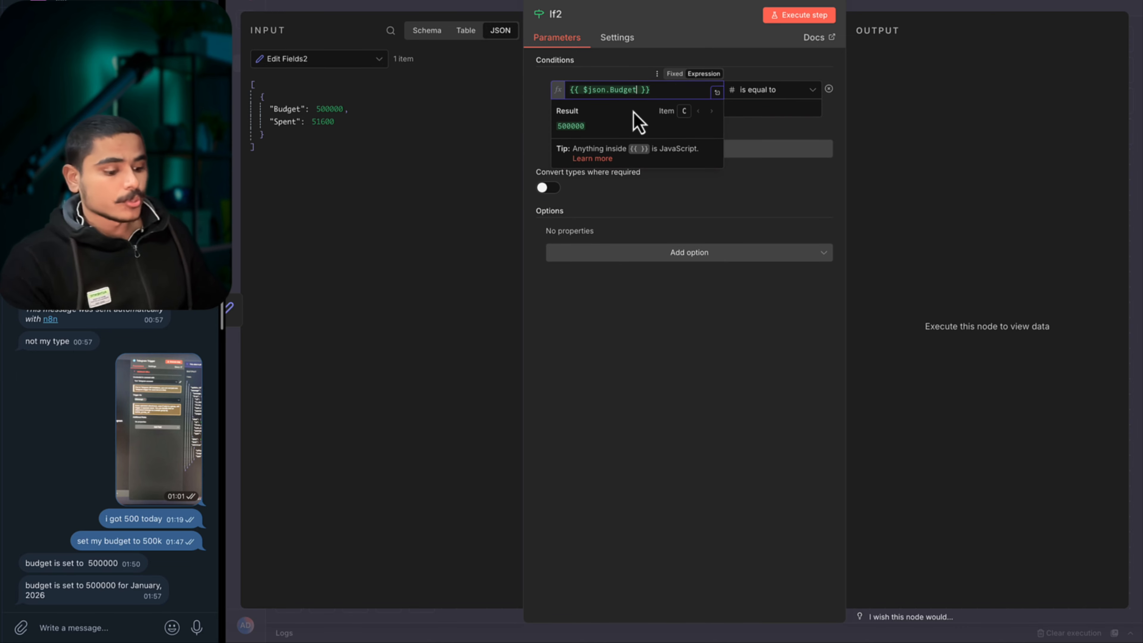
type("* 0.")
type("8 < $json.Spent")
left_click(764, 92)
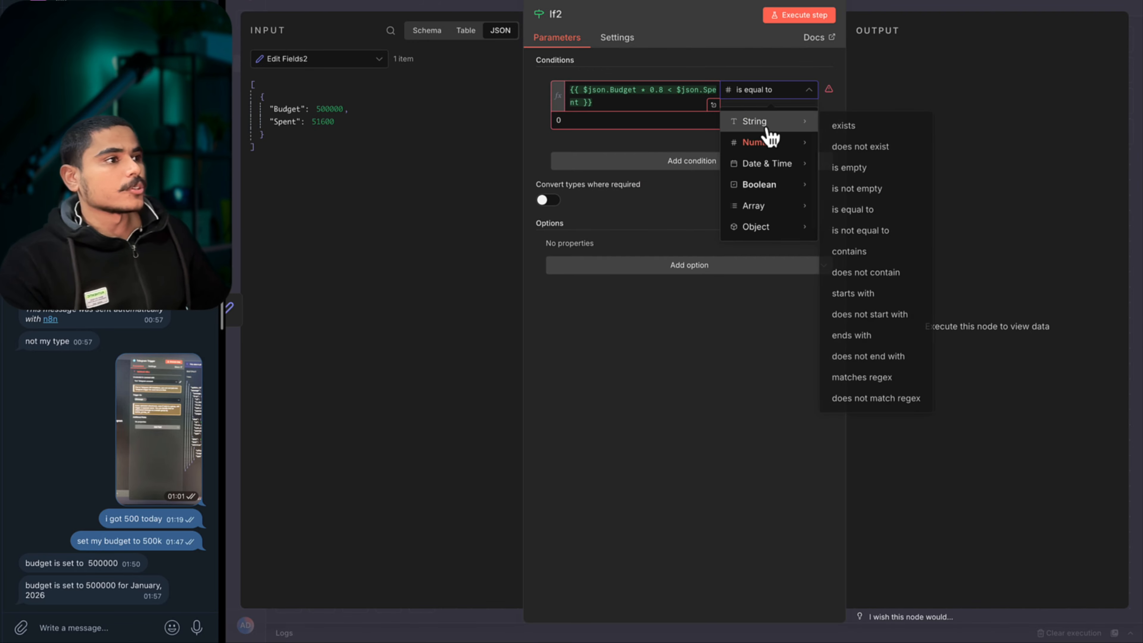
mouse_move(773, 189)
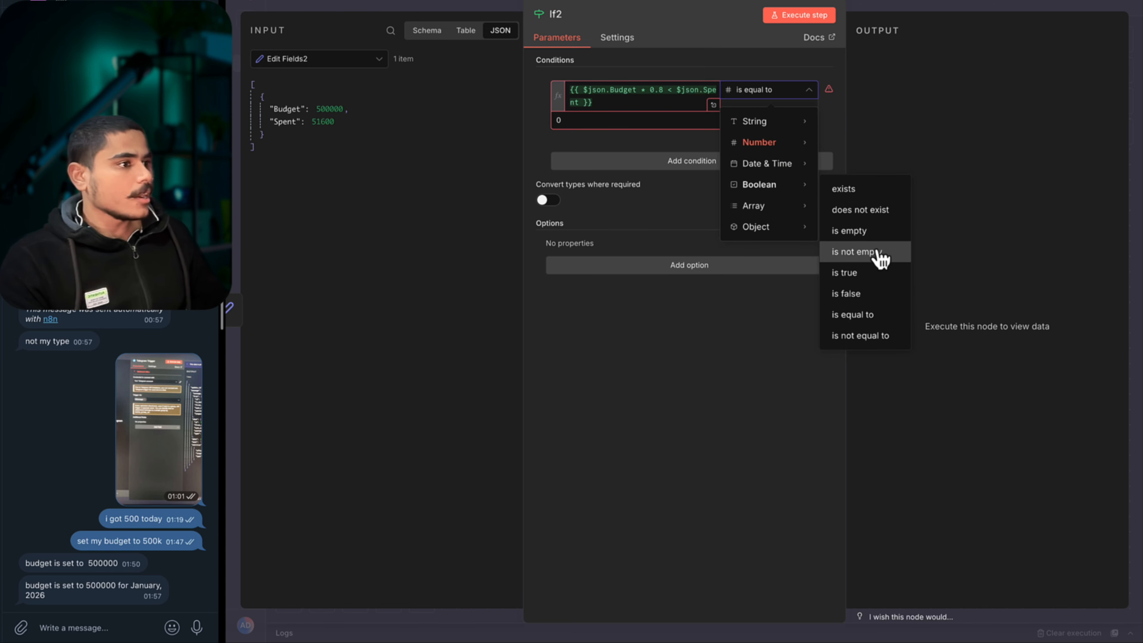
left_click(880, 272)
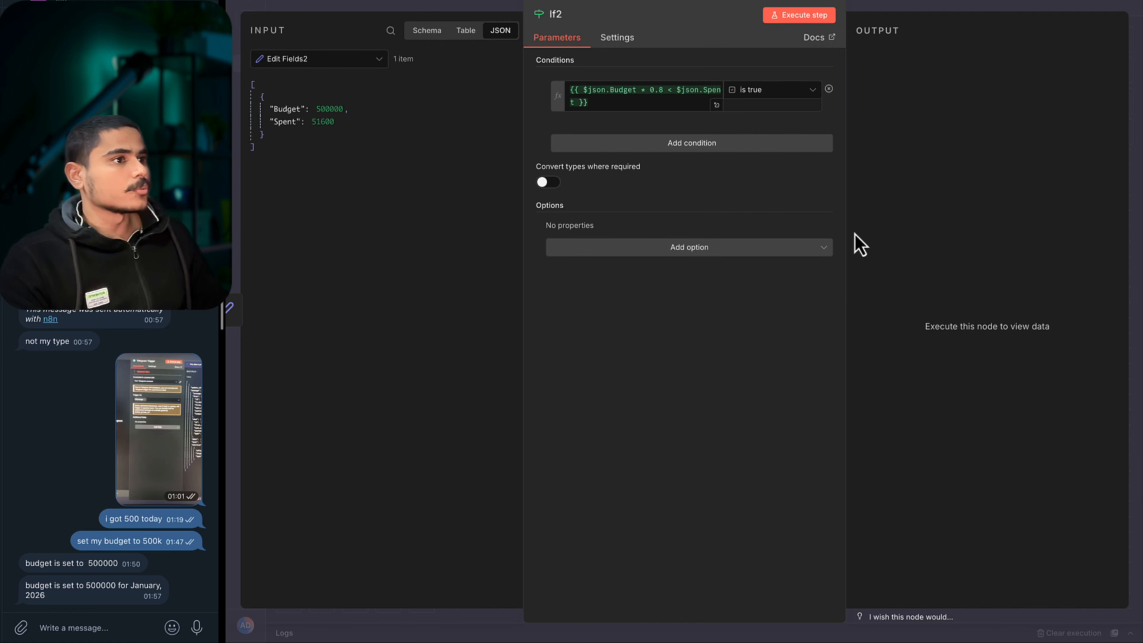
Lower the threshold to Budget * 0.01 and re-run so the item takes the true branch.
left_click(794, 20)
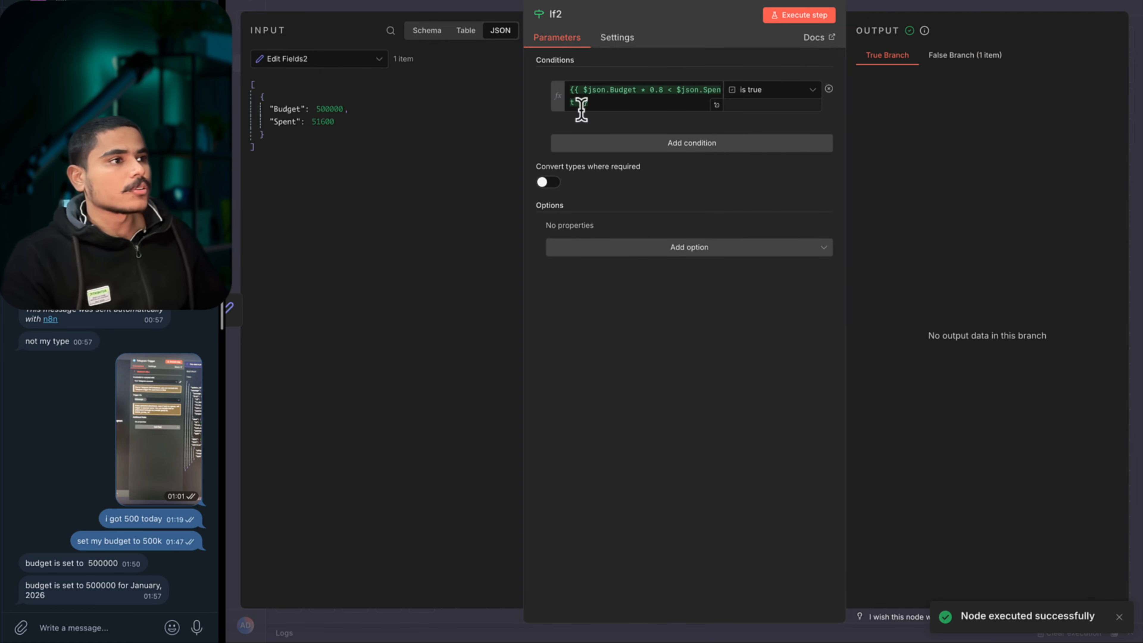
left_click(655, 92)
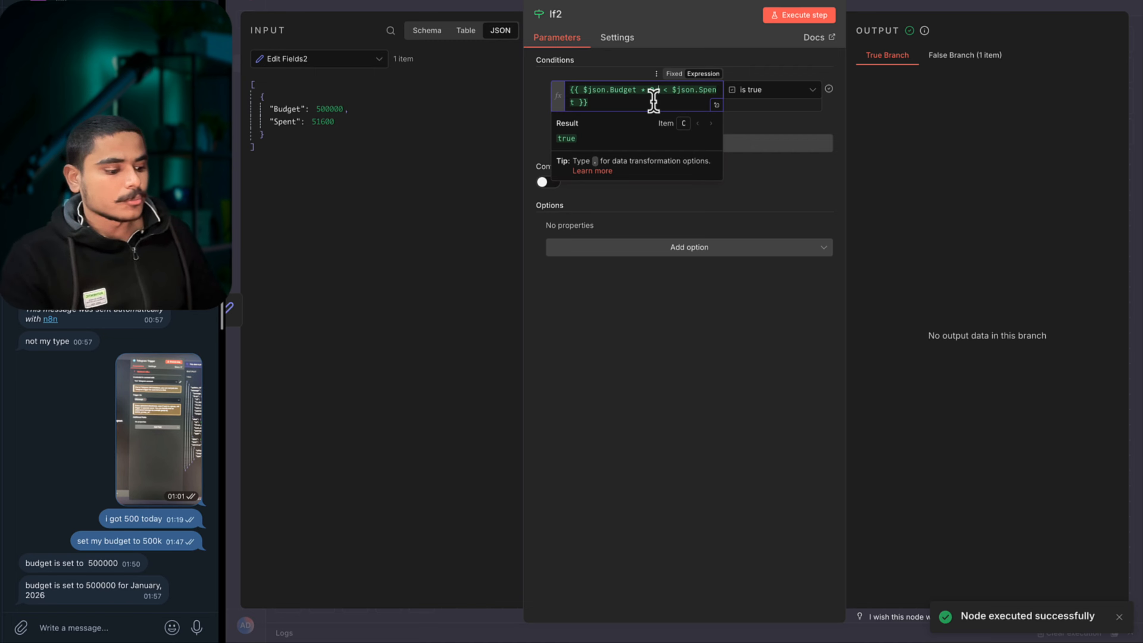
left_click(801, 15)
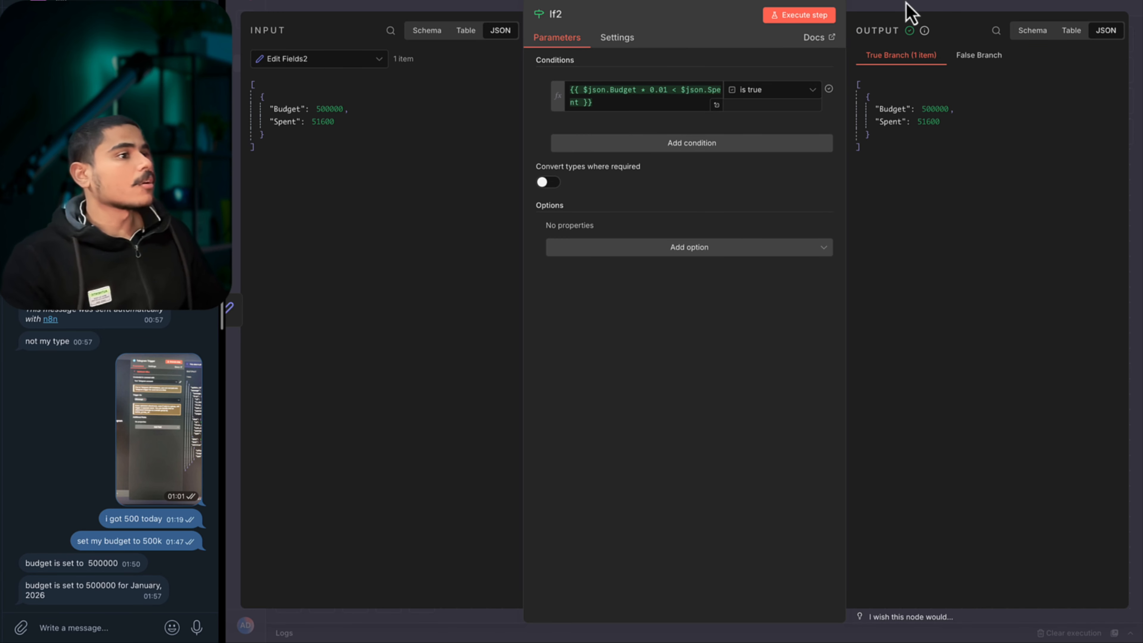
left_click(911, 9)
scroll(901, 341, "right", 5)
left_click(846, 265)
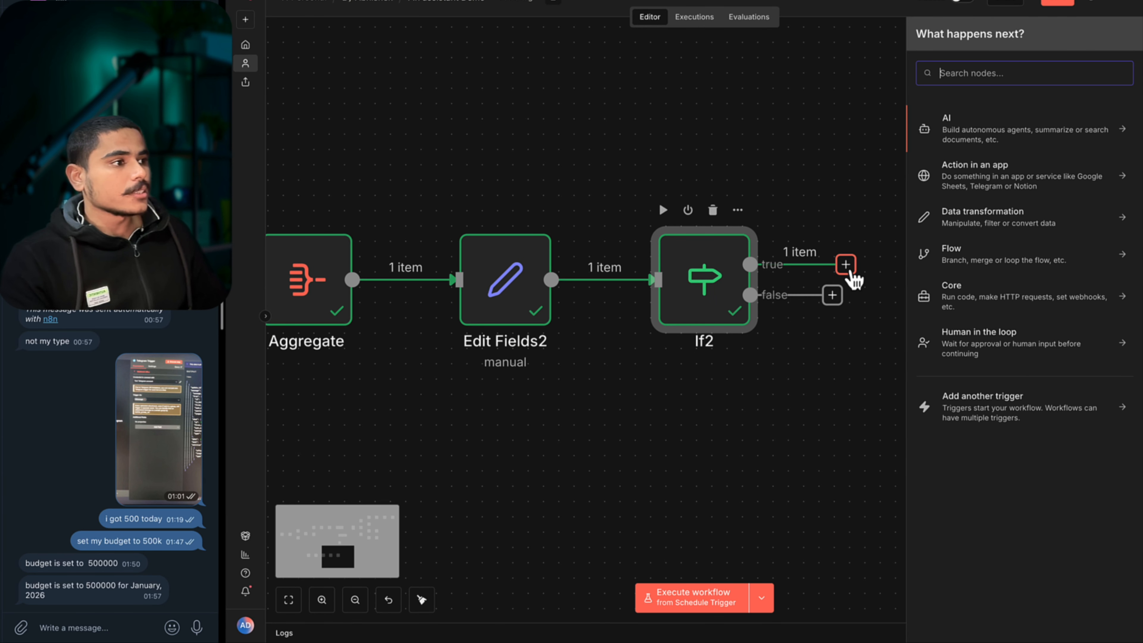
Add a Telegram 'Send a text message' node on the If2 true branch.
type("se")
key("BackSpace")
key("BackSpace")
type("te")
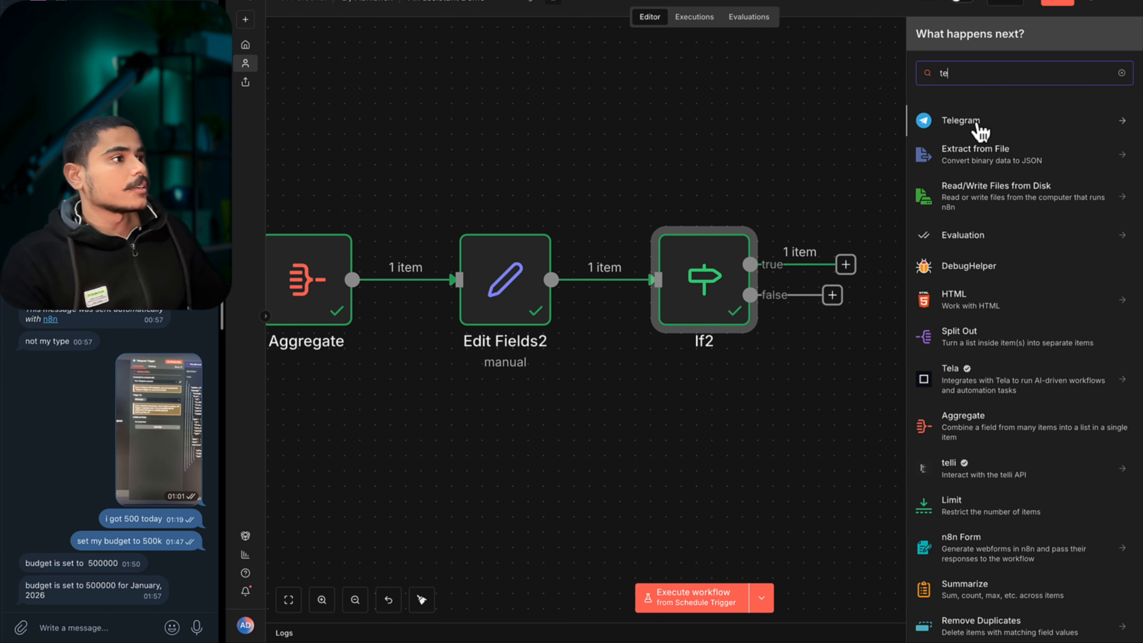
left_click(975, 123)
scroll(891, 486, "down", 3)
left_click(889, 482)
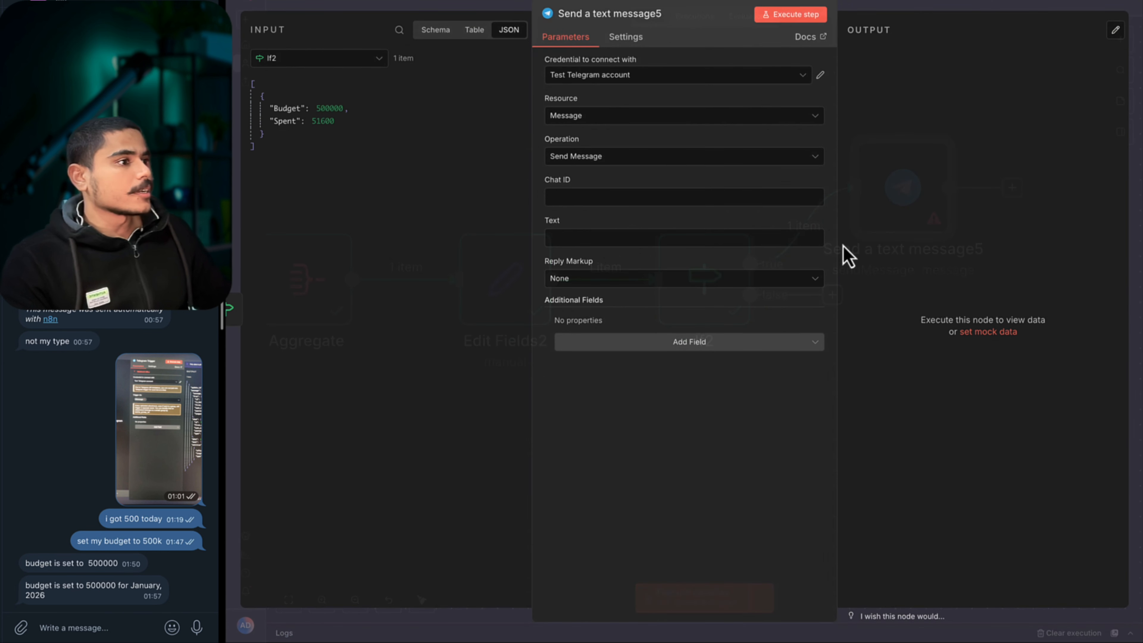
left_click(604, 196)
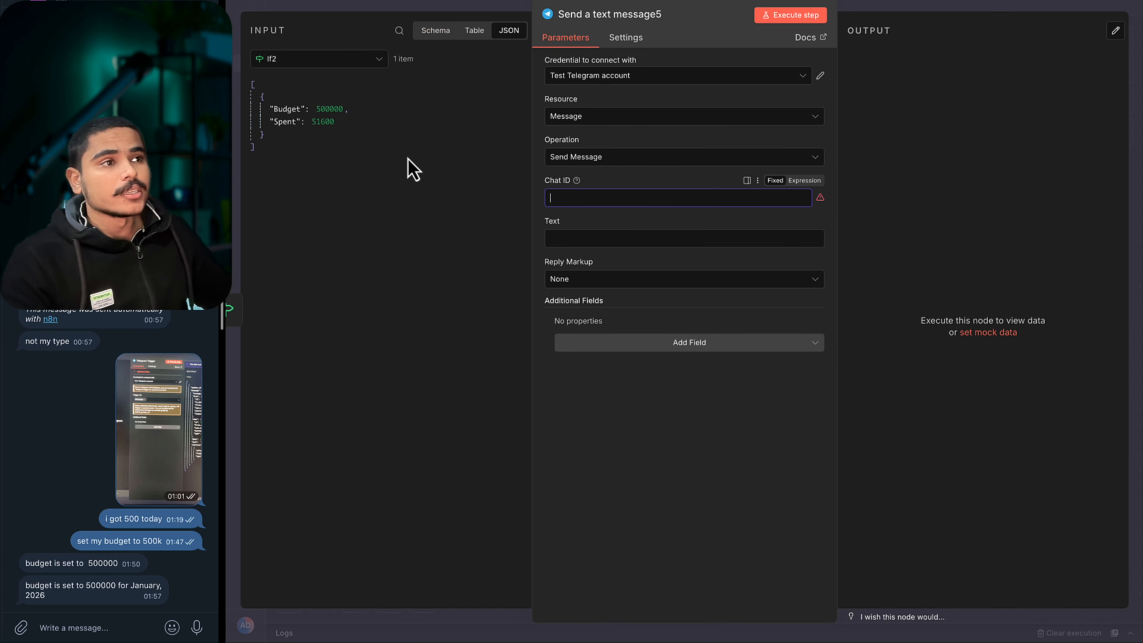
key("Escape")
Copy the chat ID from the Telegram Trigger output into the message node's Chat ID field.
double_click(394, 227)
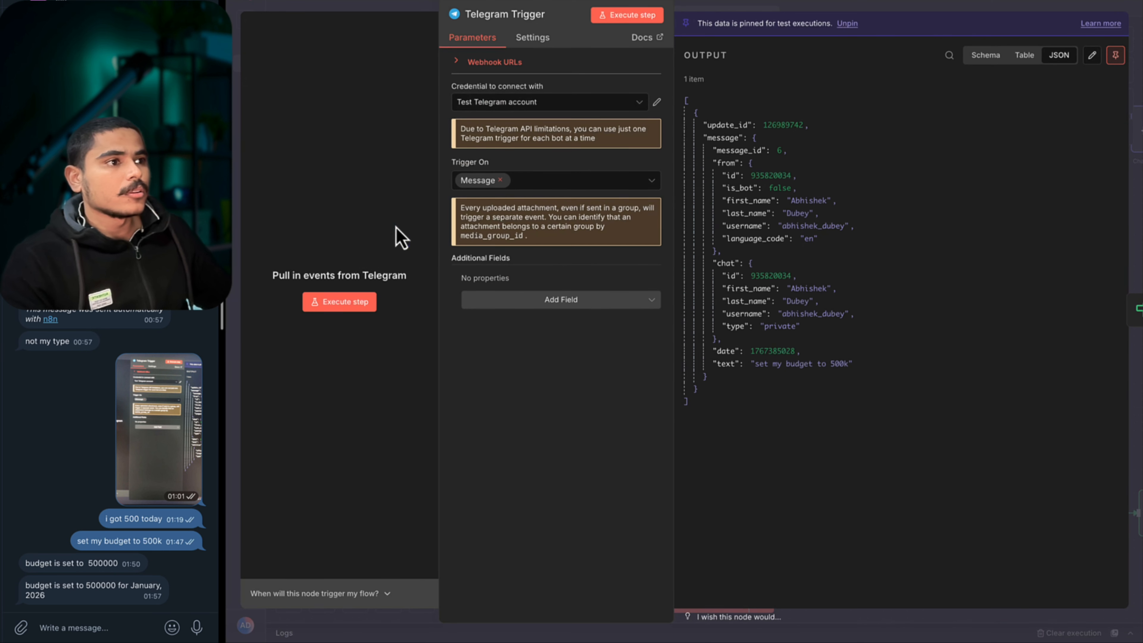
double_click(782, 274)
key("ctrl+c")
left_click(400, 7)
scroll(642, 347, "right", 10)
scroll(642, 347, "down", 3)
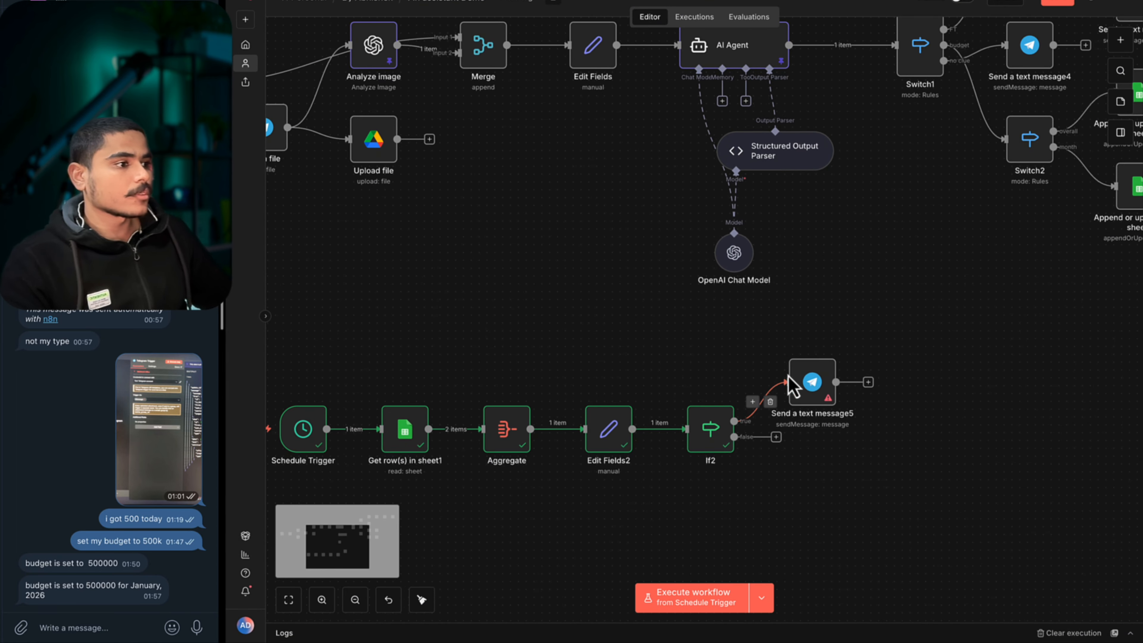
double_click(810, 378)
left_click(622, 199)
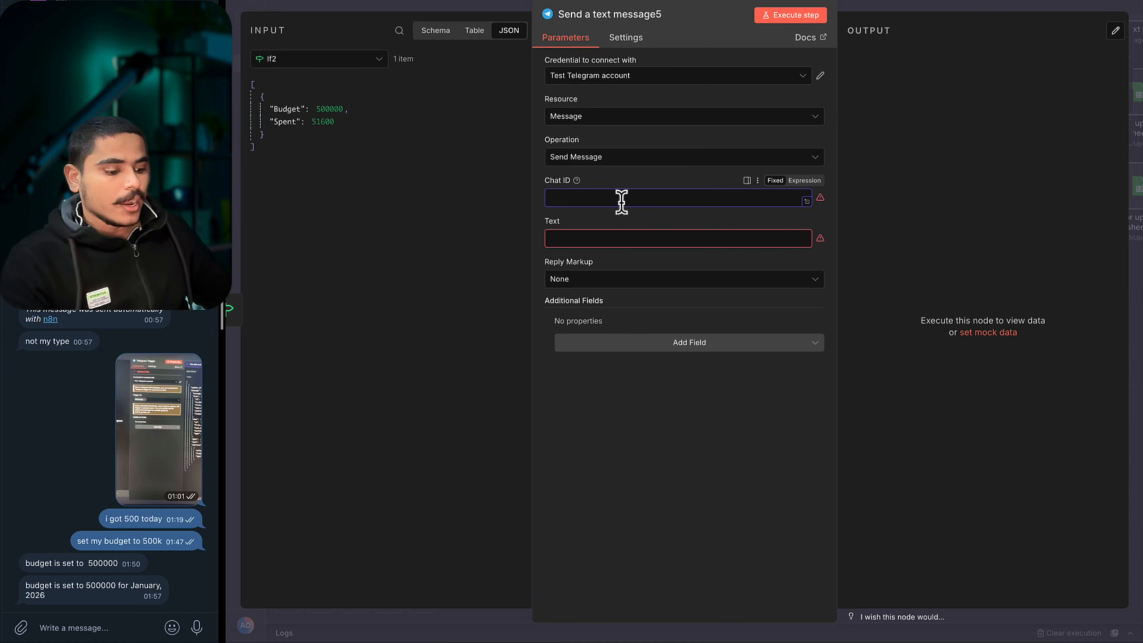
key("ctrl+v")
left_click(589, 238)
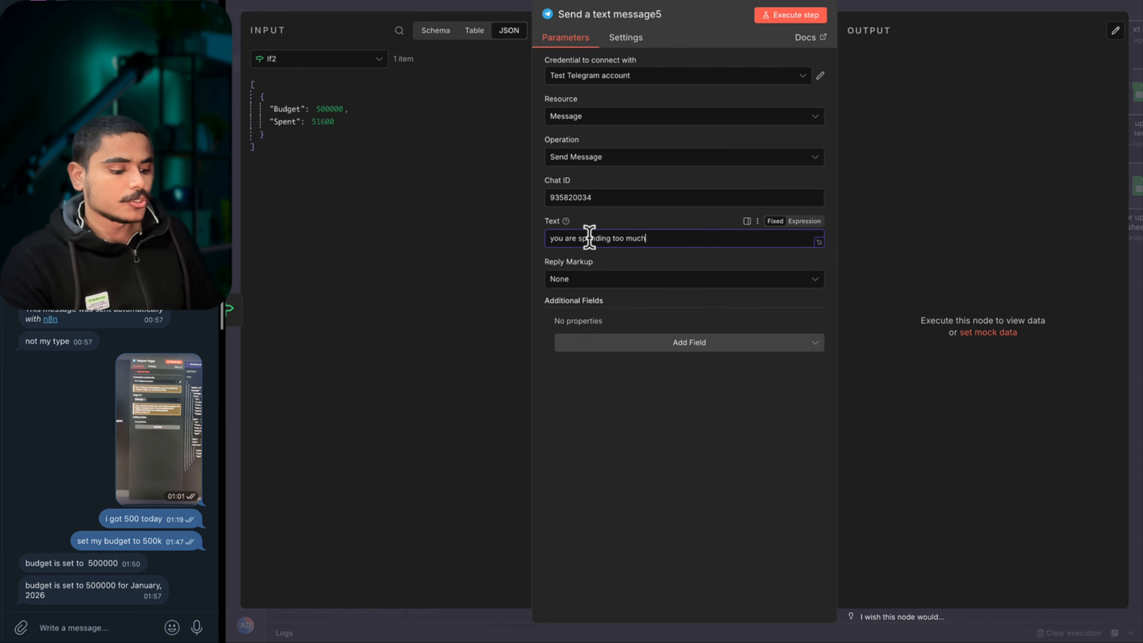
Write the message 'you are spending too much, spent - {Spent} while budget was {Budget}'.
type("you are spending too much, spent -")
left_click_drag(284, 122, 808, 265)
type("while")
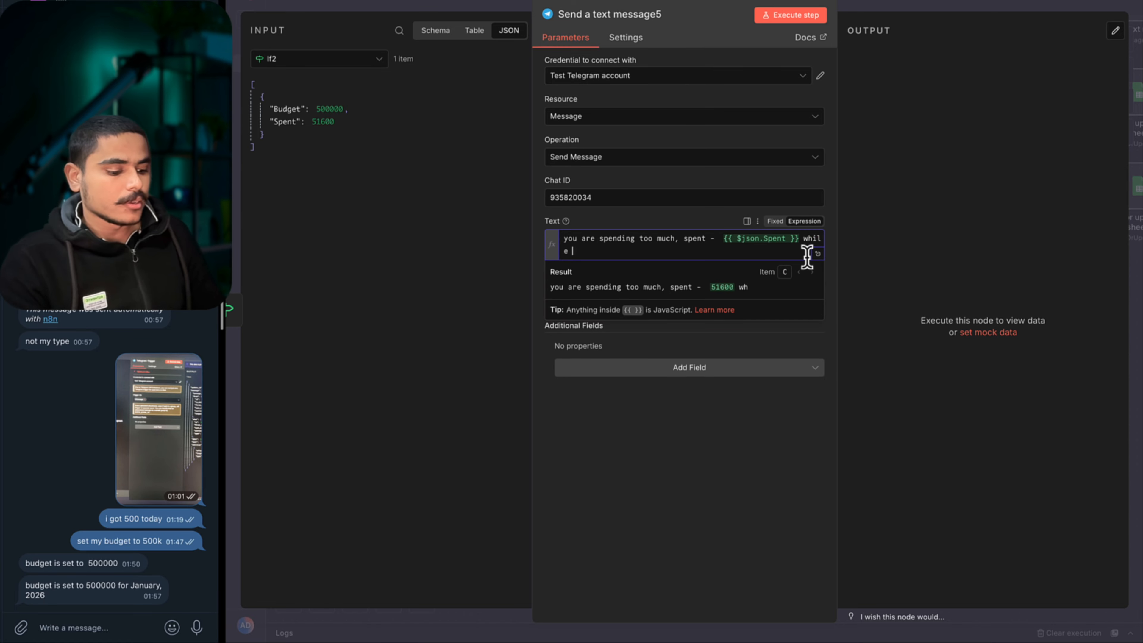
type(" budget was")
left_click_drag(286, 109, 743, 259)
Turn off Append n8n Attribution and send a test alert that arrives in Telegram.
left_click(681, 375)
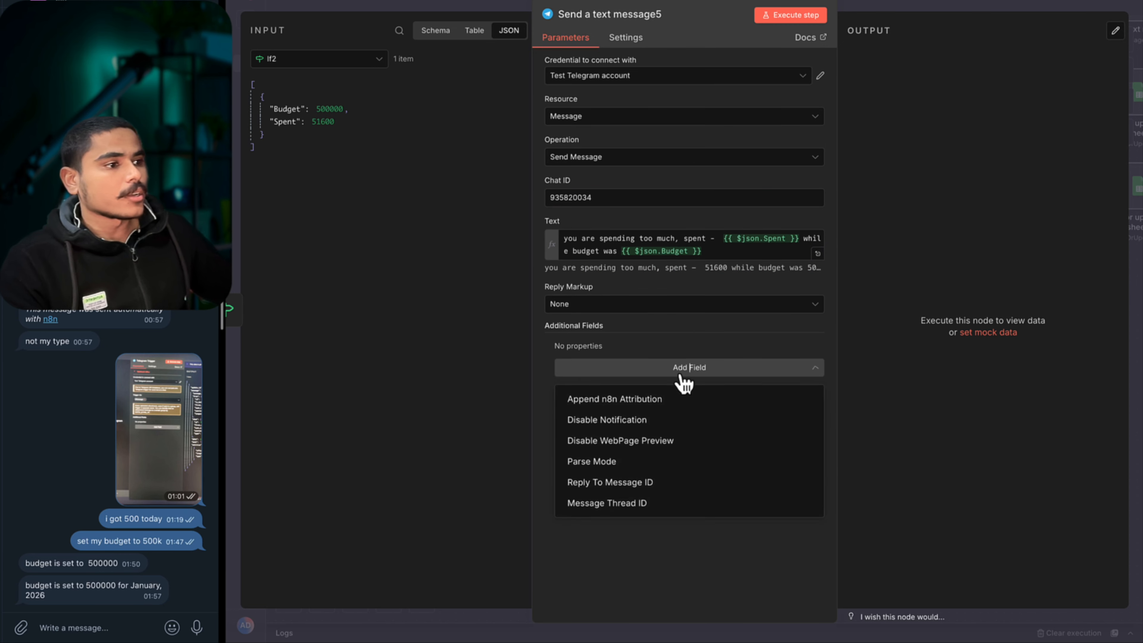
left_click(658, 399)
left_click(576, 363)
left_click(769, 16)
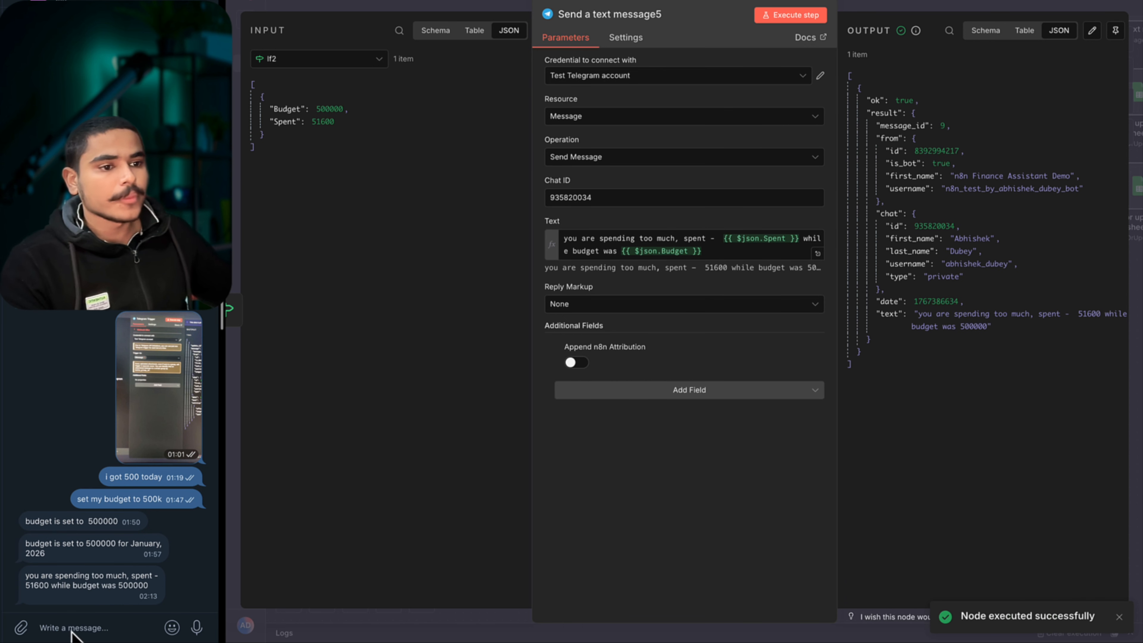
left_click_drag(26, 575, 144, 591)
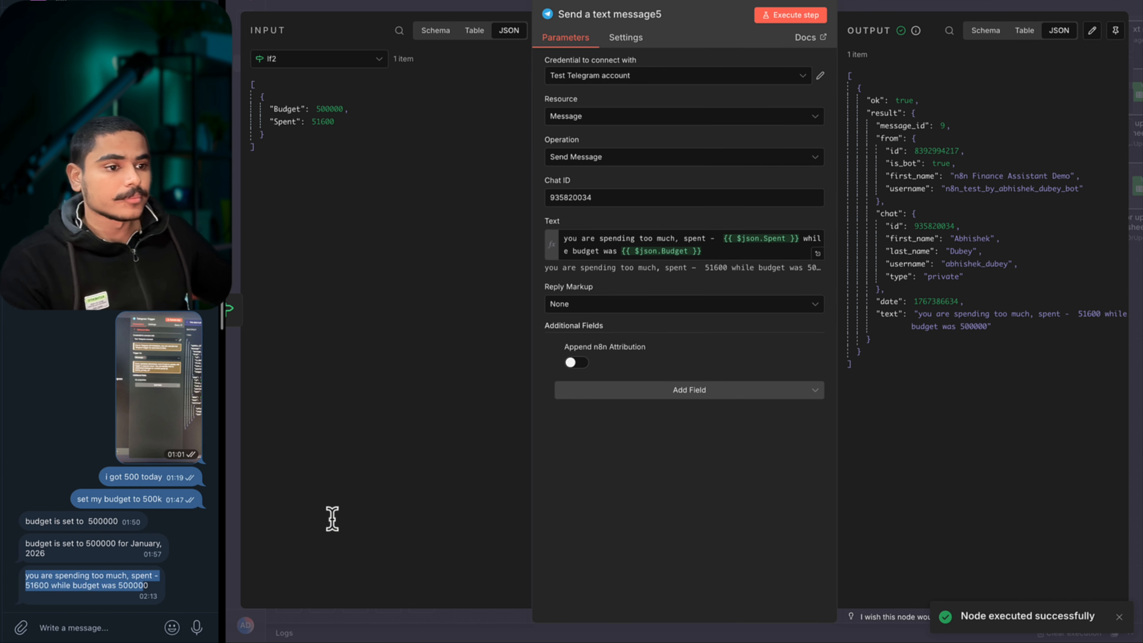